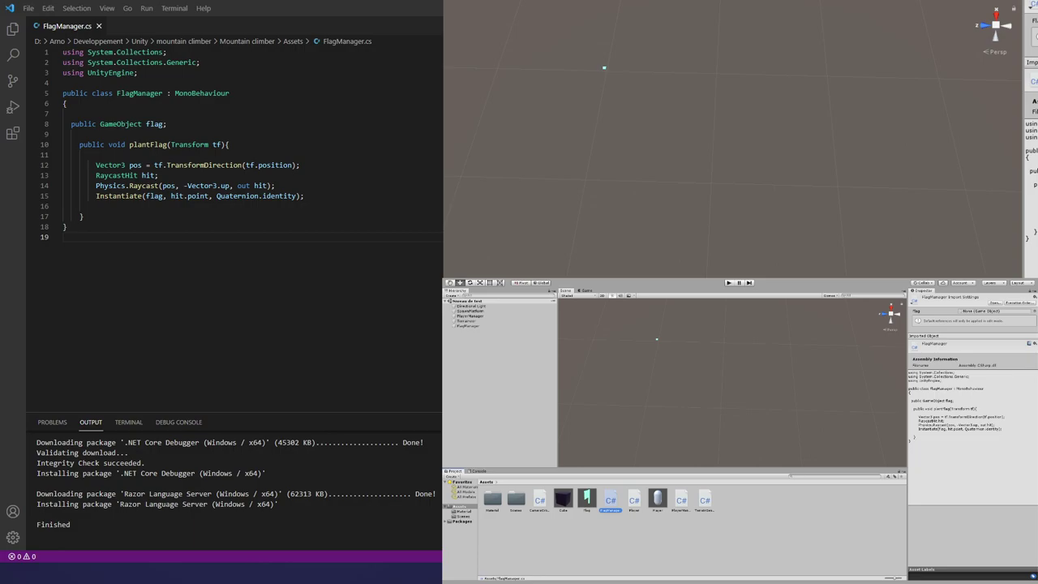
- Switch to the Move tool and orbit the Scene view around the cyan platform cube
{"action": "left_click", "coordinate": [408, 185]}
{"action": "key", "text": "w"}
{"action": "scroll", "coordinate": [693, 368], "scroll_direction": "up", "scroll_amount": 3}
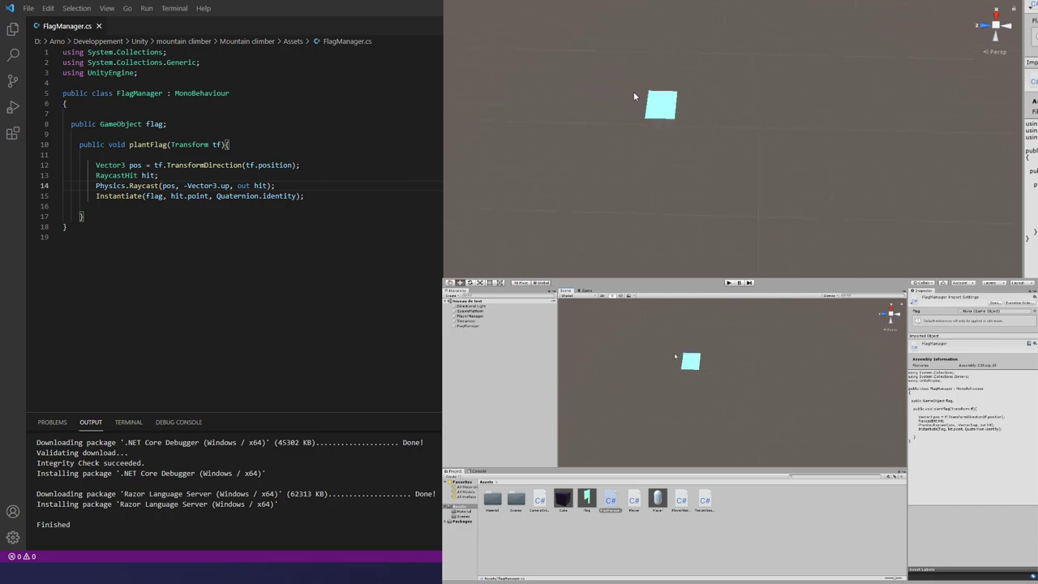
{"action": "left_click", "coordinate": [679, 354]}
{"action": "left_click", "coordinate": [752, 381]}
{"action": "left_click_drag", "start_coordinate": [754, 366], "coordinate": [723, 340], "text": "alt"}
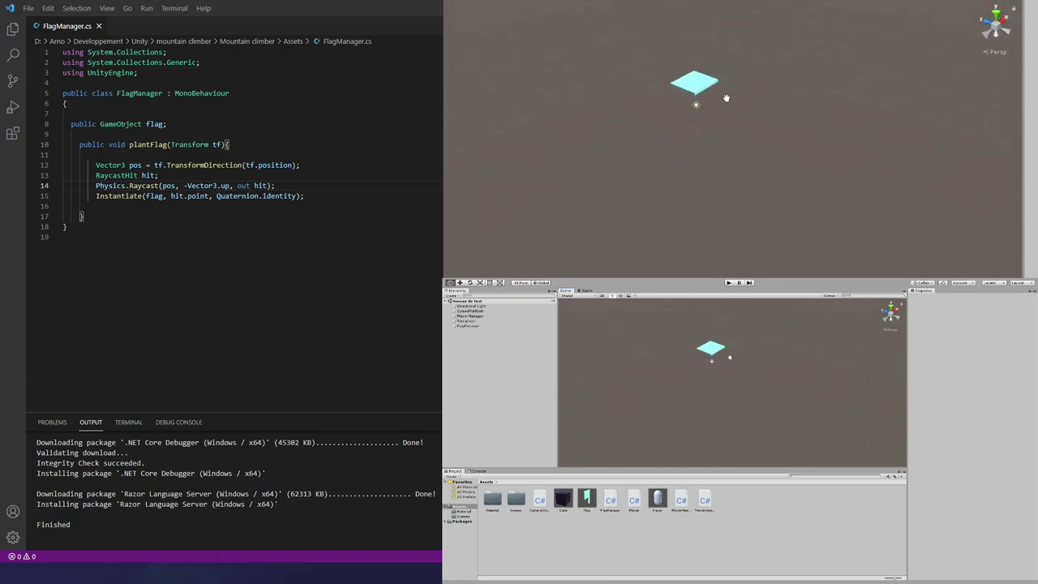
{"action": "middle_click_drag", "start_coordinate": [723, 340], "coordinate": [729, 347]}
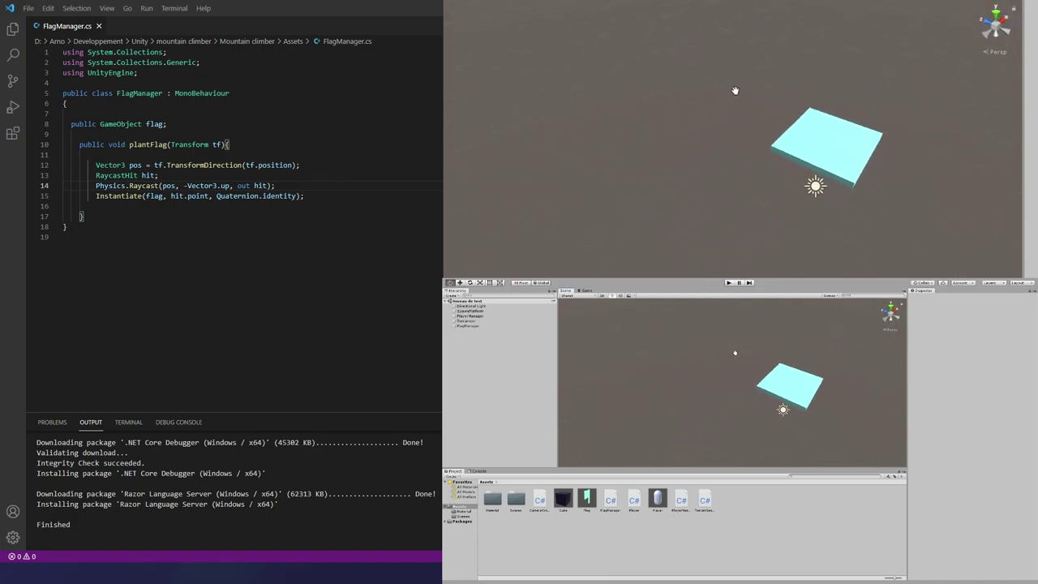
- Zoom out, reframe, and select the cyan cube to show its components in the Inspector
{"action": "scroll", "coordinate": [728, 347], "scroll_direction": "down", "scroll_amount": 2}
{"action": "scroll", "coordinate": [733, 351], "scroll_direction": "down", "scroll_amount": 2}
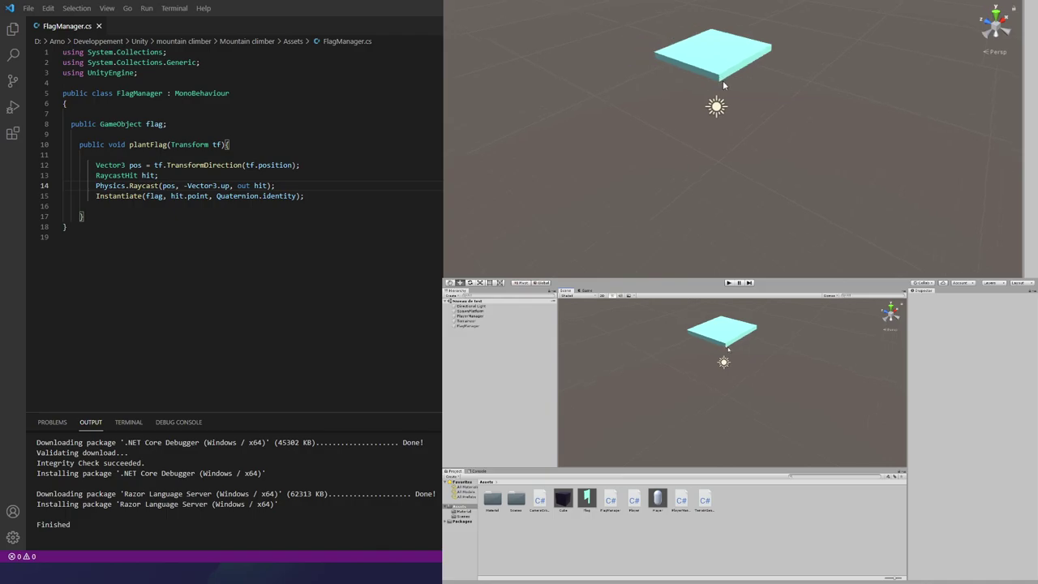
{"action": "scroll", "coordinate": [739, 355], "scroll_direction": "down", "scroll_amount": 1}
{"action": "scroll", "coordinate": [749, 363], "scroll_direction": "down", "scroll_amount": 1}
{"action": "middle_click_drag", "start_coordinate": [749, 363], "coordinate": [748, 368]}
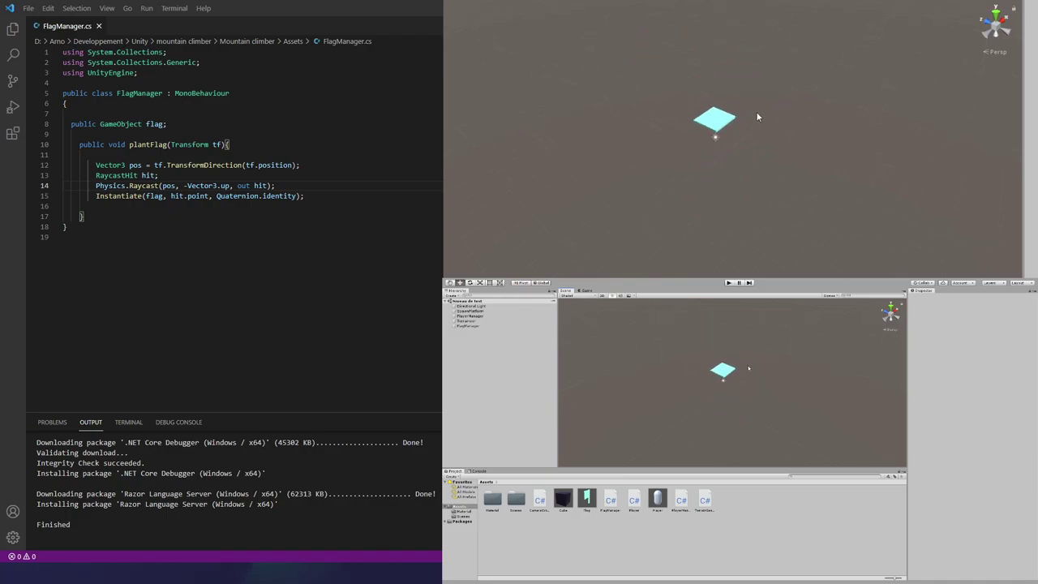
{"action": "left_click", "coordinate": [715, 122]}
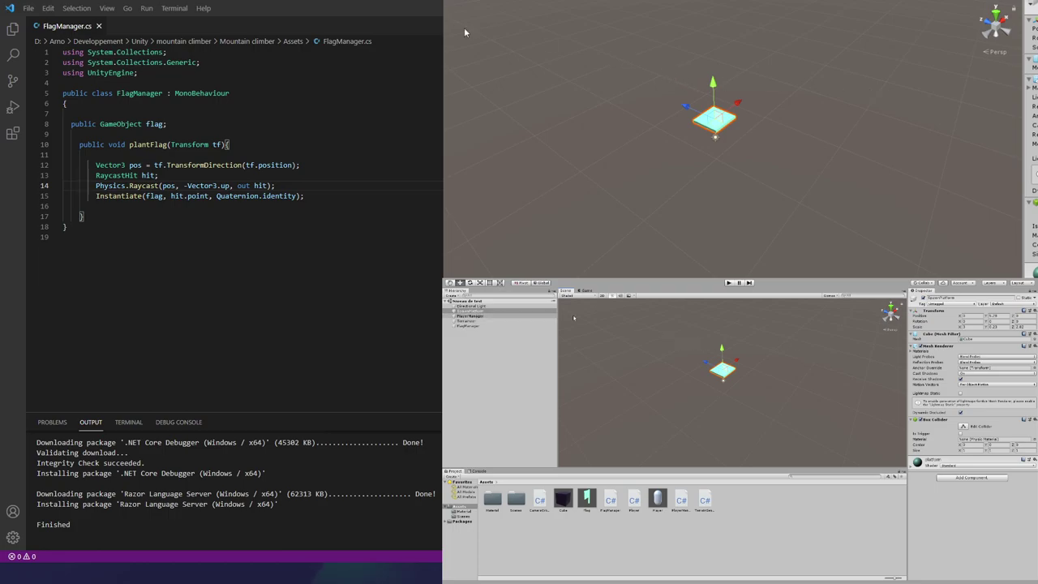
{"action": "scroll", "coordinate": [785, 110], "scroll_direction": "down", "scroll_amount": 1}
{"action": "scroll", "coordinate": [784, 110], "scroll_direction": "down", "scroll_amount": 1}
- Start Play mode and orbit low and close around the generated voxel terrain
{"action": "left_click", "coordinate": [729, 283]}
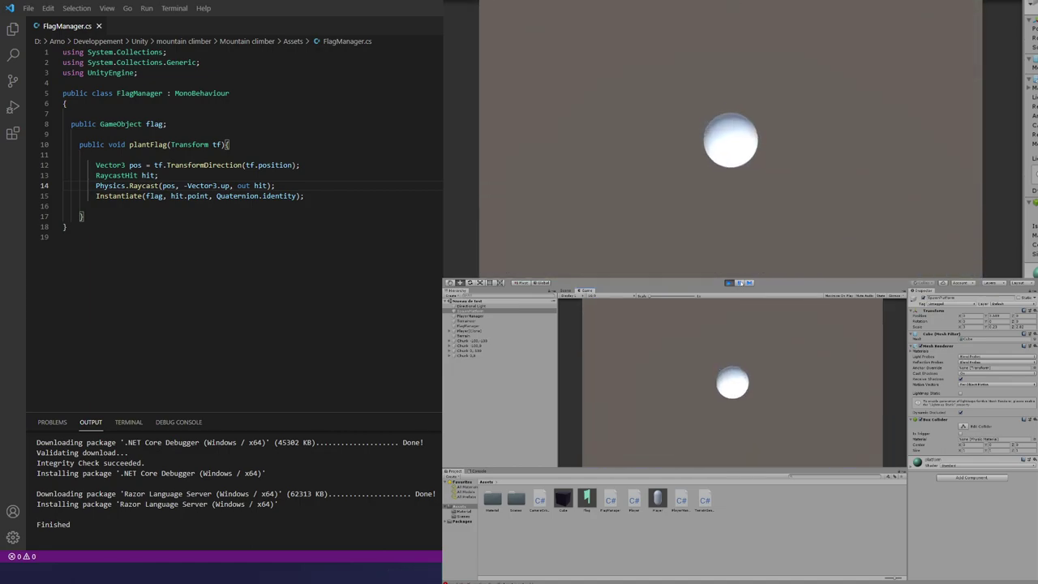
{"action": "scroll", "coordinate": [784, 401], "scroll_direction": "down", "scroll_amount": 10}
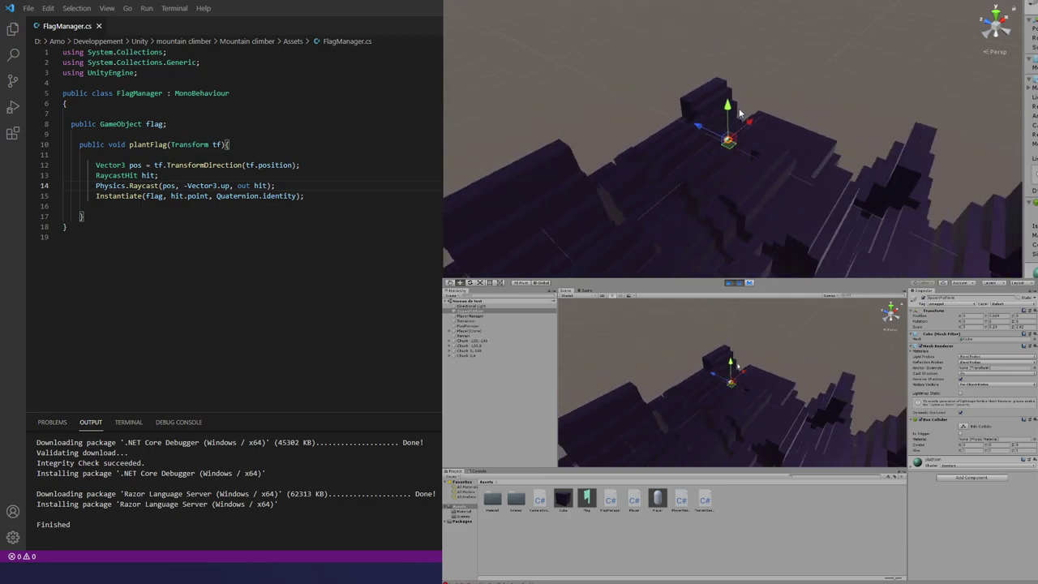
{"action": "left_click_drag", "start_coordinate": [785, 401], "coordinate": [737, 377], "text": "alt"}
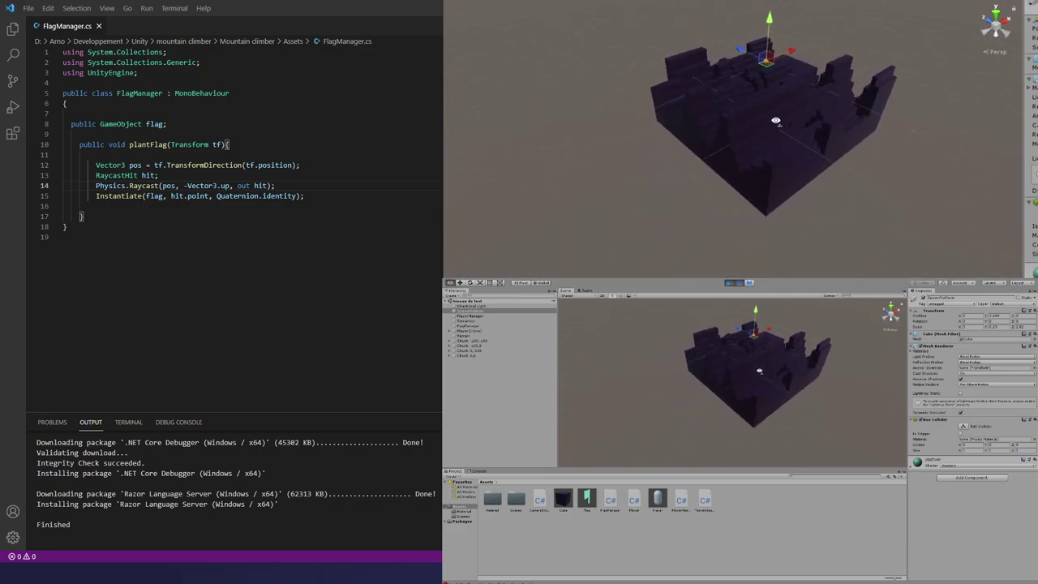
{"action": "scroll", "coordinate": [736, 377], "scroll_direction": "up", "scroll_amount": 5}
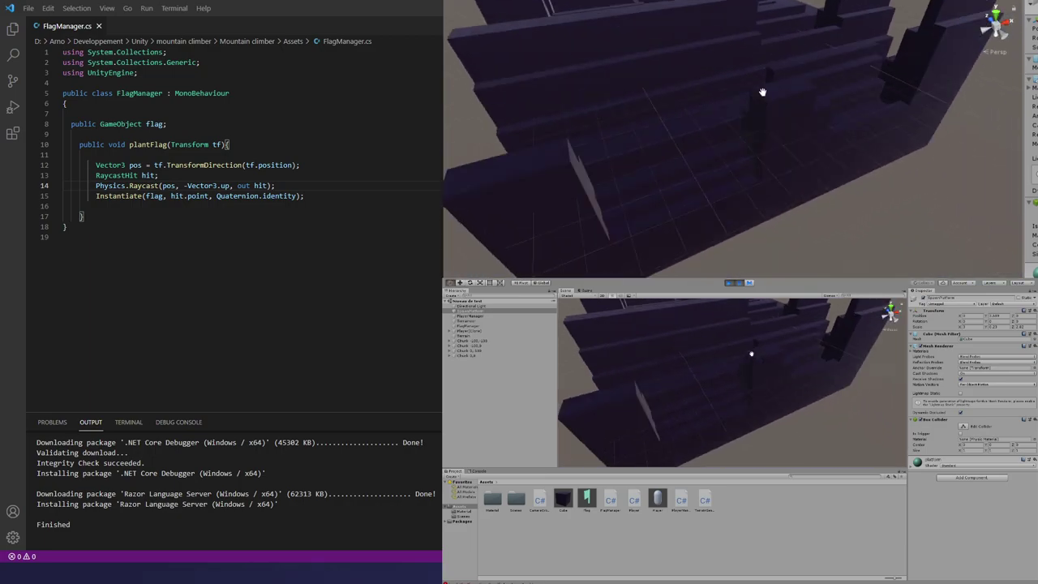
{"action": "mouse_move", "coordinate": [758, 372]}
{"action": "left_mouse_down", "text": "alt"}
{"action": "mouse_move", "coordinate": [716, 353]}
{"action": "mouse_move", "coordinate": [722, 378]}
{"action": "left_mouse_up", "text": "alt"}
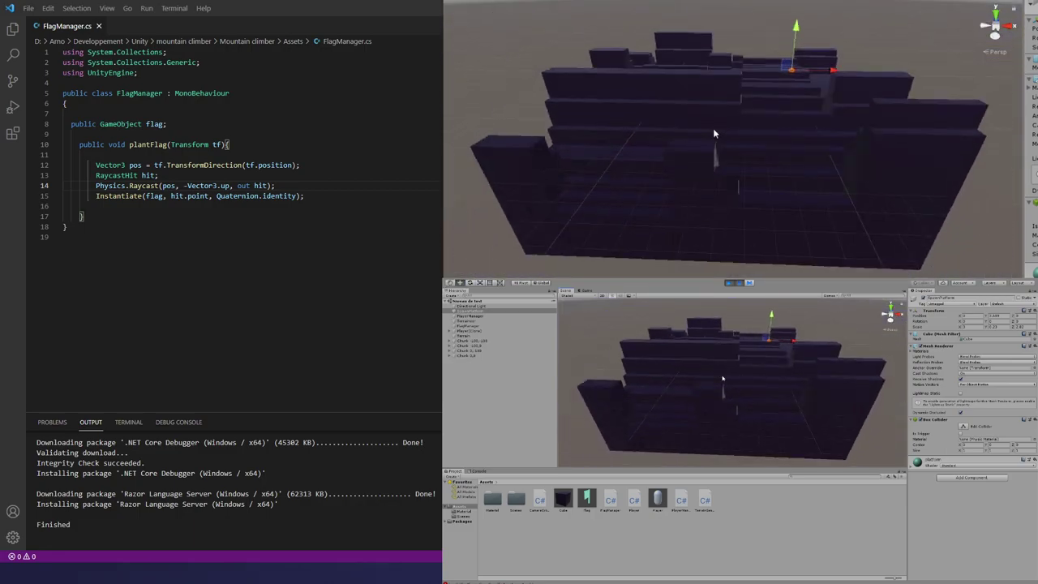
- Select and frame individual Cube(Clone) terrain blocks, viewing them from higher angles
{"action": "left_click", "coordinate": [695, 81]}
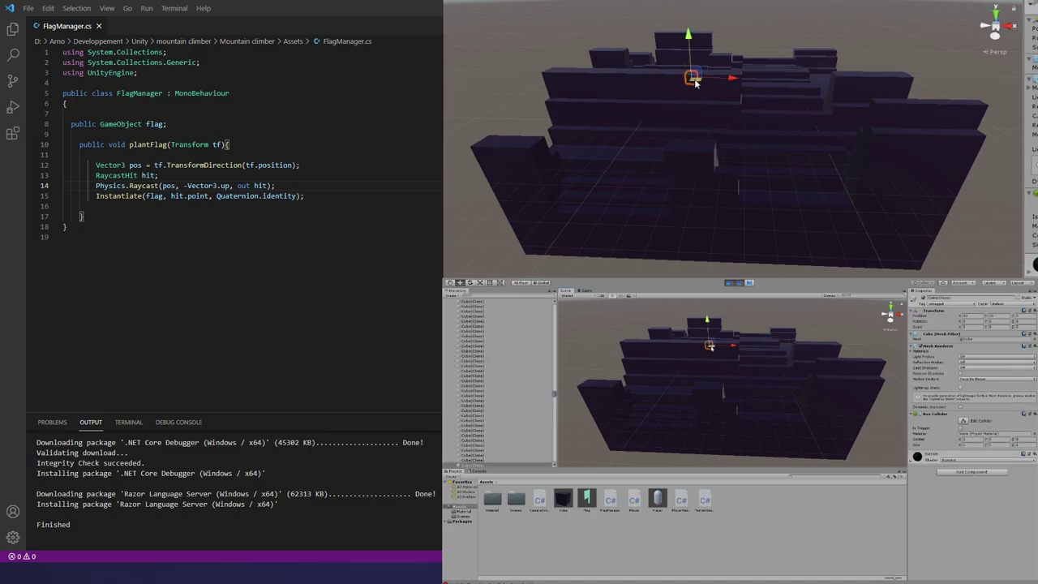
{"action": "scroll", "coordinate": [698, 81], "scroll_direction": "up", "scroll_amount": 5}
{"action": "key", "text": "f"}
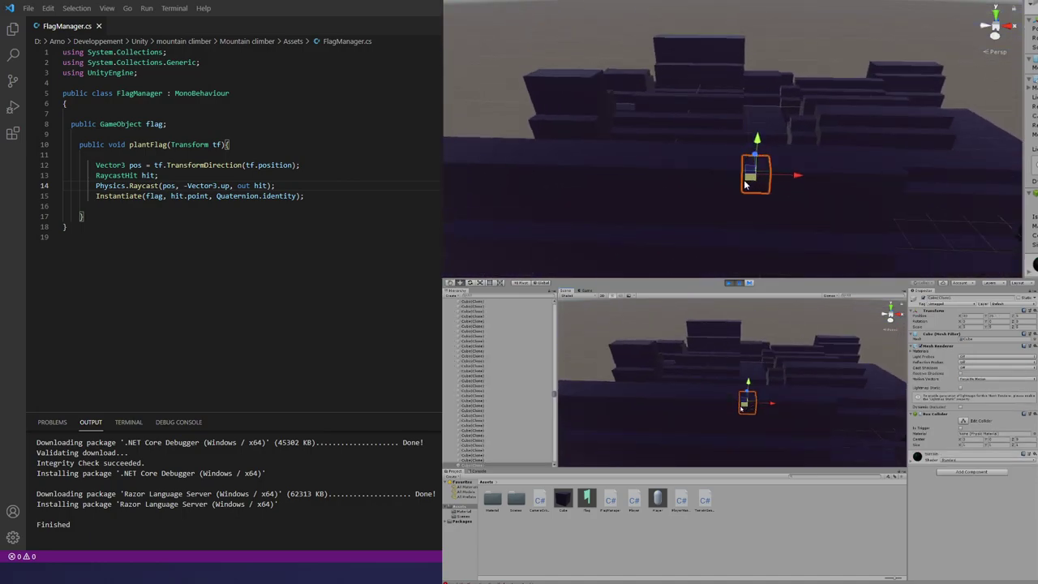
{"action": "left_click", "coordinate": [637, 171]}
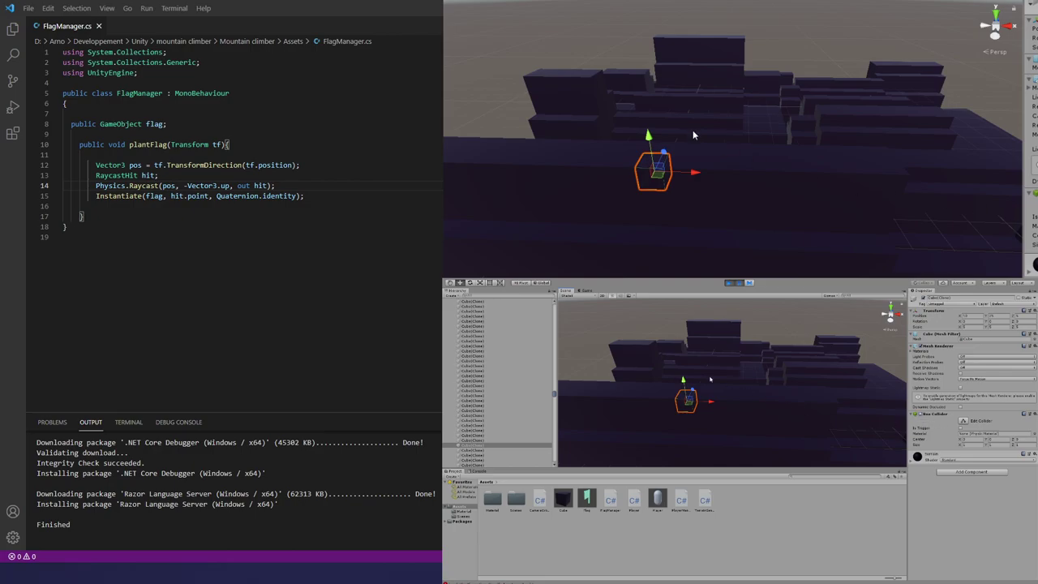
{"action": "mouse_move", "coordinate": [739, 125]}
{"action": "left_mouse_down", "text": "alt"}
{"action": "mouse_move", "coordinate": [784, 108]}
{"action": "mouse_move", "coordinate": [702, 106]}
{"action": "left_mouse_up", "text": "alt"}
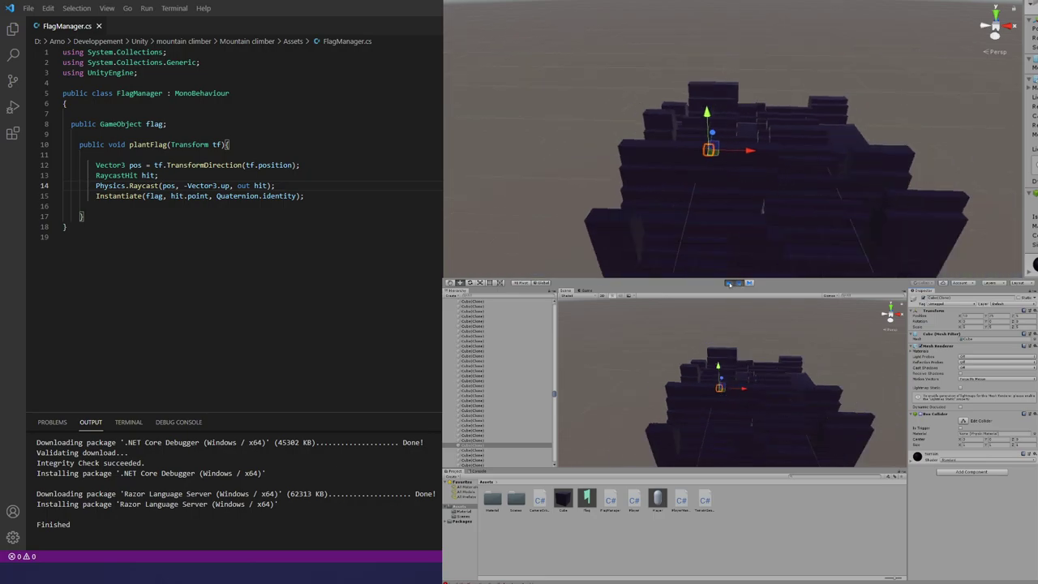
{"action": "left_click_drag", "start_coordinate": [792, 146], "coordinate": [752, 136], "text": "alt"}
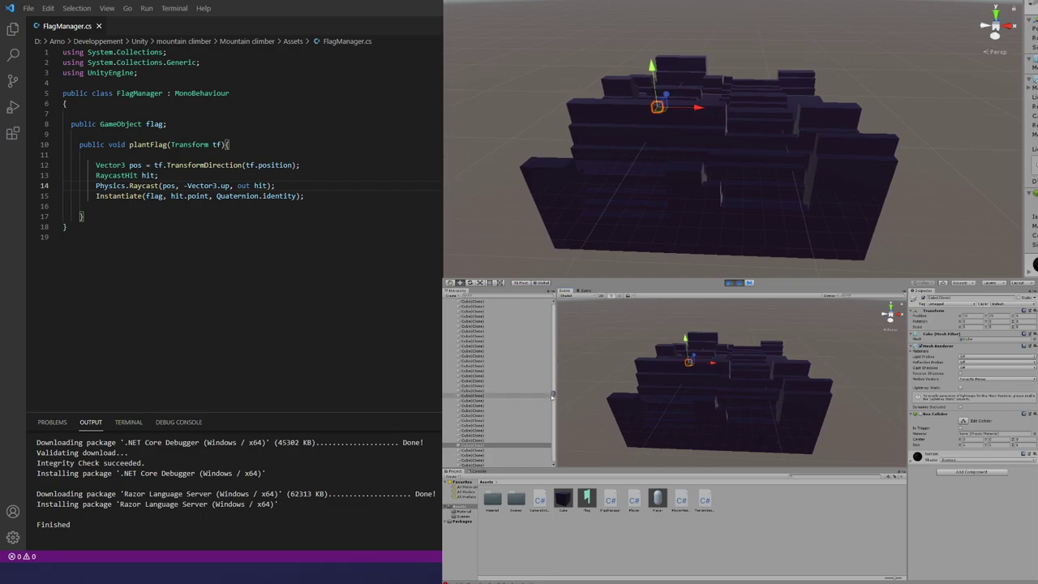
{"action": "left_click_drag", "start_coordinate": [556, 393], "coordinate": [553, 308]}
{"action": "left_click", "coordinate": [535, 345]}
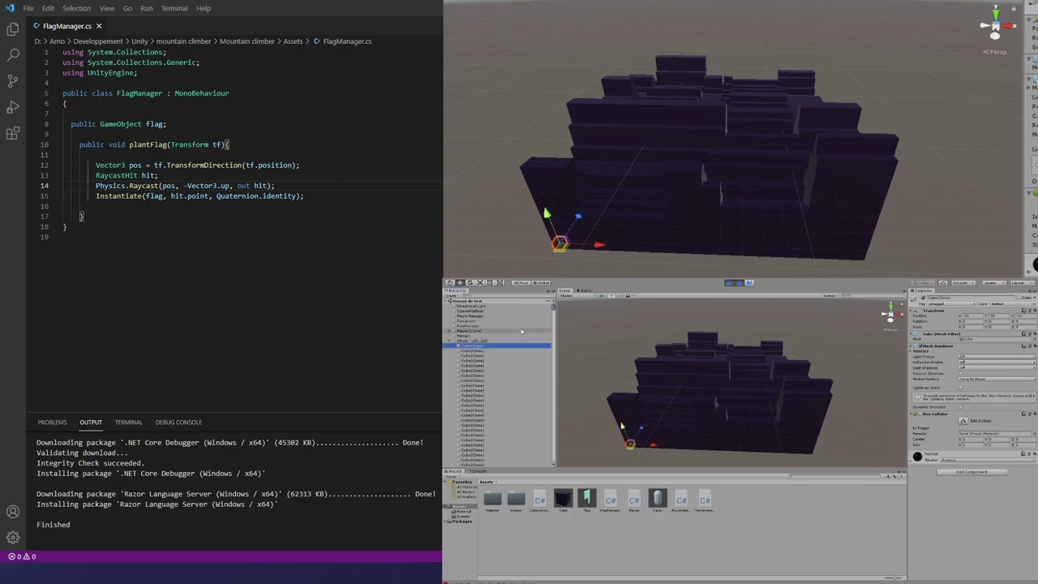
{"action": "left_click_drag", "start_coordinate": [555, 306], "coordinate": [553, 458]}
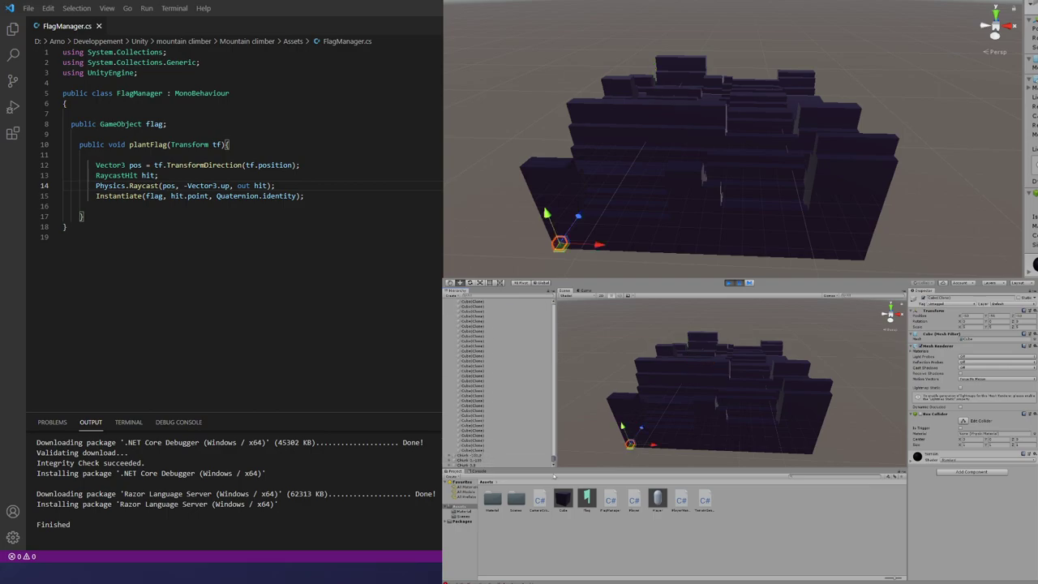
{"action": "left_click", "coordinate": [472, 450], "text": "shift"}
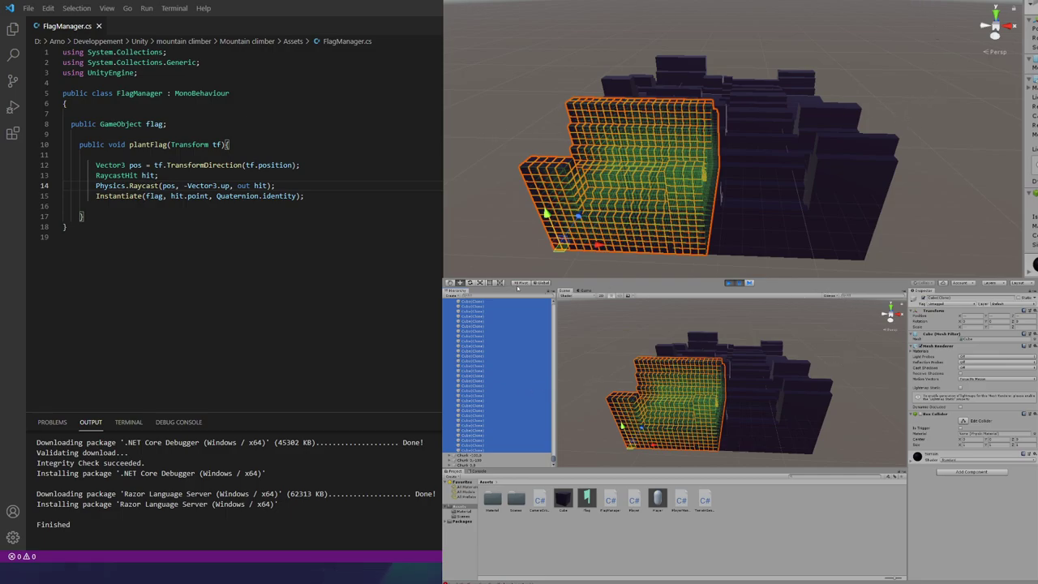
{"action": "left_click_drag", "start_coordinate": [554, 460], "coordinate": [555, 299]}
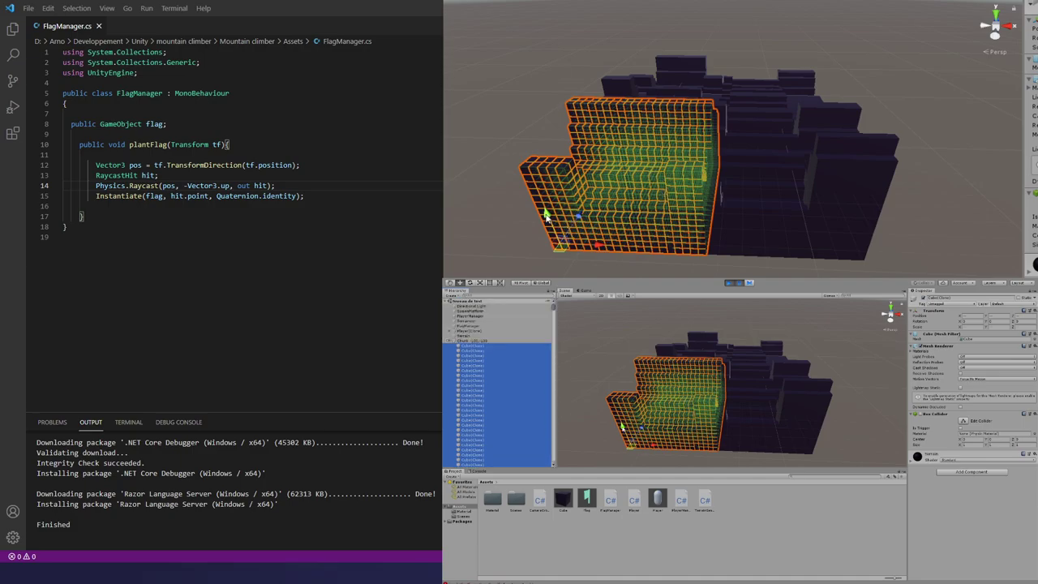
{"action": "left_click", "coordinate": [613, 420]}
{"action": "left_click", "coordinate": [568, 171]}
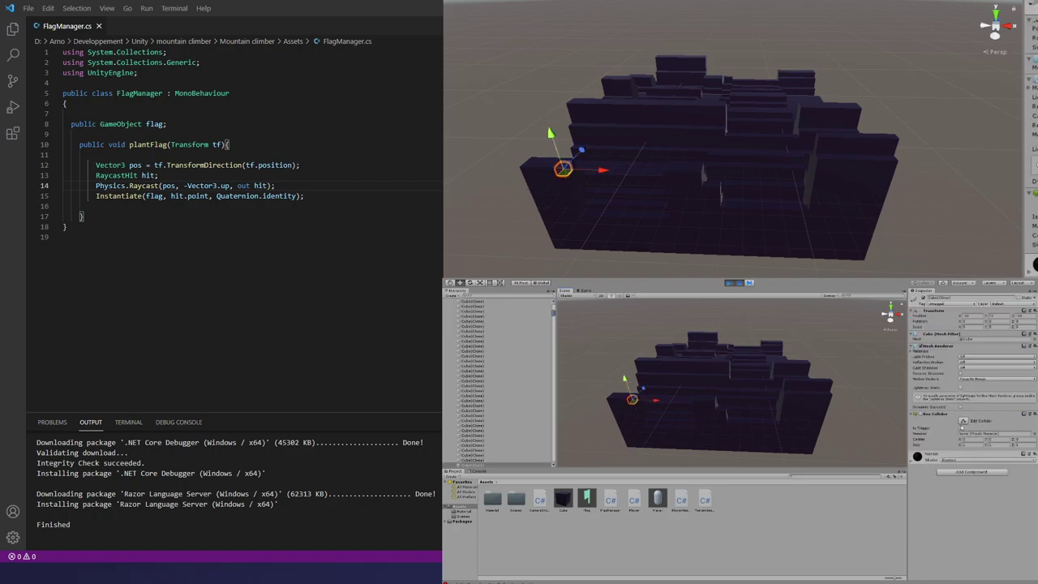
{"action": "left_click", "coordinate": [551, 174]}
{"action": "left_click", "coordinate": [914, 414]}
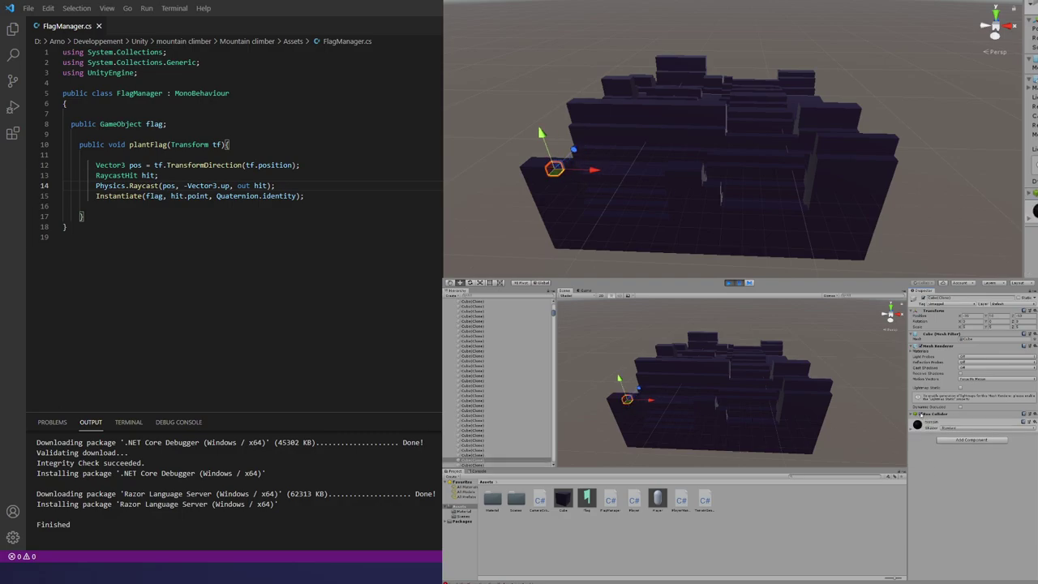
{"action": "left_click", "coordinate": [911, 414]}
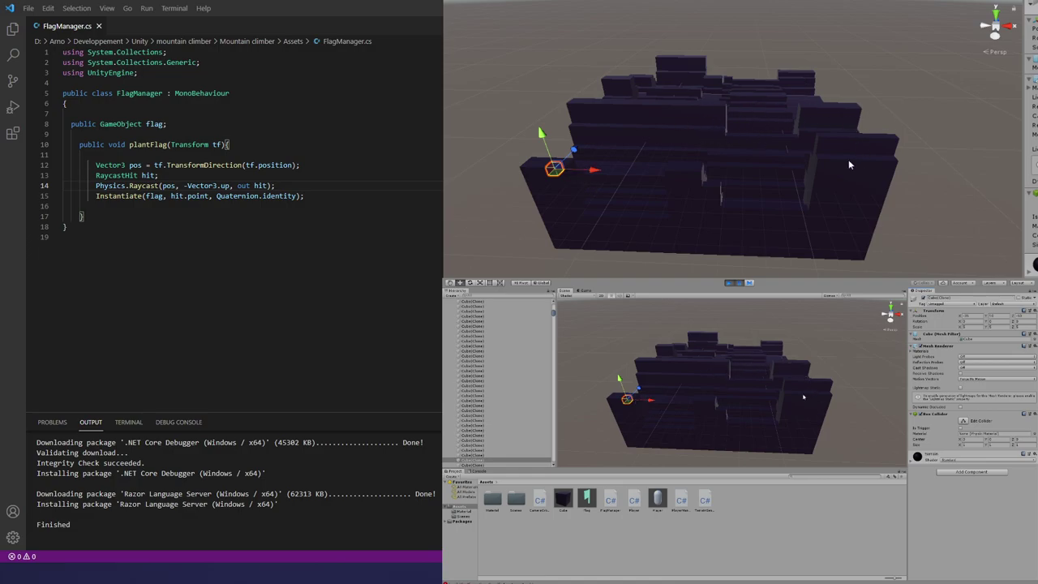
{"action": "left_click", "coordinate": [821, 142]}
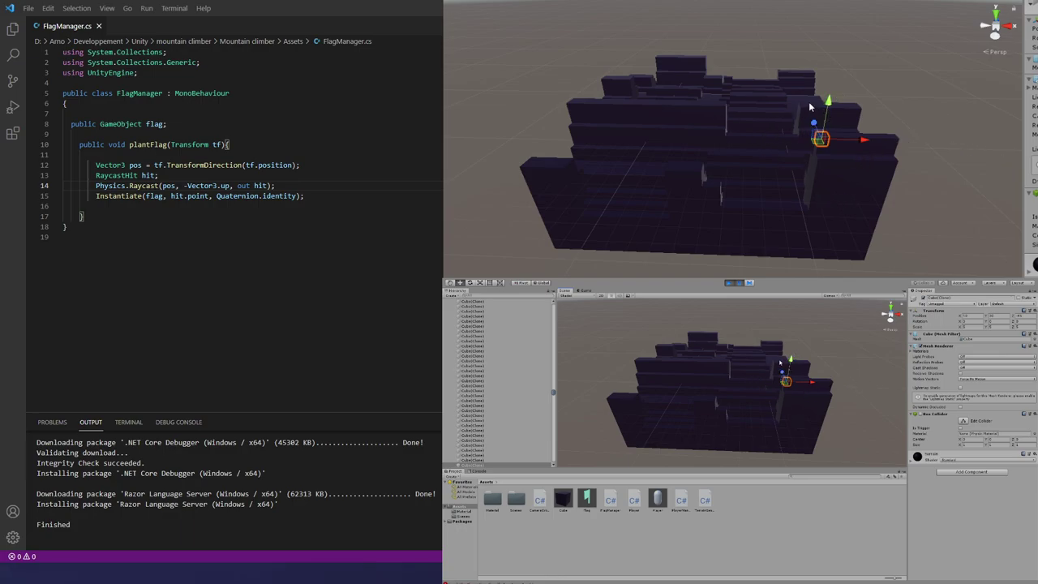
{"action": "scroll", "coordinate": [810, 110], "scroll_direction": "up", "scroll_amount": 10}
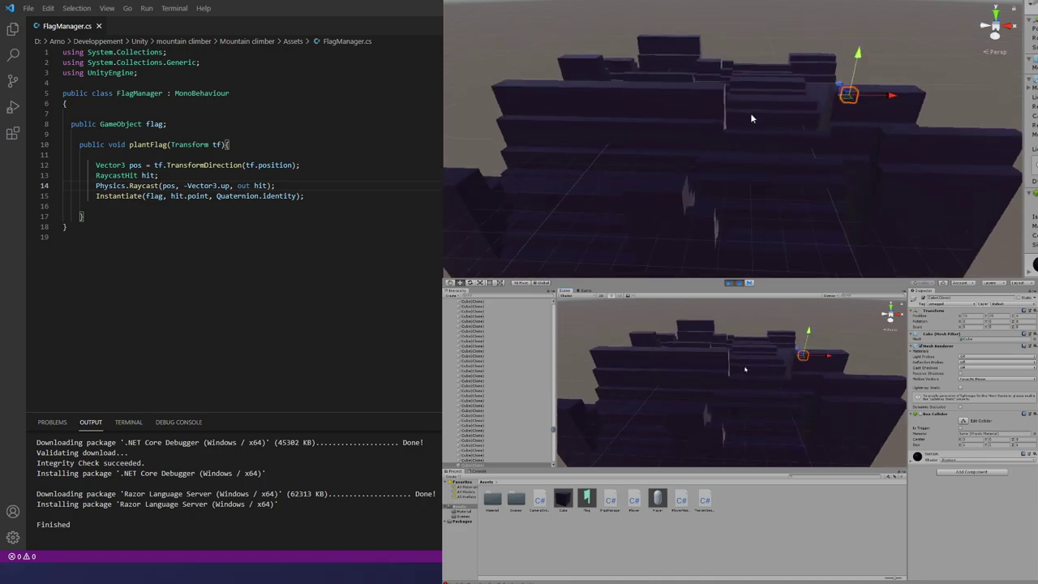
{"action": "scroll", "coordinate": [679, 132], "scroll_direction": "down", "scroll_amount": 10}
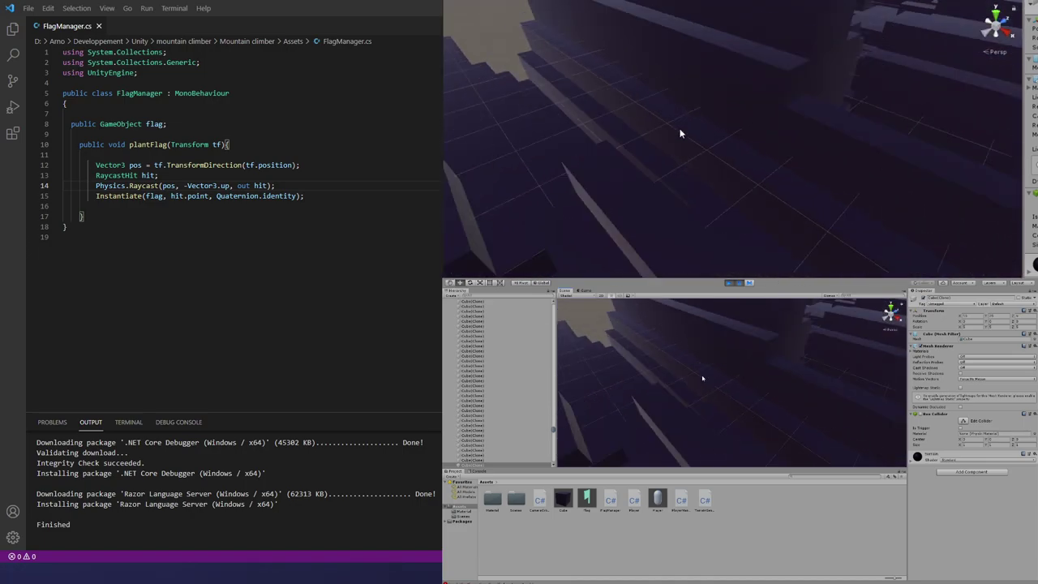
{"action": "scroll", "coordinate": [718, 125], "scroll_direction": "up", "scroll_amount": 8}
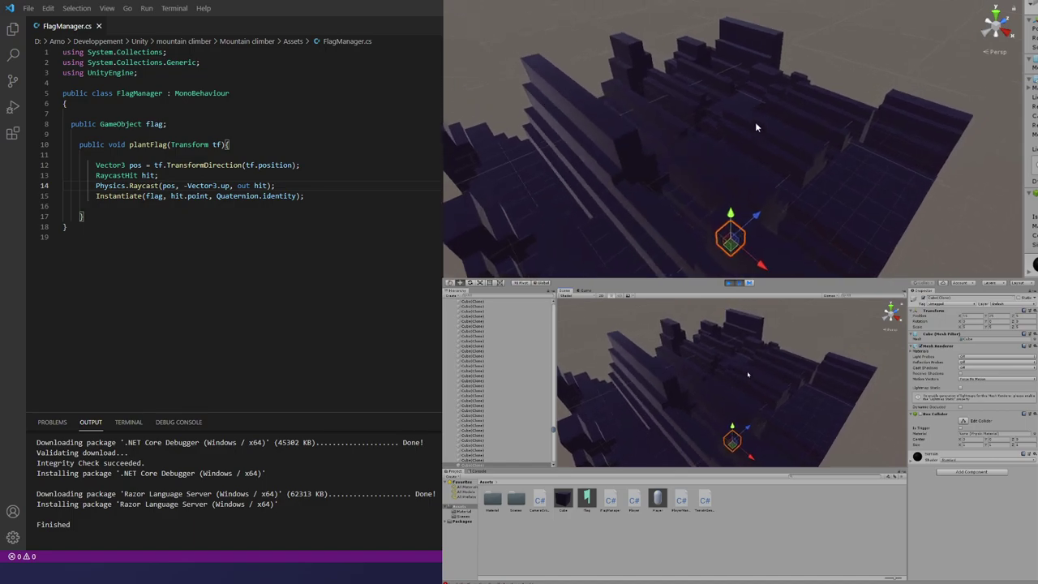
{"action": "mouse_move", "coordinate": [705, 164]}
{"action": "left_mouse_down", "text": "alt"}
{"action": "mouse_move", "coordinate": [646, 144]}
{"action": "mouse_move", "coordinate": [692, 126]}
{"action": "left_mouse_up", "text": "alt"}
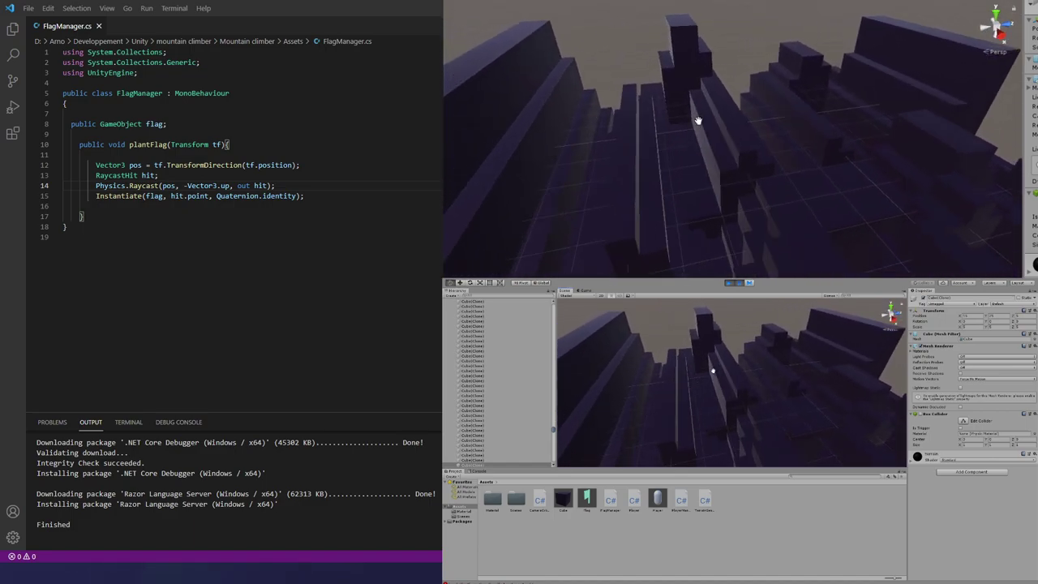
{"action": "left_click", "coordinate": [725, 125]}
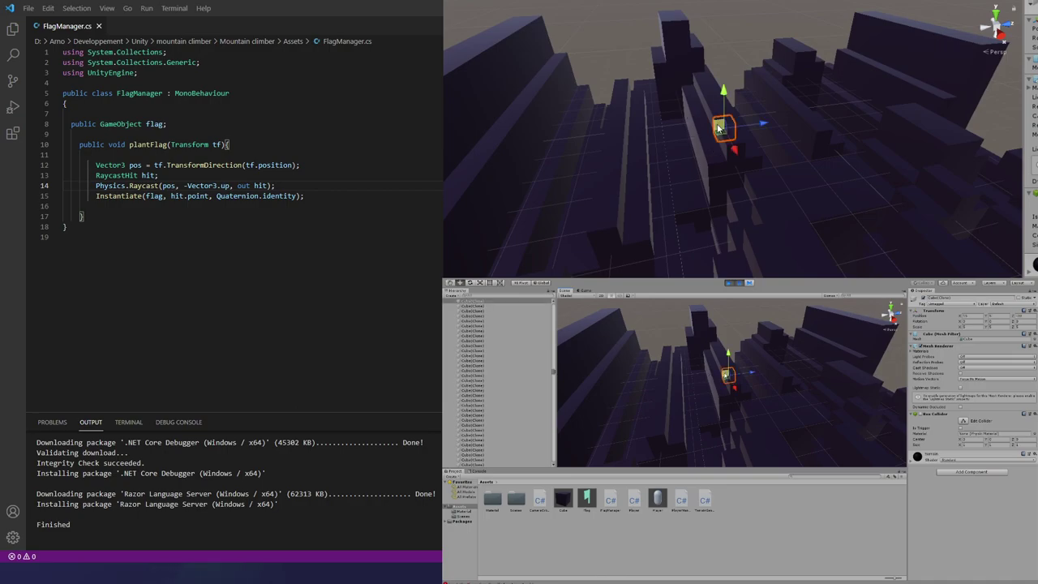
{"action": "left_click", "coordinate": [733, 146]}
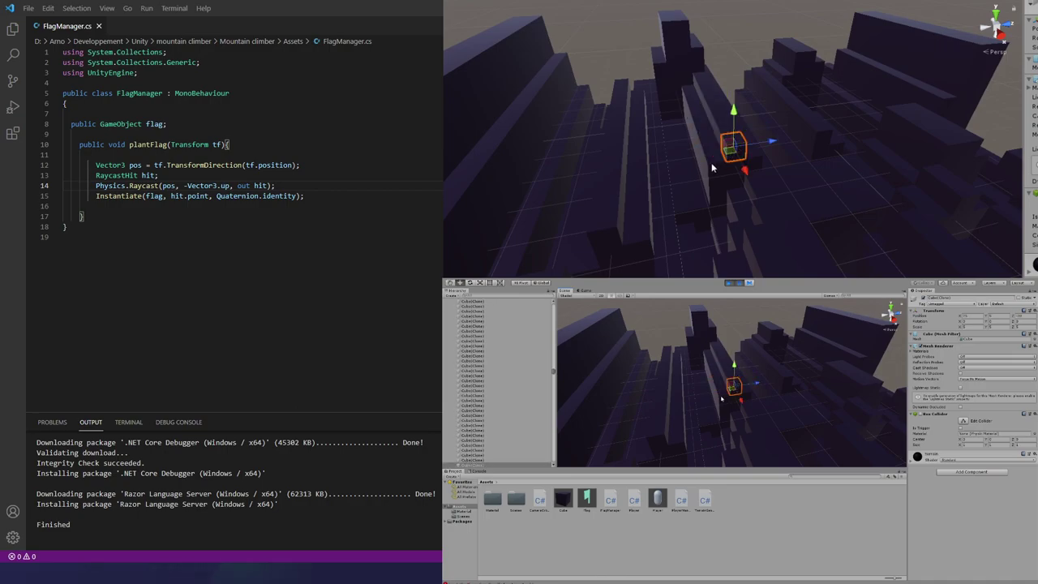
{"action": "left_click", "coordinate": [746, 160]}
{"action": "left_click", "coordinate": [738, 162]}
{"action": "left_click", "coordinate": [745, 155]}
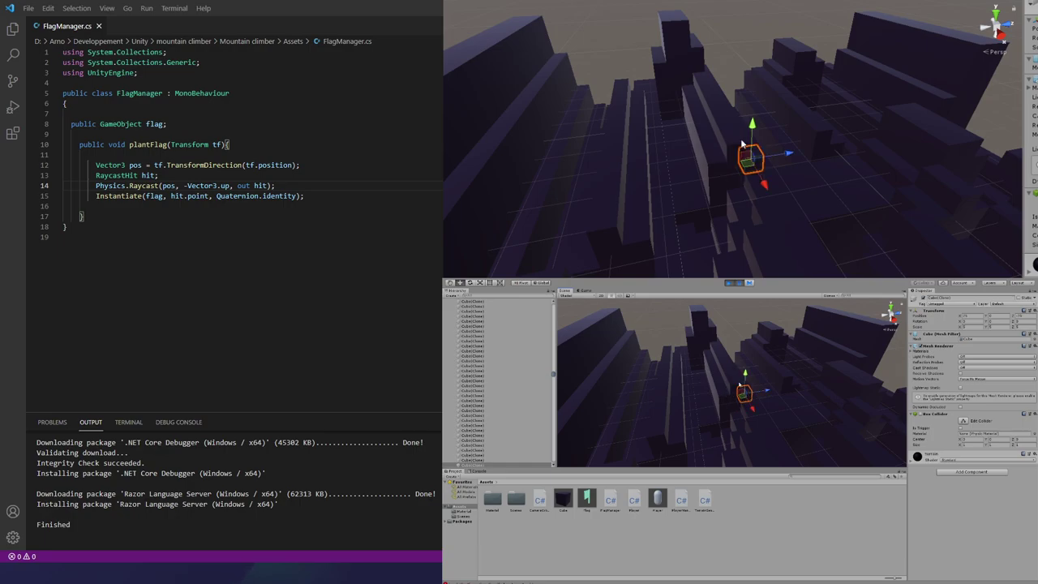
{"action": "left_click", "coordinate": [732, 144]}
{"action": "left_click", "coordinate": [727, 126]}
{"action": "left_click", "coordinate": [700, 137]}
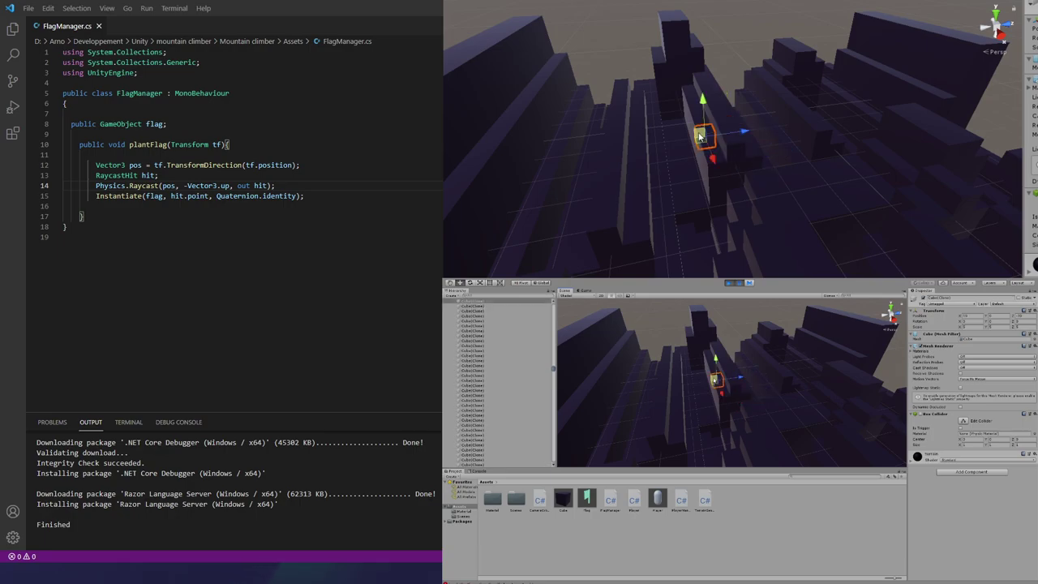
{"action": "left_click", "coordinate": [713, 177]}
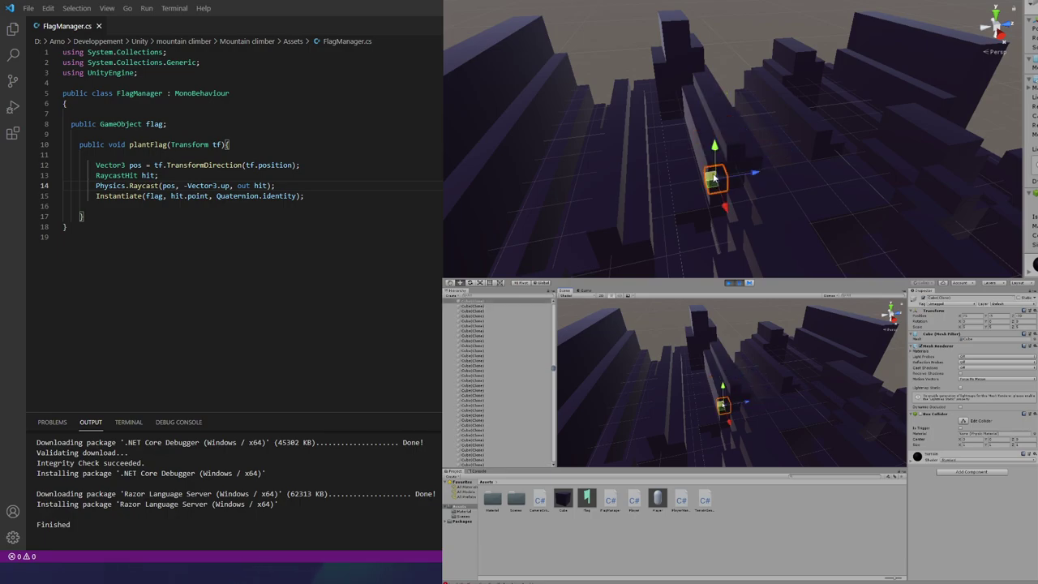
{"action": "left_click", "coordinate": [725, 157]}
{"action": "left_click", "coordinate": [703, 167]}
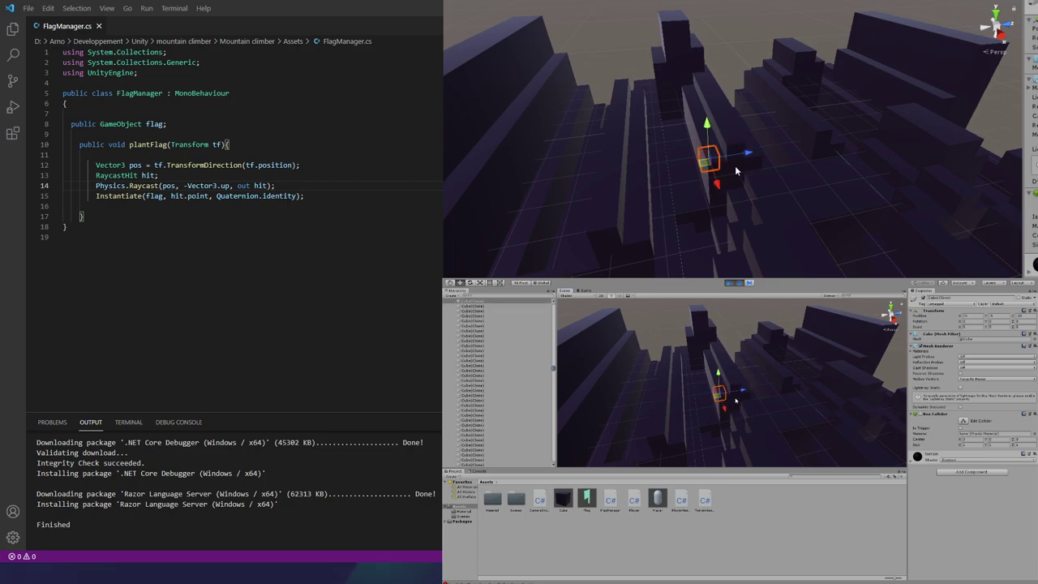
{"action": "left_click", "coordinate": [734, 166]}
{"action": "left_click", "coordinate": [715, 171]}
{"action": "left_click", "coordinate": [733, 147]}
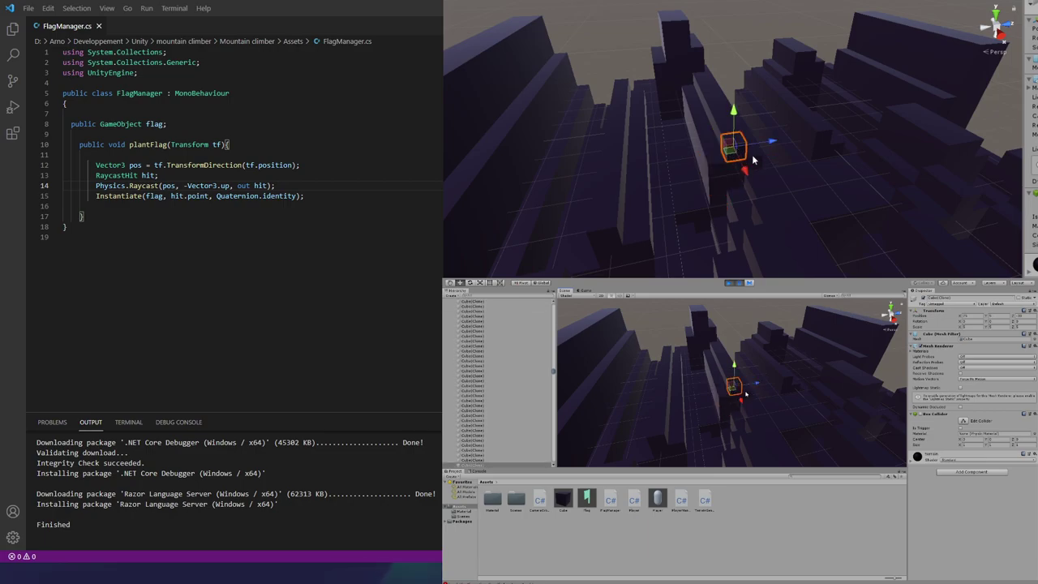
{"action": "left_click", "coordinate": [746, 167]}
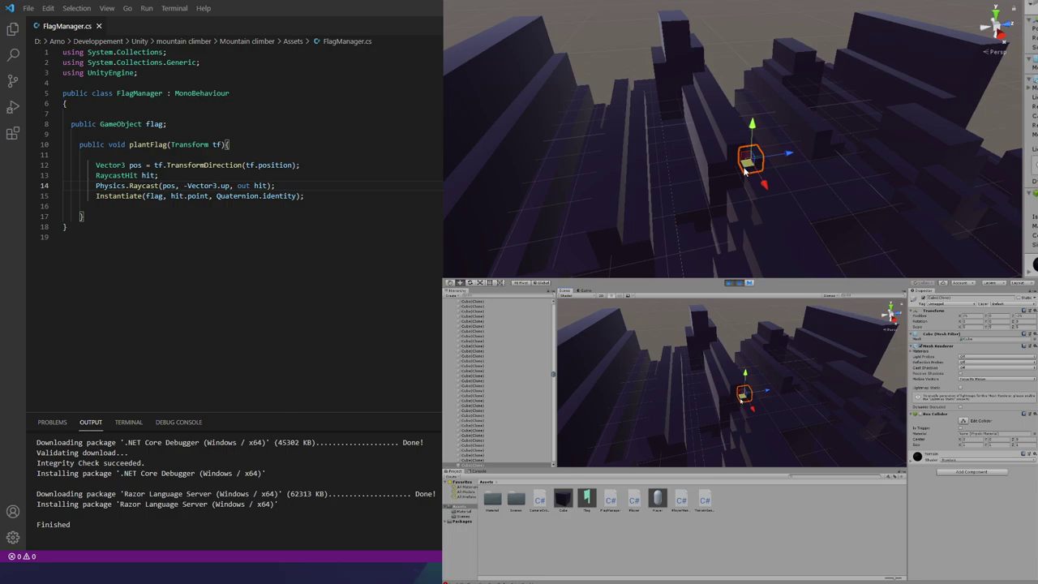
{"action": "left_click_drag", "start_coordinate": [744, 168], "coordinate": [701, 140], "text": "alt"}
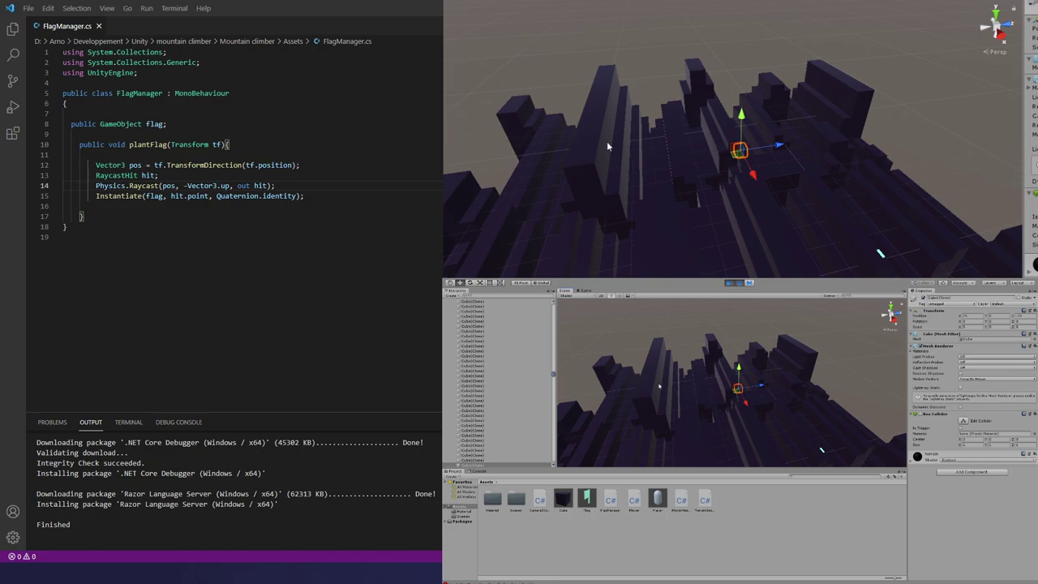
{"action": "scroll", "coordinate": [677, 157], "scroll_direction": "down", "scroll_amount": 10}
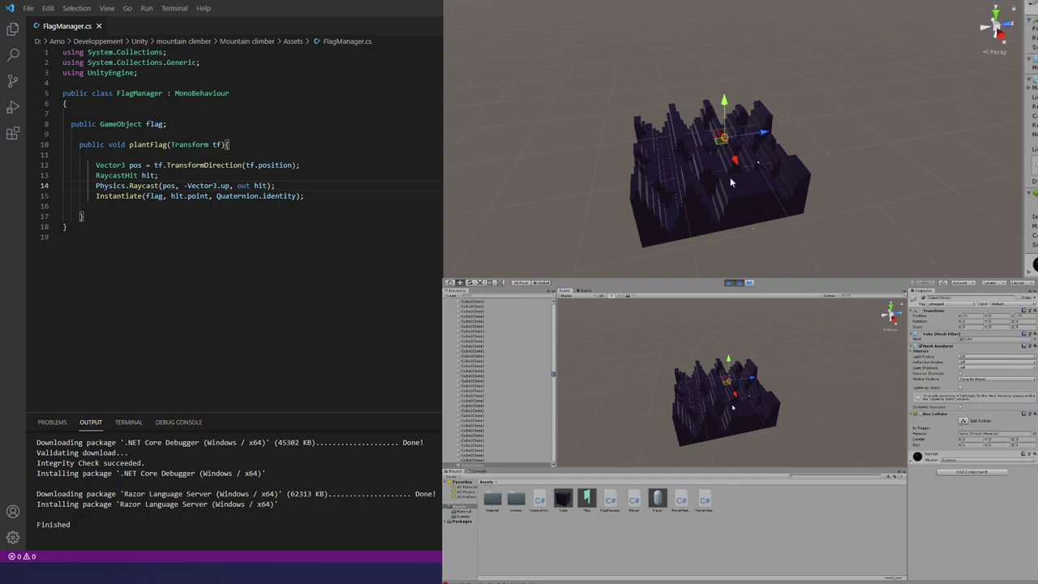
{"action": "scroll", "coordinate": [726, 413], "scroll_direction": "up", "scroll_amount": 3}
{"action": "scroll", "coordinate": [723, 410], "scroll_direction": "up", "scroll_amount": 3}
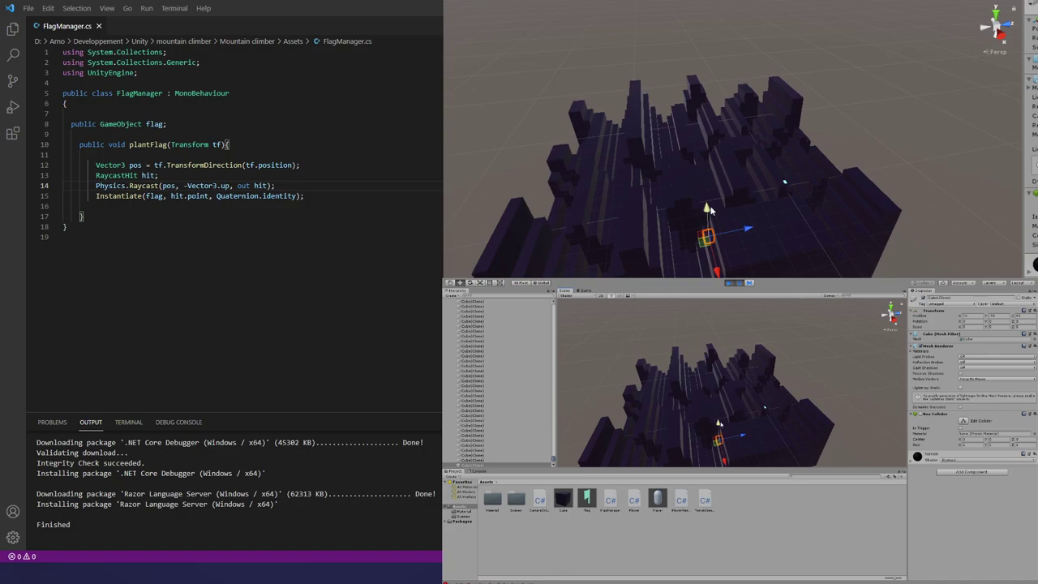
{"action": "scroll", "coordinate": [714, 399], "scroll_direction": "up", "scroll_amount": 3}
- Stop the game, check the Terrain generator settings, and briefly open the Cube prefab
{"action": "left_click", "coordinate": [728, 282]}
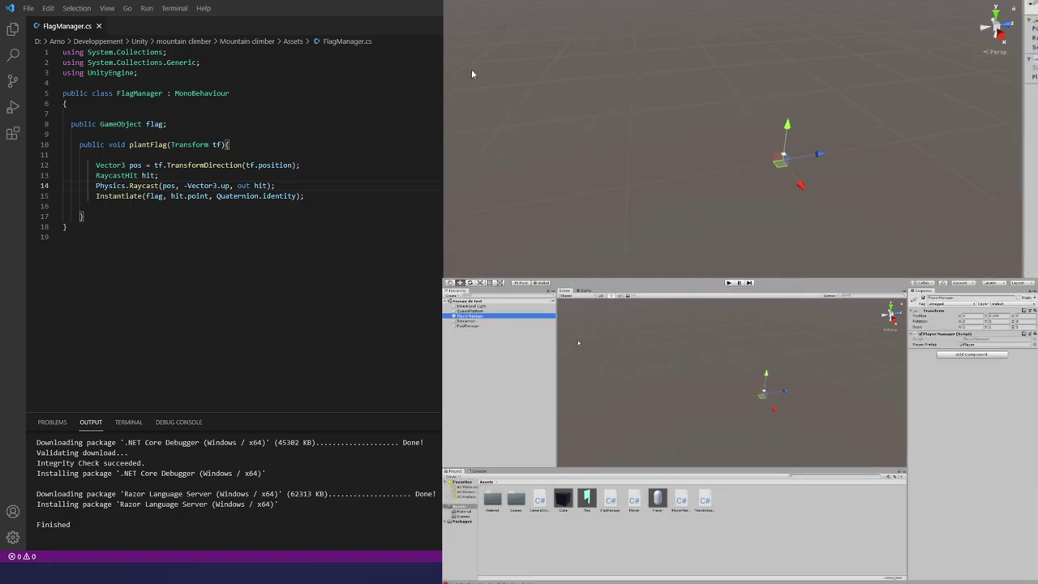
{"action": "left_click", "coordinate": [468, 321]}
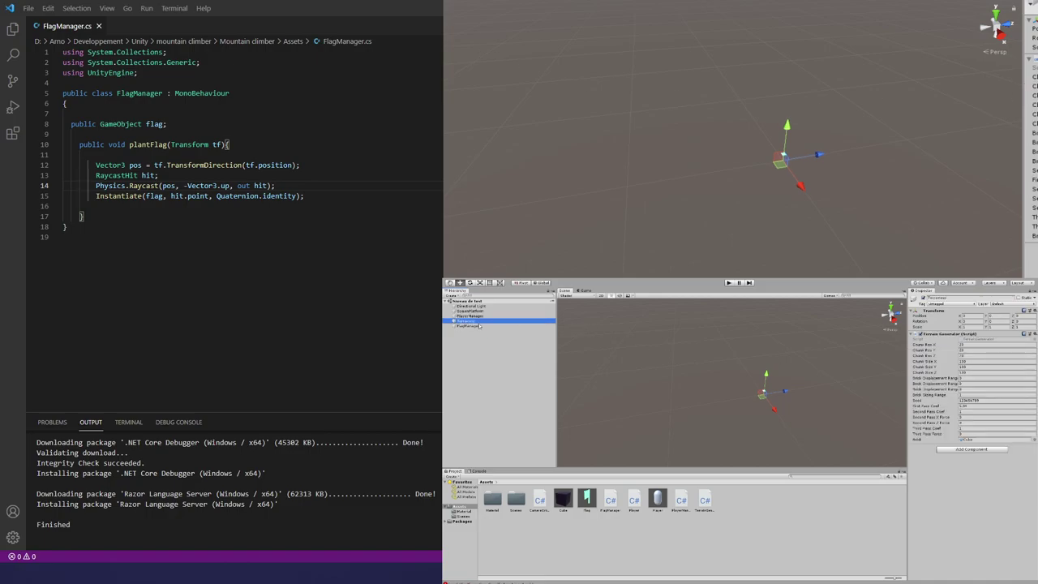
{"action": "double_click", "coordinate": [970, 440]}
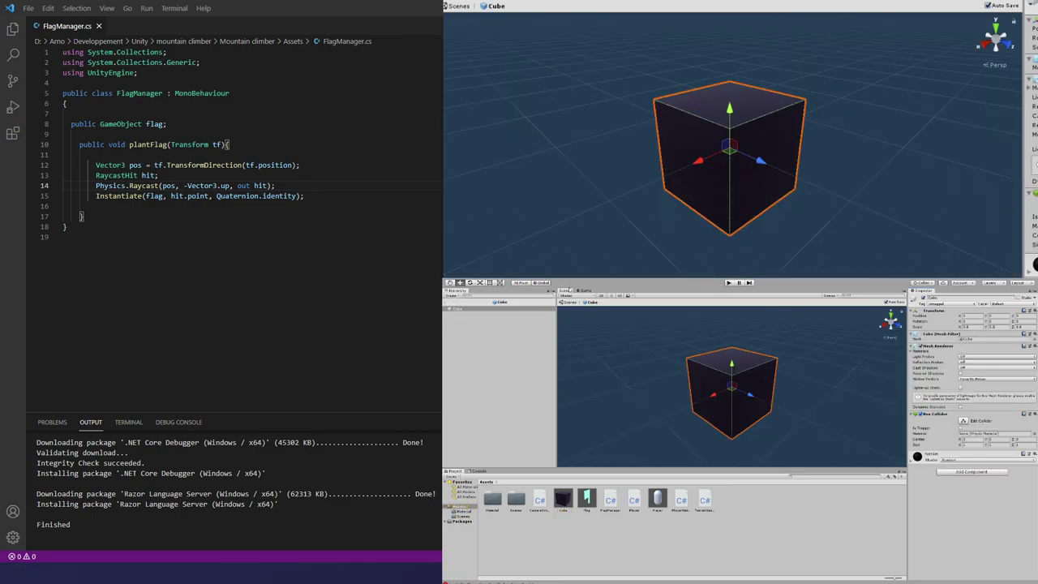
{"action": "left_click", "coordinate": [447, 302]}
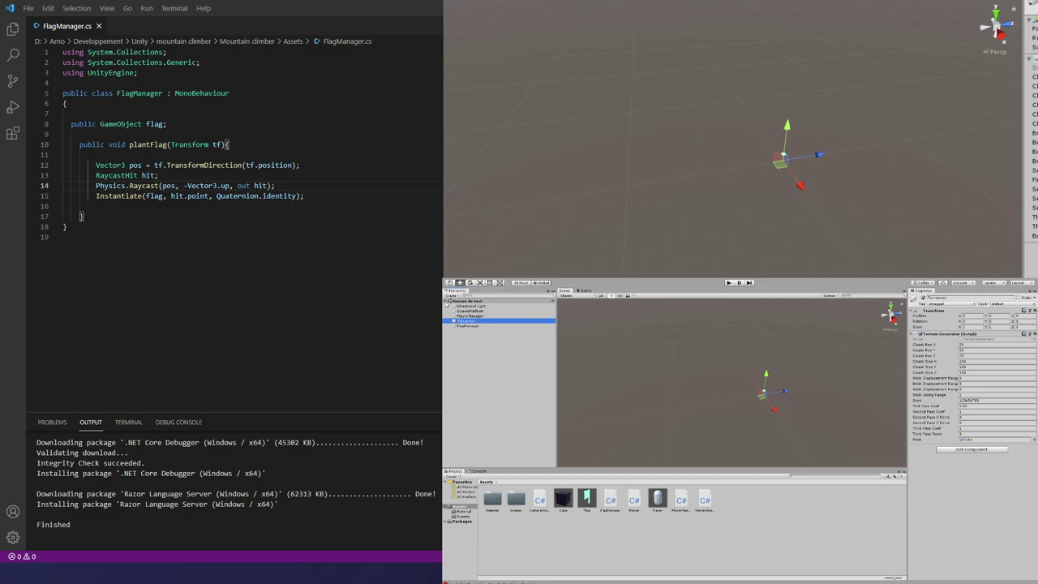
- Start and pause the game, then zoom in on the cyan spawn platform
{"action": "left_click", "coordinate": [727, 282]}
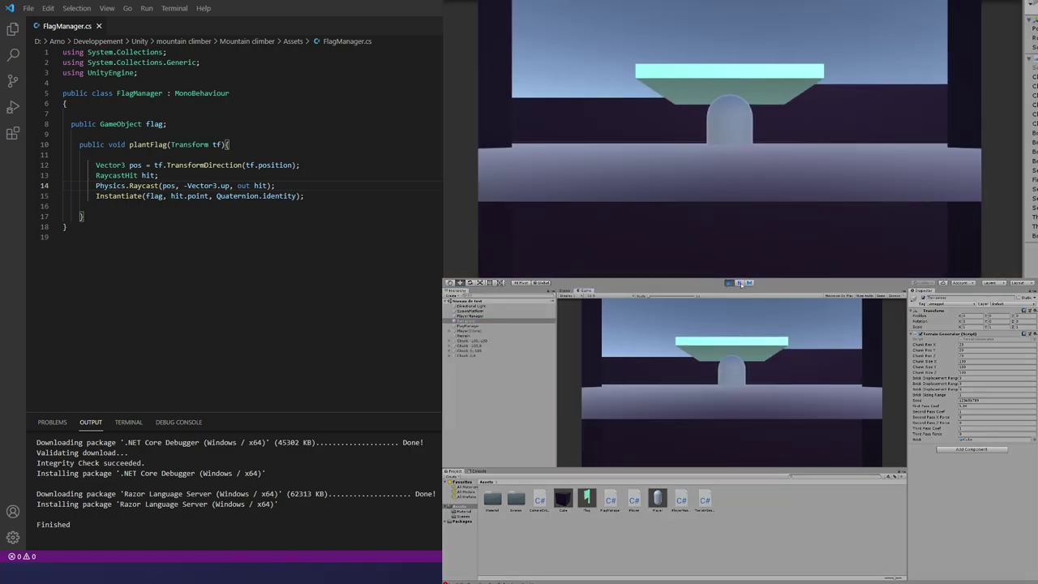
{"action": "left_click", "coordinate": [739, 283]}
{"action": "scroll", "coordinate": [844, 202], "scroll_direction": "up", "scroll_amount": 5}
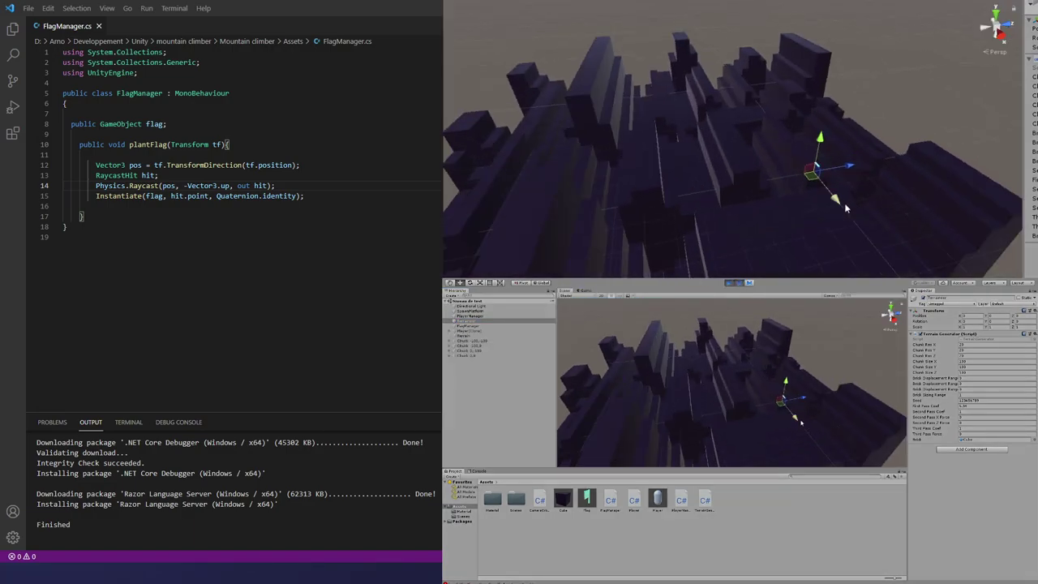
{"action": "mouse_move", "coordinate": [794, 137]}
{"action": "middle_mouse_down"}
{"action": "mouse_move", "coordinate": [616, 132]}
{"action": "mouse_move", "coordinate": [716, 161]}
{"action": "middle_mouse_up"}
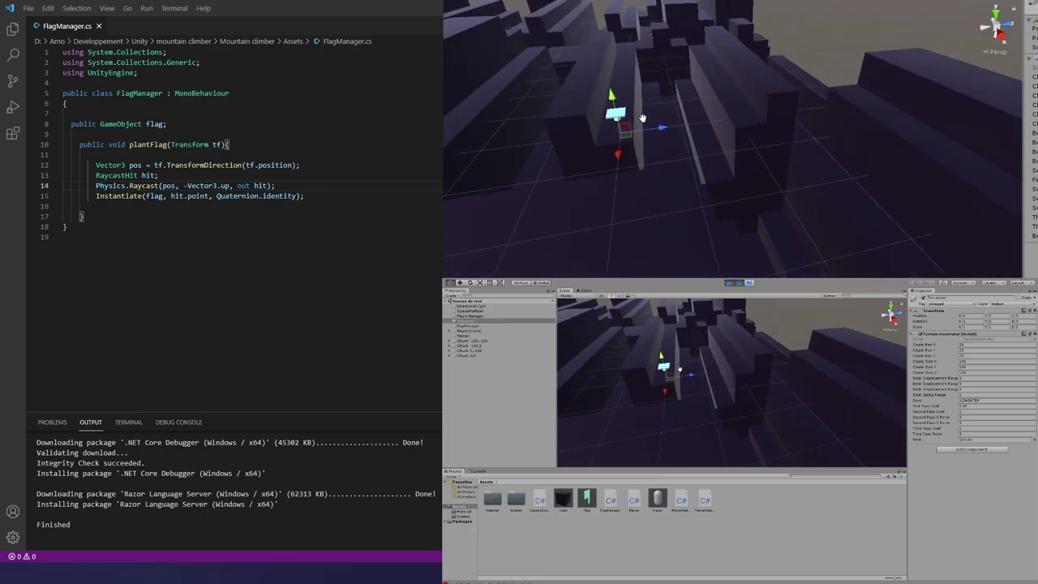
{"action": "scroll", "coordinate": [716, 162], "scroll_direction": "up", "scroll_amount": 5}
{"action": "mouse_move", "coordinate": [835, 224]}
{"action": "middle_mouse_down"}
{"action": "mouse_move", "coordinate": [747, 131]}
{"action": "mouse_move", "coordinate": [685, 122]}
{"action": "middle_mouse_up"}
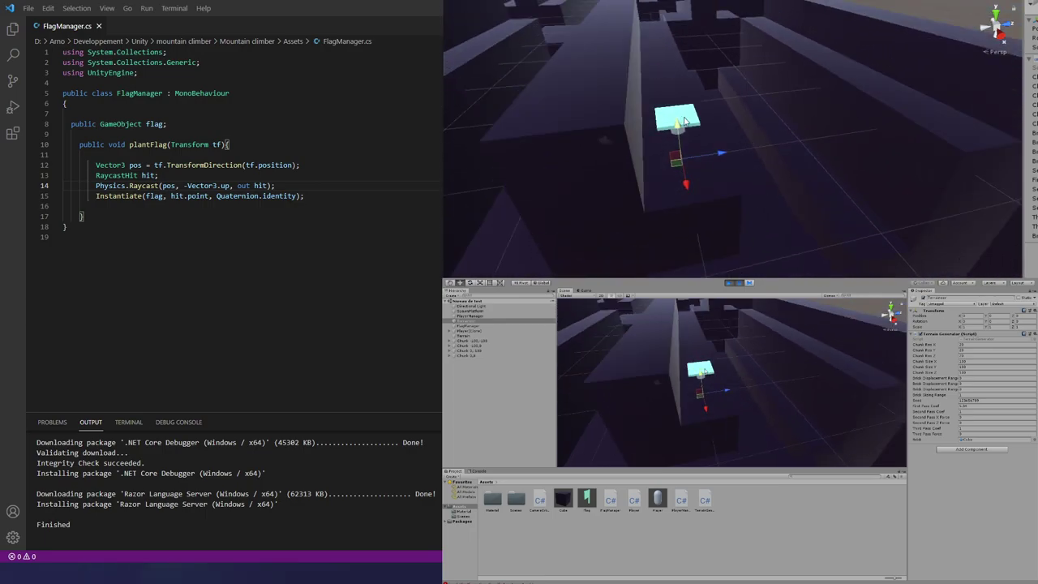
- Drag the cyan platform's Y arrow to raise it well above the player's spawn
{"action": "left_click", "coordinate": [690, 115]}
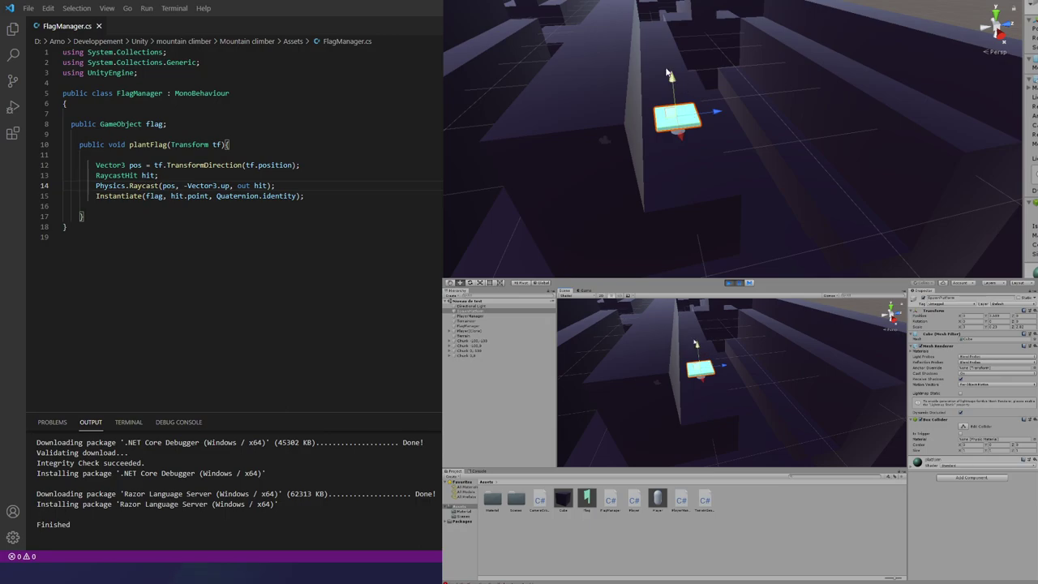
{"action": "left_click_drag", "start_coordinate": [678, 74], "coordinate": [729, 1]}
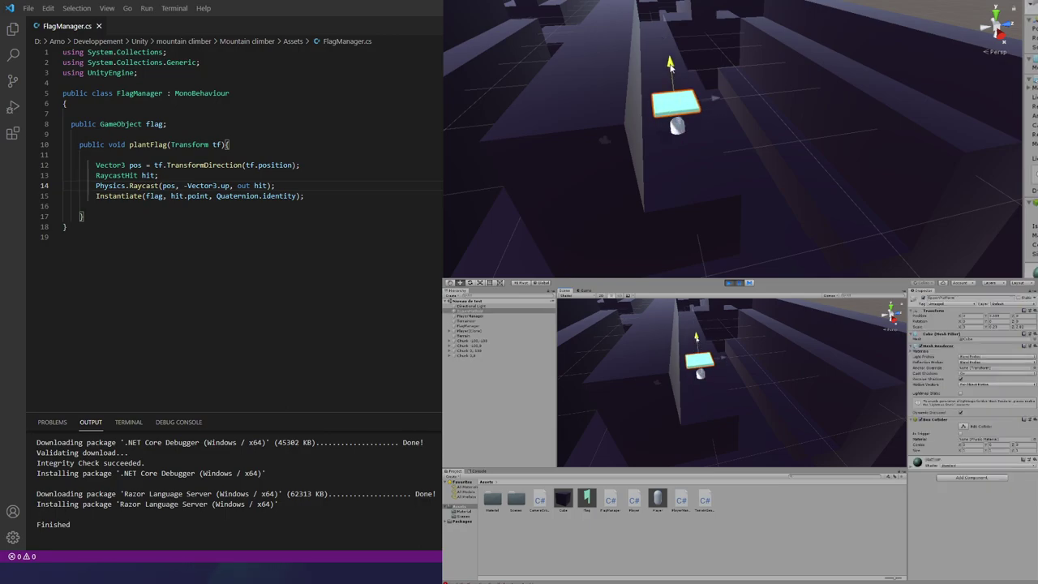
{"action": "left_click", "coordinate": [730, 283]}
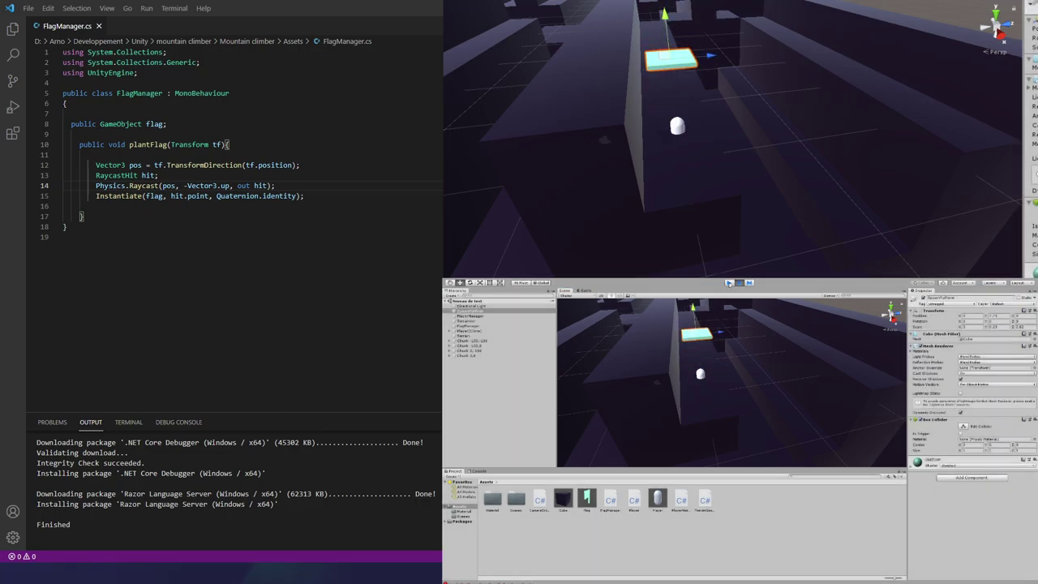
{"action": "left_click_drag", "start_coordinate": [670, 53], "coordinate": [684, 280]}
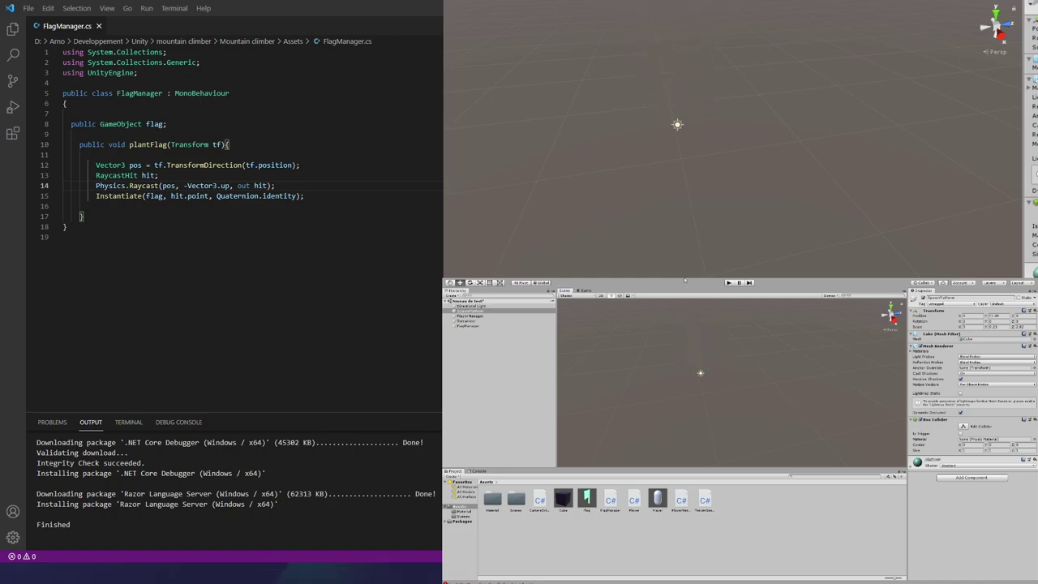
{"action": "left_click", "coordinate": [729, 283]}
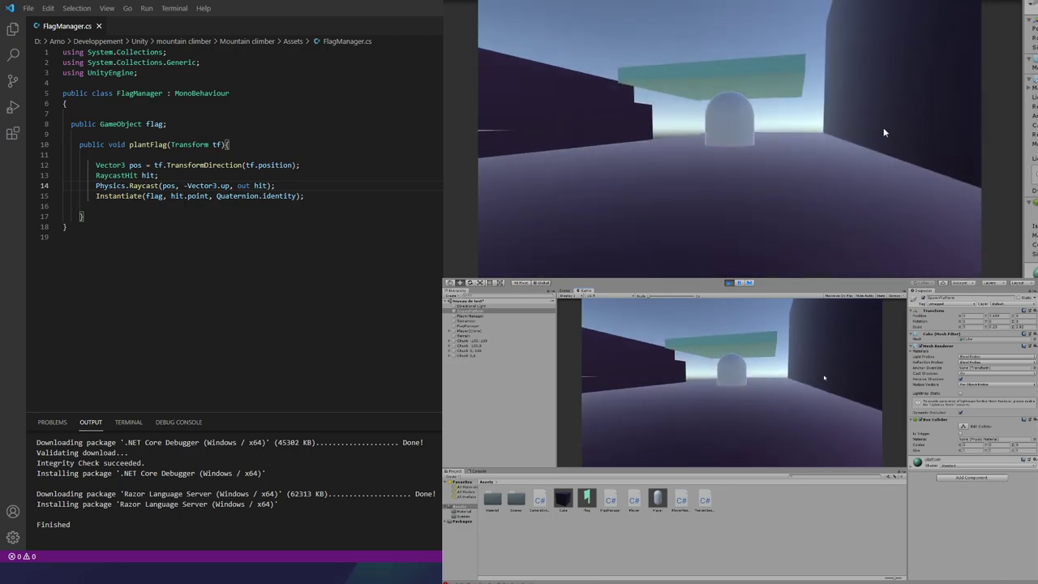
{"action": "key", "text": "ctrl+p"}
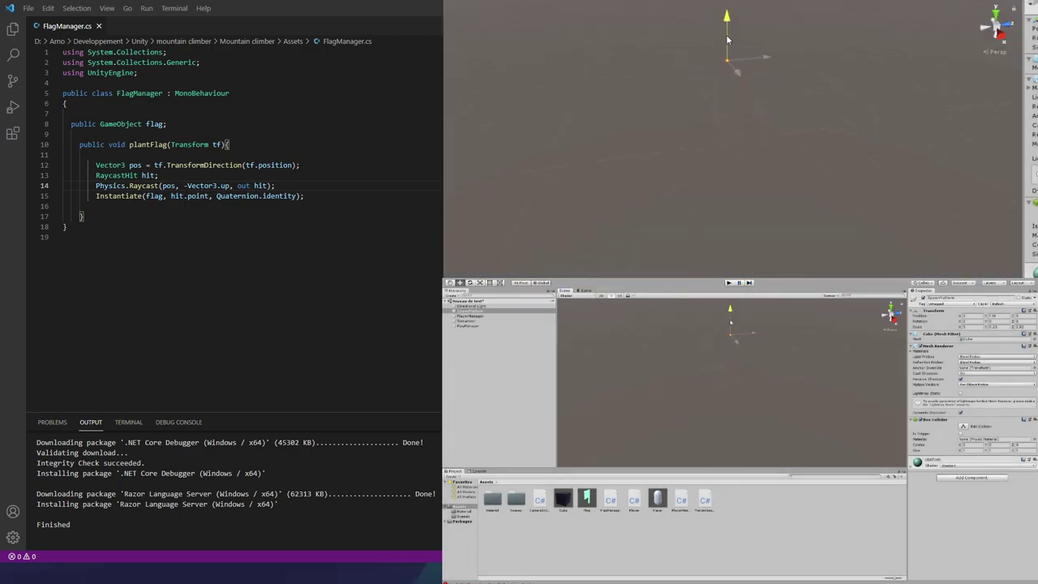
{"action": "left_click", "coordinate": [729, 282]}
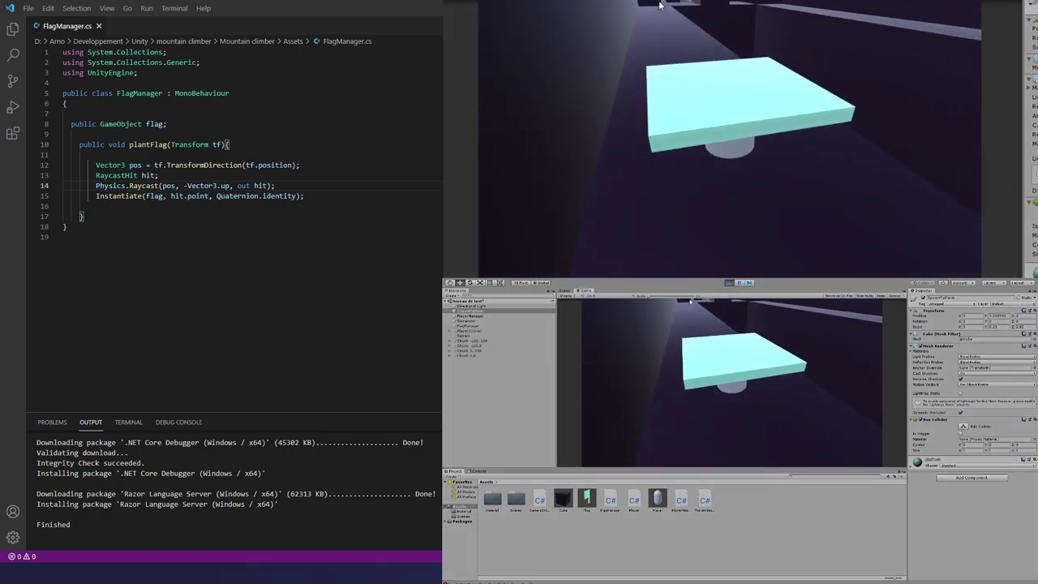
{"action": "key", "text": "ctrl+p"}
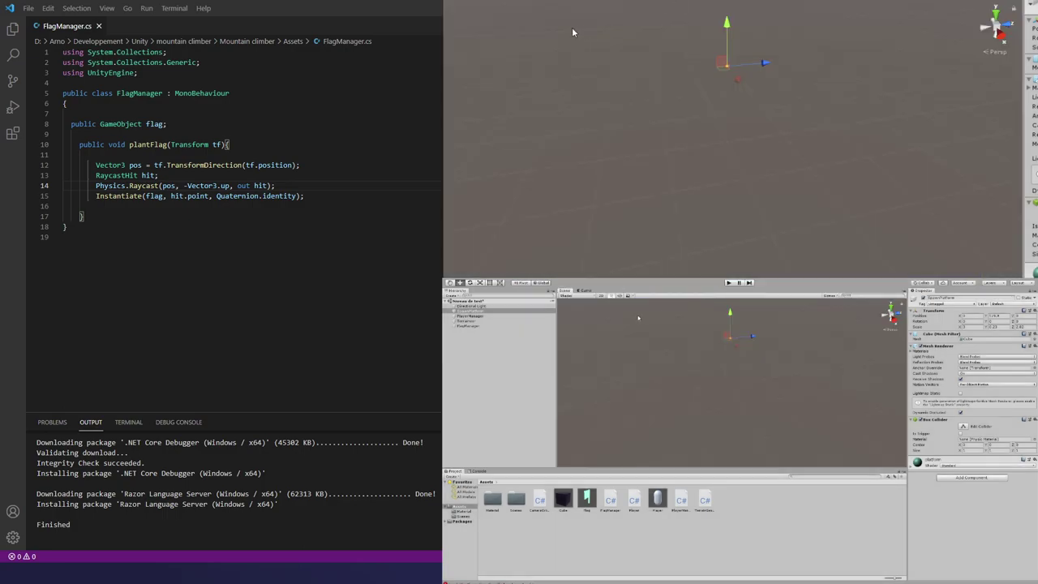
{"action": "left_click", "coordinate": [486, 311]}
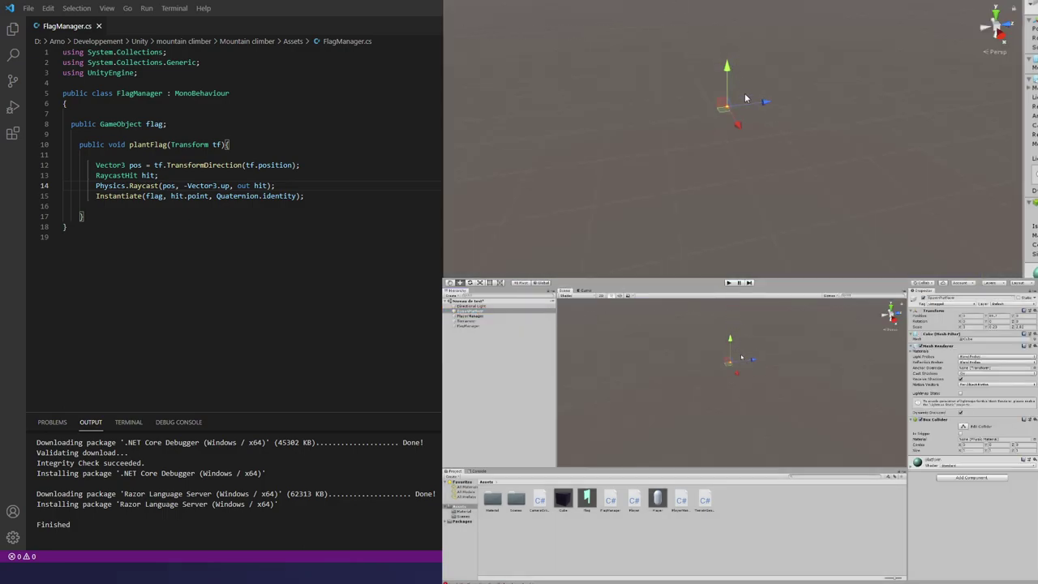
- Start Play mode and play through the generated voxel mountain level
{"action": "left_click", "coordinate": [729, 282]}
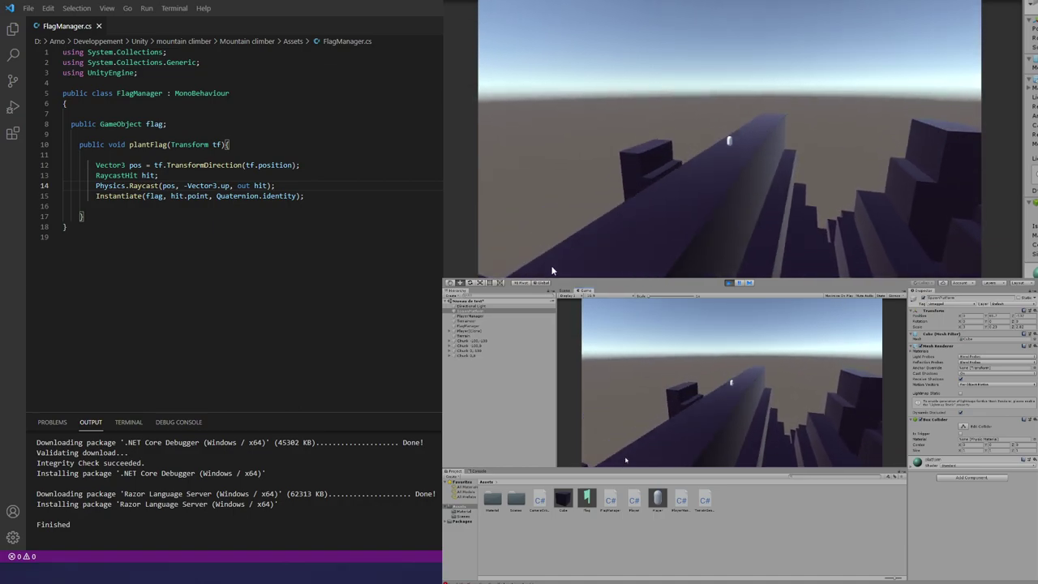
- Stop the game, review the Terrain generator, stop another run, then select PlayerManager
{"action": "left_click", "coordinate": [728, 282]}
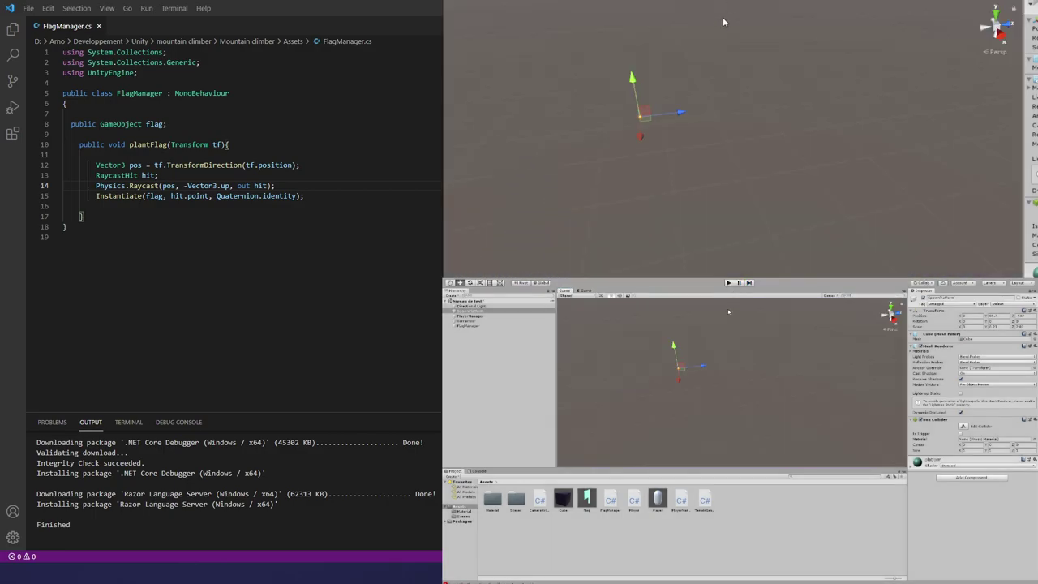
{"action": "left_click", "coordinate": [466, 321]}
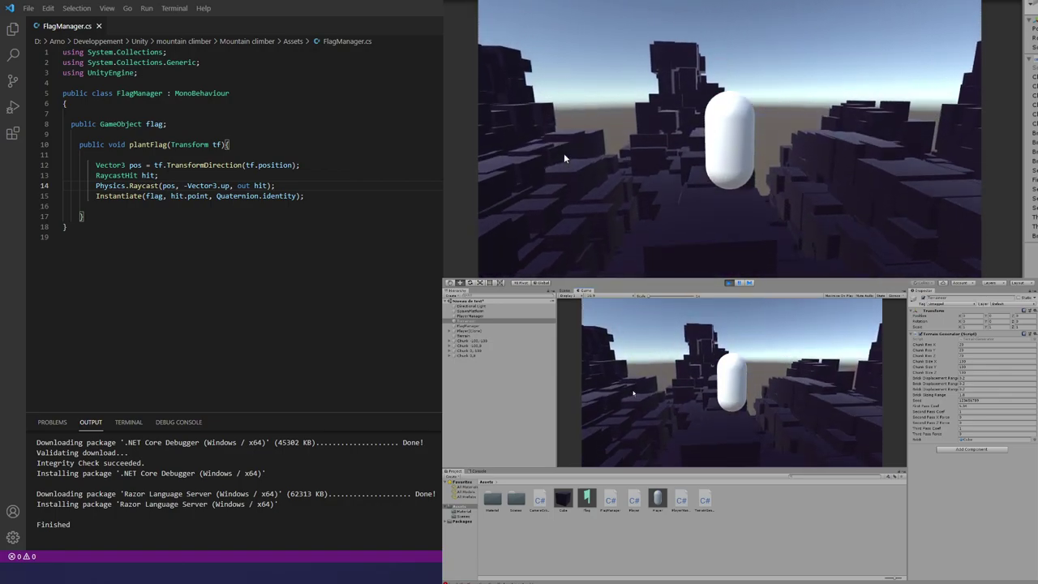
{"action": "left_click", "coordinate": [730, 282]}
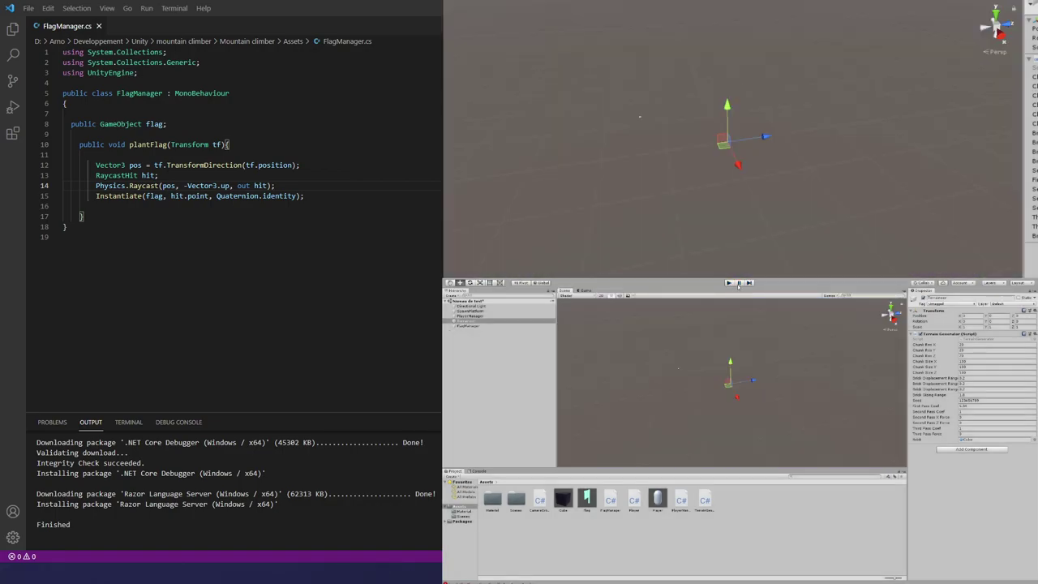
{"action": "left_click", "coordinate": [470, 315]}
- Open the Player prefab, test it in Play mode, stop with Ctrl+P, and return to the scene
{"action": "double_click", "coordinate": [973, 345]}
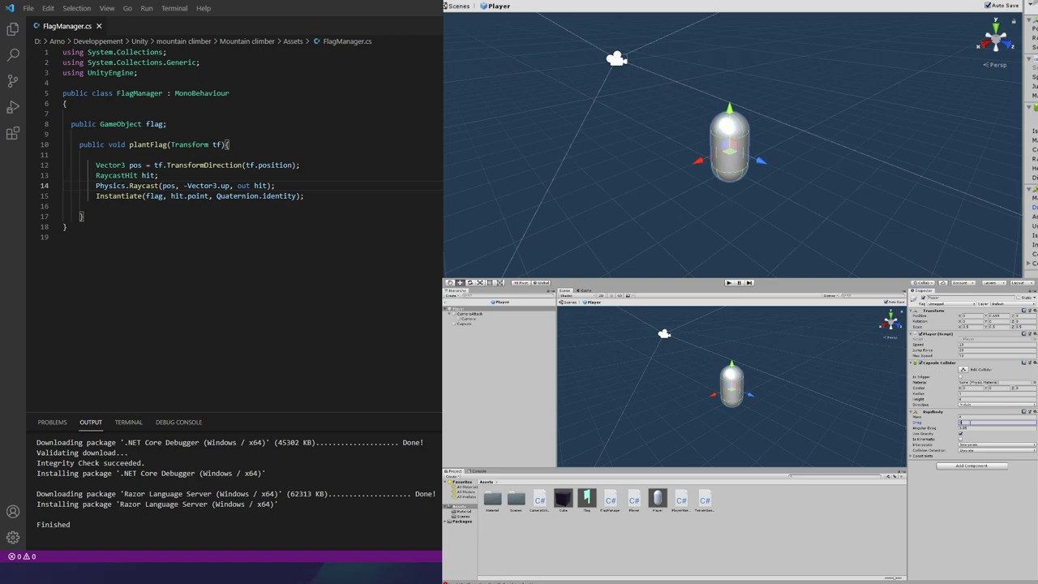
{"action": "left_click", "coordinate": [727, 283]}
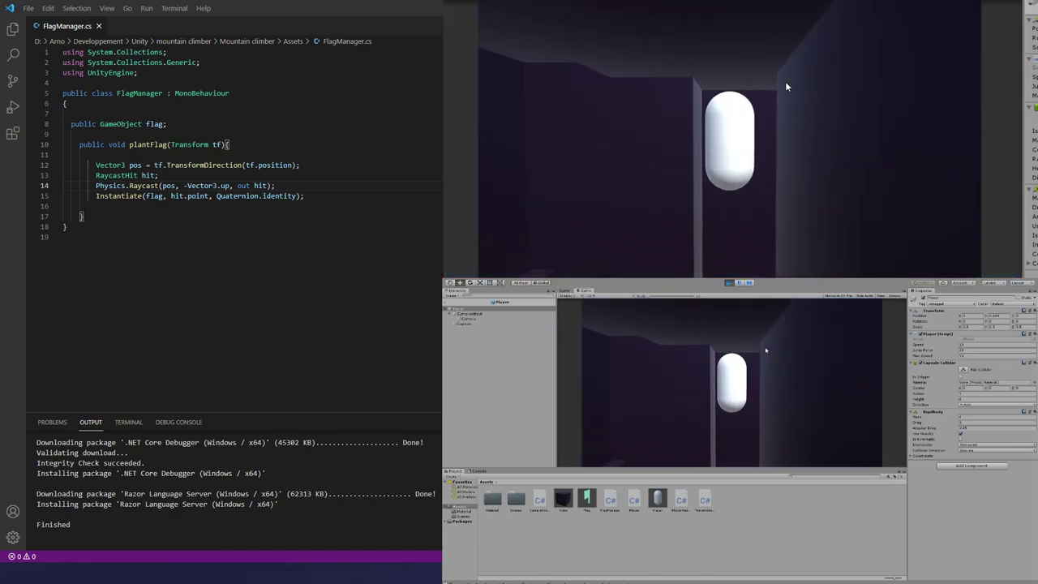
{"action": "key", "text": "ctrl+p"}
{"action": "scroll", "coordinate": [749, 143], "scroll_direction": "down", "scroll_amount": 3}
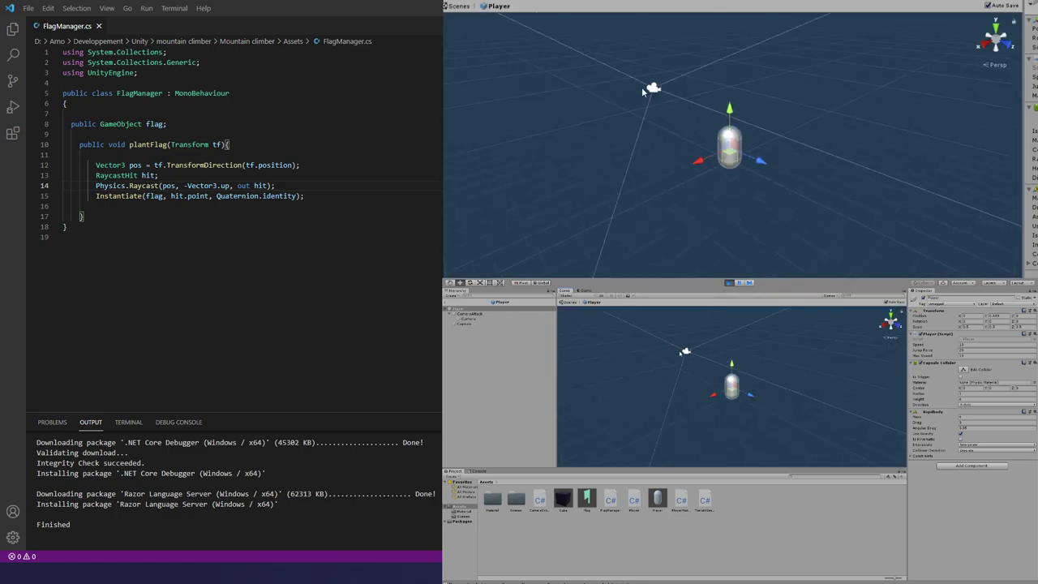
{"action": "left_click", "coordinate": [446, 301]}
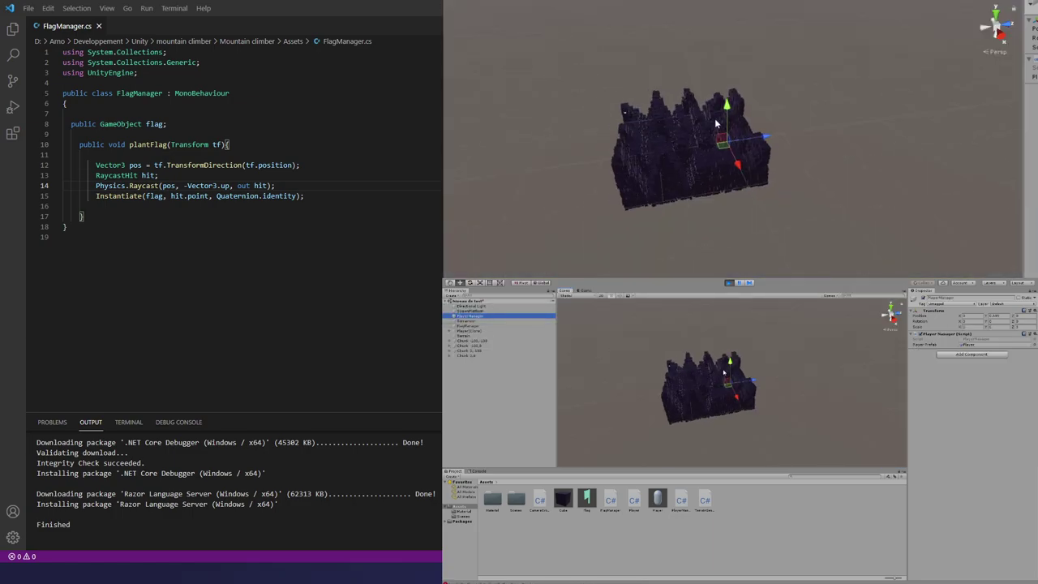
- Stop the game, run a brief test play, stop it, and select SquarePlatform
{"action": "scroll", "coordinate": [726, 124], "scroll_direction": "up", "scroll_amount": 3}
{"action": "left_click", "coordinate": [724, 89]}
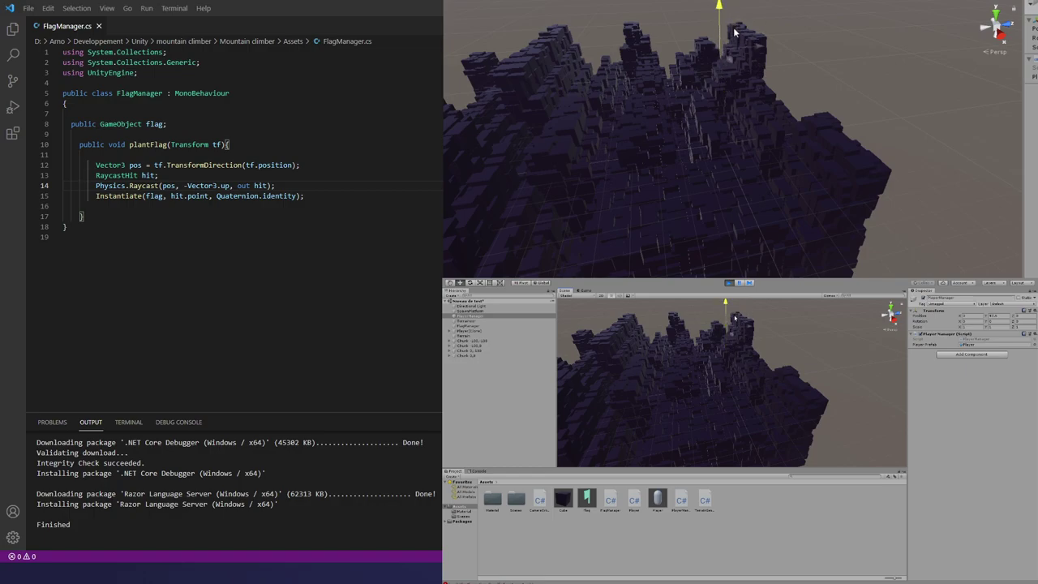
{"action": "left_click", "coordinate": [729, 283]}
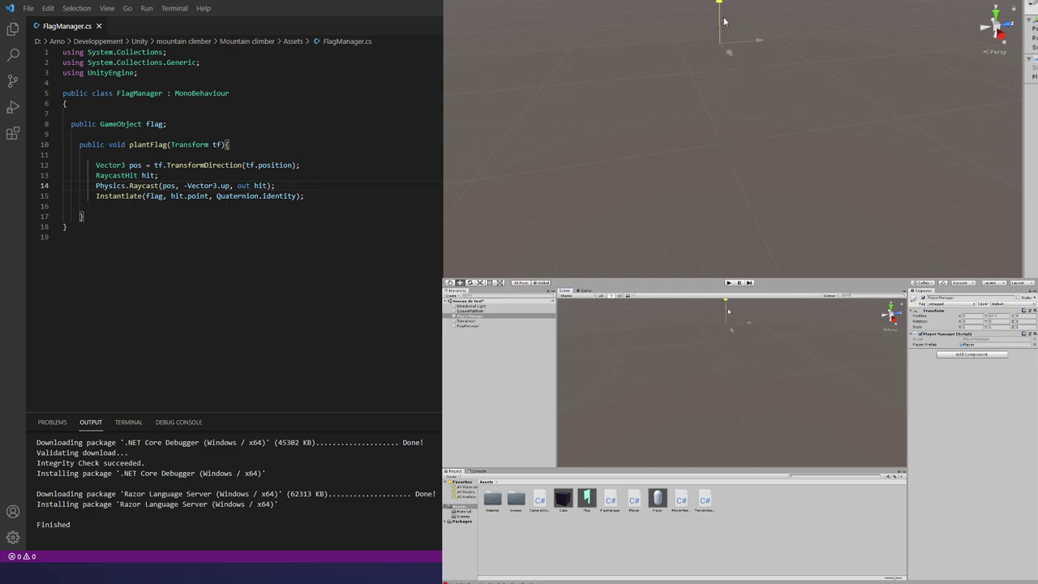
{"action": "left_click", "coordinate": [728, 282]}
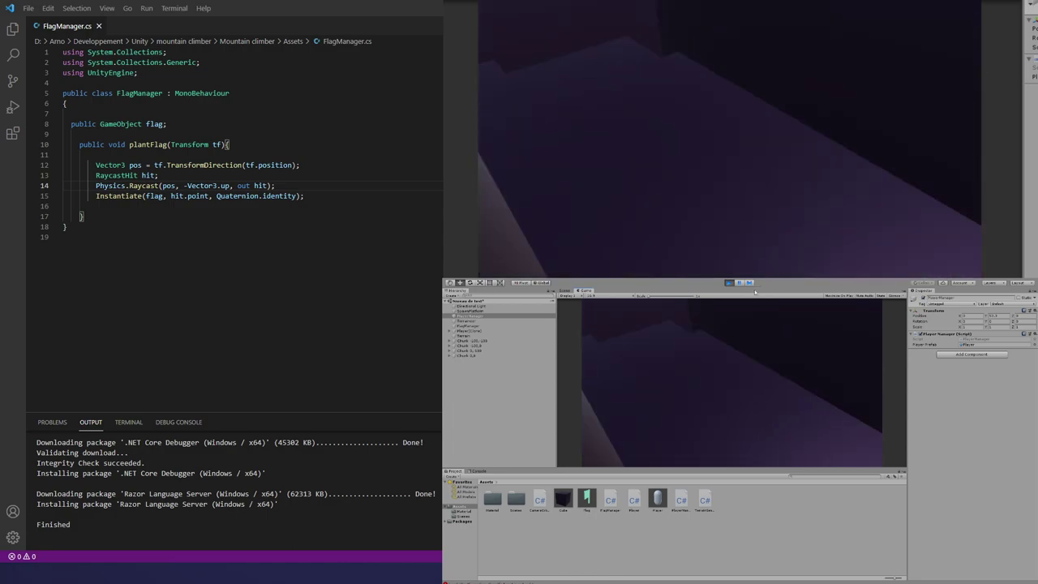
{"action": "left_click", "coordinate": [728, 282]}
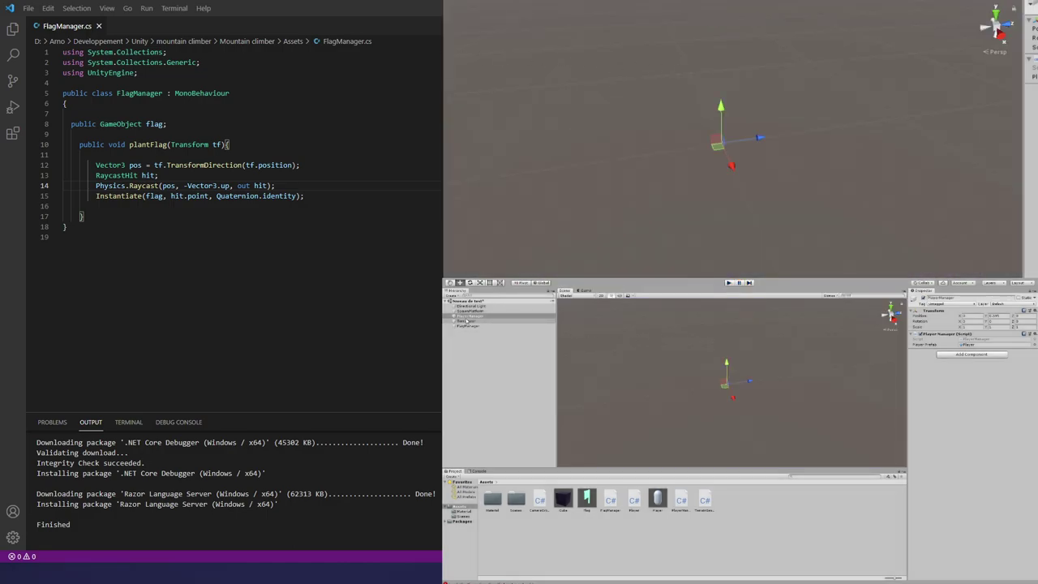
{"action": "left_click", "coordinate": [470, 311]}
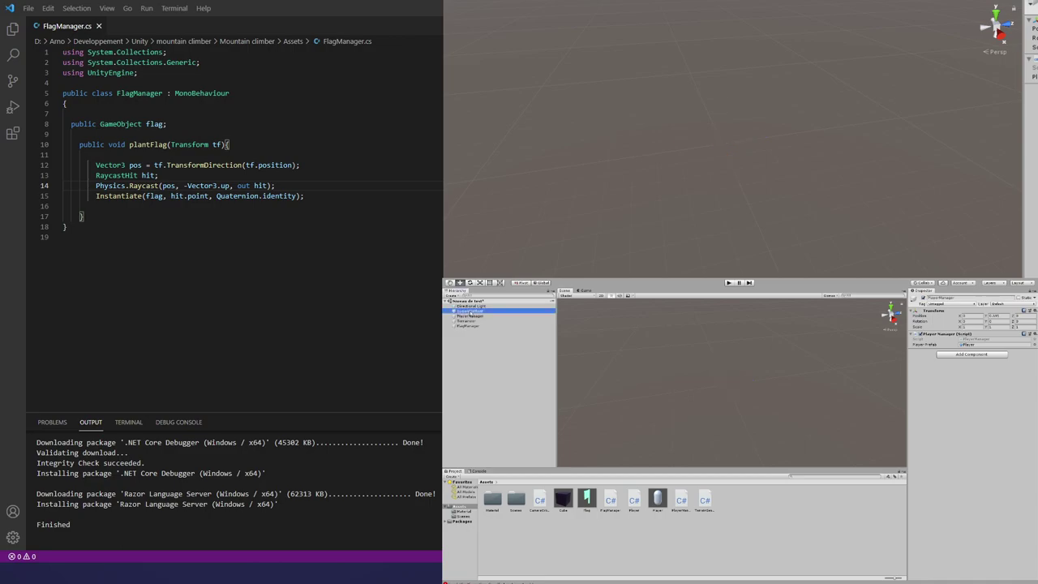
- Rename the SquarePlatform object to SpawnPlatform
{"action": "left_click", "coordinate": [470, 315]}
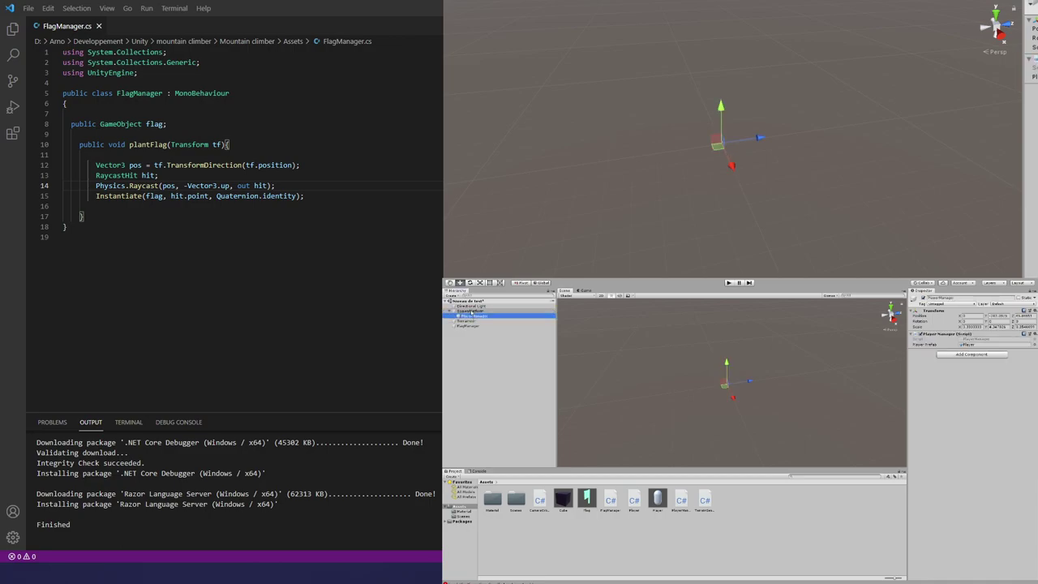
{"action": "left_click", "coordinate": [470, 311]}
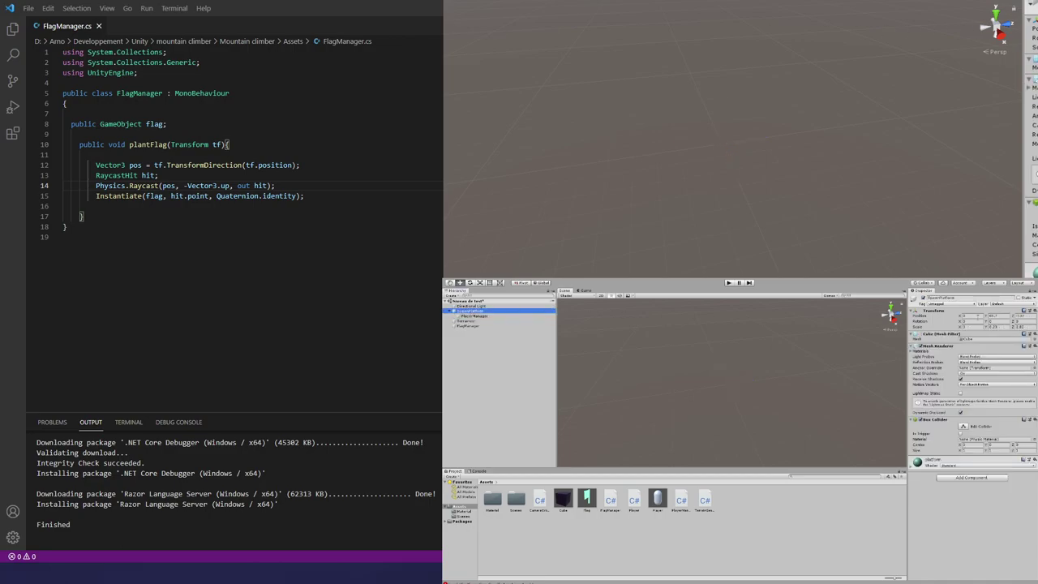
{"action": "left_click", "coordinate": [475, 315]}
{"action": "left_click", "coordinate": [474, 311]}
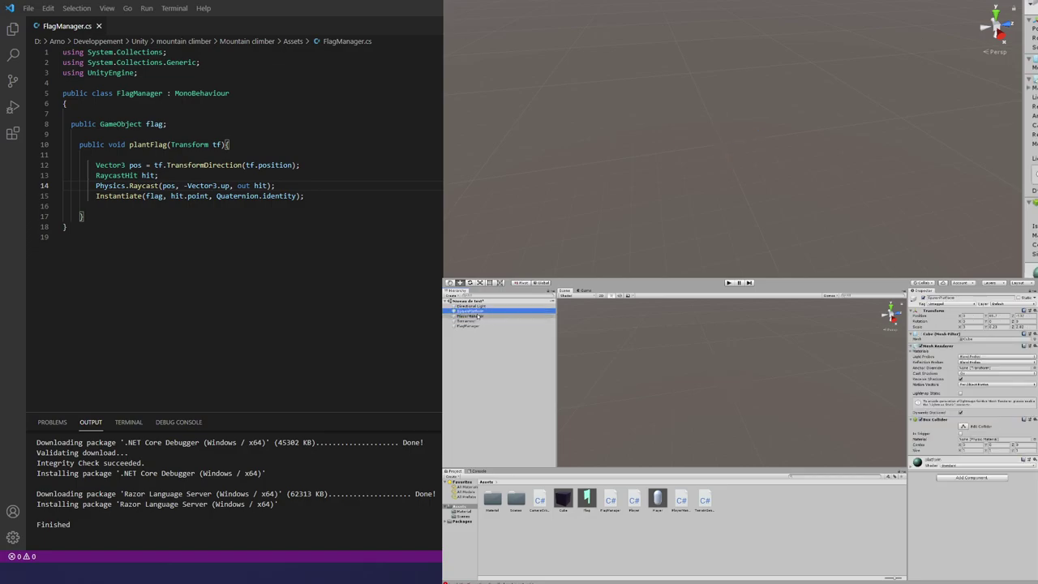
{"action": "left_click", "coordinate": [476, 312]}
{"action": "left_click", "coordinate": [973, 328]}
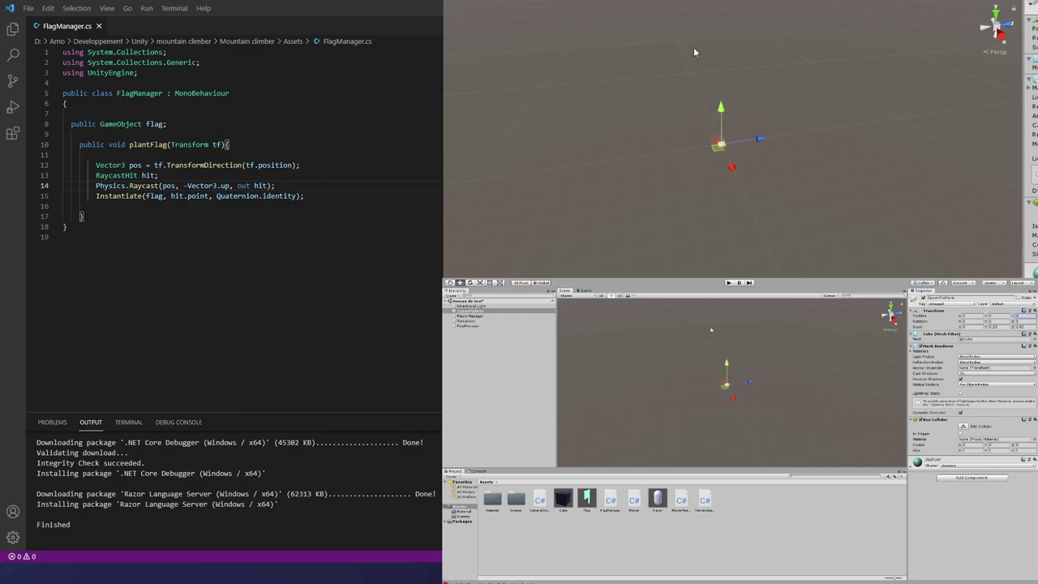
- Make PlayerManager a child of SpawnPlatform in the Hierarchy
{"action": "left_click", "coordinate": [474, 315]}
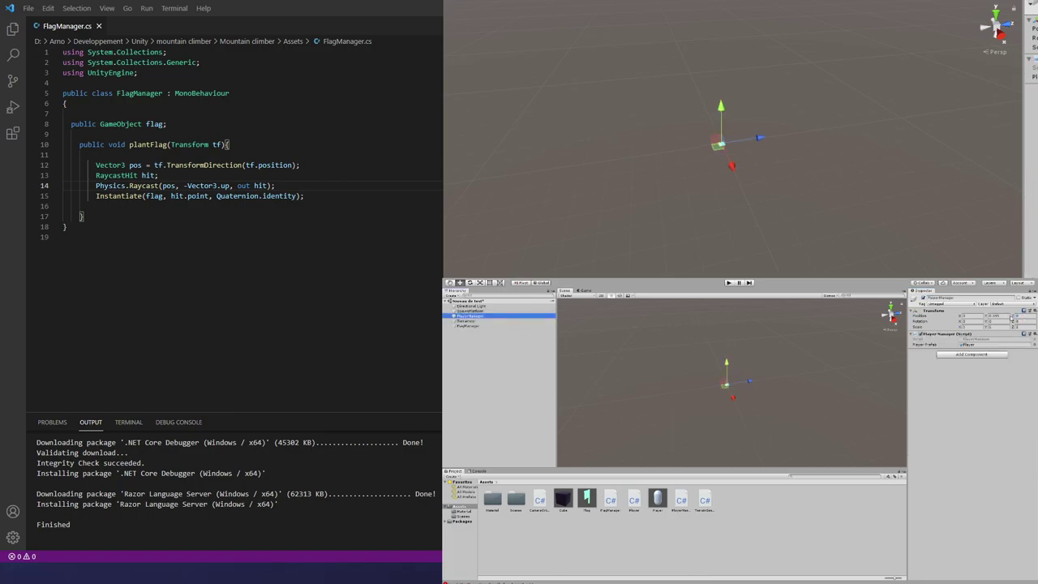
{"action": "left_click", "coordinate": [1001, 315]}
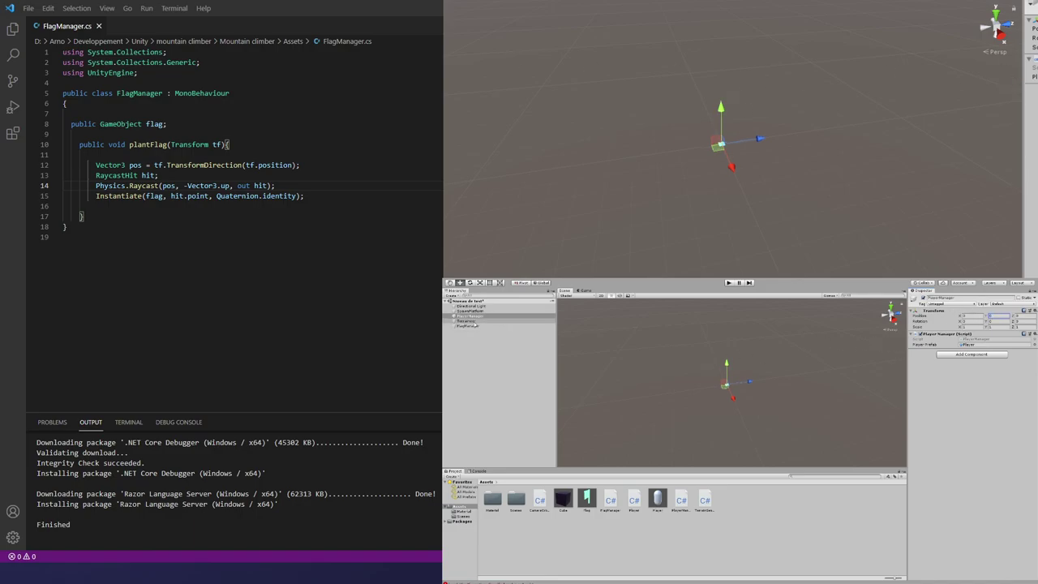
{"action": "left_click_drag", "start_coordinate": [473, 315], "coordinate": [471, 311]}
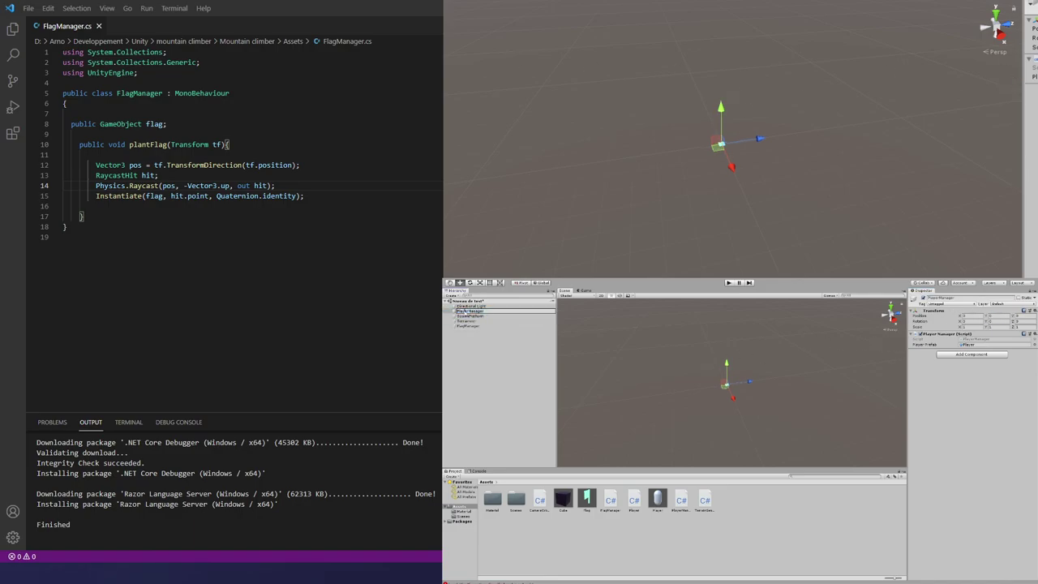
{"action": "key", "text": "Return"}
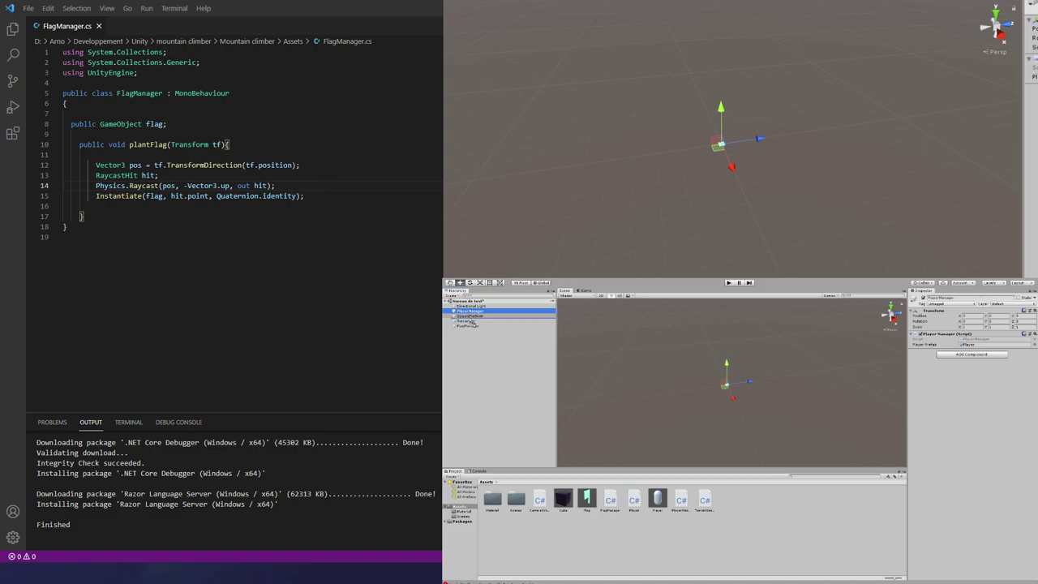
{"action": "left_click_drag", "start_coordinate": [471, 311], "coordinate": [471, 316]}
{"action": "left_click", "coordinate": [470, 310]}
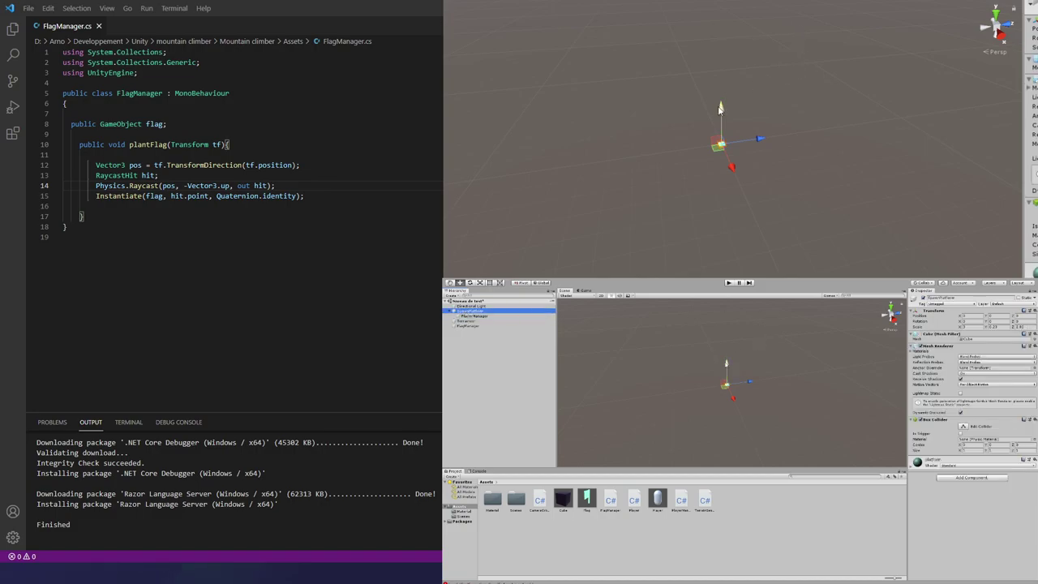
- Drag SpawnPlatform's Y gizmo upward and start the game to test the new spawn
{"action": "left_click_drag", "start_coordinate": [720, 108], "coordinate": [715, 93]}
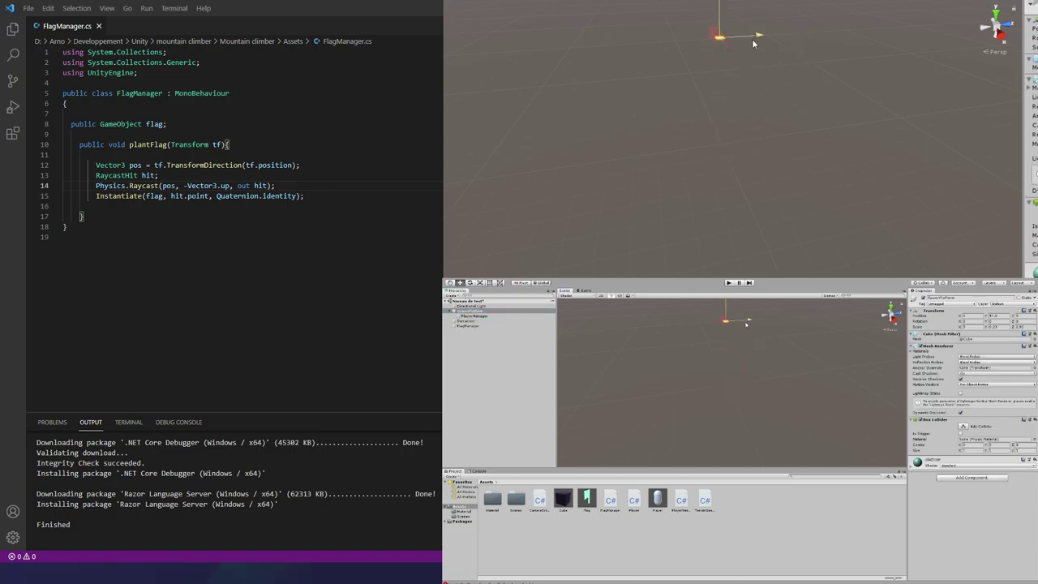
{"action": "left_click_drag", "start_coordinate": [754, 36], "coordinate": [764, 141]}
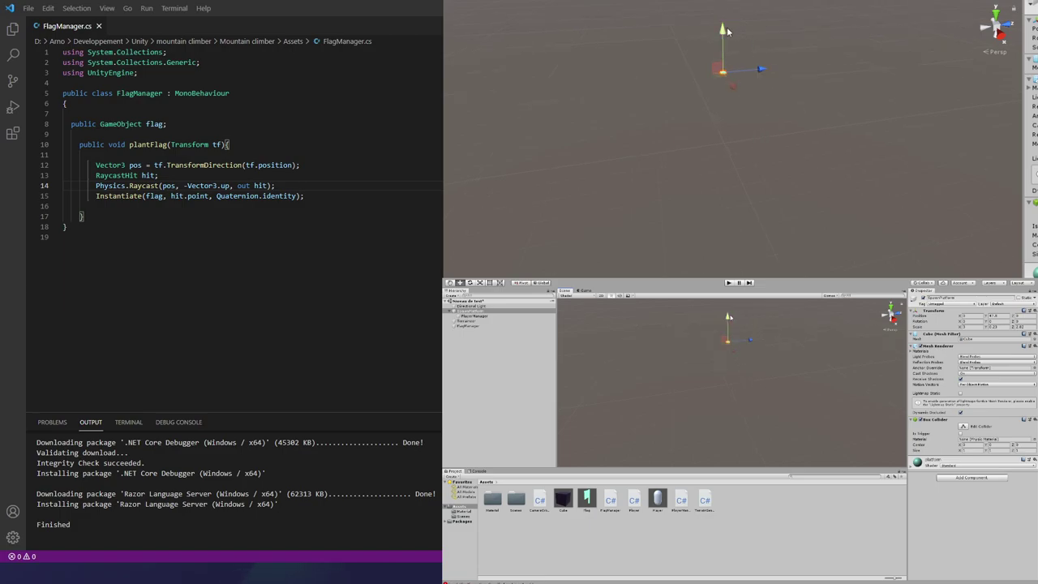
{"action": "left_click", "coordinate": [728, 282]}
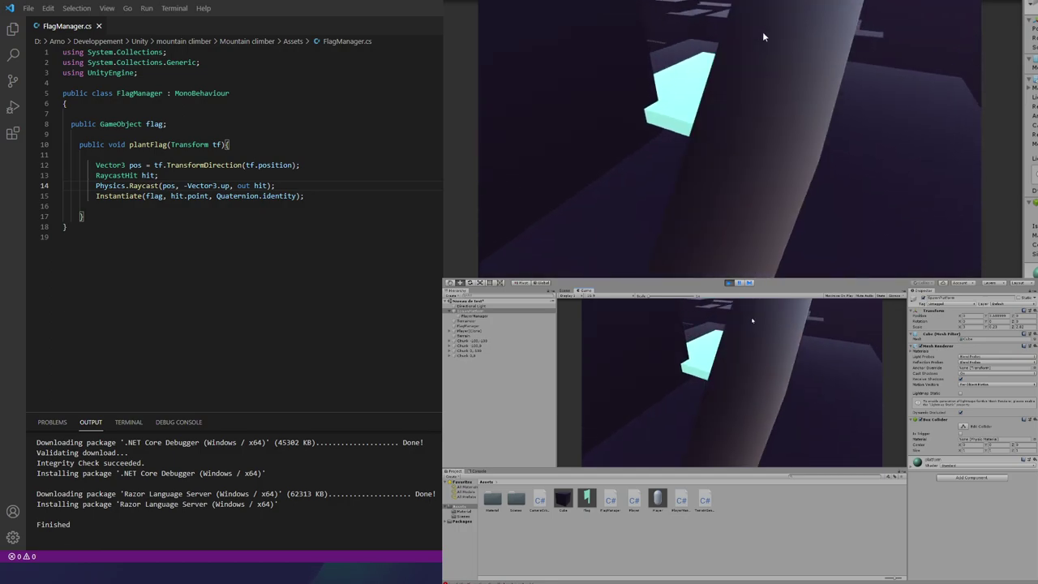
- Stop the game, lift SpawnPlatform higher with its Y gizmo, and play again
{"action": "left_click", "coordinate": [728, 282]}
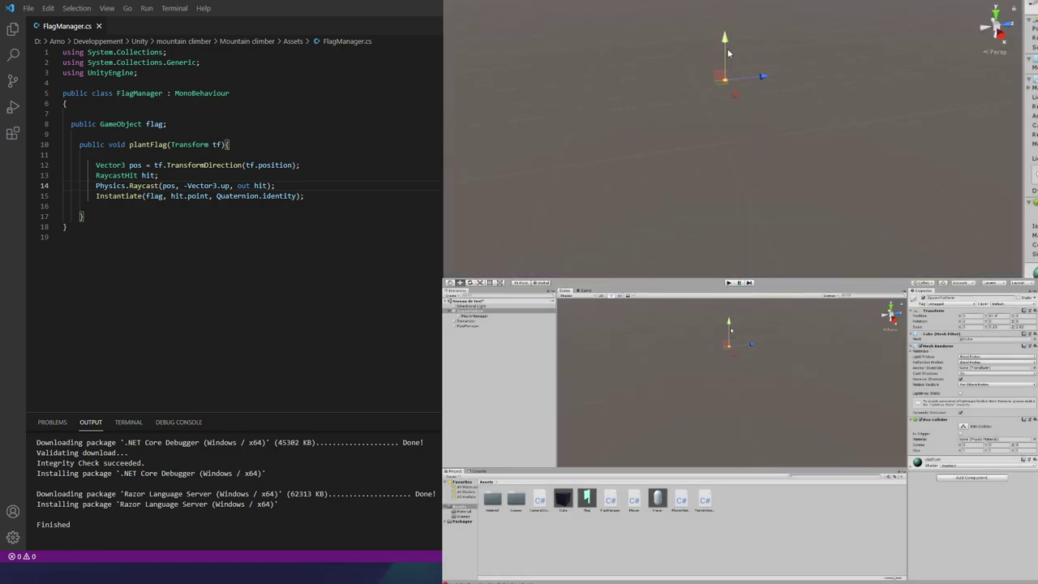
{"action": "left_click_drag", "start_coordinate": [727, 54], "coordinate": [719, 7]}
{"action": "left_click", "coordinate": [728, 282]}
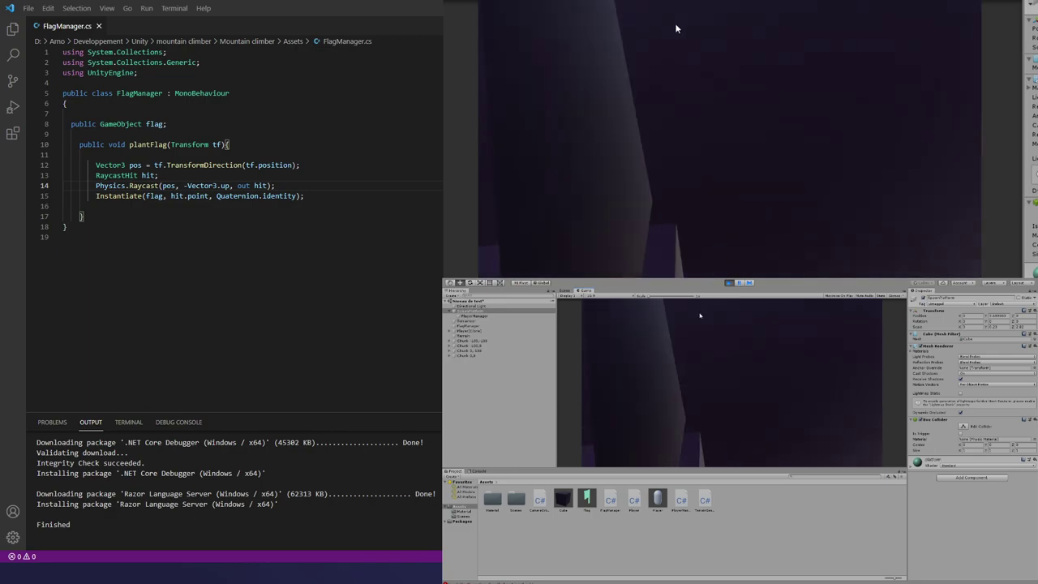
- Inspect PlayerManager and SpawnPlatform in the Scene view during play, then stop with Ctrl+P
{"action": "left_click", "coordinate": [564, 290]}
{"action": "scroll", "coordinate": [734, 391], "scroll_direction": "down", "scroll_amount": 3}
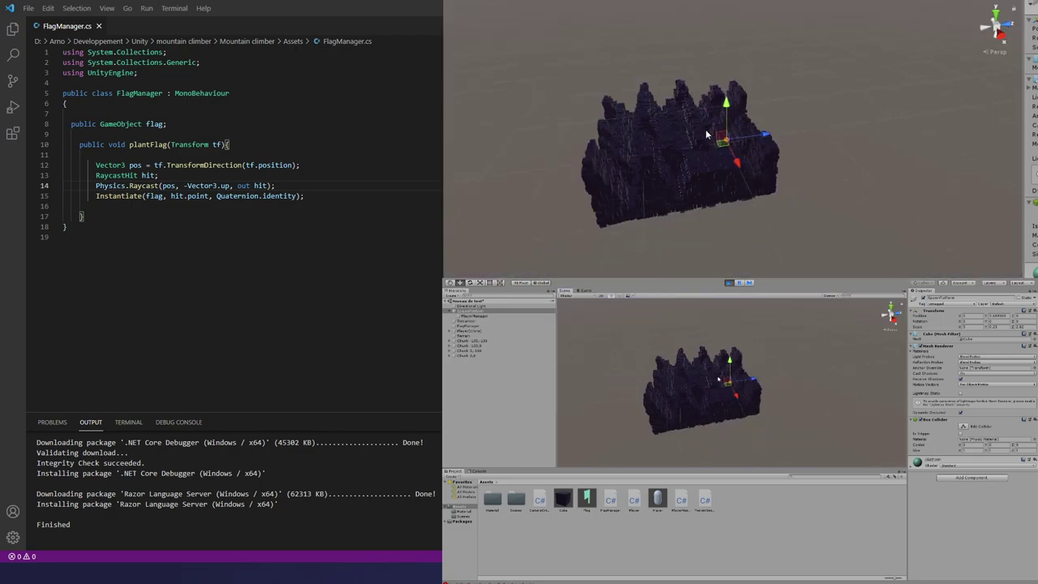
{"action": "scroll", "coordinate": [735, 391], "scroll_direction": "up", "scroll_amount": 5}
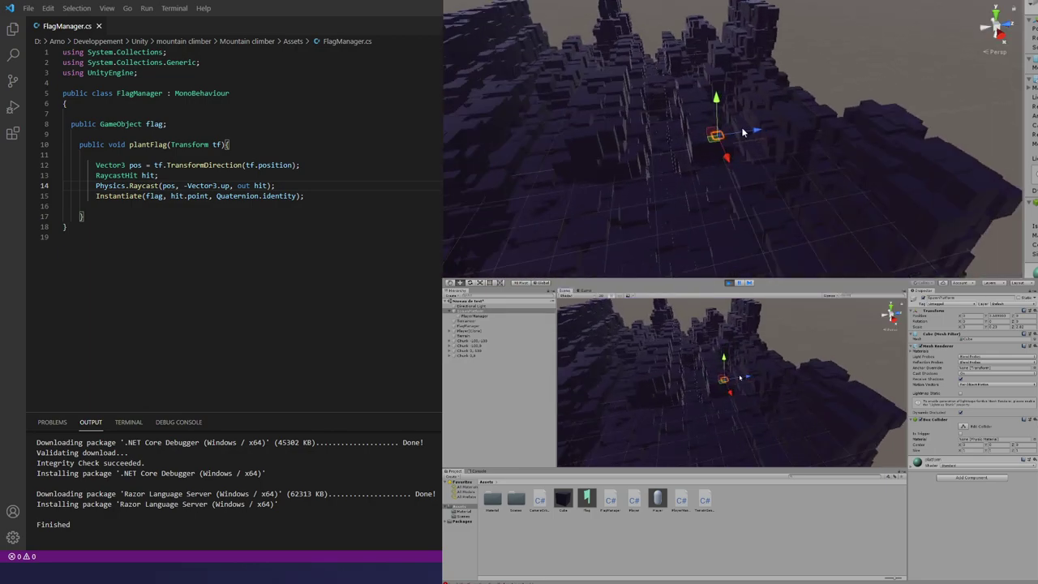
{"action": "left_click", "coordinate": [478, 315]}
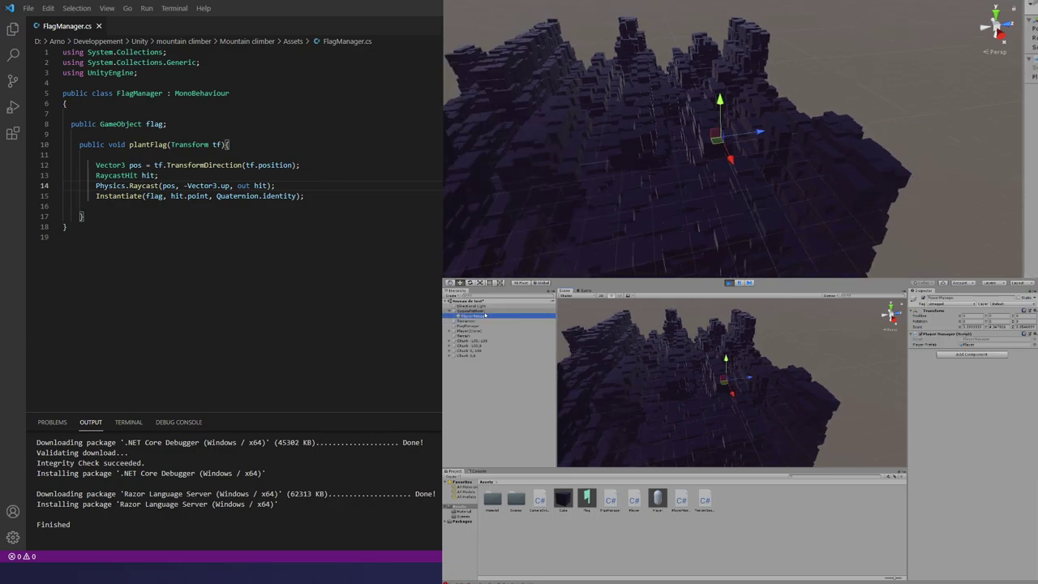
{"action": "left_click", "coordinate": [483, 311]}
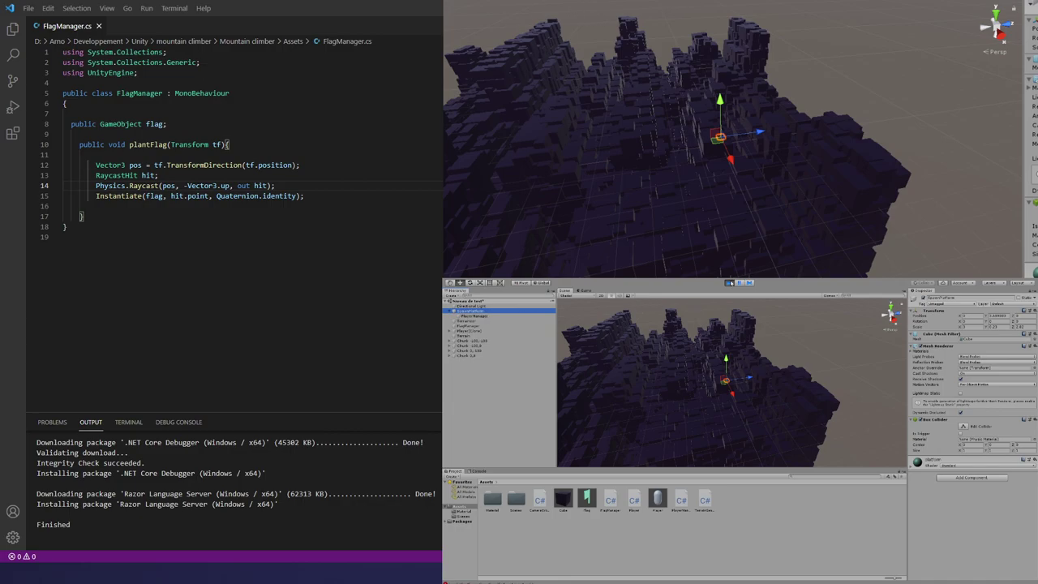
{"action": "key", "text": "ctrl+p"}
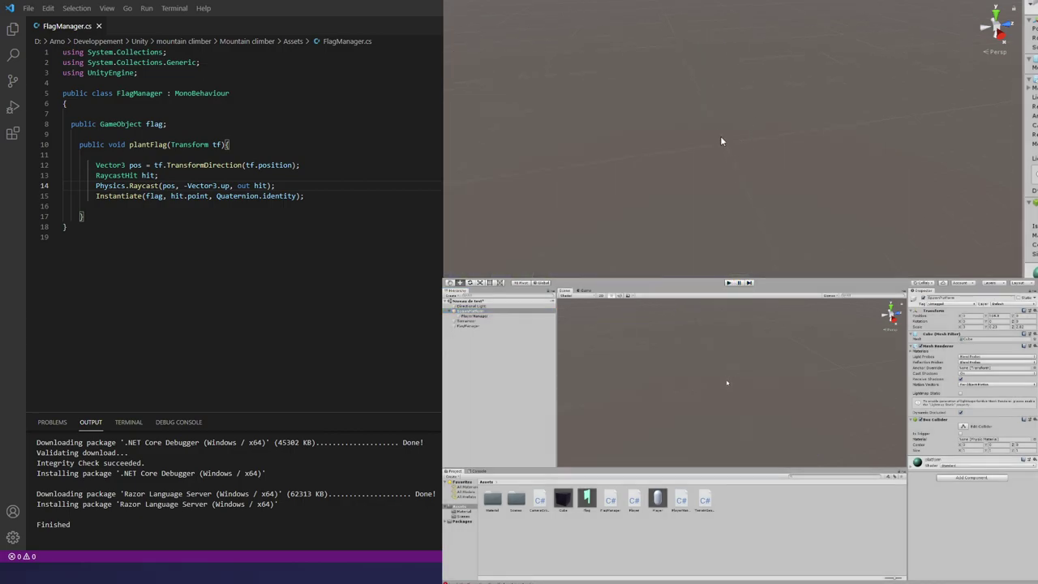
- Review FlagManager, Directional Light, SpawnPlatform, PlayerManager and Terrain settings, then start Play mode
{"action": "left_click", "coordinate": [486, 325]}
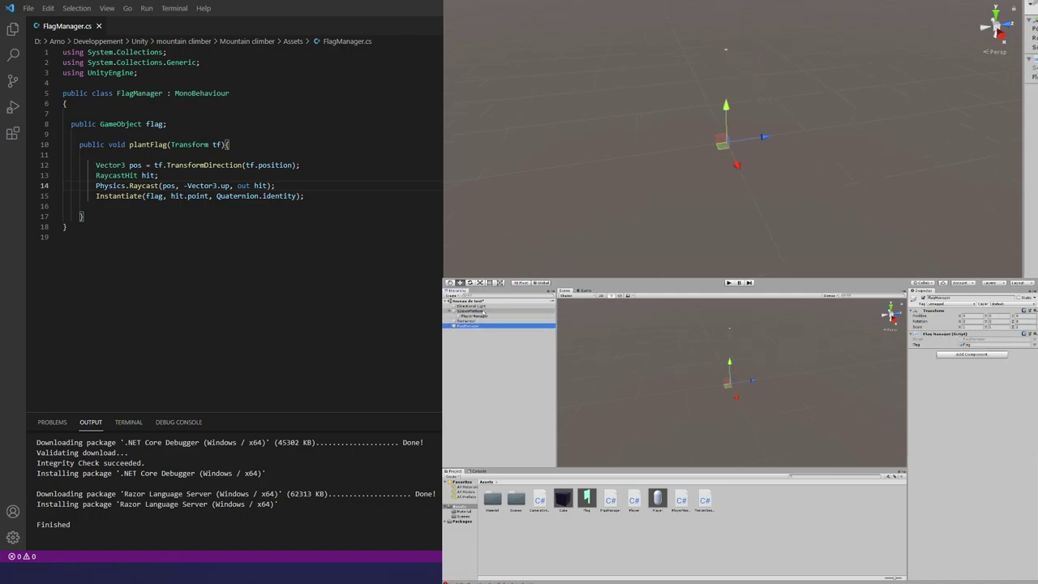
{"action": "left_click", "coordinate": [478, 306]}
{"action": "left_click", "coordinate": [470, 312]}
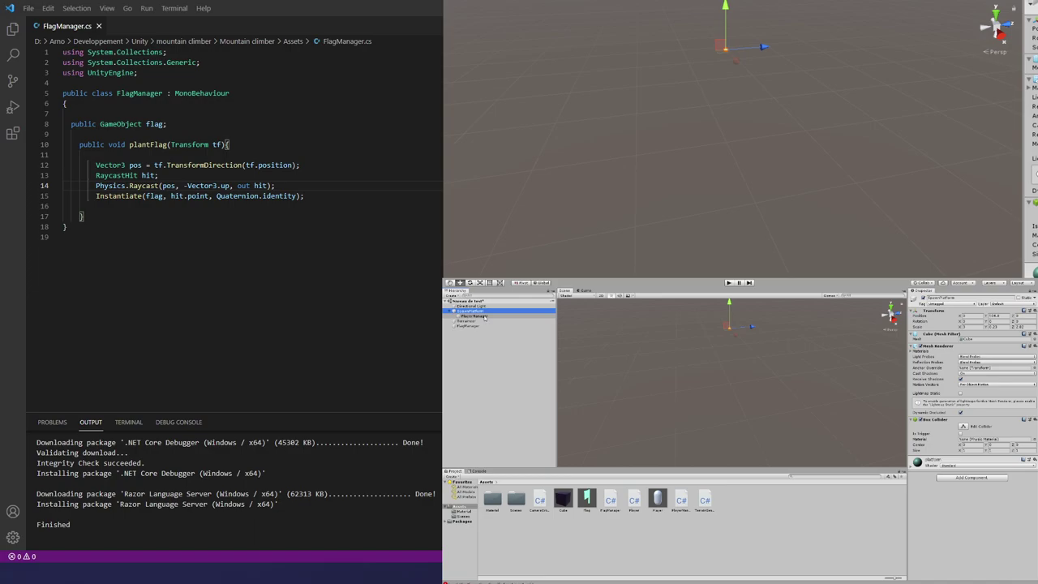
{"action": "left_click", "coordinate": [479, 315]}
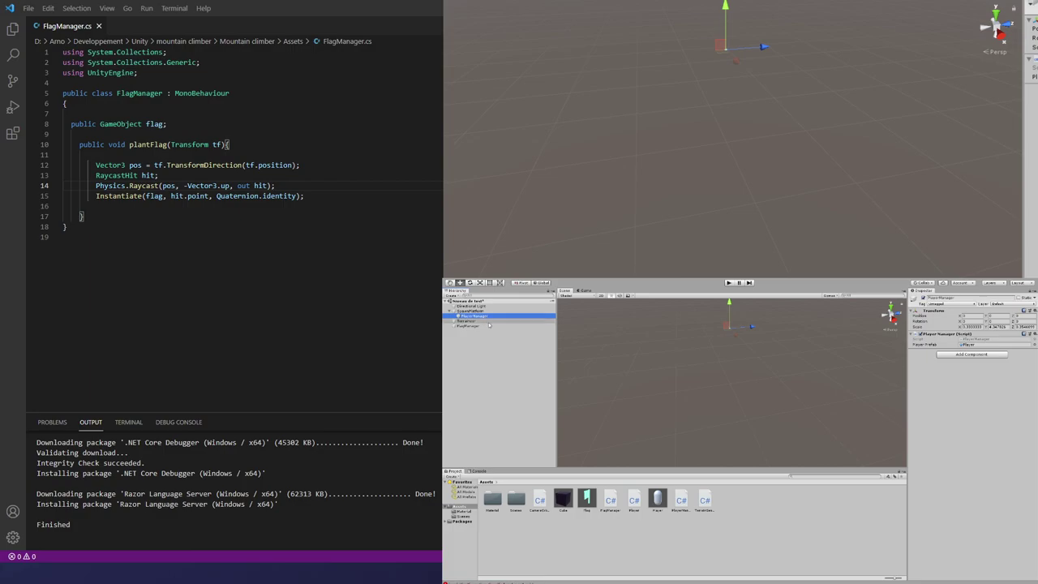
{"action": "left_click", "coordinate": [489, 321]}
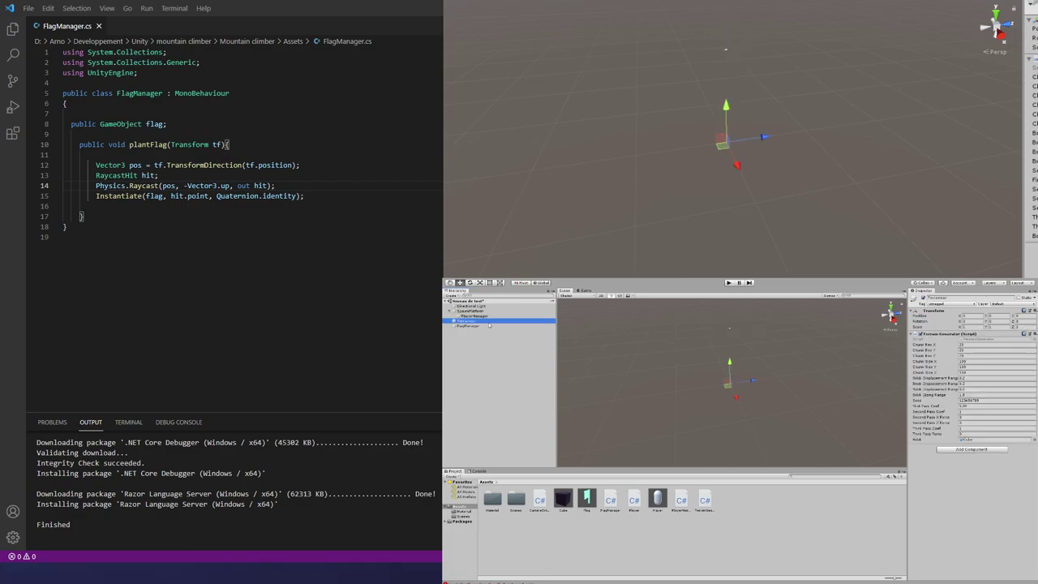
{"action": "left_click", "coordinate": [728, 282]}
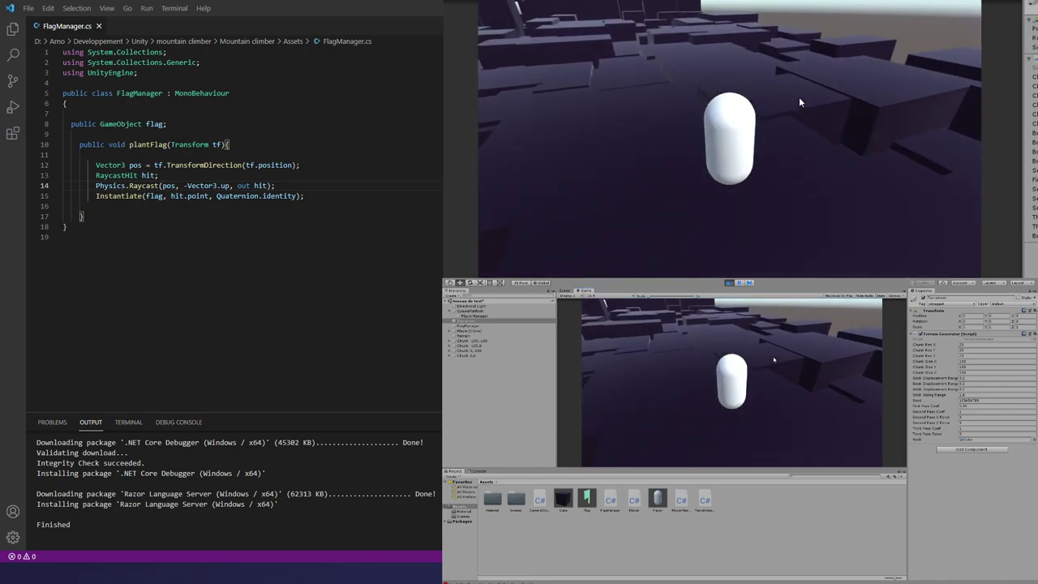
- Stop play mode, open PlayerManager's Player prefab, and uncheck Use Gravity on its Rigidbody
{"action": "left_click", "coordinate": [728, 283]}
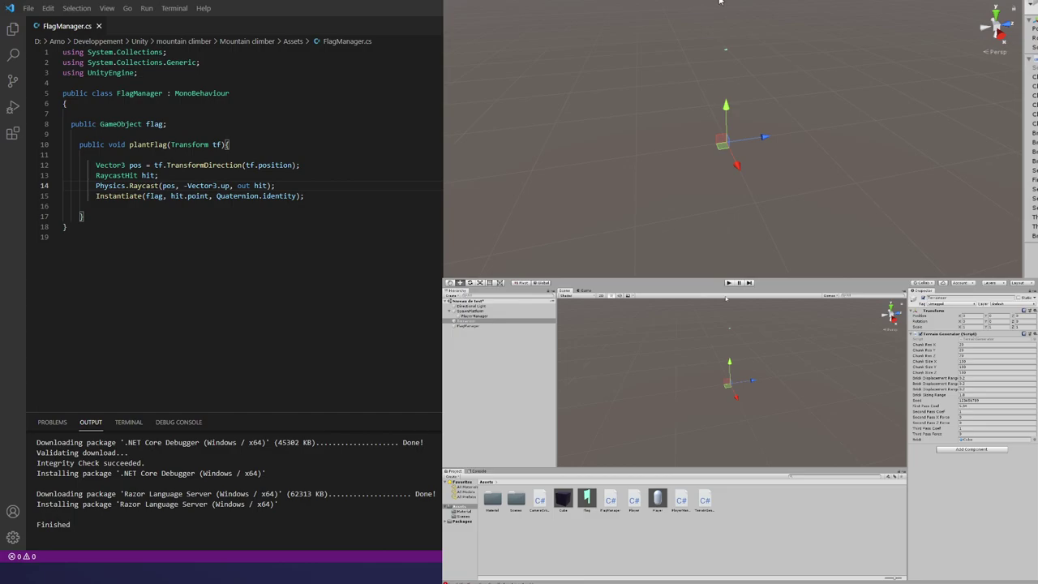
{"action": "left_click_drag", "start_coordinate": [466, 321], "coordinate": [477, 319]}
{"action": "left_click", "coordinate": [472, 316]}
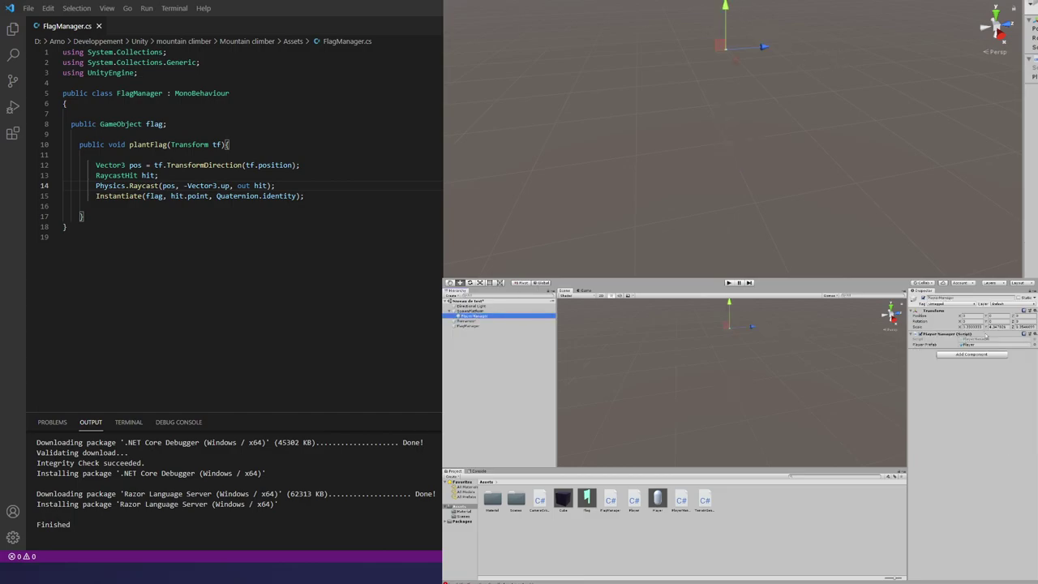
{"action": "double_click", "coordinate": [969, 344]}
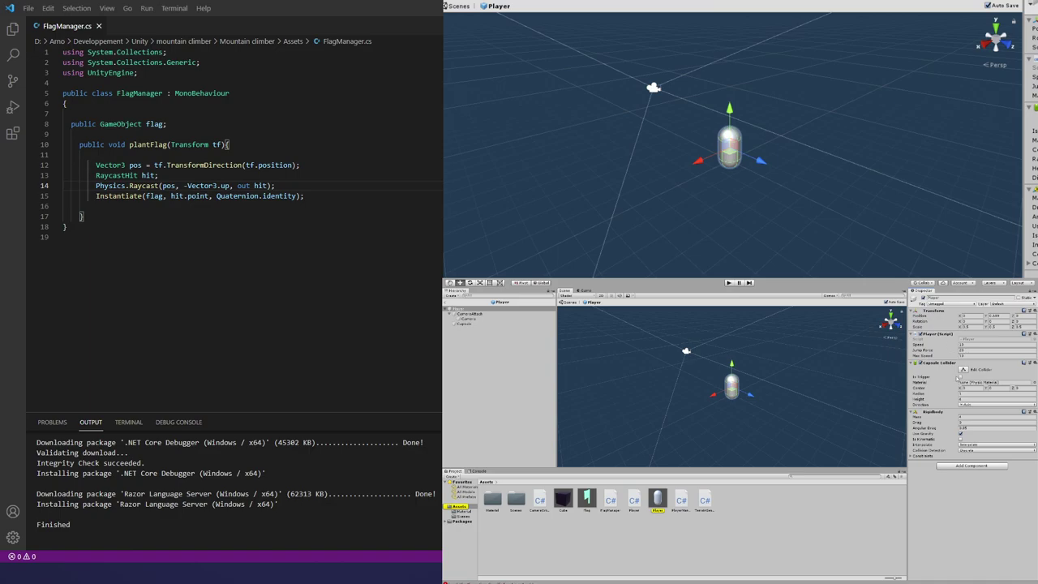
{"action": "left_click", "coordinate": [967, 422]}
{"action": "left_click", "coordinate": [986, 435]}
- Exit prefab mode, run the game, and select a cyan terrain block in the Scene view
{"action": "left_click", "coordinate": [447, 303]}
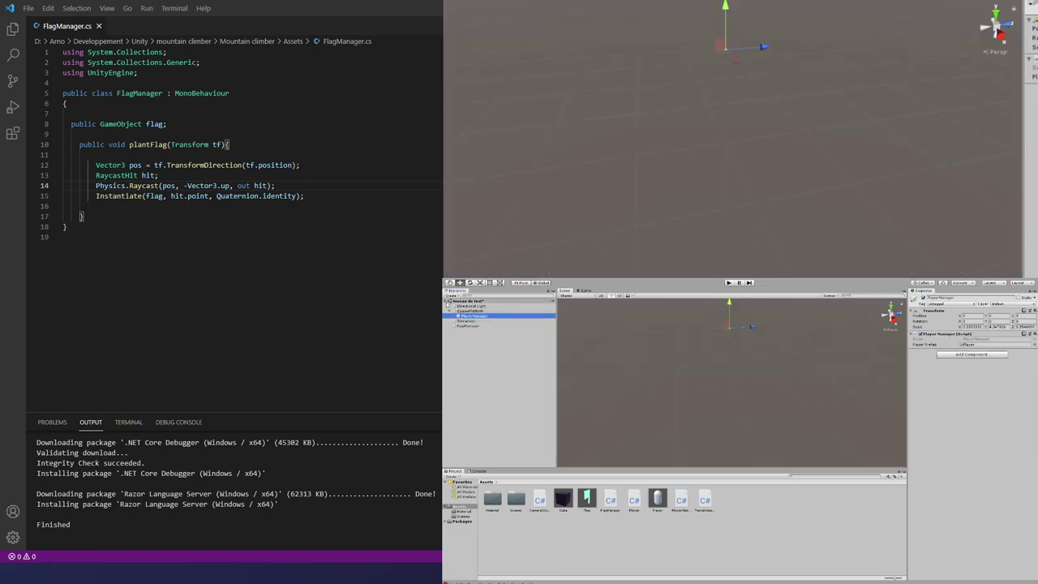
{"action": "left_click", "coordinate": [729, 282]}
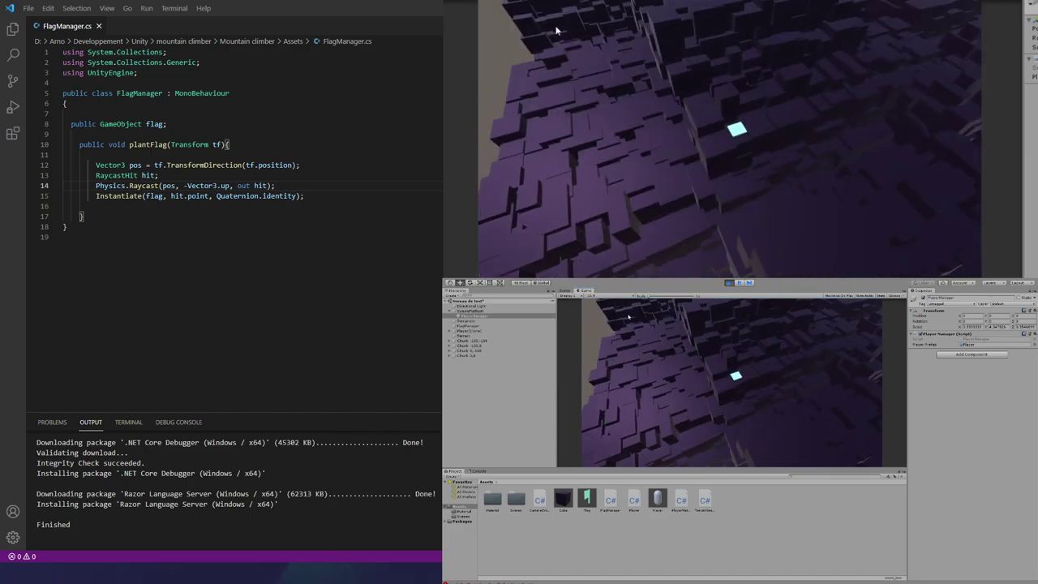
{"action": "left_click", "coordinate": [565, 290]}
{"action": "key", "text": "f"}
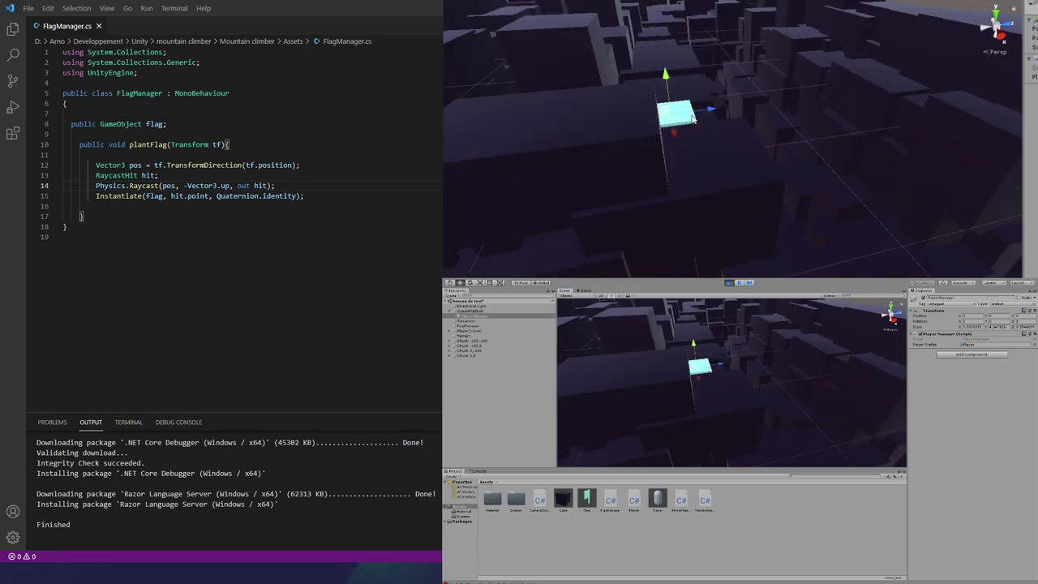
{"action": "left_click", "coordinate": [690, 119]}
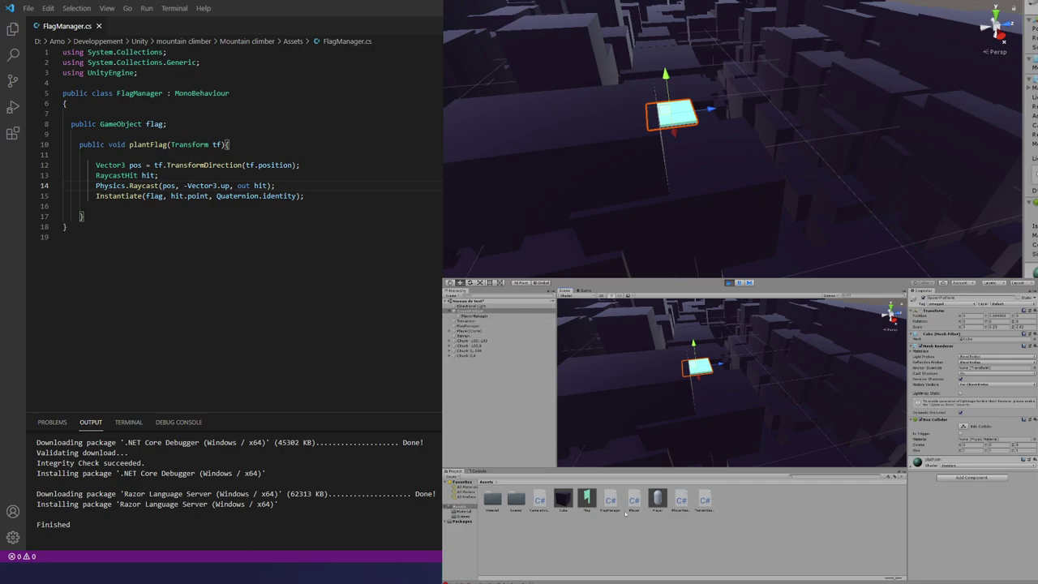
- Show the Console, stop the game, and view the first error's details
{"action": "left_click", "coordinate": [478, 471]}
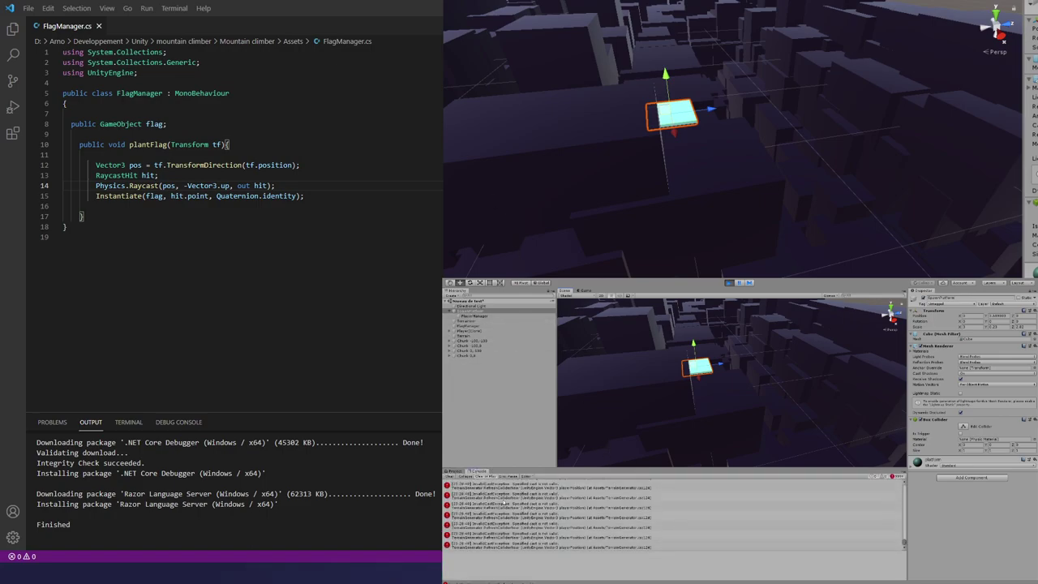
{"action": "left_click", "coordinate": [727, 282]}
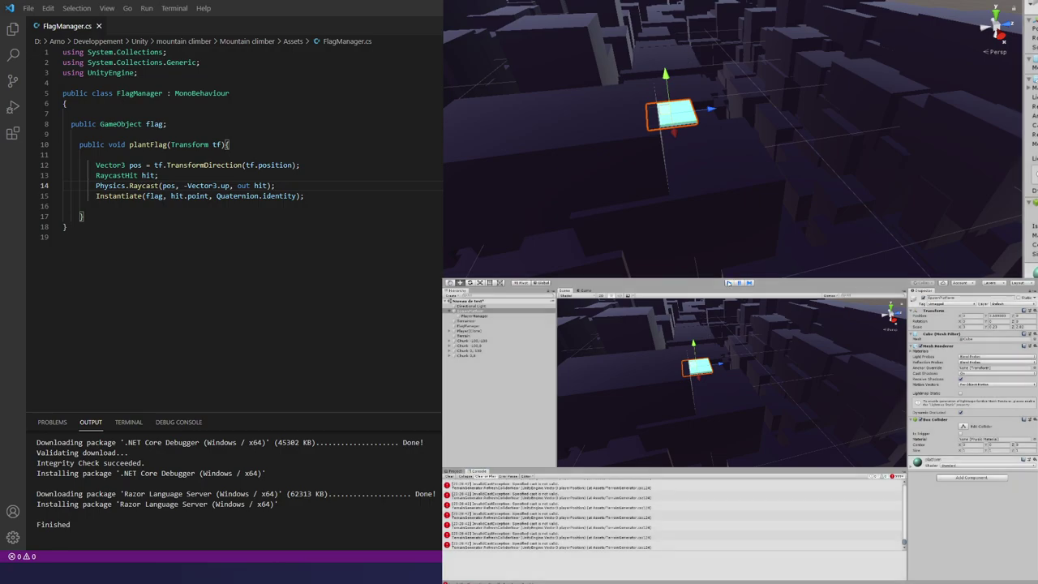
{"action": "left_click", "coordinate": [552, 486]}
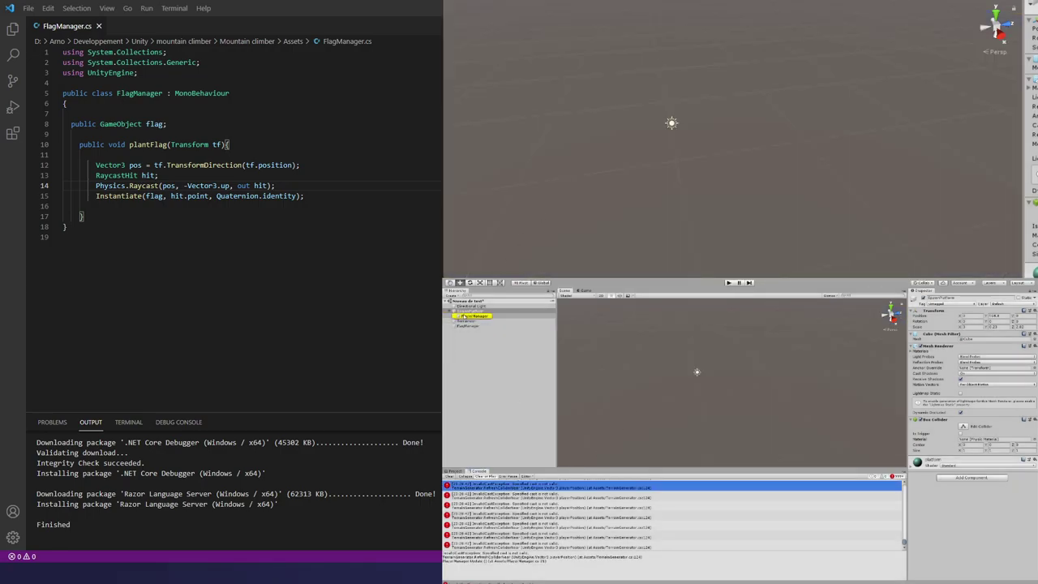
- Jump from the third error into TerrainGenerator.cs and scroll through the RefreshColliderNear code
{"action": "left_click", "coordinate": [551, 504]}
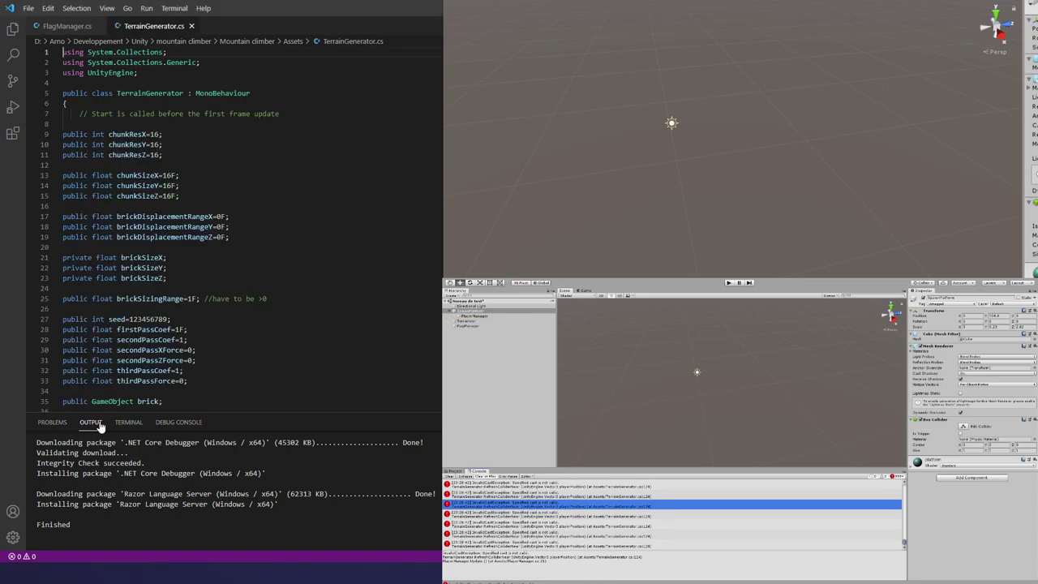
{"action": "scroll", "coordinate": [283, 227], "scroll_direction": "down", "scroll_amount": 4}
{"action": "scroll", "coordinate": [254, 210], "scroll_direction": "down", "scroll_amount": 4}
{"action": "scroll", "coordinate": [254, 210], "scroll_direction": "down", "scroll_amount": 8}
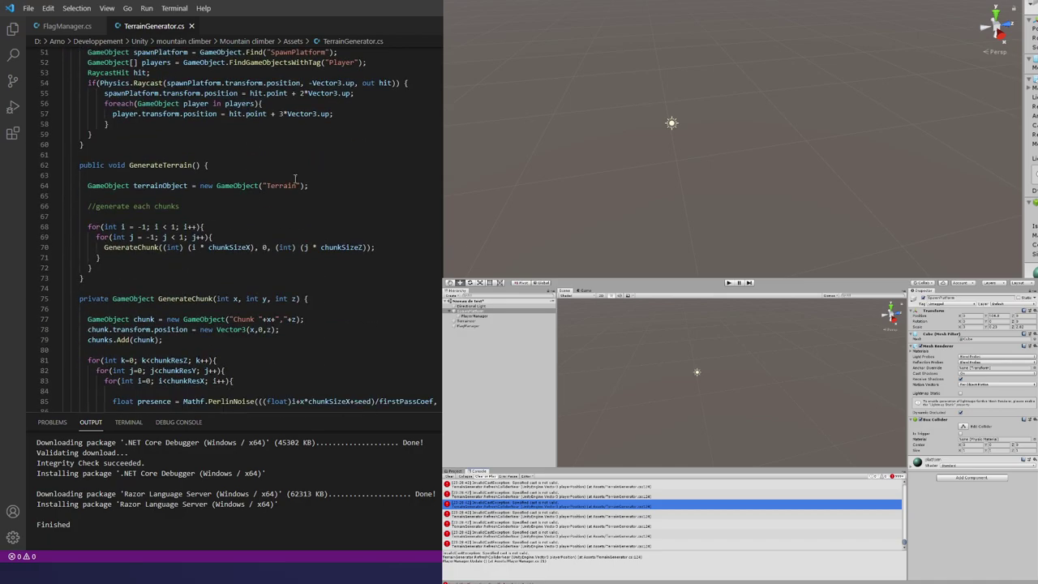
{"action": "scroll", "coordinate": [318, 158], "scroll_direction": "down", "scroll_amount": 6}
{"action": "scroll", "coordinate": [320, 162], "scroll_direction": "down", "scroll_amount": 8}
{"action": "scroll", "coordinate": [322, 165], "scroll_direction": "down", "scroll_amount": 11}
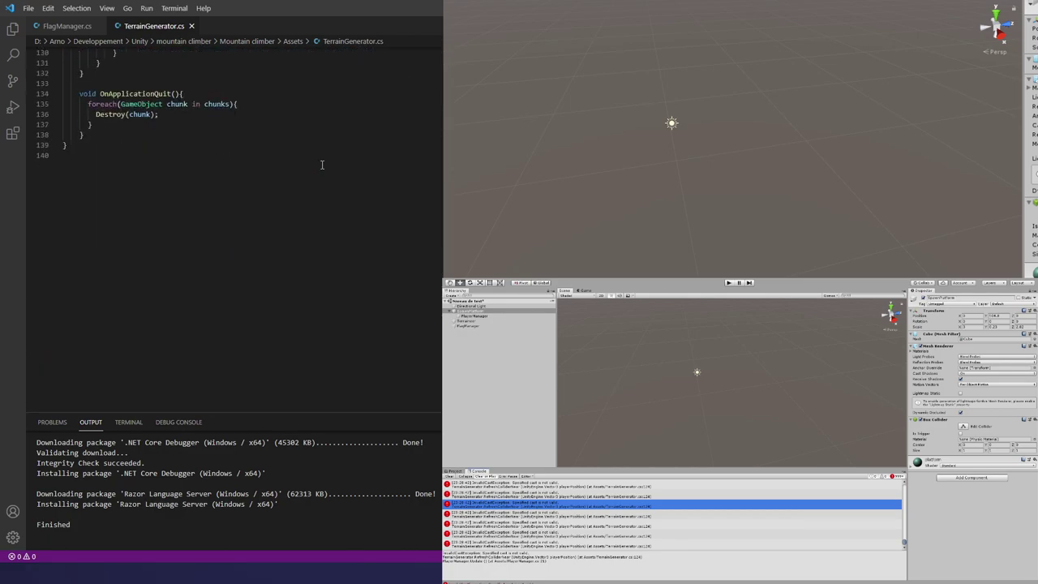
{"action": "scroll", "coordinate": [322, 166], "scroll_direction": "up", "scroll_amount": 4}
{"action": "scroll", "coordinate": [321, 165], "scroll_direction": "up", "scroll_amount": 2}
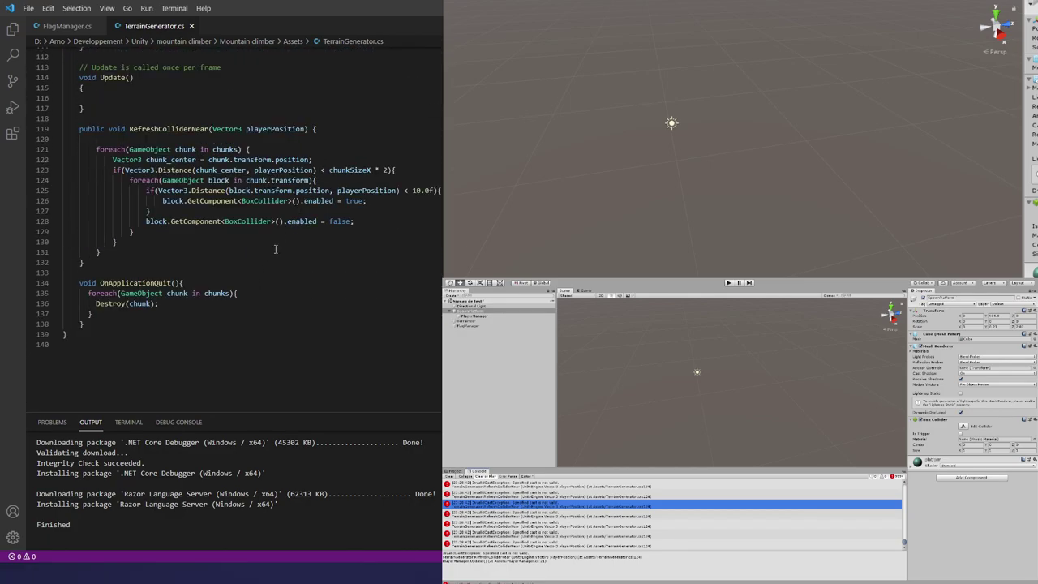
{"action": "left_click", "coordinate": [290, 230]}
{"action": "scroll", "coordinate": [304, 235], "scroll_direction": "up", "scroll_amount": 1}
{"action": "scroll", "coordinate": [305, 235], "scroll_direction": "up", "scroll_amount": 3}
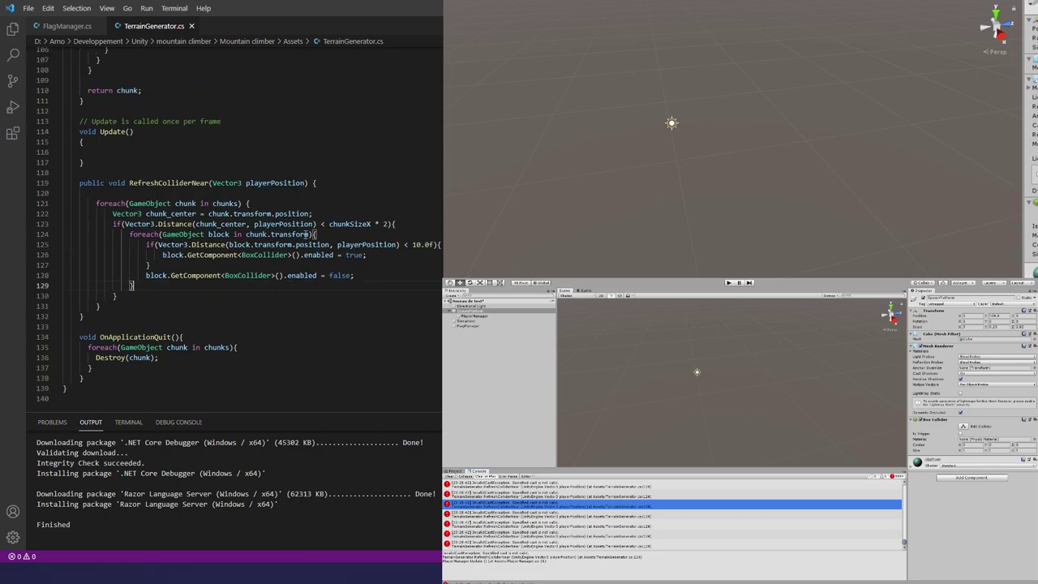
{"action": "scroll", "coordinate": [305, 232], "scroll_direction": "up", "scroll_amount": 4}
{"action": "scroll", "coordinate": [306, 233], "scroll_direction": "up", "scroll_amount": 4}
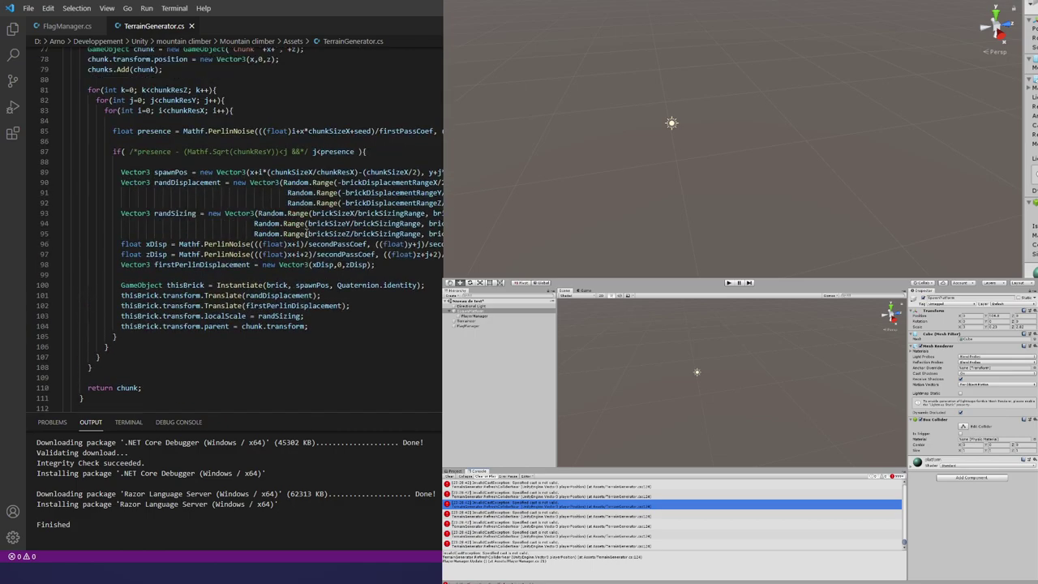
{"action": "scroll", "coordinate": [306, 227], "scroll_direction": "up", "scroll_amount": 6}
{"action": "scroll", "coordinate": [307, 222], "scroll_direction": "up", "scroll_amount": 4}
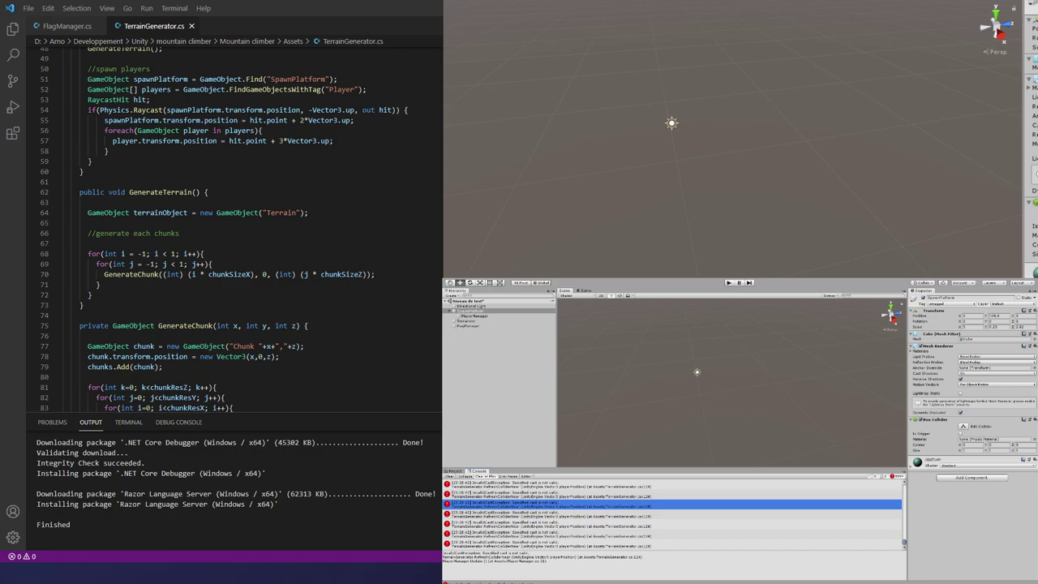
{"action": "scroll", "coordinate": [118, 300], "scroll_direction": "down", "scroll_amount": 6}
{"action": "scroll", "coordinate": [118, 300], "scroll_direction": "down", "scroll_amount": 10}
{"action": "scroll", "coordinate": [117, 300], "scroll_direction": "down", "scroll_amount": 8}
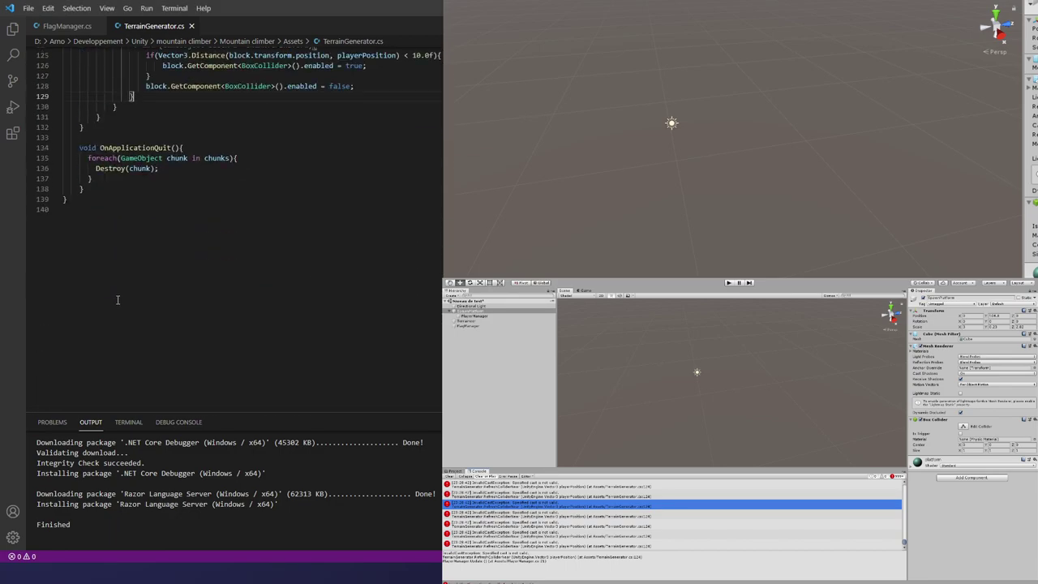
{"action": "scroll", "coordinate": [119, 296], "scroll_direction": "up", "scroll_amount": 2}
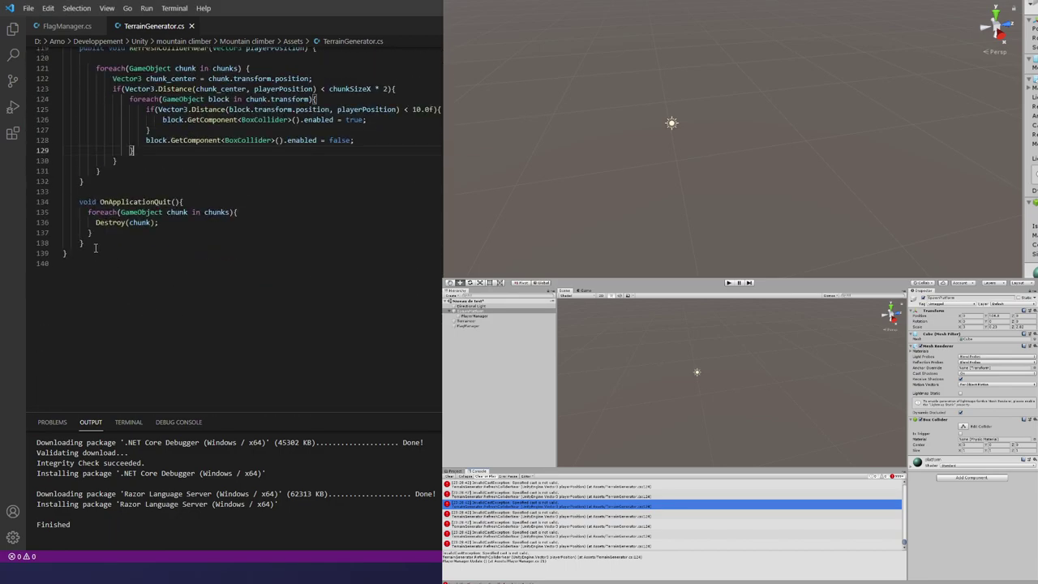
{"action": "scroll", "coordinate": [95, 248], "scroll_direction": "up", "scroll_amount": 6}
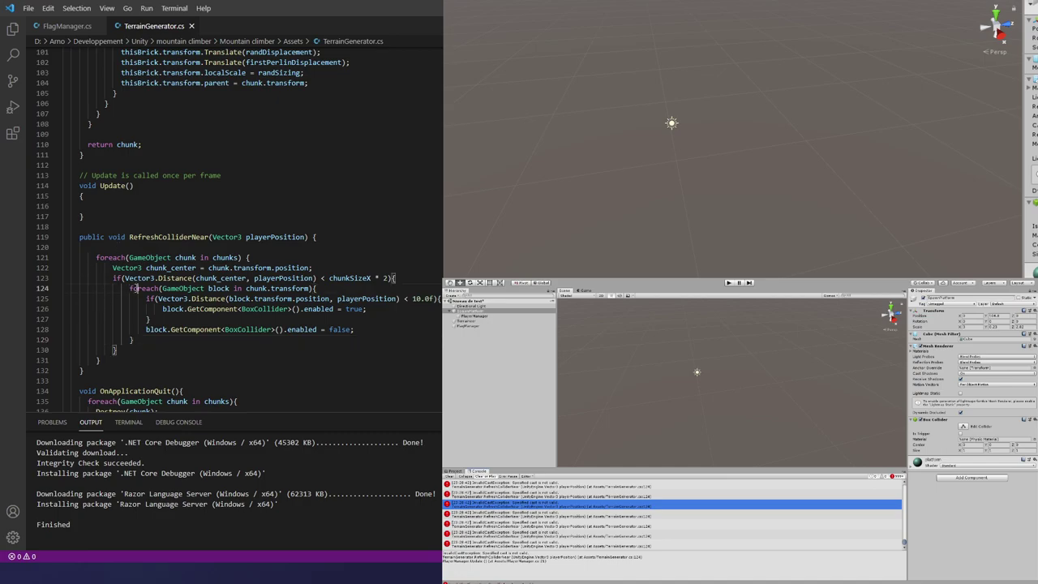
- Select the block foreach and highlight every use of transform on line 124
{"action": "left_click_drag", "start_coordinate": [128, 288], "coordinate": [184, 289]}
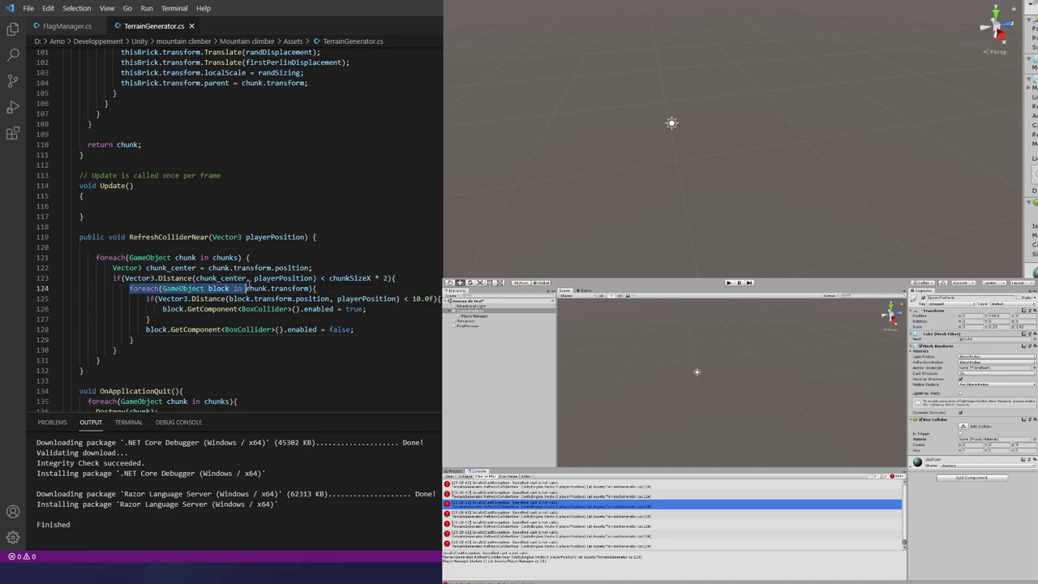
{"action": "left_click", "coordinate": [314, 288]}
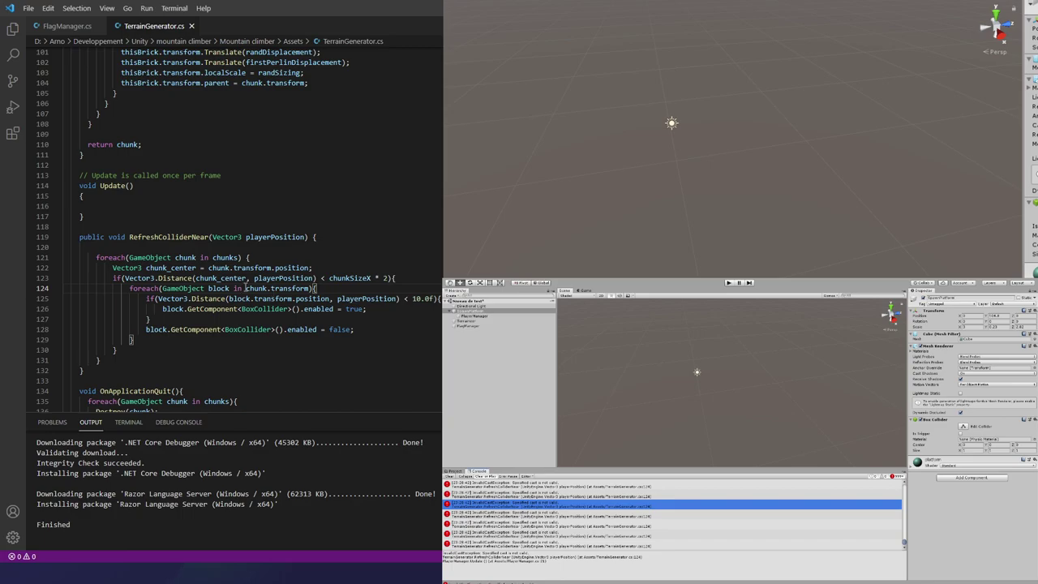
{"action": "double_click", "coordinate": [283, 289]}
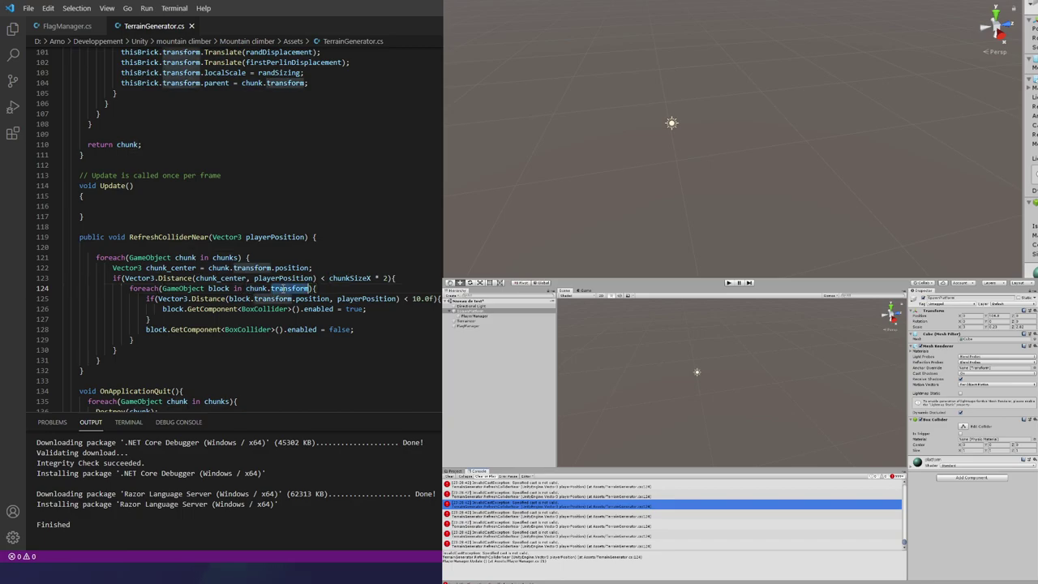
{"action": "left_click", "coordinate": [335, 291]}
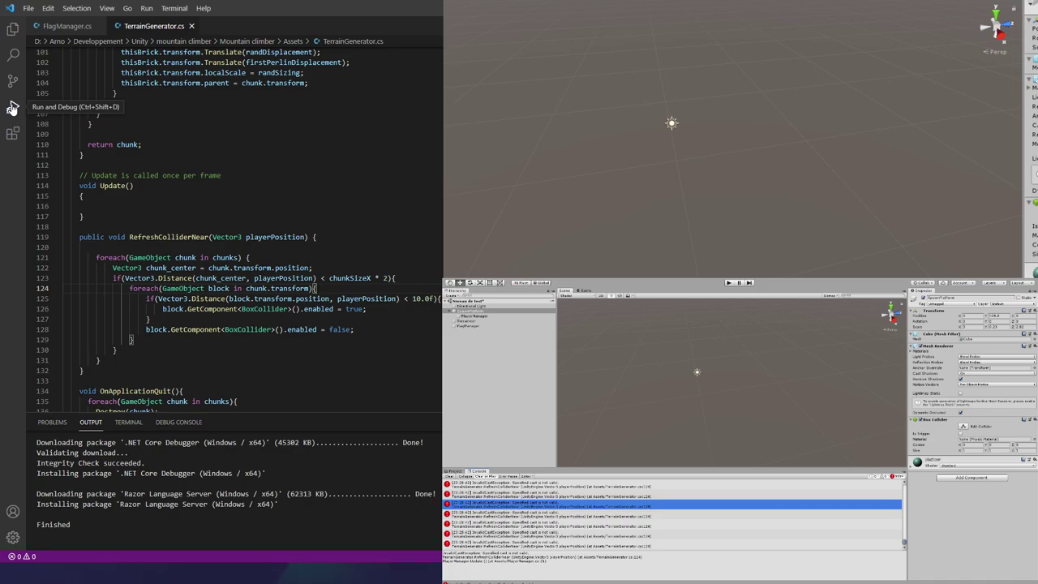
- In Run and Debug, dismiss the debug environment prompt and show the Debug Console
{"action": "left_click", "coordinate": [12, 108]}
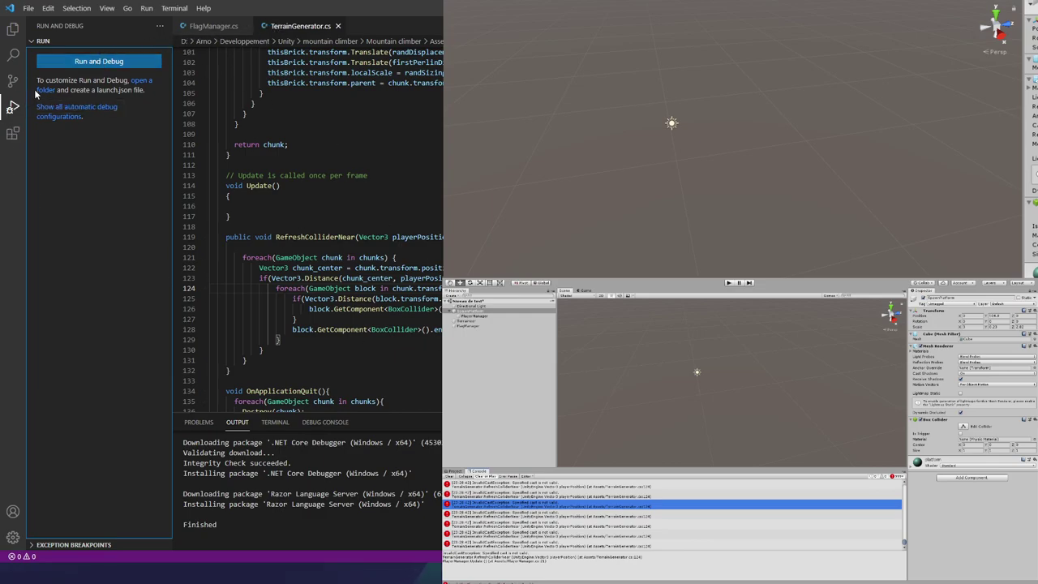
{"action": "left_click", "coordinate": [104, 63]}
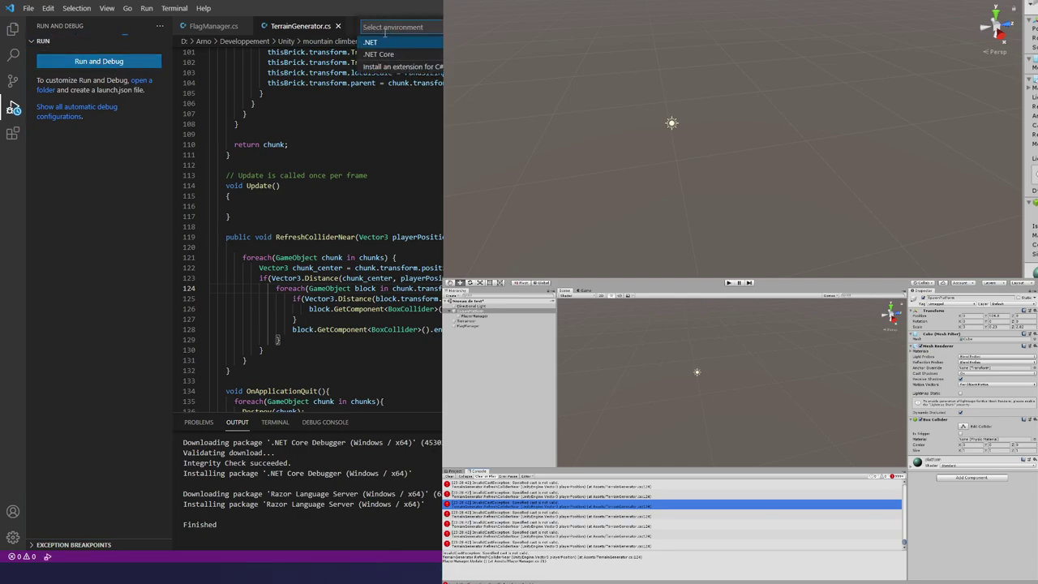
{"action": "left_click", "coordinate": [427, 145]}
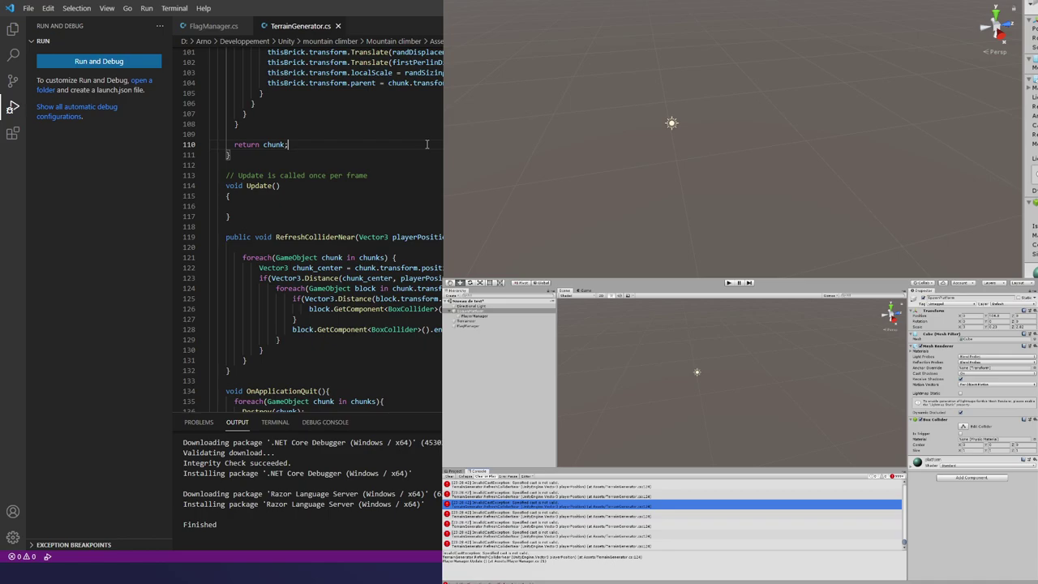
{"action": "left_click", "coordinate": [160, 26]}
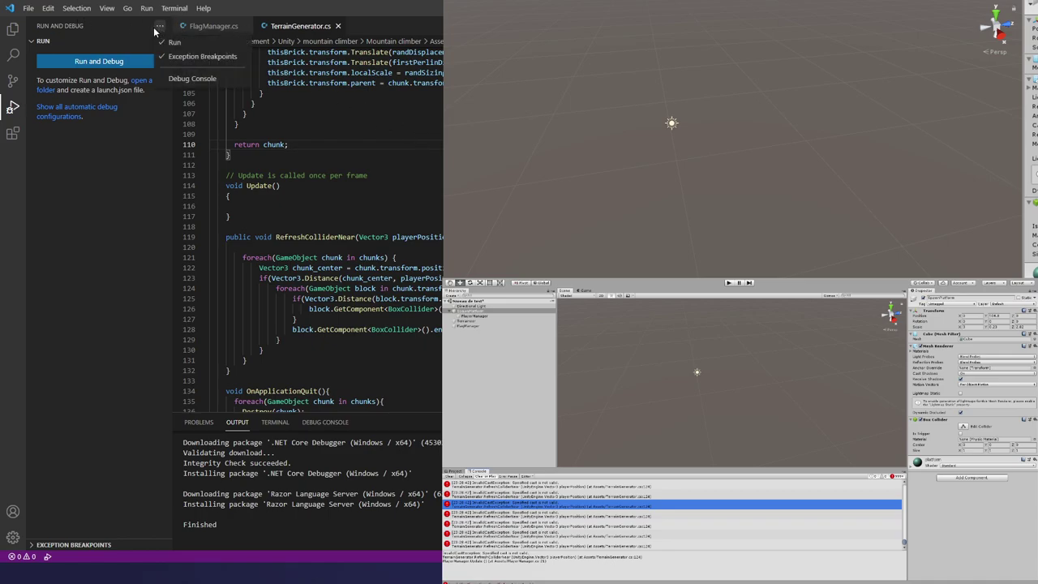
{"action": "left_click", "coordinate": [199, 78]}
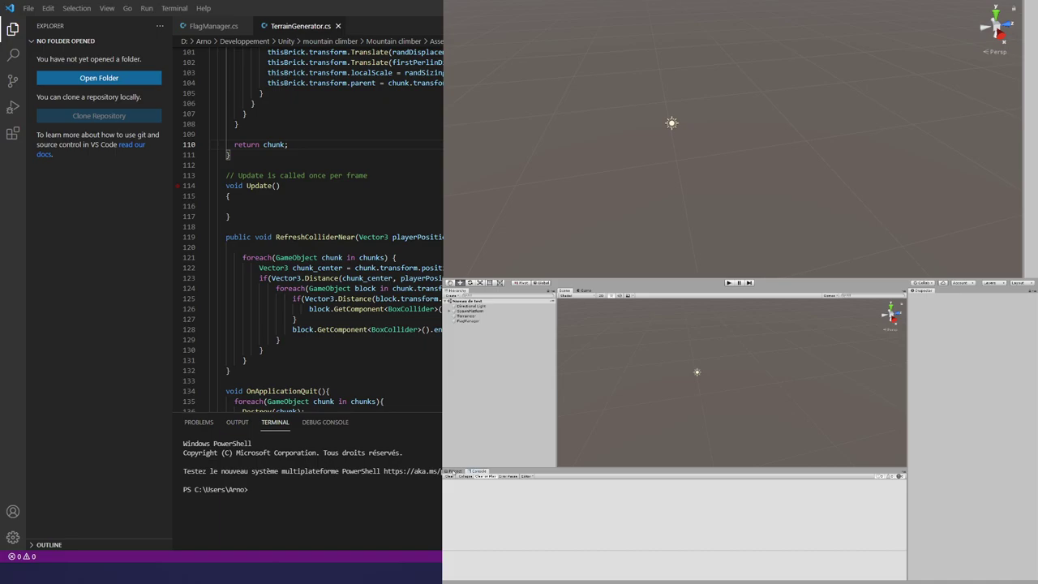
- Double-click the CameraOrbit script in Unity's Project tab to open Assets in VS Code
{"action": "left_click", "coordinate": [454, 471]}
{"action": "left_click", "coordinate": [540, 500]}
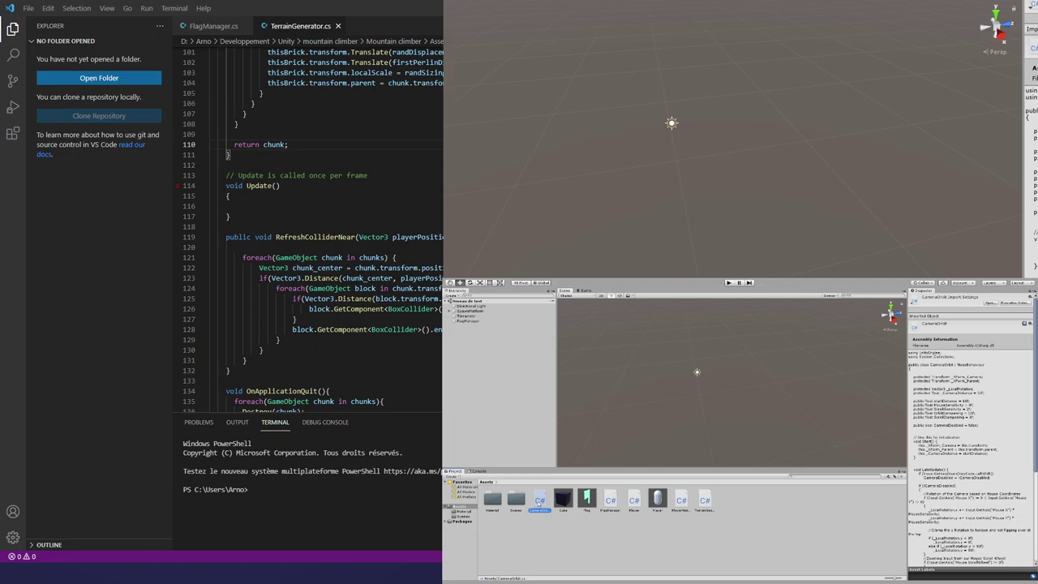
{"action": "double_click", "coordinate": [540, 500]}
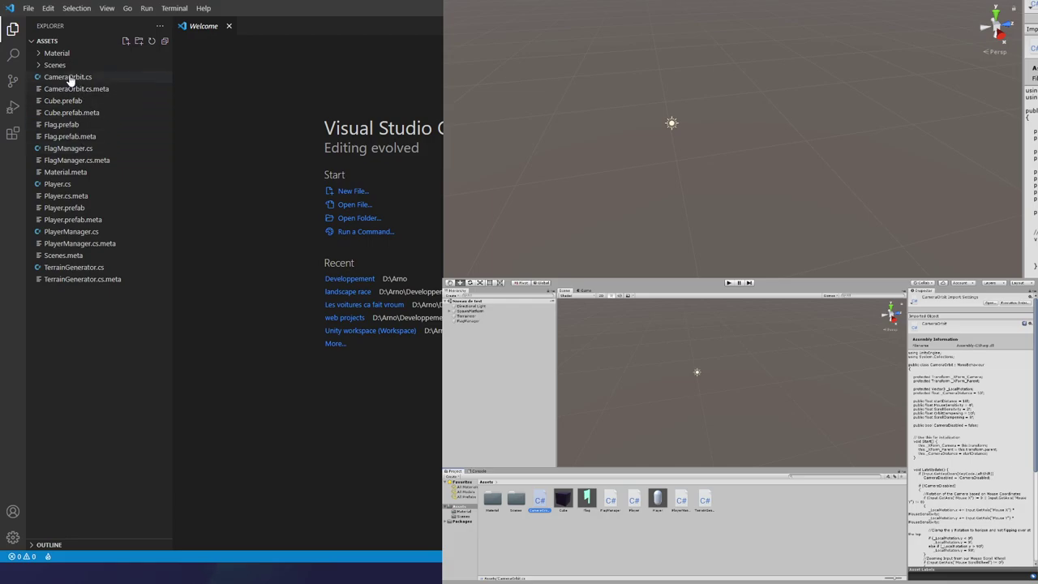
- Add a Unity Debugger launch configuration, generating launch.json with a Unity Editor entry
{"action": "left_click", "coordinate": [12, 106]}
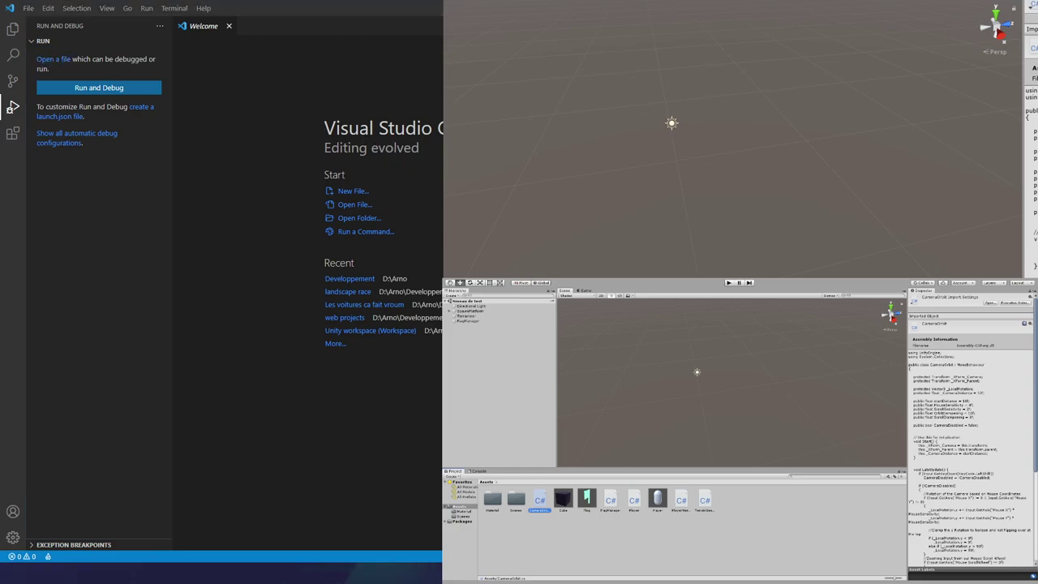
{"action": "key", "text": "alt+Tab"}
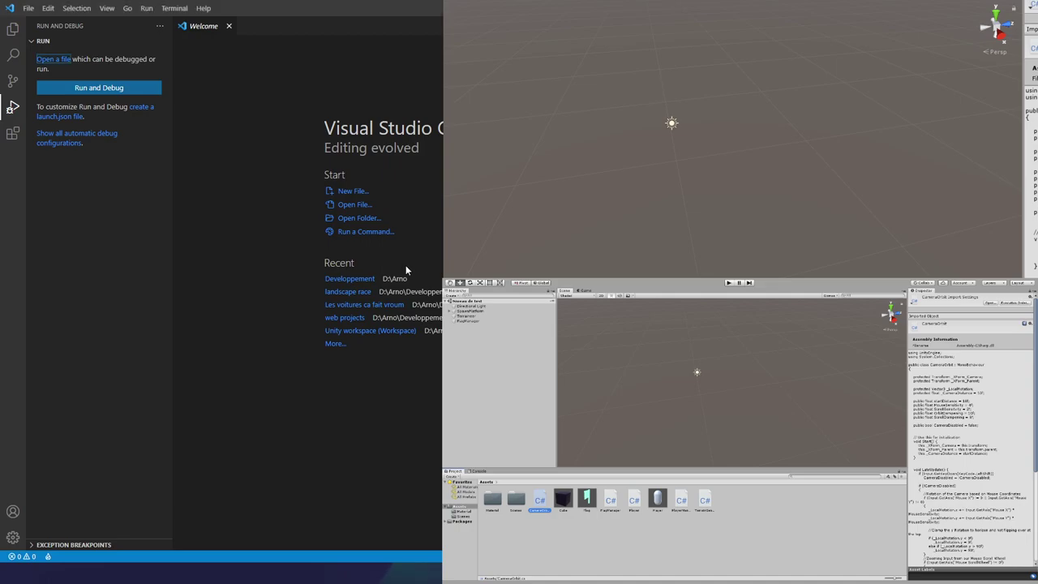
{"action": "key", "text": "alt+Tab"}
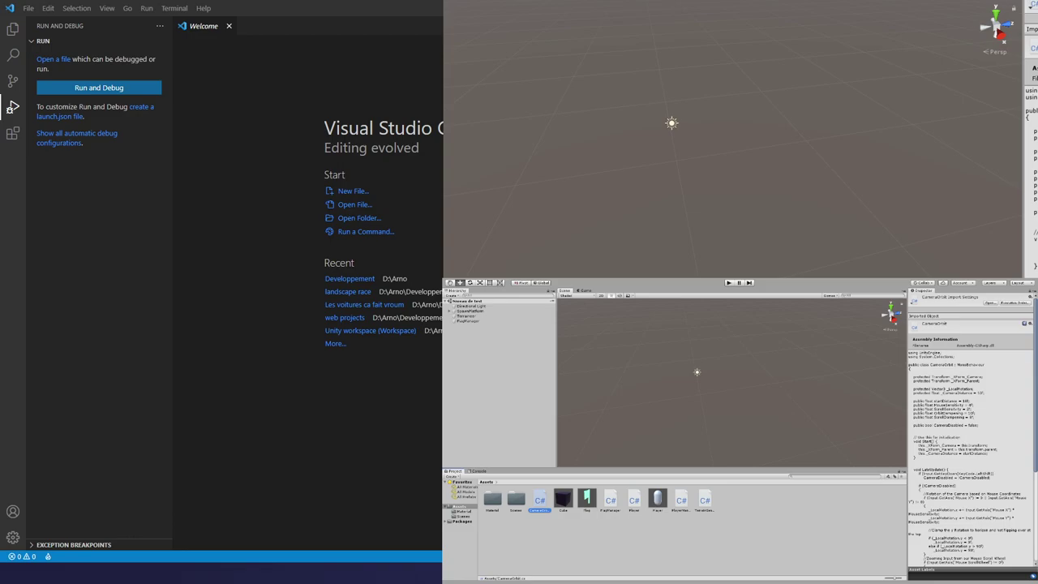
{"action": "left_click", "coordinate": [94, 138]}
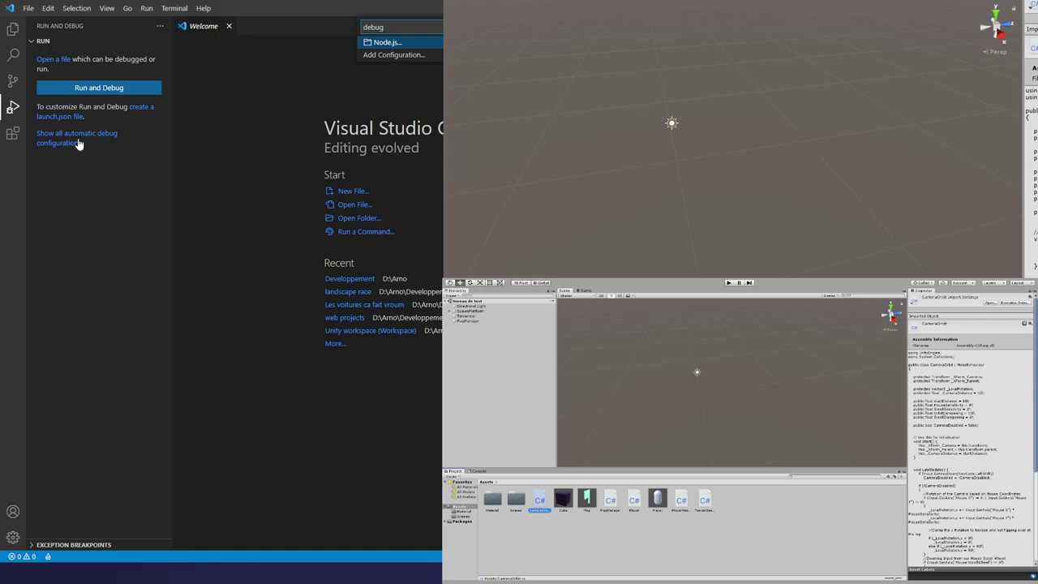
{"action": "type", "text": "uni"}
{"action": "left_click", "coordinate": [399, 55]}
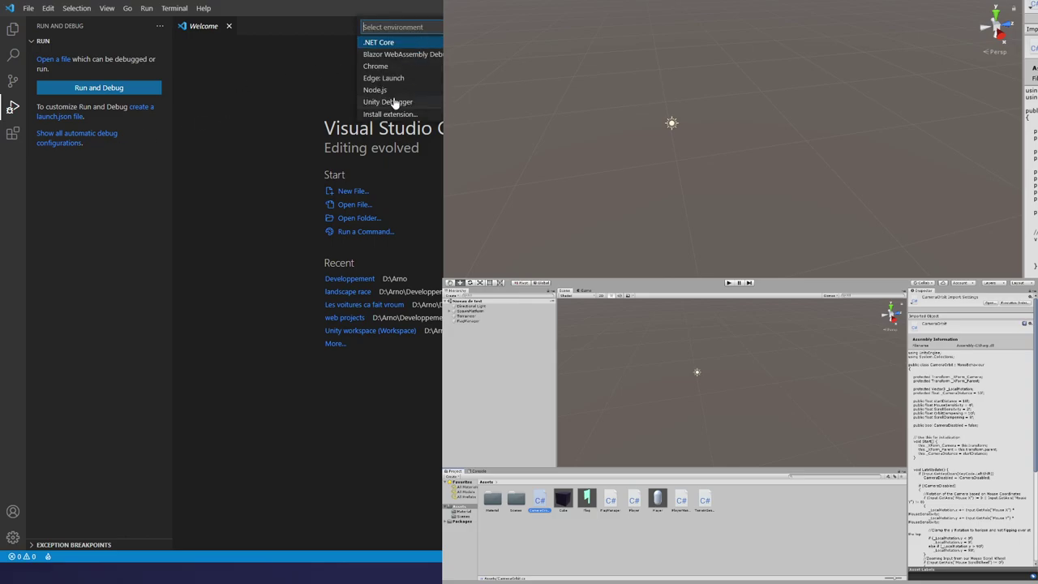
{"action": "left_click", "coordinate": [392, 102]}
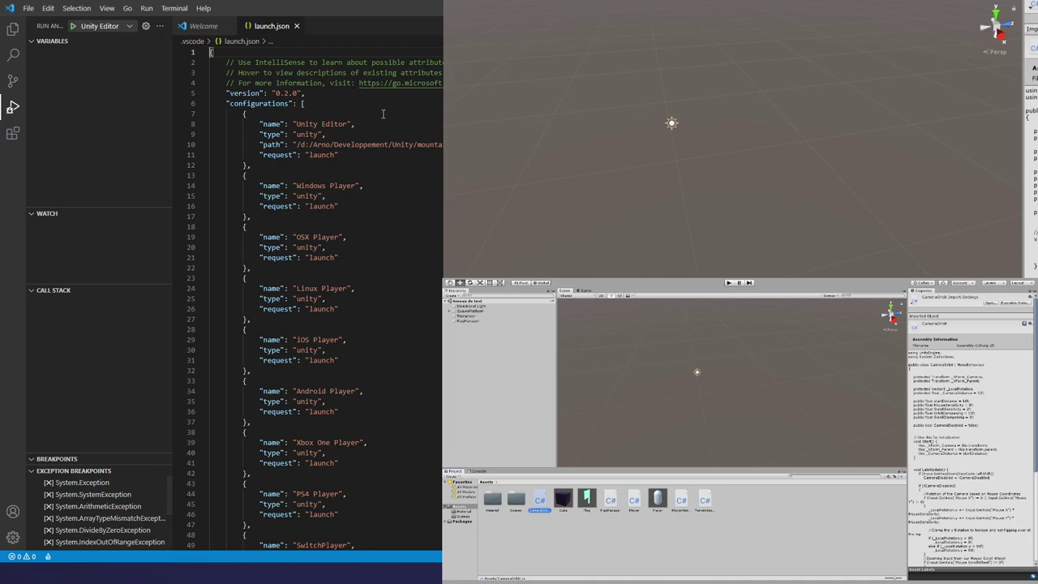
{"action": "scroll", "coordinate": [381, 103], "scroll_direction": "down", "scroll_amount": 2}
{"action": "scroll", "coordinate": [381, 104], "scroll_direction": "down", "scroll_amount": 4}
{"action": "scroll", "coordinate": [381, 104], "scroll_direction": "down", "scroll_amount": 5}
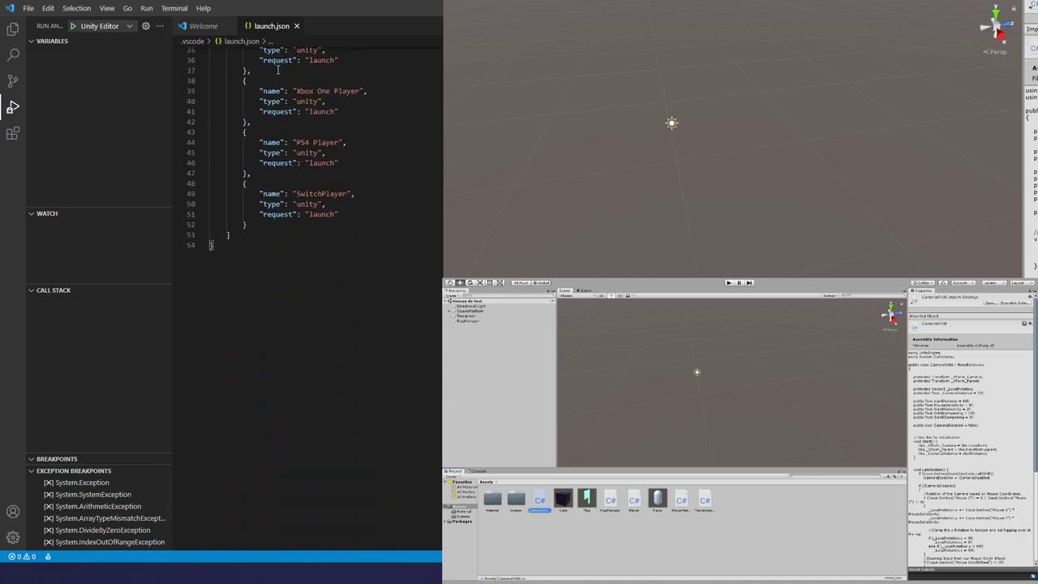
{"action": "scroll", "coordinate": [278, 70], "scroll_direction": "up", "scroll_amount": 7}
{"action": "scroll", "coordinate": [270, 89], "scroll_direction": "up", "scroll_amount": 5}
- Reopen TerrainGenerator.cs from the Explorer file list
{"action": "left_click", "coordinate": [196, 26]}
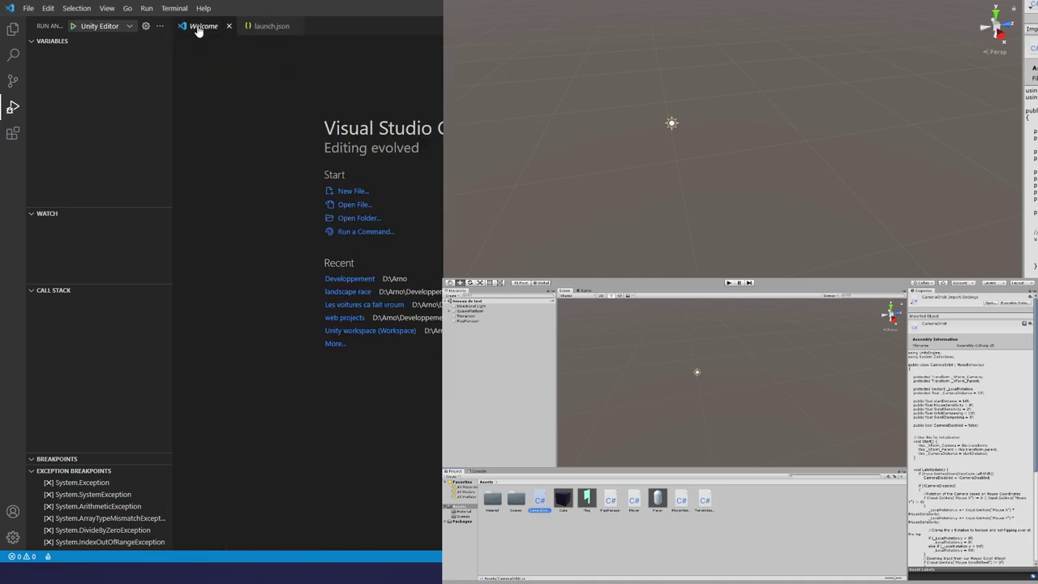
{"action": "left_click", "coordinate": [12, 80]}
{"action": "left_click", "coordinate": [12, 54]}
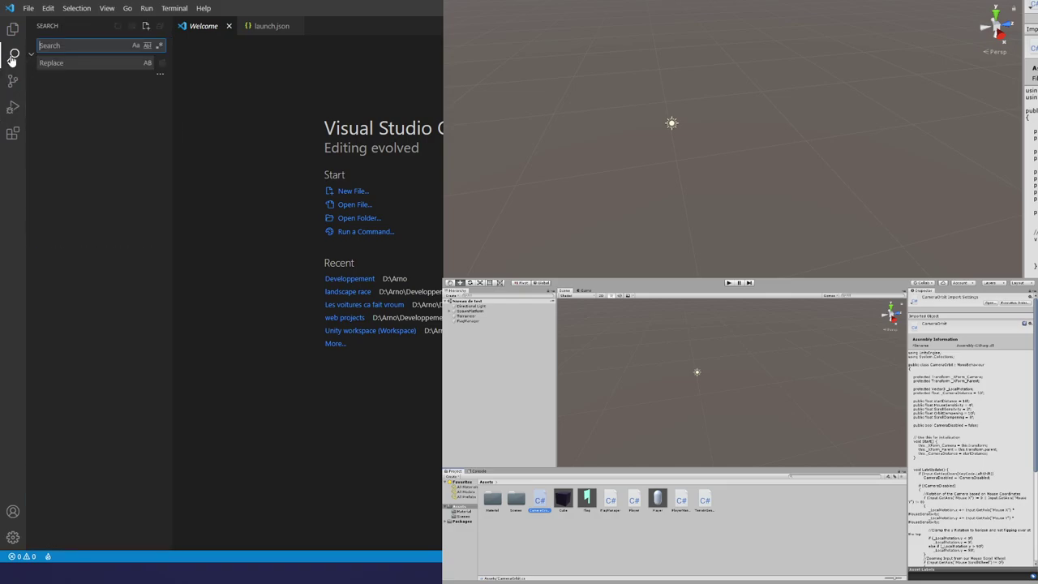
{"action": "left_click", "coordinate": [12, 29]}
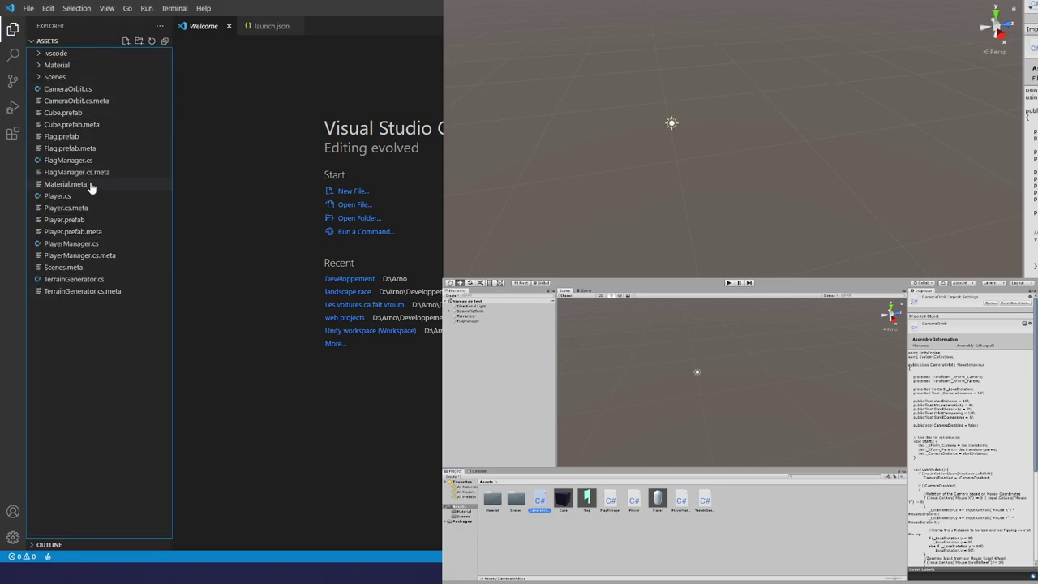
{"action": "double_click", "coordinate": [77, 279]}
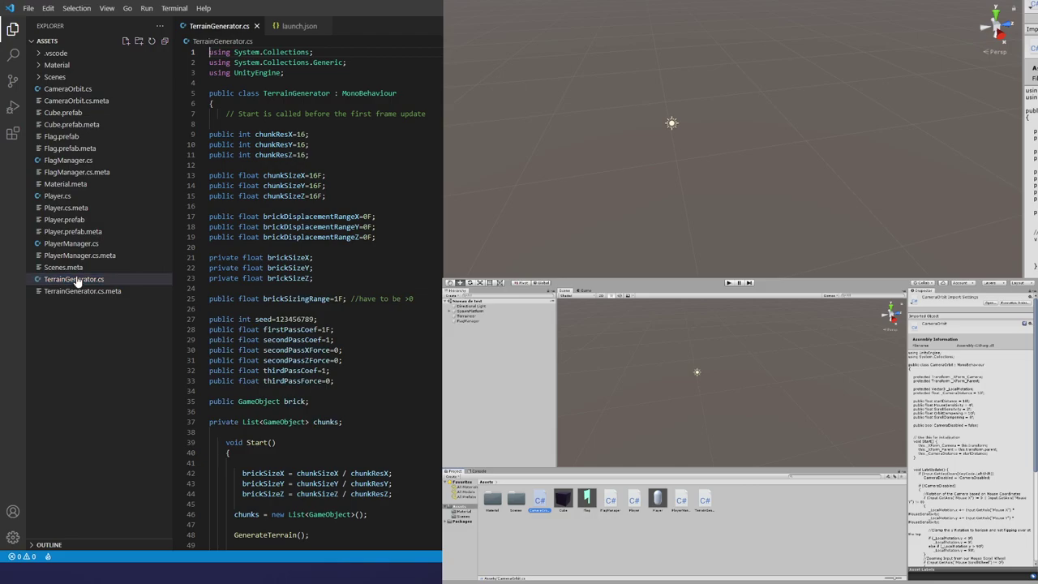
{"action": "scroll", "coordinate": [380, 220], "scroll_direction": "down", "scroll_amount": 2}
{"action": "scroll", "coordinate": [380, 220], "scroll_direction": "down", "scroll_amount": 7}
{"action": "scroll", "coordinate": [380, 220], "scroll_direction": "down", "scroll_amount": 16}
- Break at line 121, attach the 'Unity Editor' debugger, and press Play until it pauses
{"action": "scroll", "coordinate": [380, 220], "scroll_direction": "down", "scroll_amount": 10}
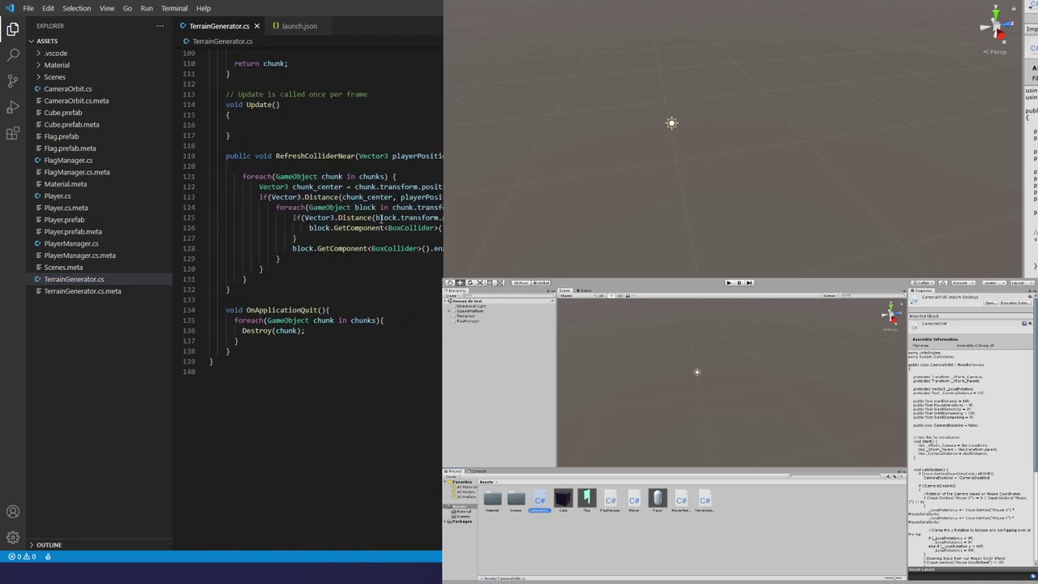
{"action": "left_click", "coordinate": [177, 177]}
{"action": "key", "text": "ctrl+shift+d"}
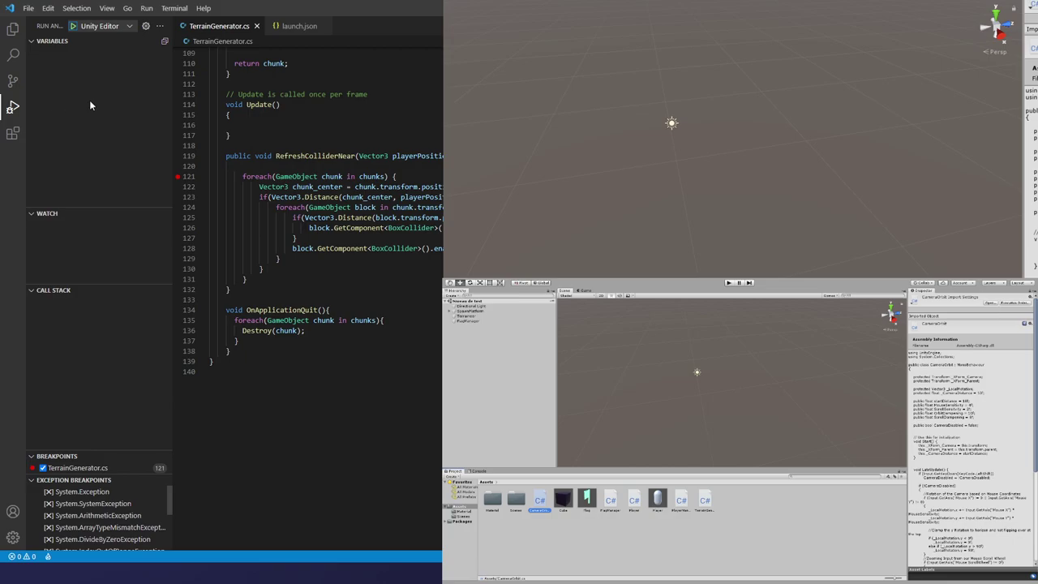
{"action": "left_click", "coordinate": [73, 26]}
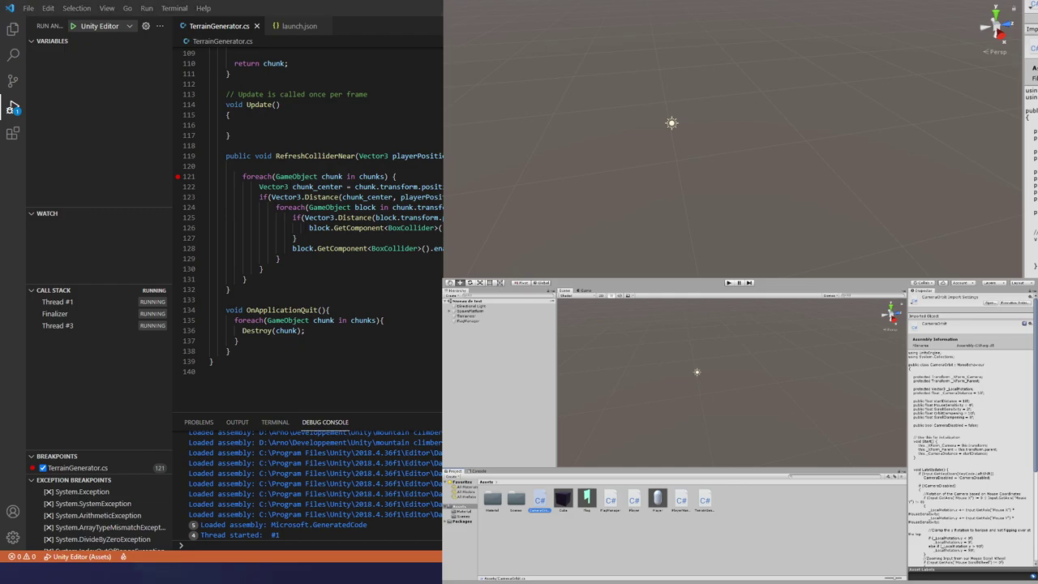
{"action": "left_click", "coordinate": [727, 284]}
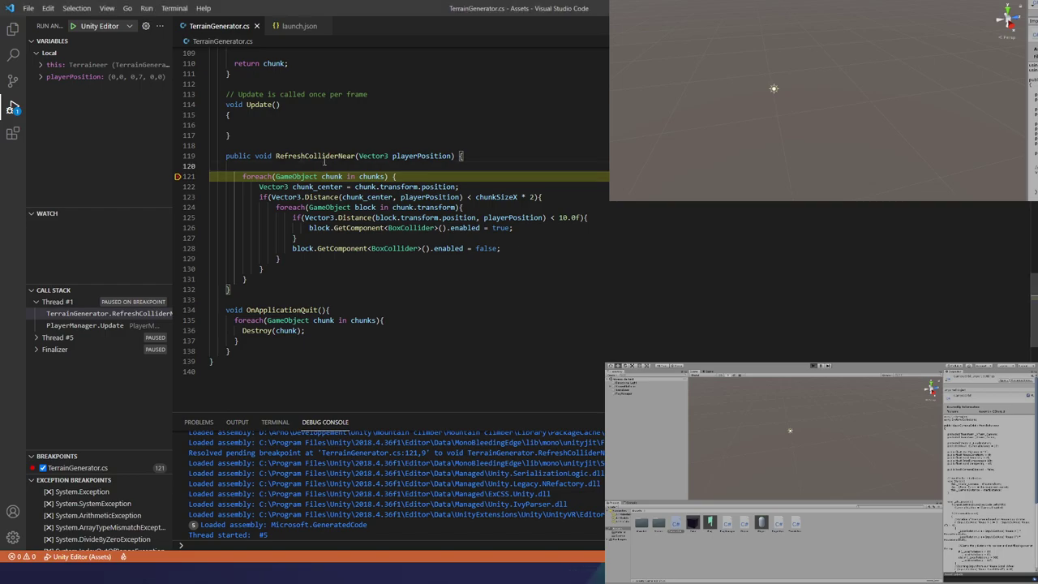
- Add a second breakpoint at line 124 on the block loop
{"action": "double_click", "coordinate": [301, 155]}
{"action": "left_click", "coordinate": [304, 165]}
{"action": "left_click", "coordinate": [179, 208]}
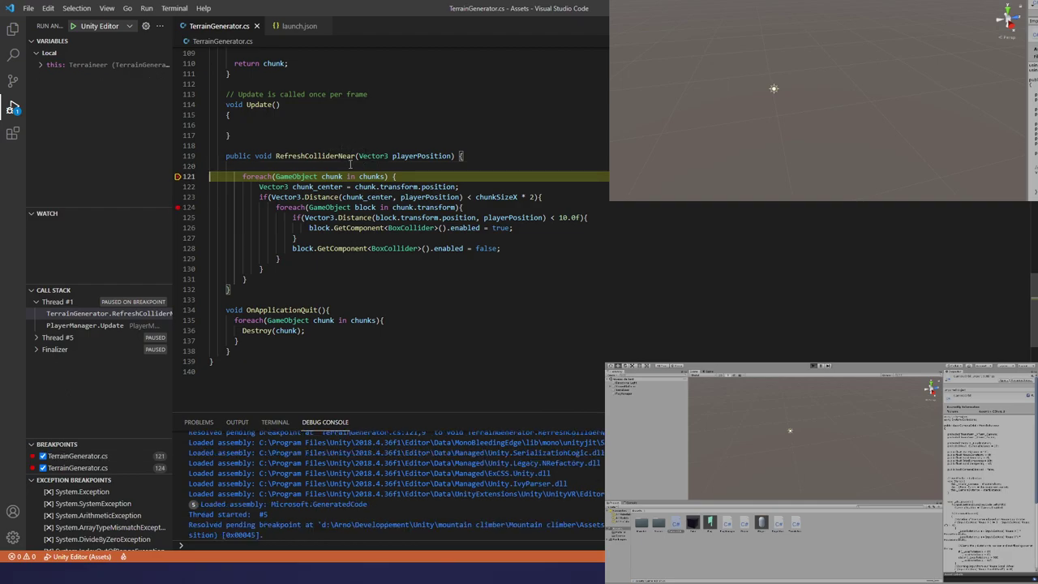
{"action": "double_click", "coordinate": [304, 156]}
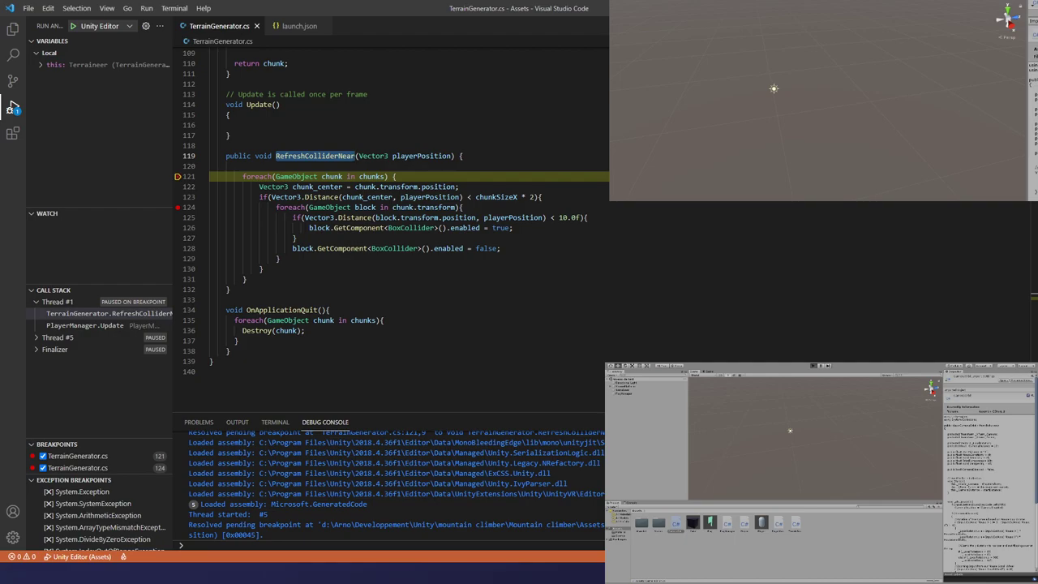
- Inspect the paused chunks value (4 entries), expanding chunk [0] in the data tip
{"action": "left_click", "coordinate": [371, 176]}
{"action": "left_click", "coordinate": [360, 156]}
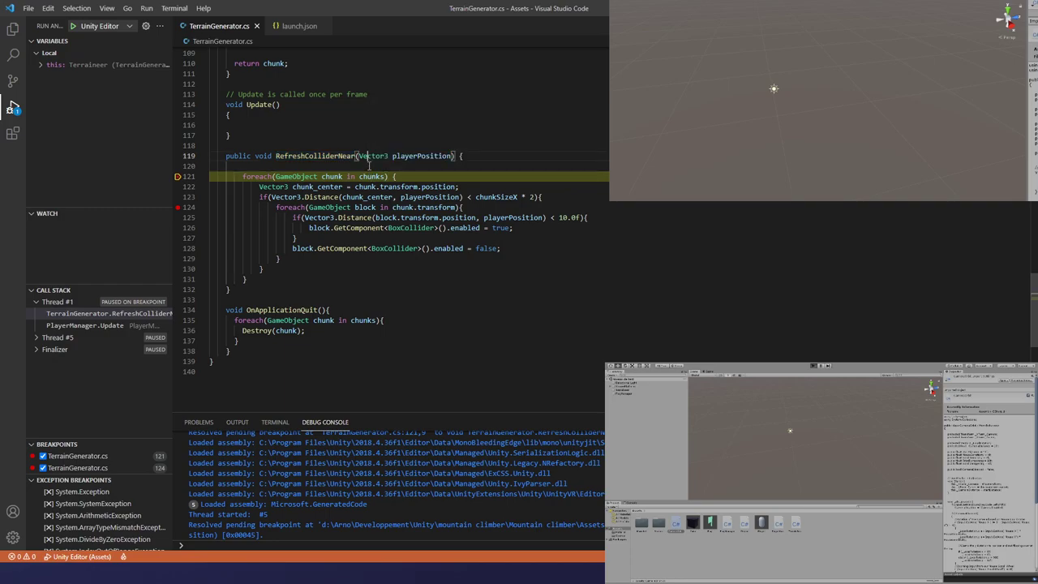
{"action": "mouse_move", "coordinate": [368, 175]}
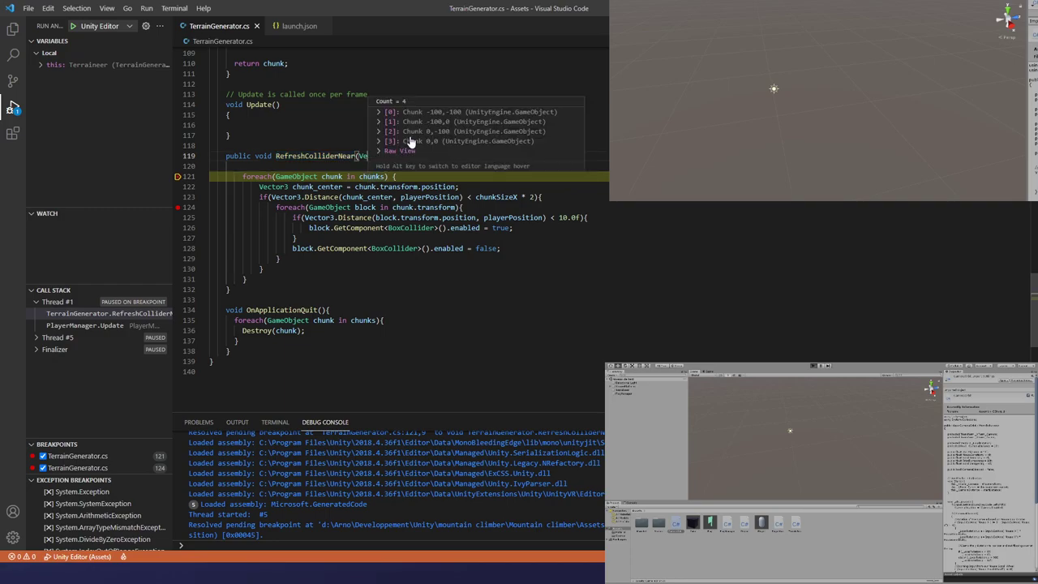
{"action": "left_click", "coordinate": [378, 112]}
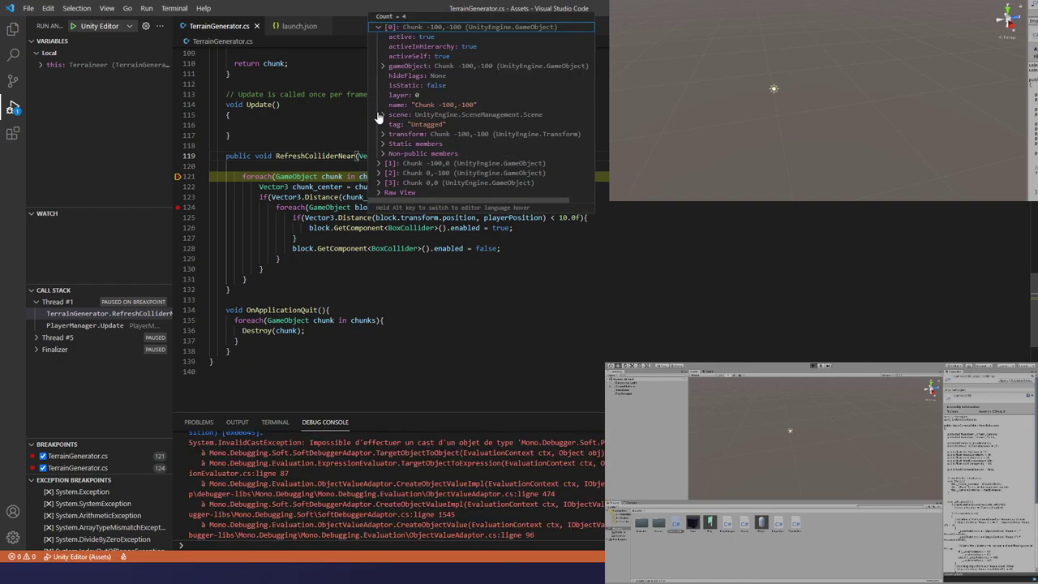
{"action": "left_click", "coordinate": [378, 28]}
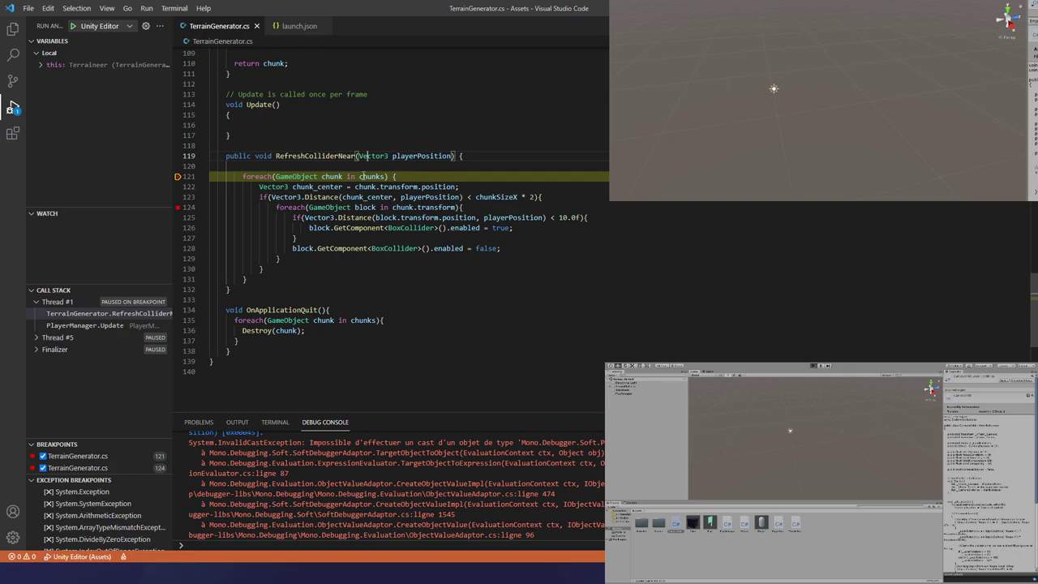
{"action": "mouse_move", "coordinate": [362, 176]}
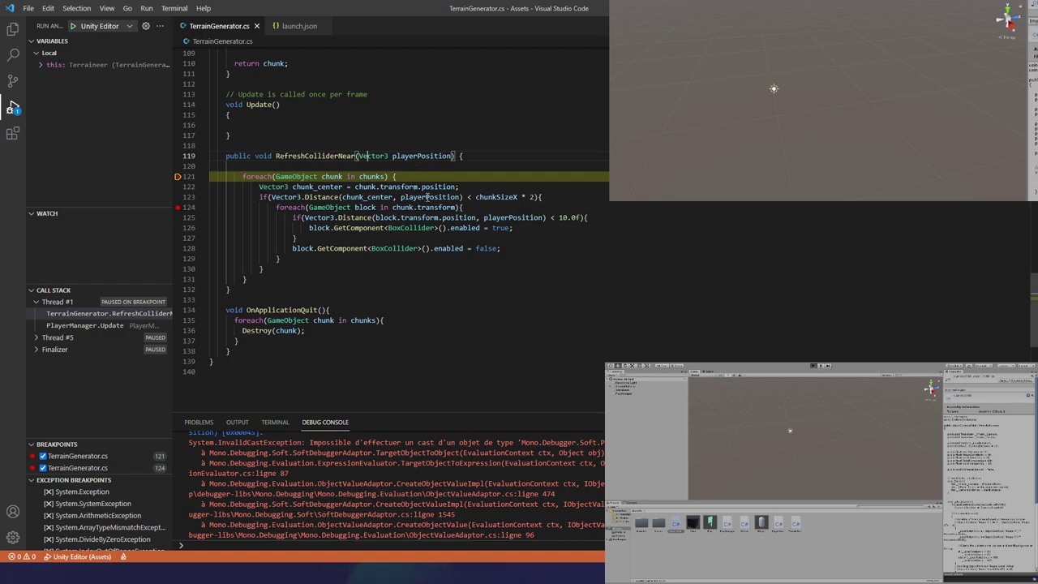
{"action": "mouse_move", "coordinate": [423, 197]}
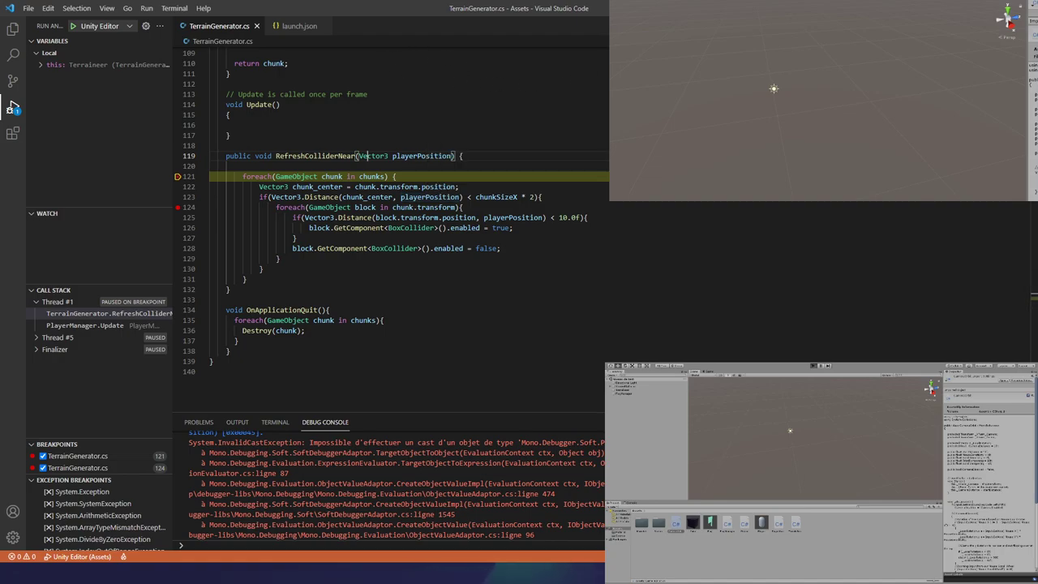
- Step over to the chunk distance check and view chunk_center's value
{"action": "key", "text": "End"}
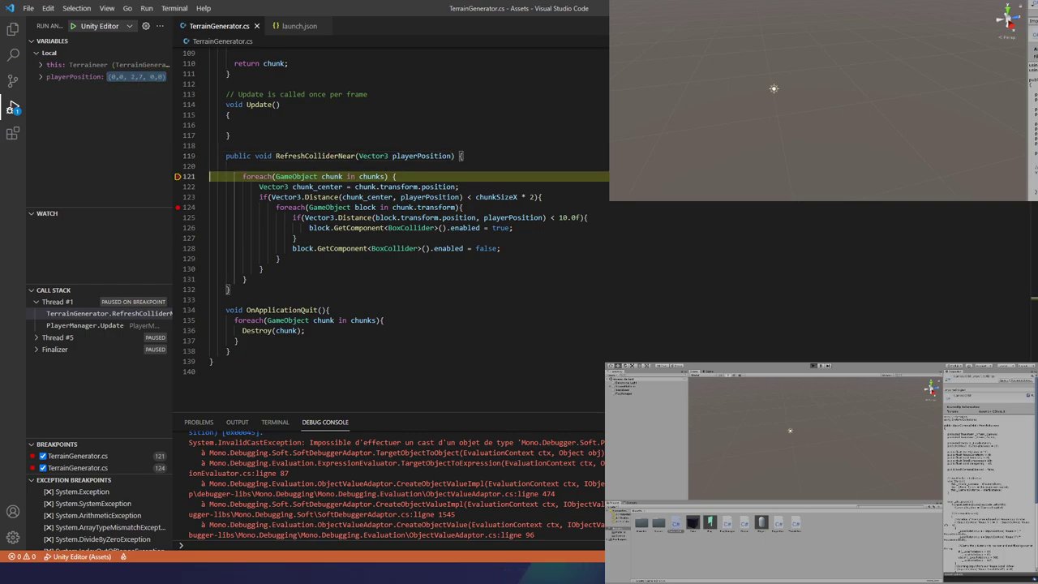
{"action": "key", "text": "F10"}
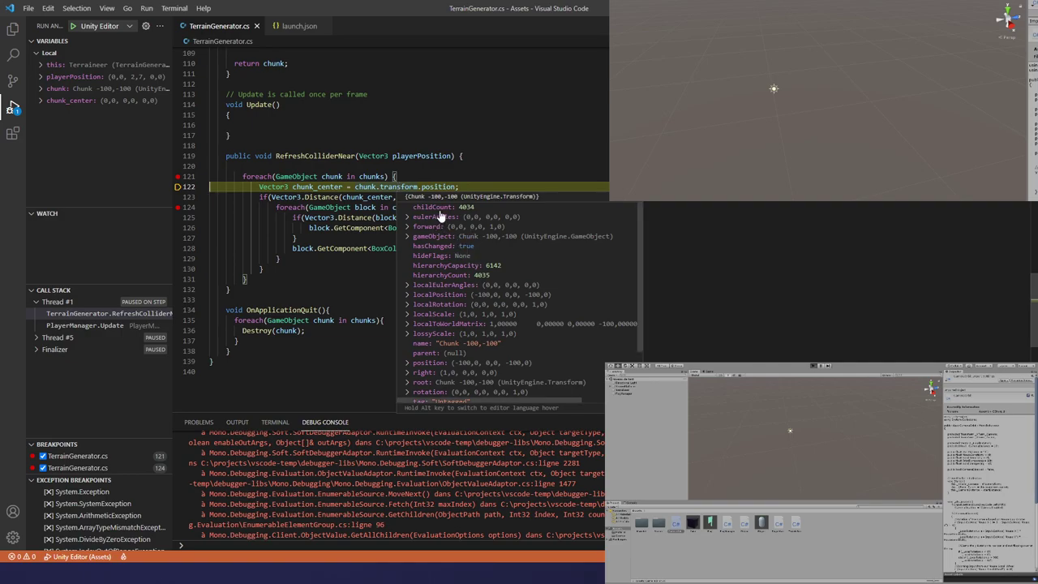
{"action": "scroll", "coordinate": [456, 256], "scroll_direction": "down", "scroll_amount": 1}
{"action": "scroll", "coordinate": [465, 296], "scroll_direction": "down", "scroll_amount": 1}
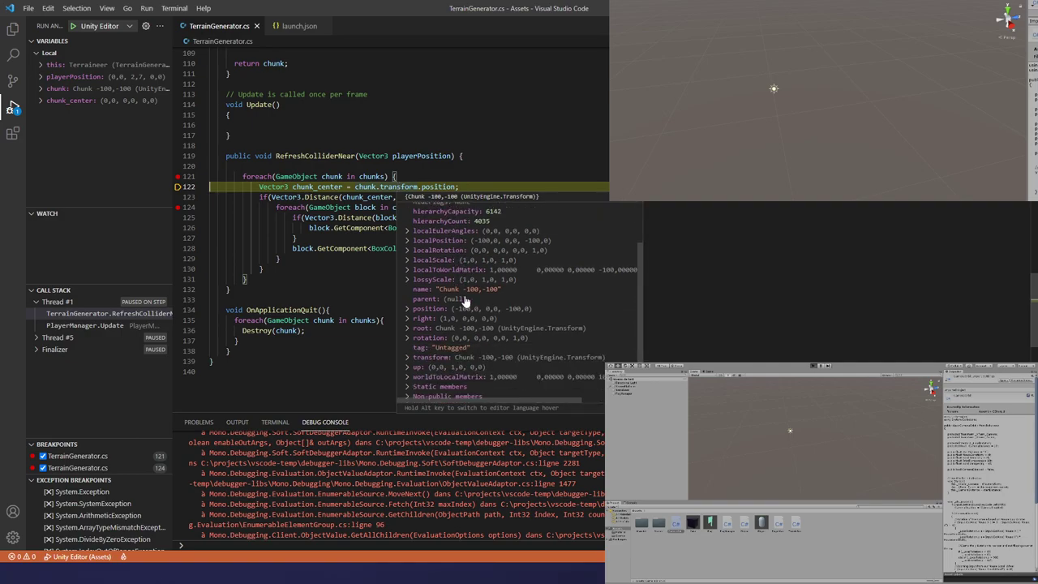
{"action": "scroll", "coordinate": [465, 300], "scroll_direction": "down", "scroll_amount": 1}
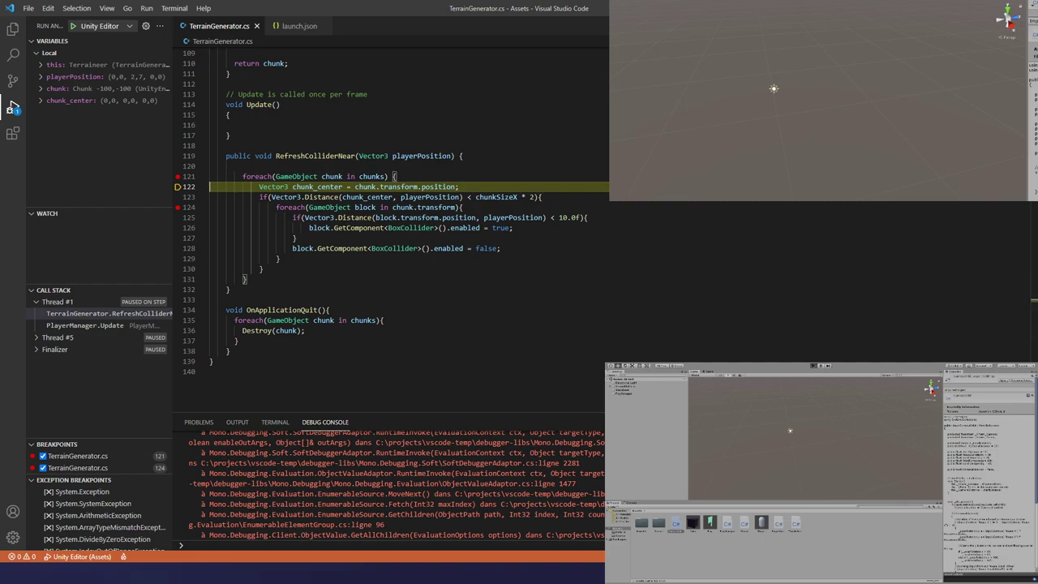
{"action": "key", "text": "F10"}
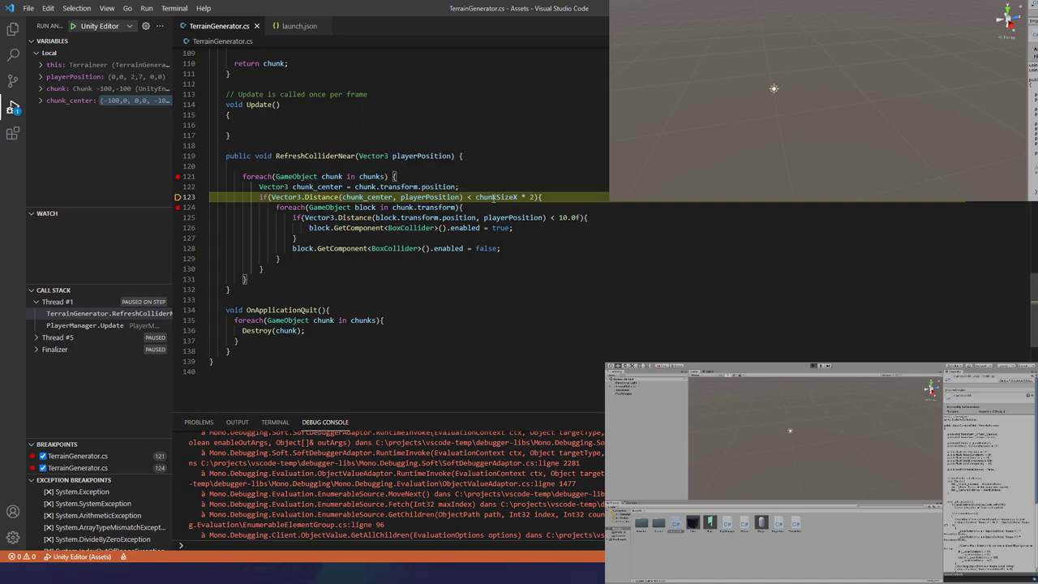
{"action": "mouse_move", "coordinate": [500, 197]}
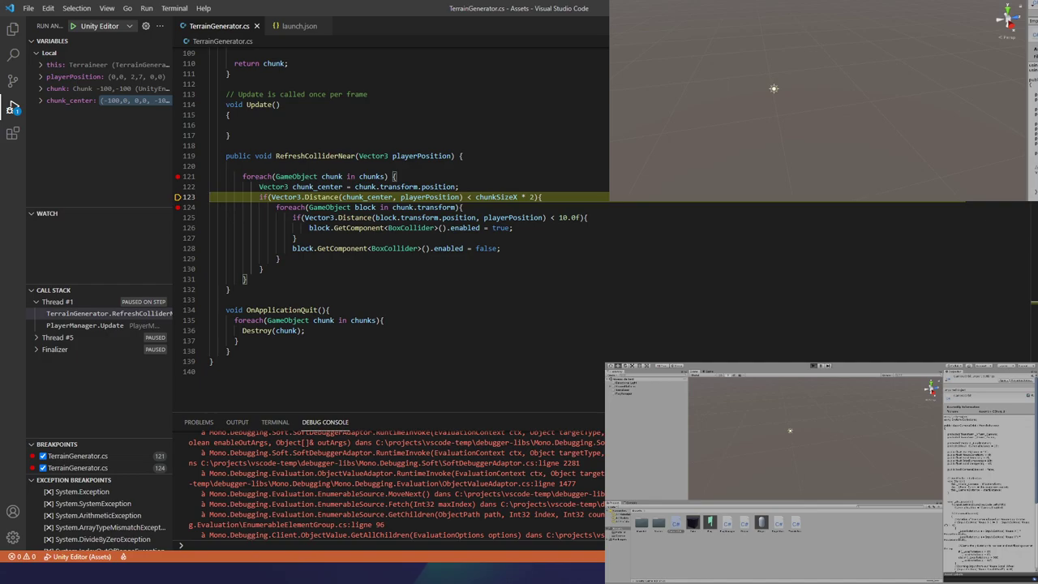
- Step into the inner block loop on line 124 and inspect chunk's values
{"action": "key", "text": "F10"}
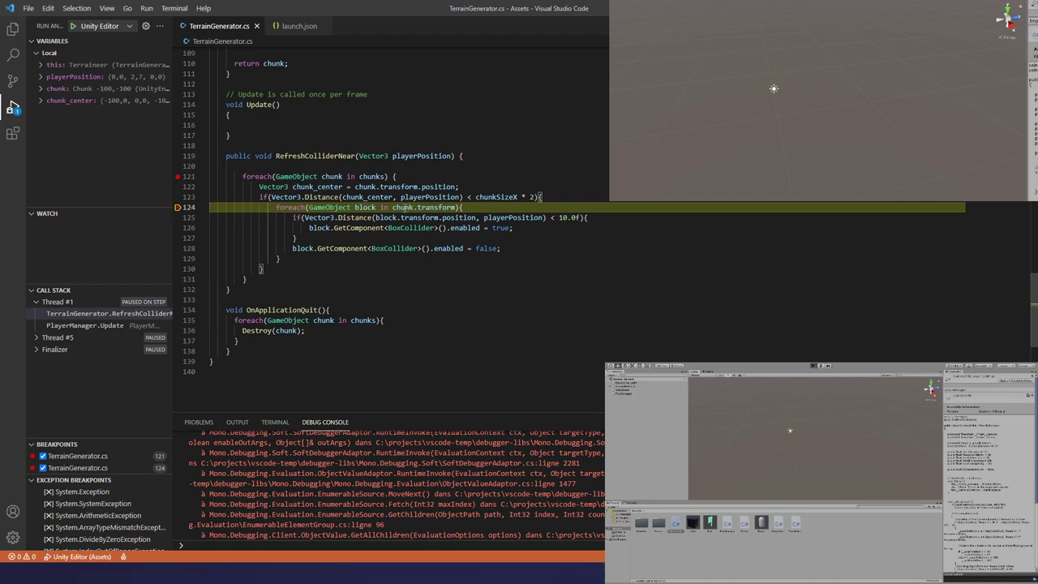
{"action": "mouse_move", "coordinate": [403, 208]}
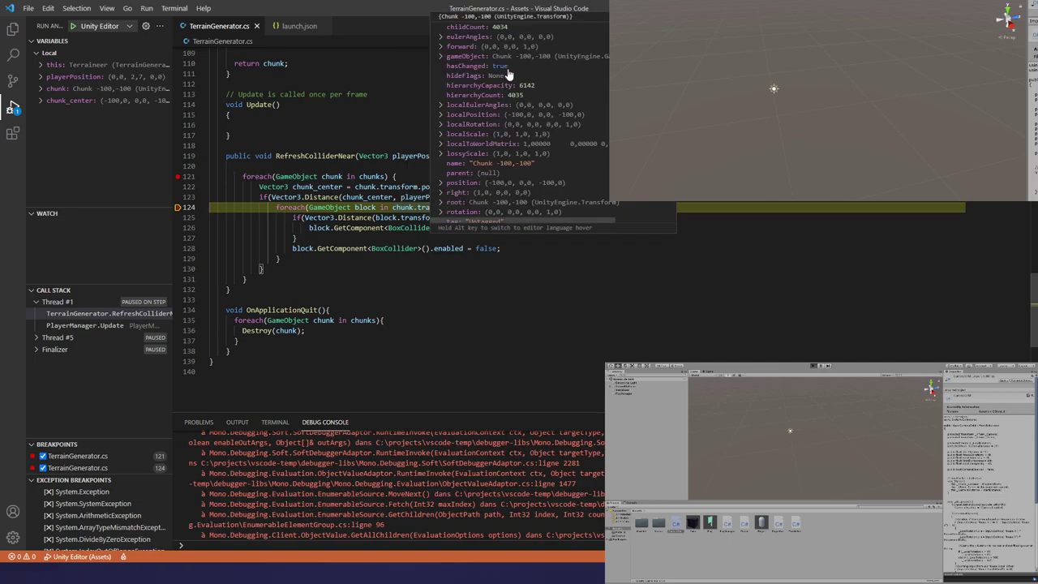
{"action": "scroll", "coordinate": [498, 99], "scroll_direction": "down", "scroll_amount": 1}
{"action": "scroll", "coordinate": [500, 100], "scroll_direction": "down", "scroll_amount": 1}
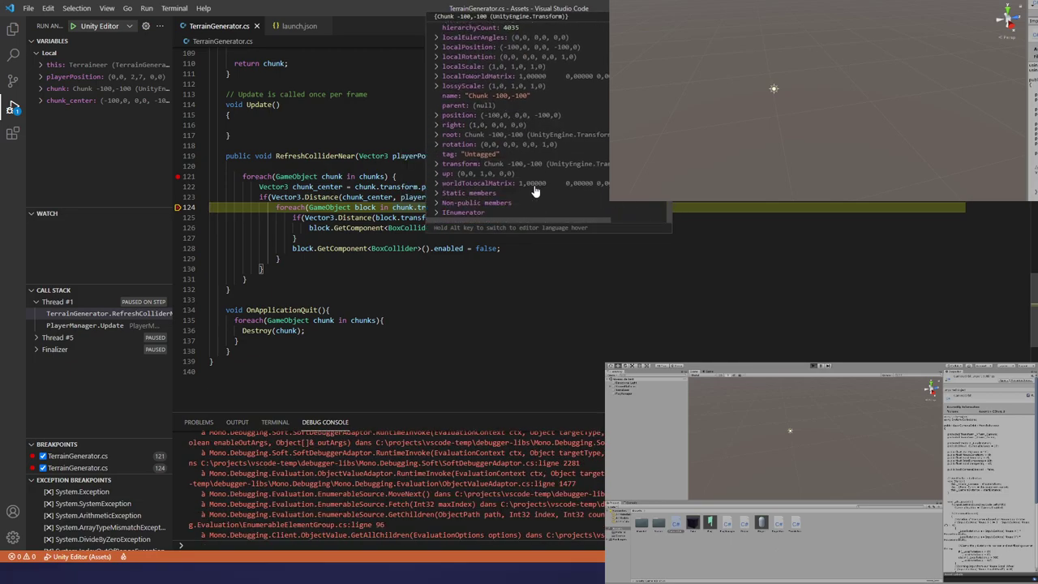
{"action": "left_click", "coordinate": [462, 211]}
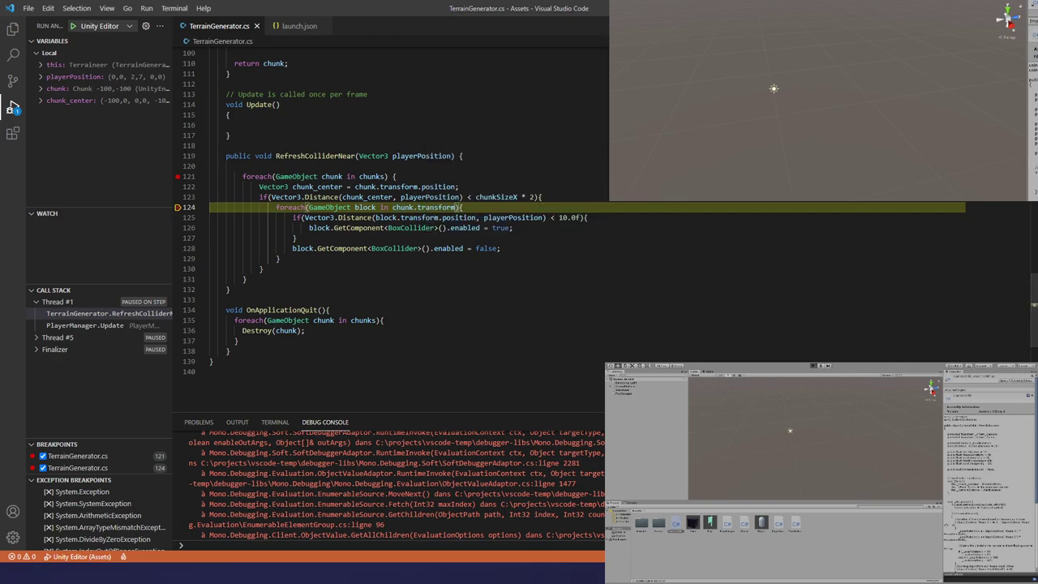
- Stop debugging, append .child to chunk.transform on line 124, and save
{"action": "key", "text": "shift+F5"}
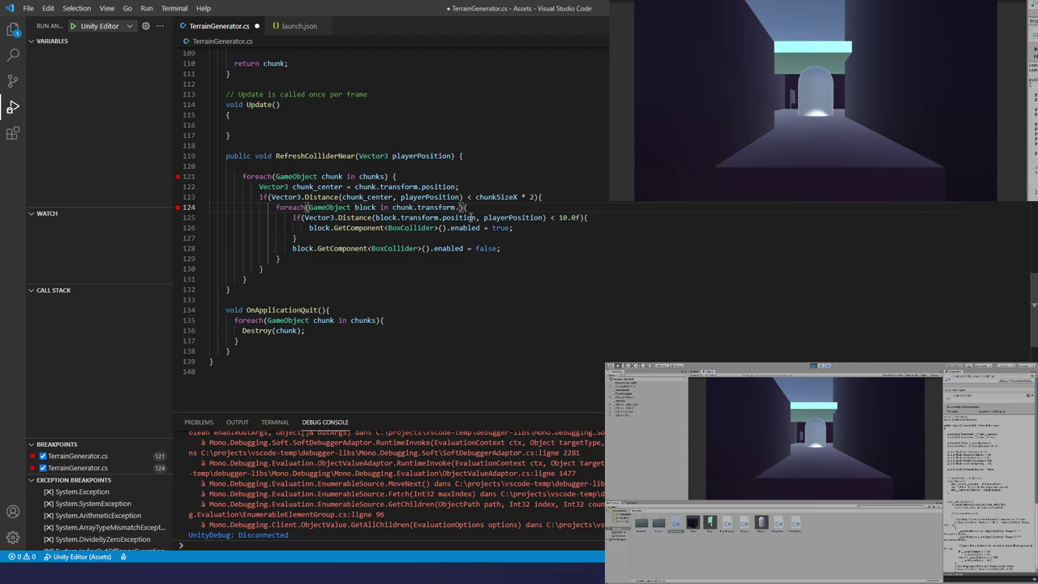
{"action": "type", "text": ".v"}
{"action": "key", "text": "BackSpace"}
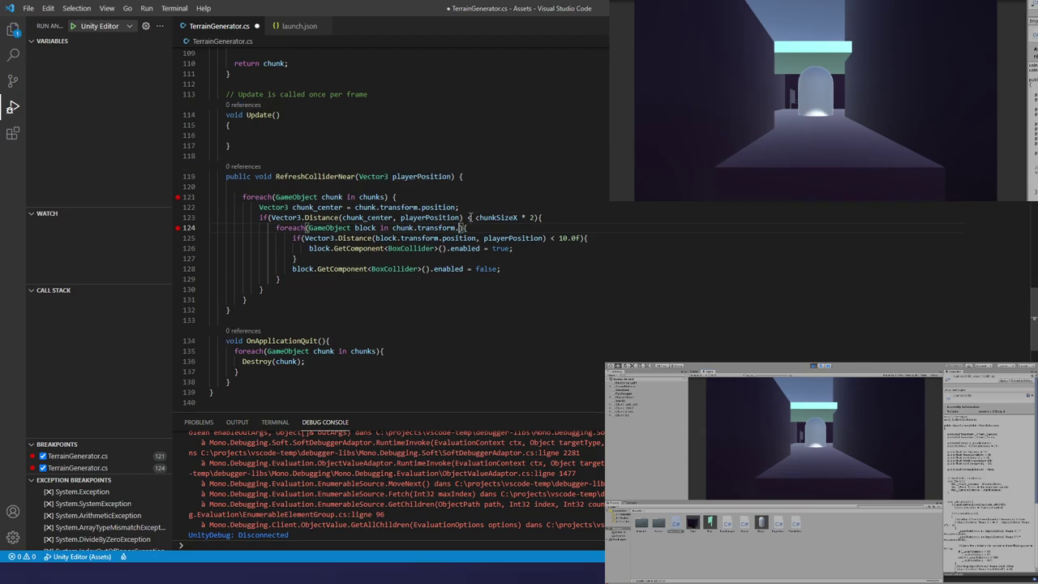
{"action": "type", "text": "child"}
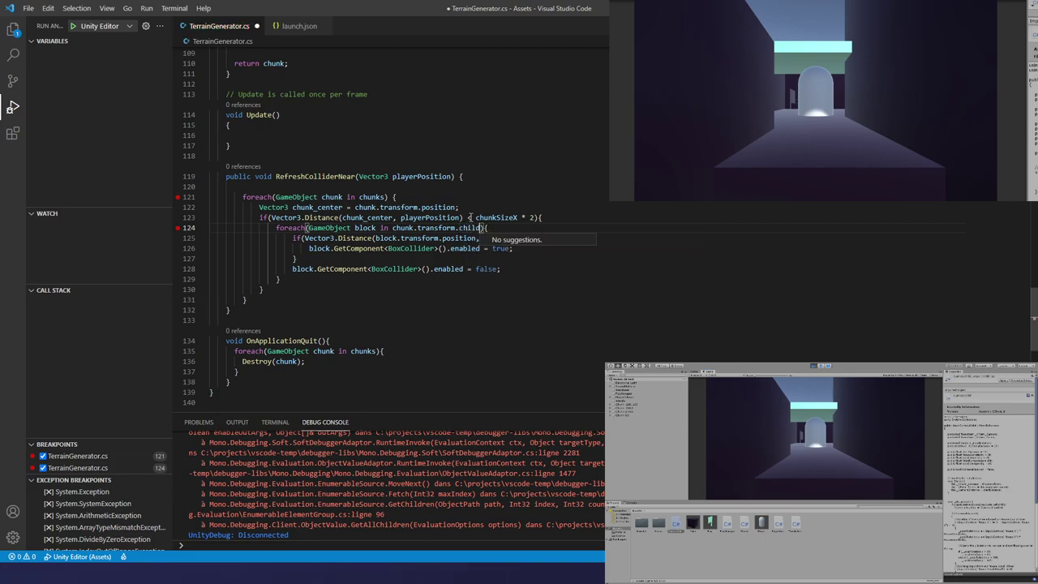
{"action": "left_click", "coordinate": [522, 175]}
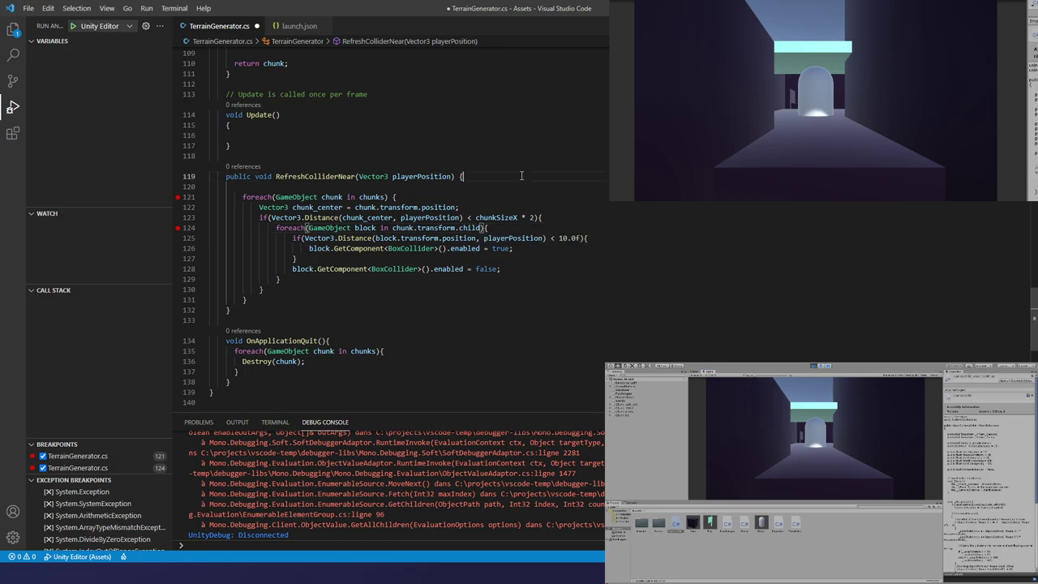
{"action": "scroll", "coordinate": [519, 175], "scroll_direction": "up", "scroll_amount": 8}
{"action": "scroll", "coordinate": [511, 172], "scroll_direction": "up", "scroll_amount": 14}
{"action": "scroll", "coordinate": [495, 170], "scroll_direction": "up", "scroll_amount": 6}
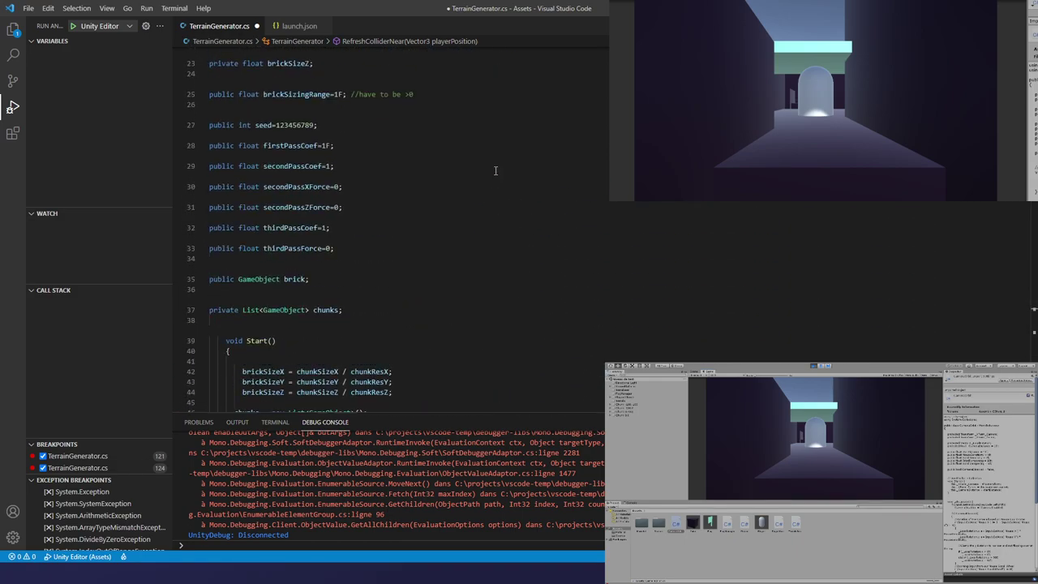
{"action": "key", "text": "ctrl+s"}
- Cycle the bottom panel through Problems, Terminal, and Output
{"action": "scroll", "coordinate": [496, 169], "scroll_direction": "down", "scroll_amount": 5}
{"action": "scroll", "coordinate": [496, 169], "scroll_direction": "down", "scroll_amount": 13}
{"action": "scroll", "coordinate": [498, 167], "scroll_direction": "down", "scroll_amount": 7}
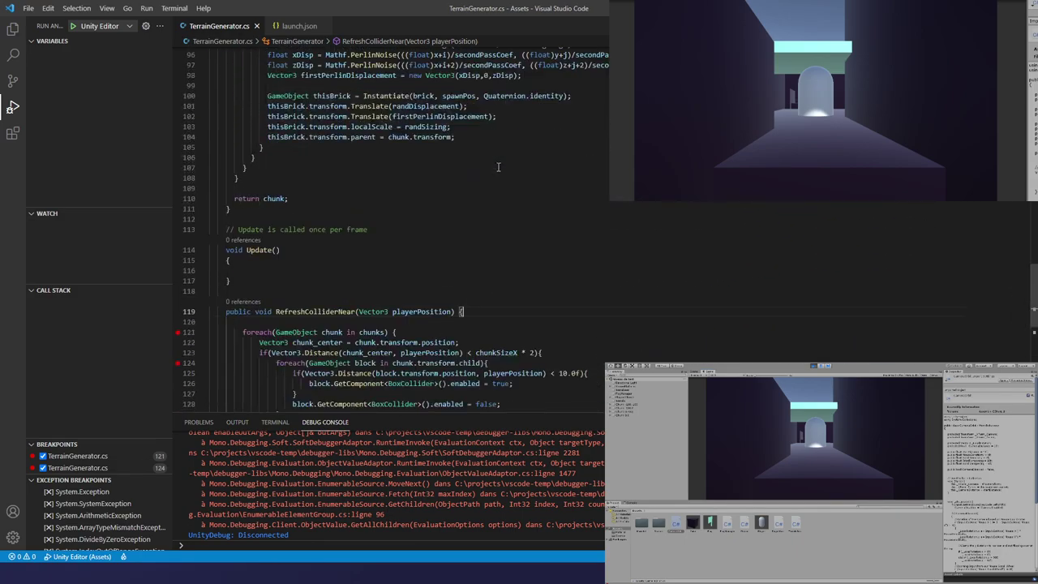
{"action": "scroll", "coordinate": [498, 167], "scroll_direction": "down", "scroll_amount": 7}
{"action": "left_click", "coordinate": [466, 167]}
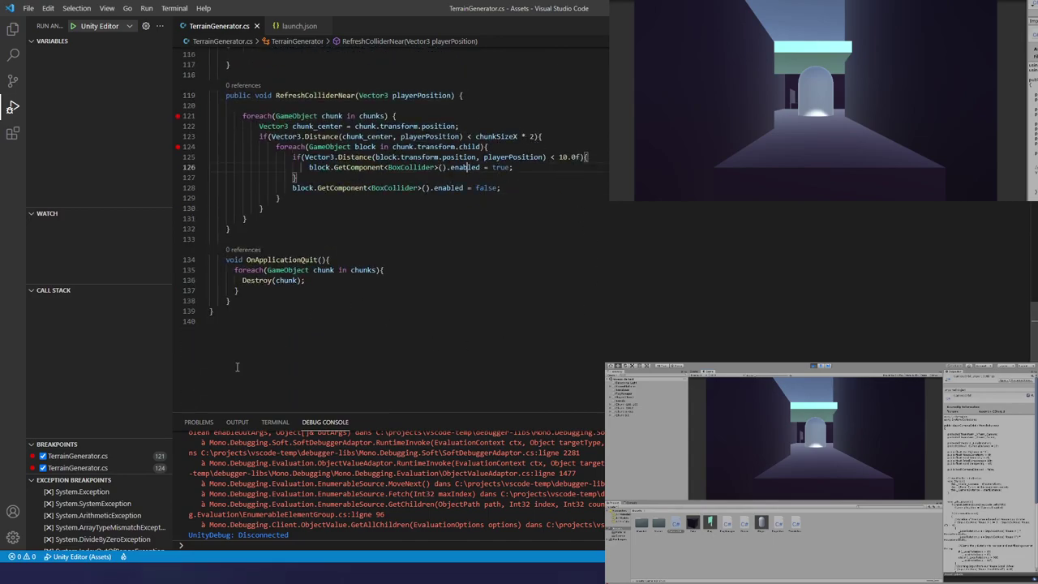
{"action": "left_click", "coordinate": [201, 422]}
{"action": "left_click", "coordinate": [274, 421]}
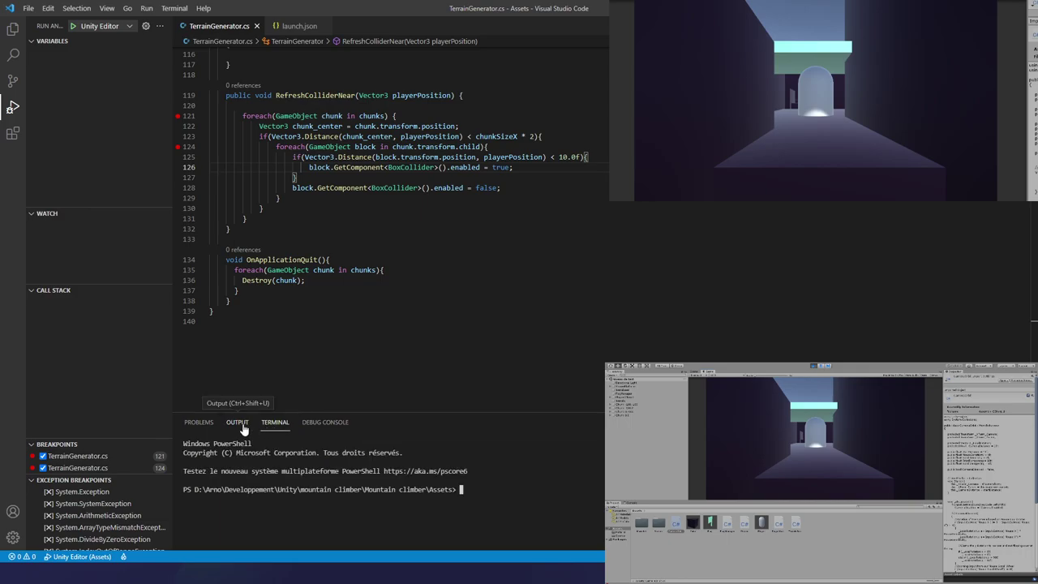
{"action": "left_click", "coordinate": [238, 422]}
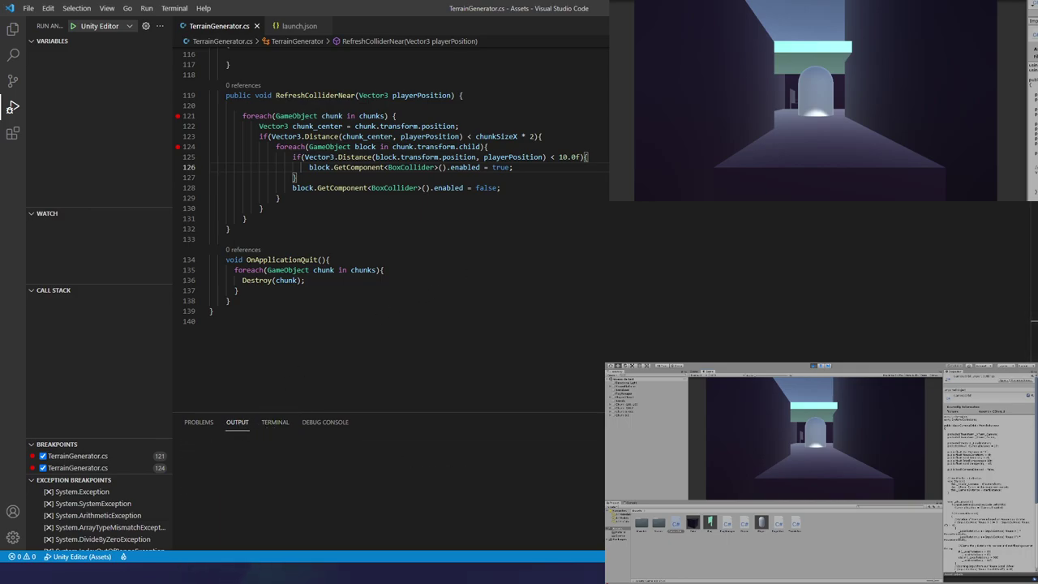
- Delete .child so line 124's loop reads chunk.transform., leaving it unsaved
{"action": "left_click", "coordinate": [374, 156]}
{"action": "scroll", "coordinate": [473, 195], "scroll_direction": "up", "scroll_amount": 1}
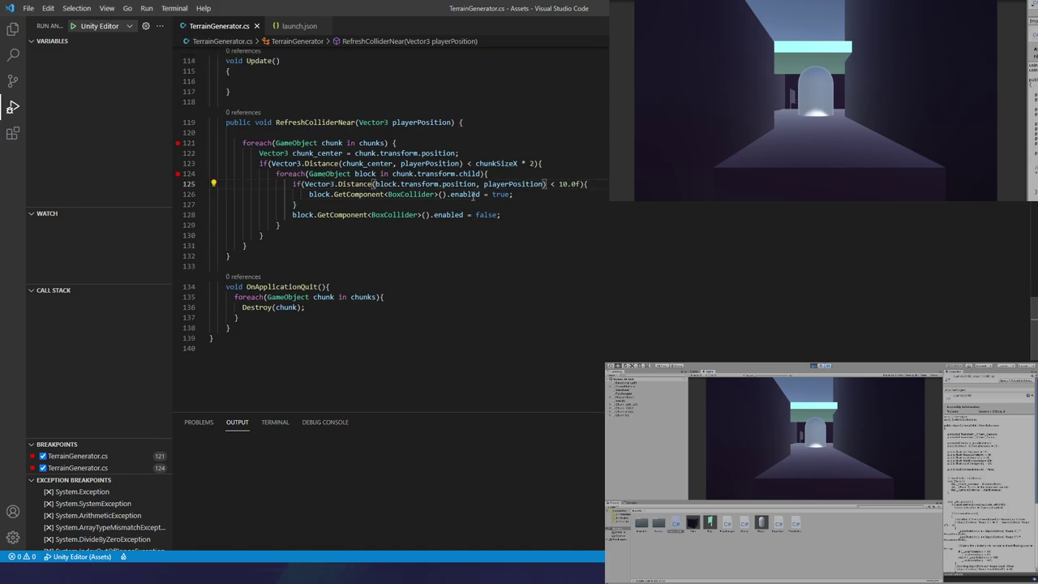
{"action": "left_click", "coordinate": [544, 195]}
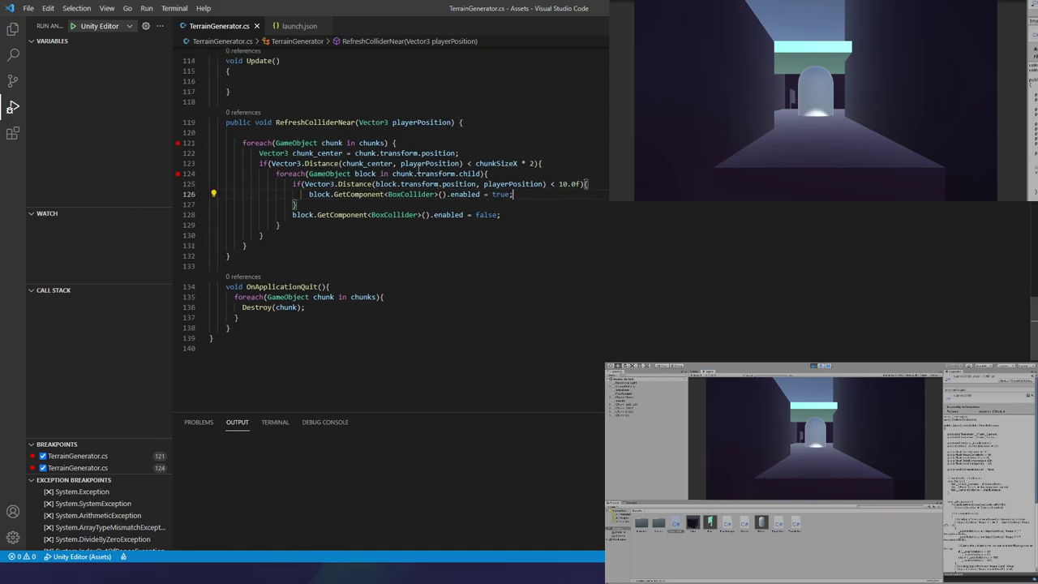
{"action": "scroll", "coordinate": [480, 187], "scroll_direction": "up", "scroll_amount": 1}
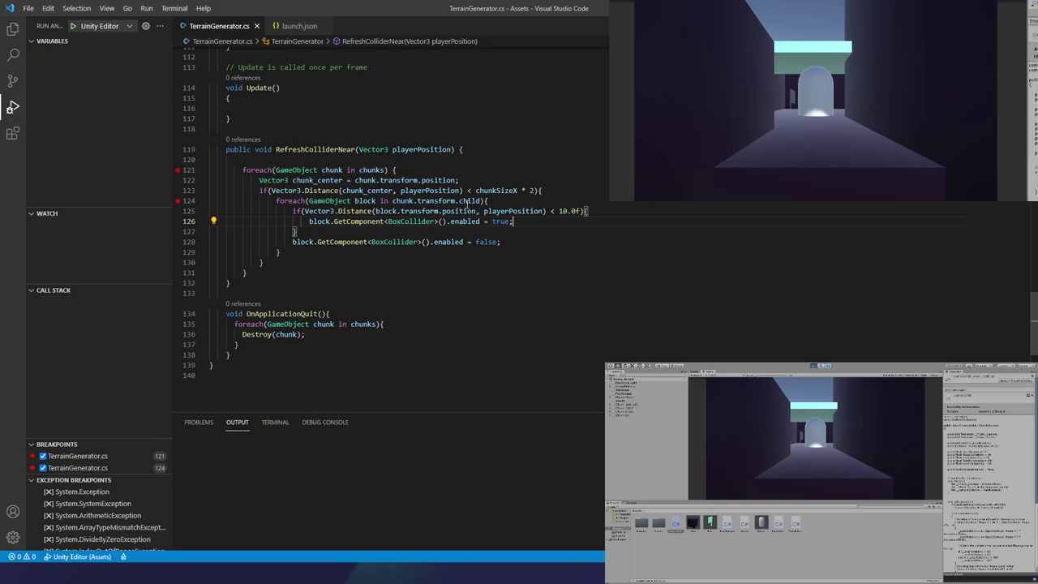
{"action": "left_click", "coordinate": [484, 202]}
{"action": "key", "text": "BackSpace"}
{"action": "key", "text": "BackSpace"}
{"action": "key", "text": "BackSpace"}
{"action": "key", "text": "BackSpace"}
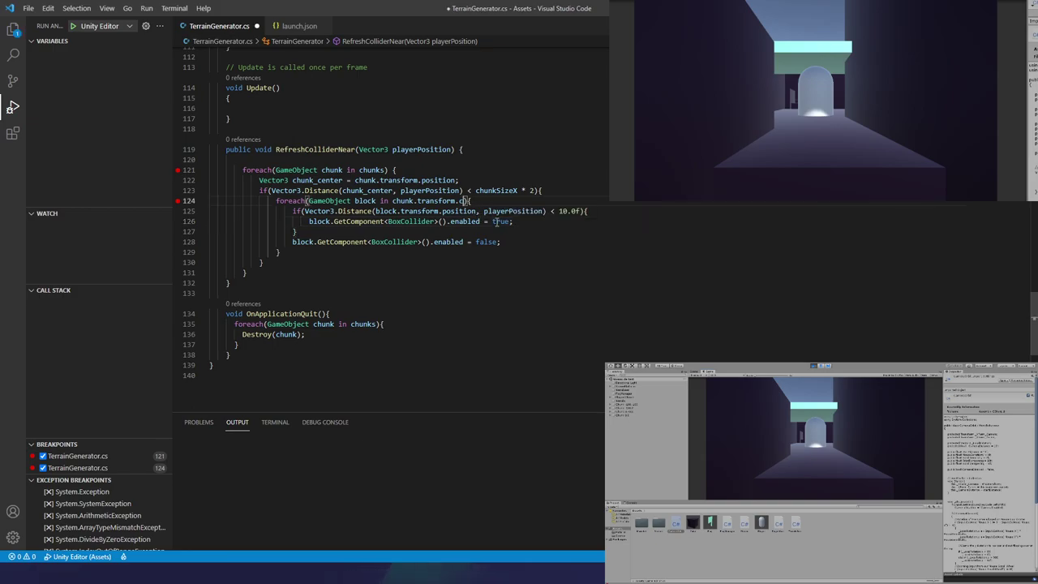
{"action": "key", "text": "BackSpace"}
{"action": "key", "text": "BackSpace"}
{"action": "type", "text": "."}
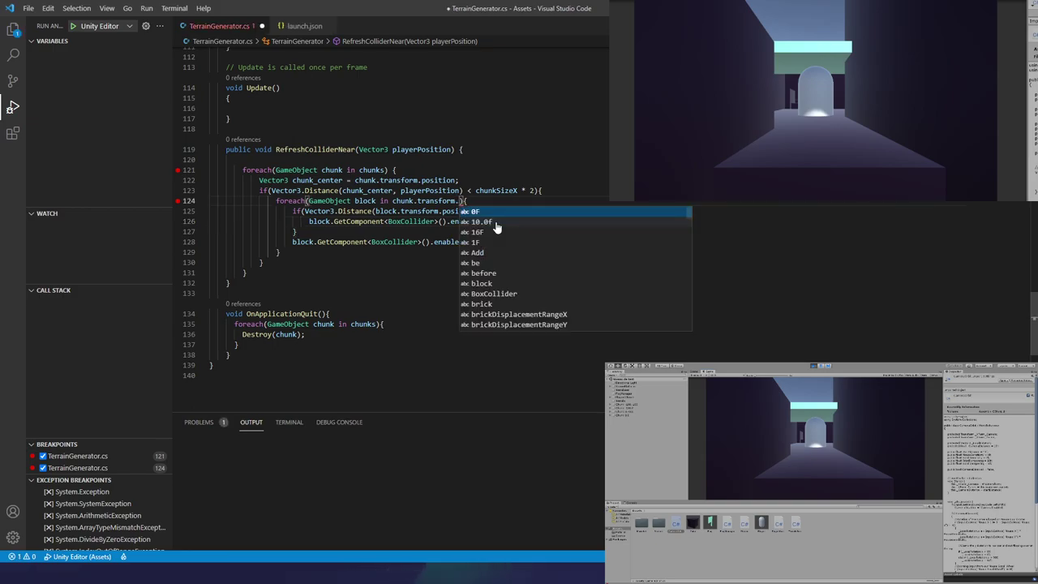
{"action": "scroll", "coordinate": [533, 284], "scroll_direction": "down", "scroll_amount": 1}
{"action": "scroll", "coordinate": [528, 287], "scroll_direction": "down", "scroll_amount": 1}
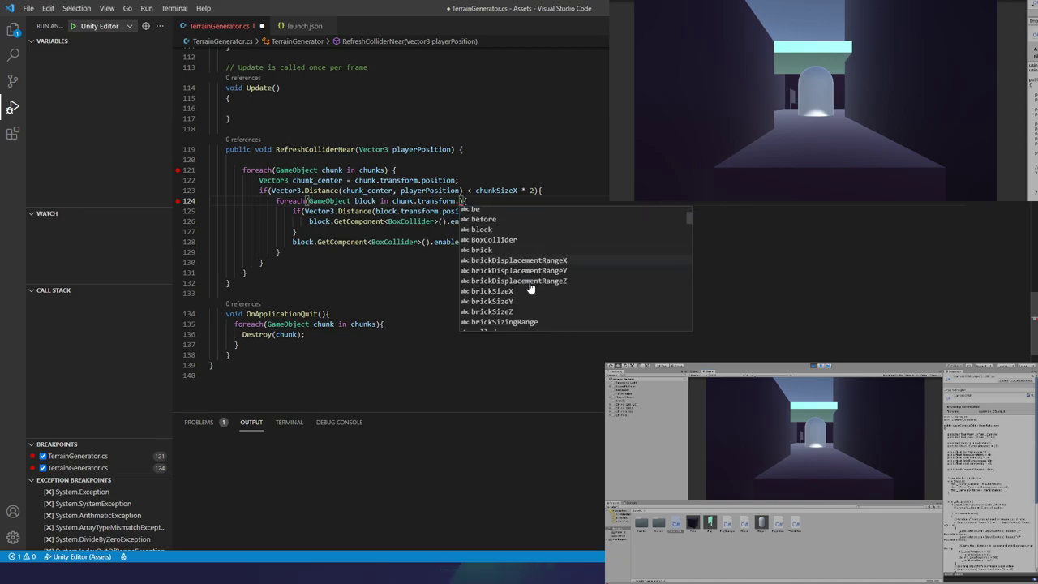
{"action": "scroll", "coordinate": [530, 287], "scroll_direction": "down", "scroll_amount": 1}
{"action": "scroll", "coordinate": [537, 268], "scroll_direction": "down", "scroll_amount": 3}
{"action": "scroll", "coordinate": [537, 268], "scroll_direction": "down", "scroll_amount": 3}
{"action": "scroll", "coordinate": [537, 267], "scroll_direction": "down", "scroll_amount": 3}
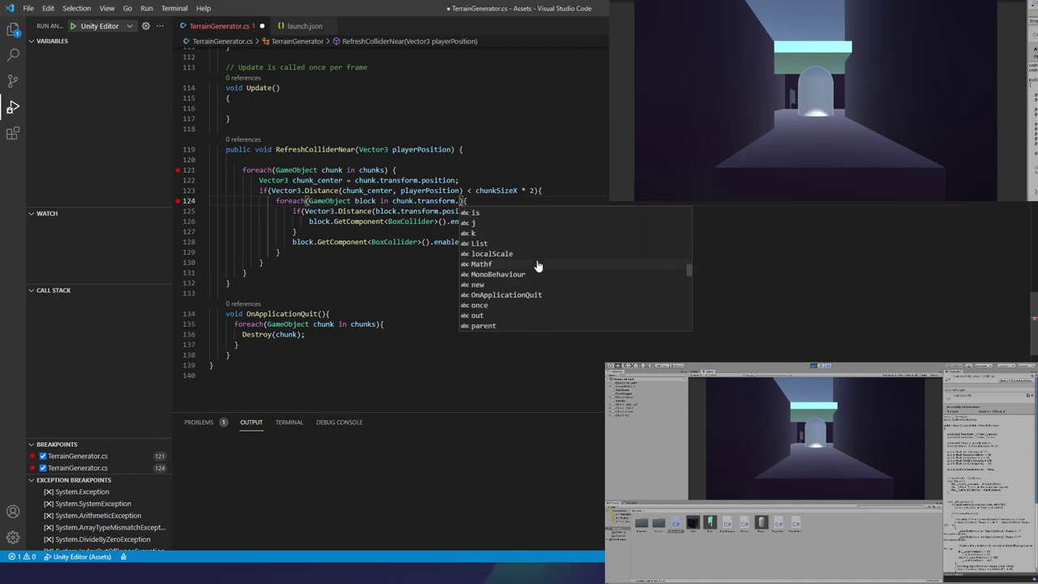
{"action": "scroll", "coordinate": [538, 266], "scroll_direction": "down", "scroll_amount": 3}
{"action": "scroll", "coordinate": [537, 267], "scroll_direction": "down", "scroll_amount": 3}
{"action": "scroll", "coordinate": [537, 266], "scroll_direction": "down", "scroll_amount": 3}
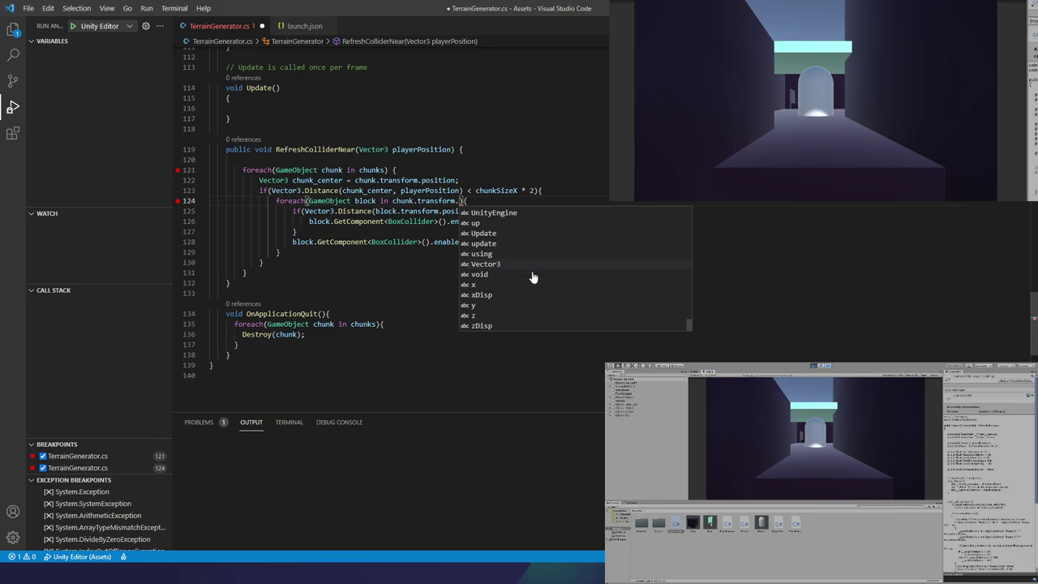
{"action": "left_click", "coordinate": [209, 128]}
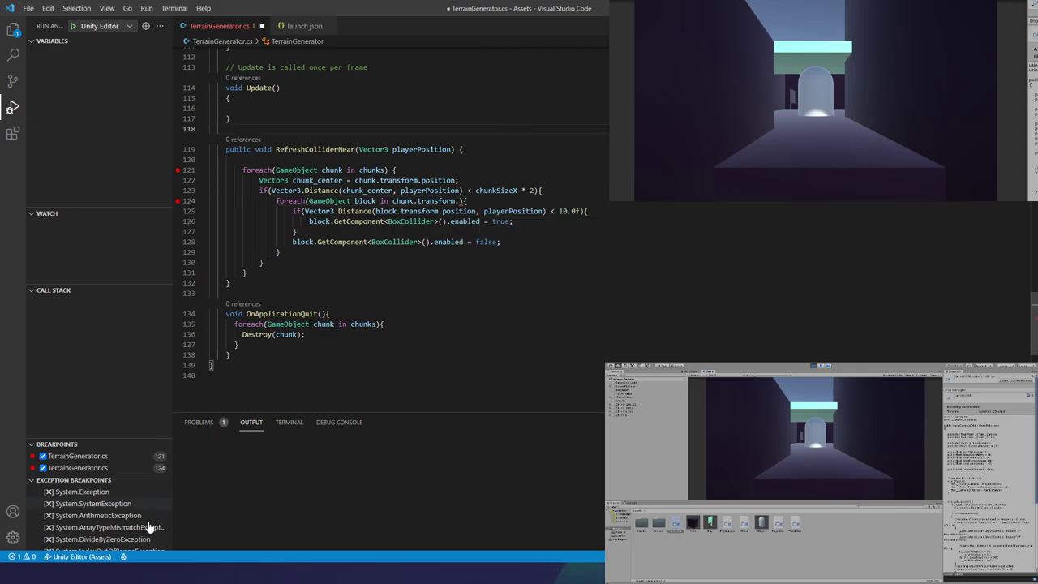
{"action": "left_click", "coordinate": [574, 572]}
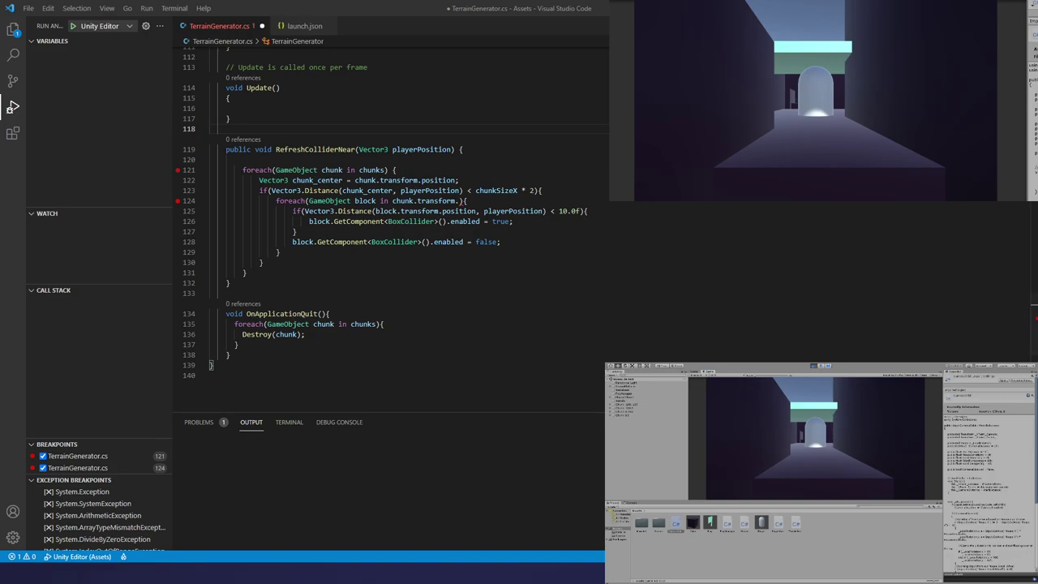
{"action": "key", "text": "alt+Tab"}
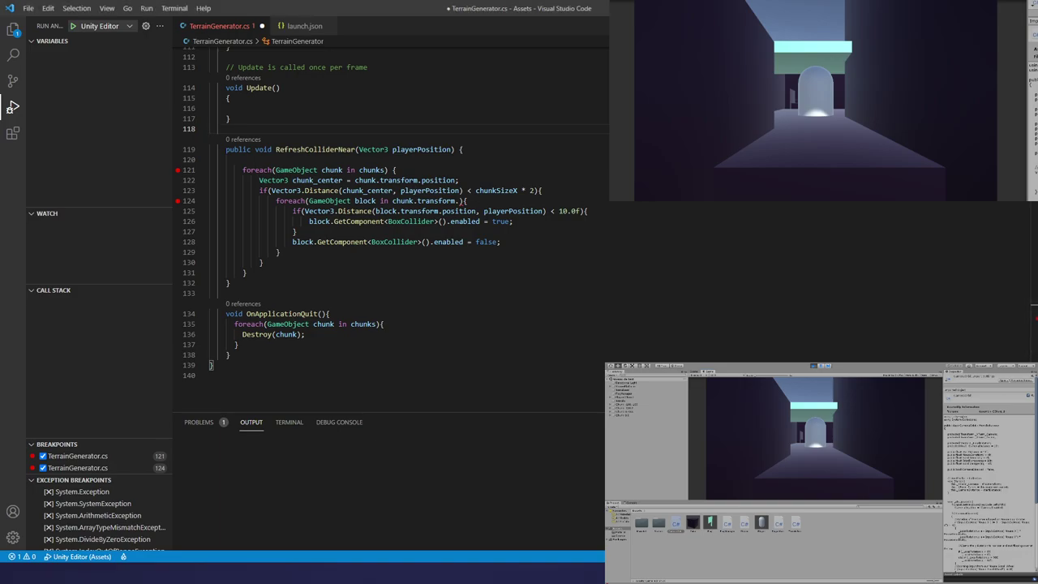
{"action": "left_click", "coordinate": [666, 381]}
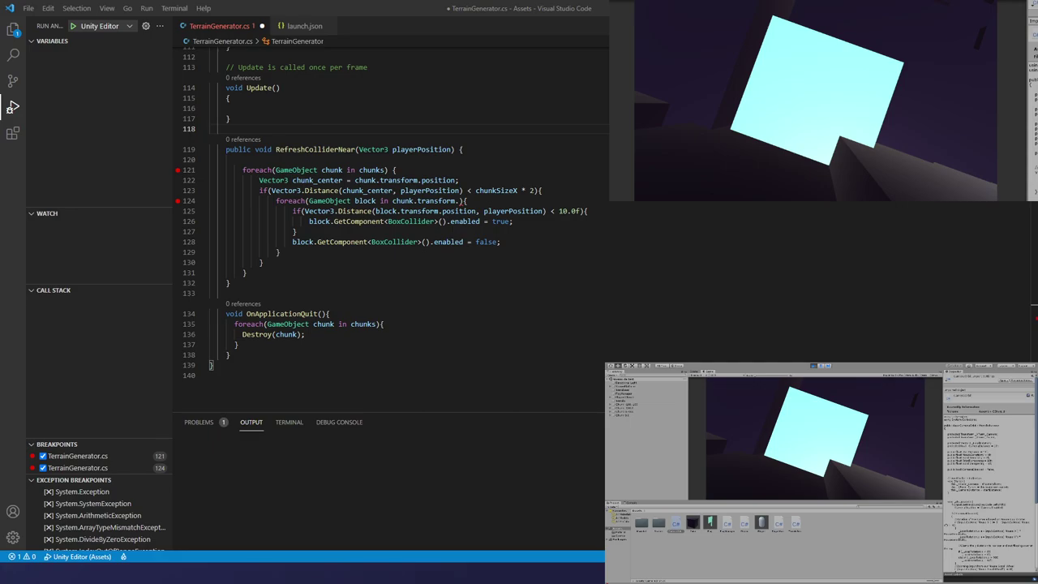
- Delete the stray dot after chunk.transform in the block loop on line 124
{"action": "left_click", "coordinate": [296, 231]}
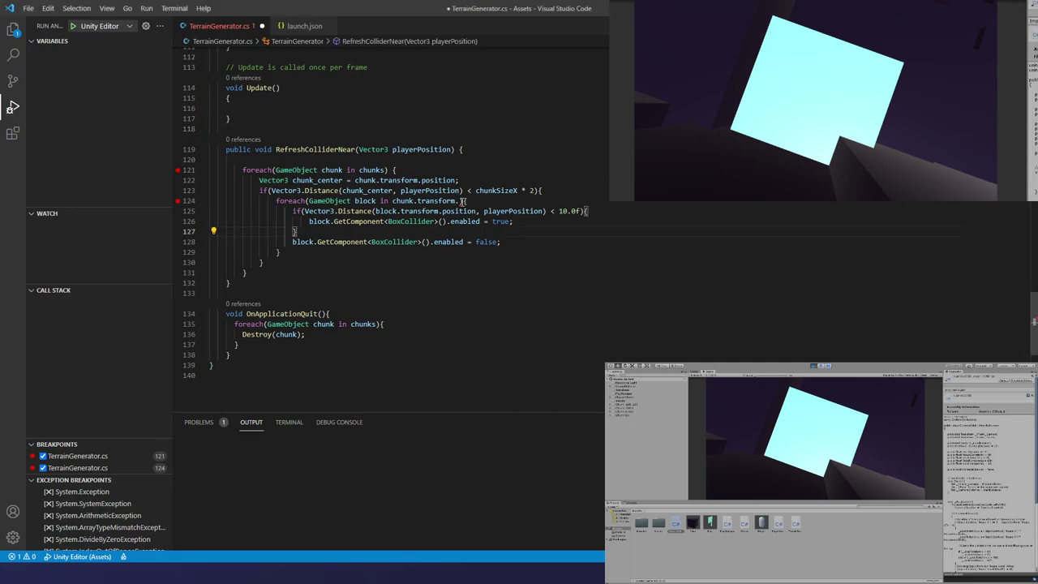
{"action": "left_click", "coordinate": [461, 201]}
{"action": "key", "text": "BackSpace"}
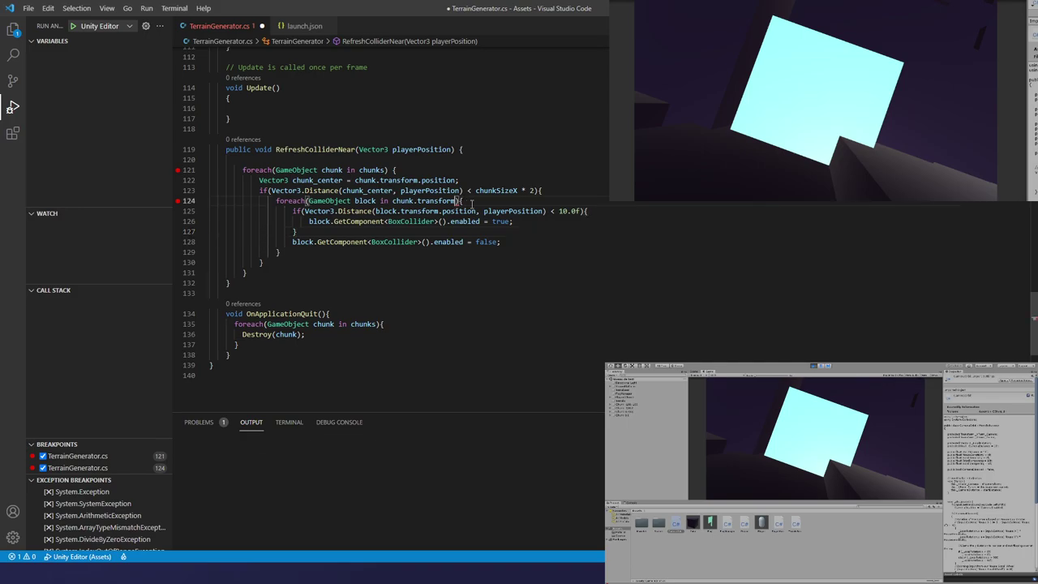
{"action": "type", "text": "."}
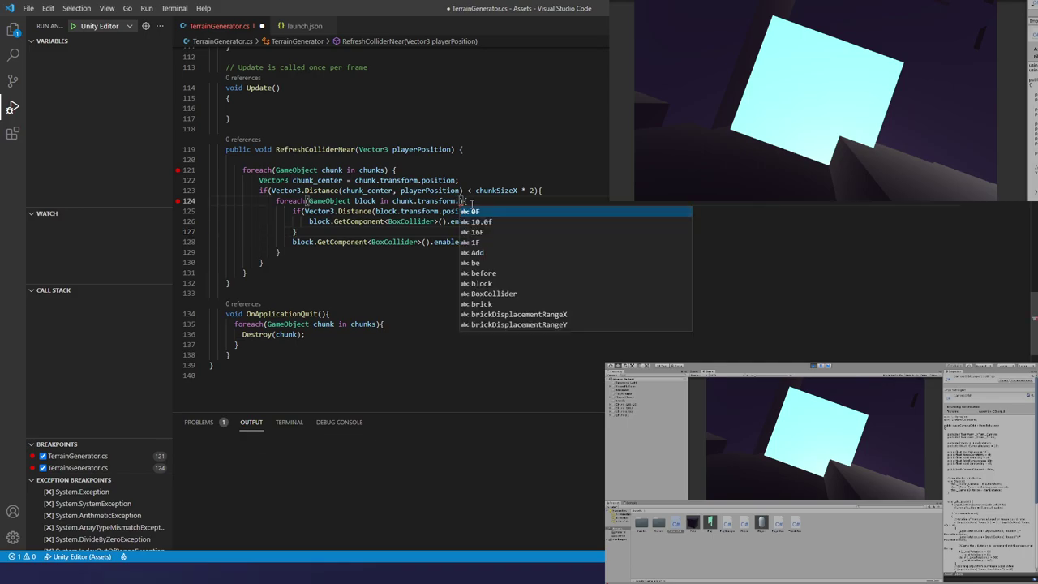
{"action": "key", "text": "BackSpace"}
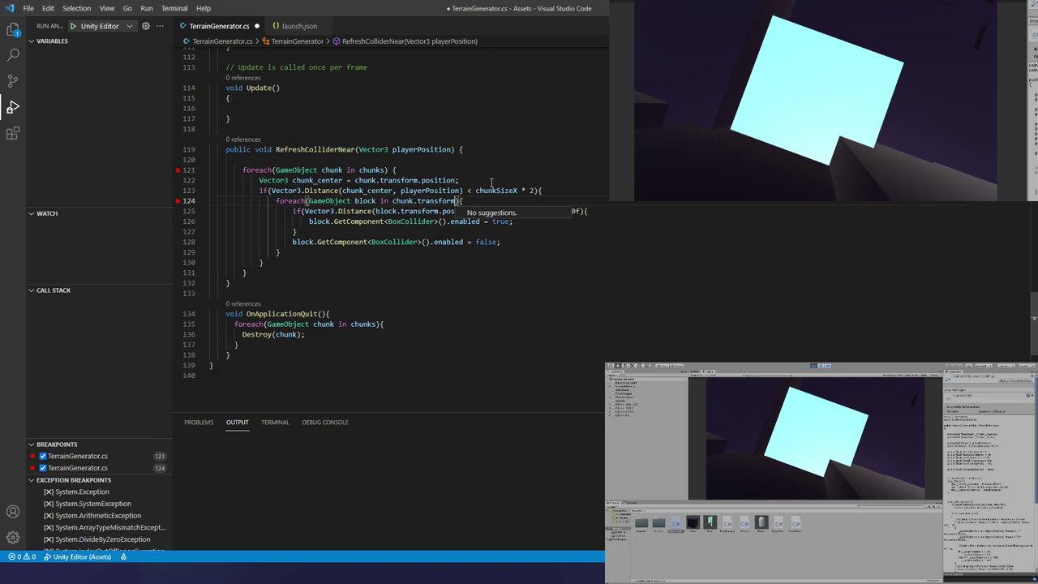
{"action": "left_click", "coordinate": [491, 180]}
- Save TerrainGenerator.cs
{"action": "scroll", "coordinate": [394, 165], "scroll_direction": "up", "scroll_amount": 3}
{"action": "left_click", "coordinate": [394, 165]}
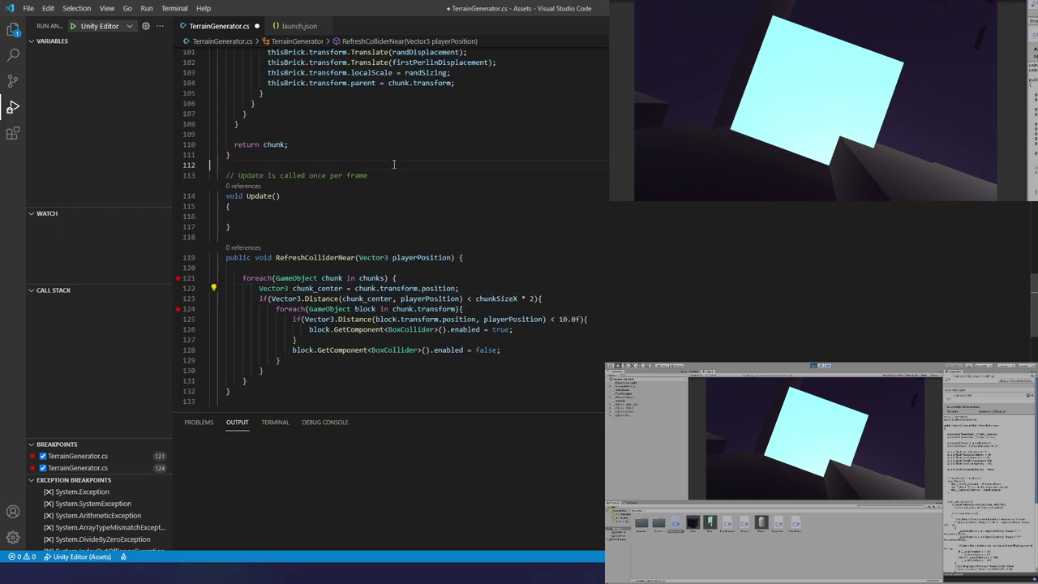
{"action": "key", "text": "ctrl+s"}
{"action": "scroll", "coordinate": [362, 168], "scroll_direction": "up", "scroll_amount": 5}
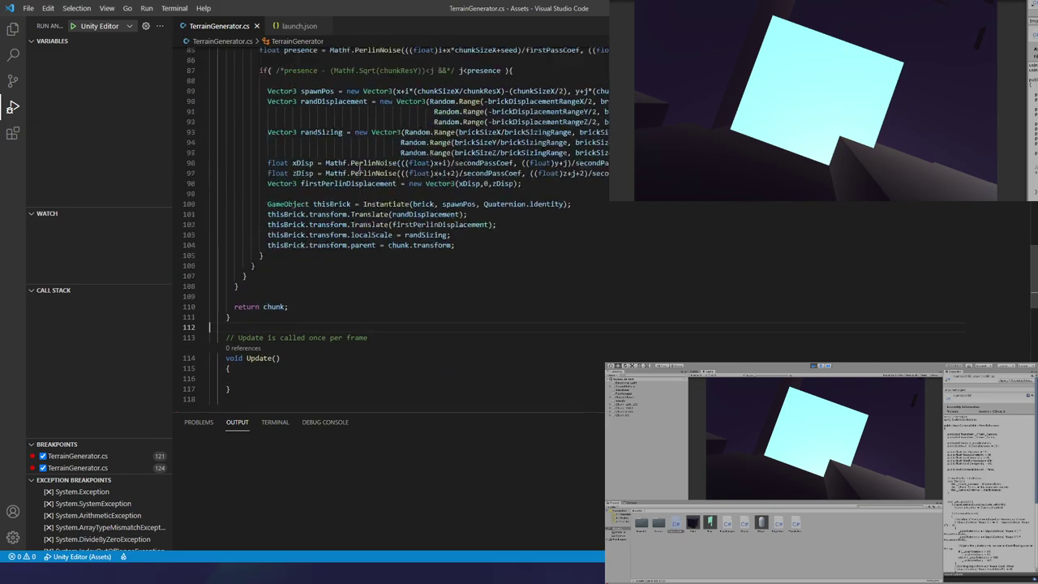
{"action": "scroll", "coordinate": [361, 169], "scroll_direction": "up", "scroll_amount": 9}
{"action": "scroll", "coordinate": [361, 168], "scroll_direction": "up", "scroll_amount": 7}
{"action": "scroll", "coordinate": [362, 169], "scroll_direction": "up", "scroll_amount": 7}
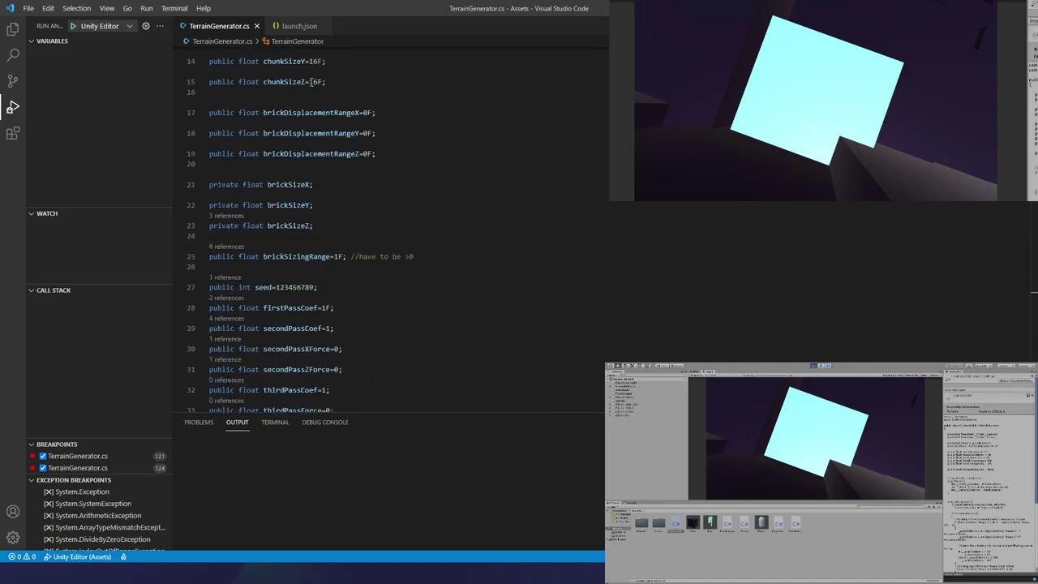
- Close the TerrainGenerator.cs tab and reopen it from the Assets list in Explorer, beside launch.json
{"action": "left_click", "coordinate": [258, 27]}
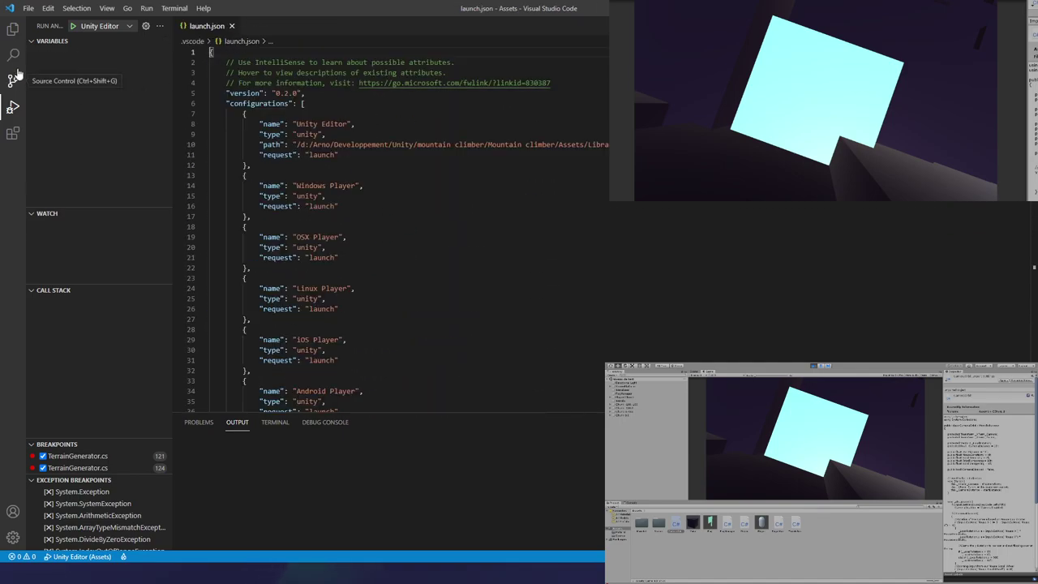
{"action": "left_click", "coordinate": [12, 31]}
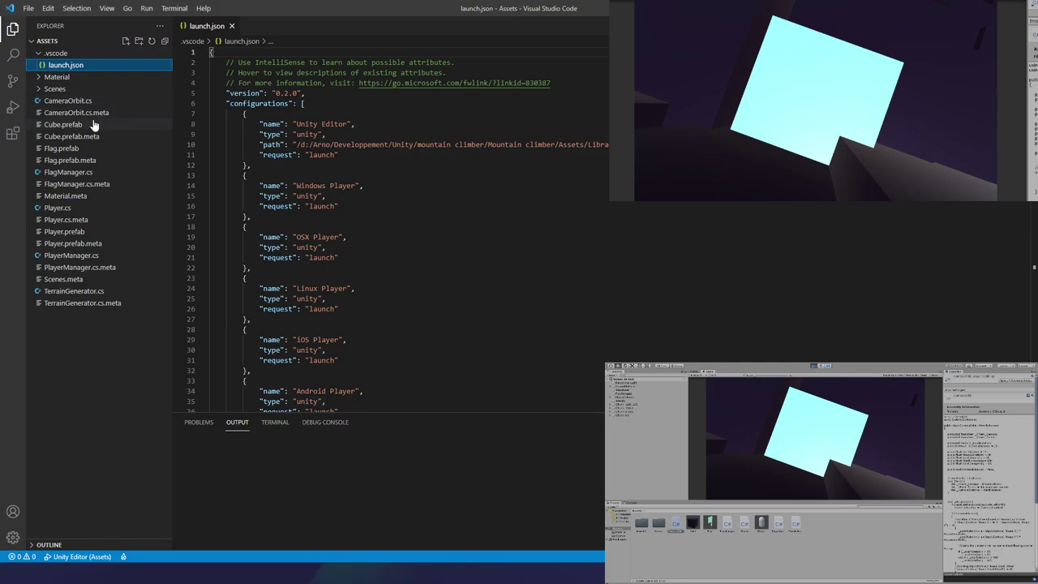
{"action": "left_click", "coordinate": [71, 255]}
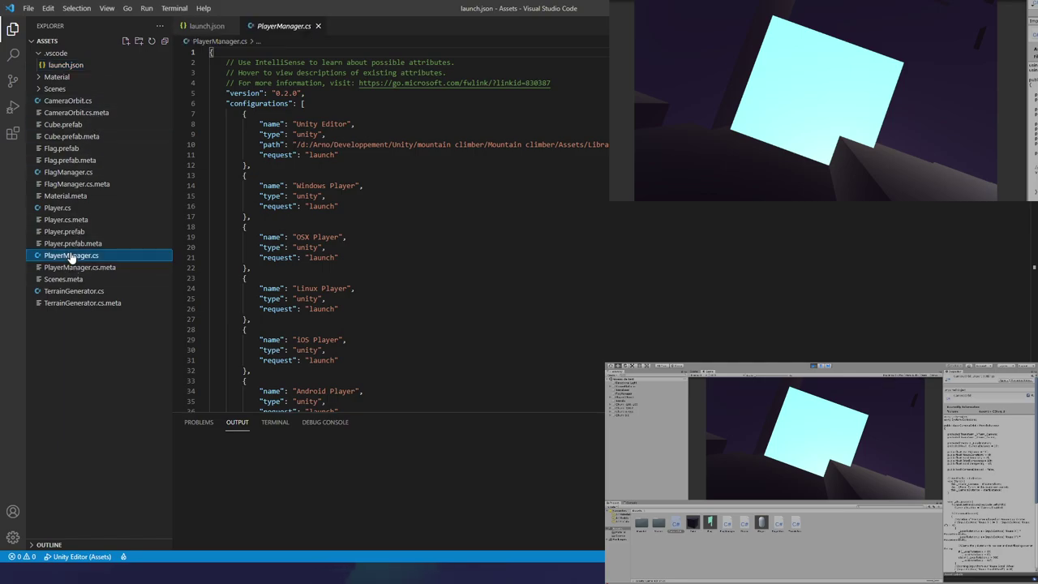
{"action": "double_click", "coordinate": [73, 292]}
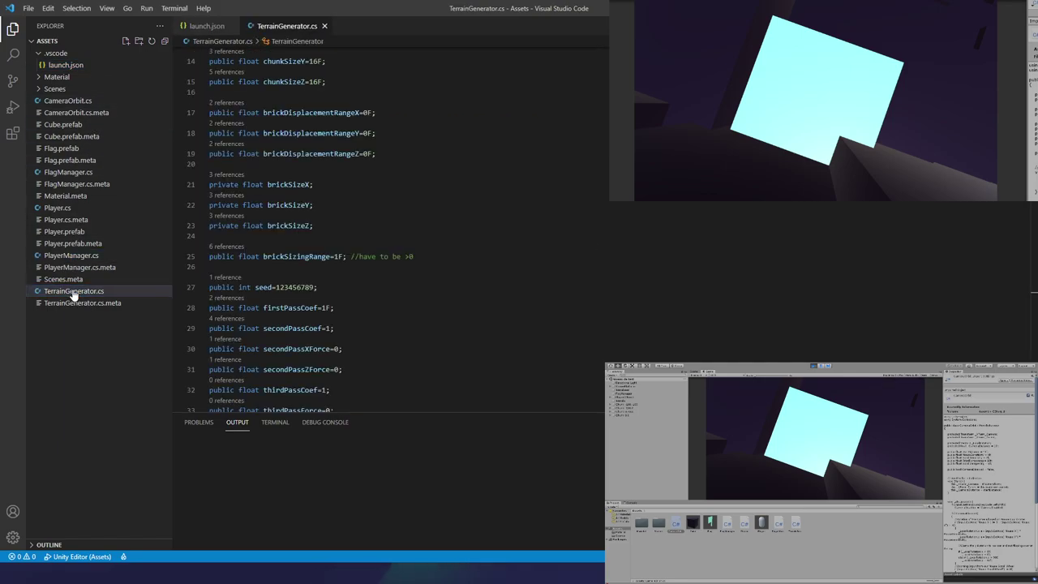
{"action": "scroll", "coordinate": [457, 197], "scroll_direction": "up", "scroll_amount": 1}
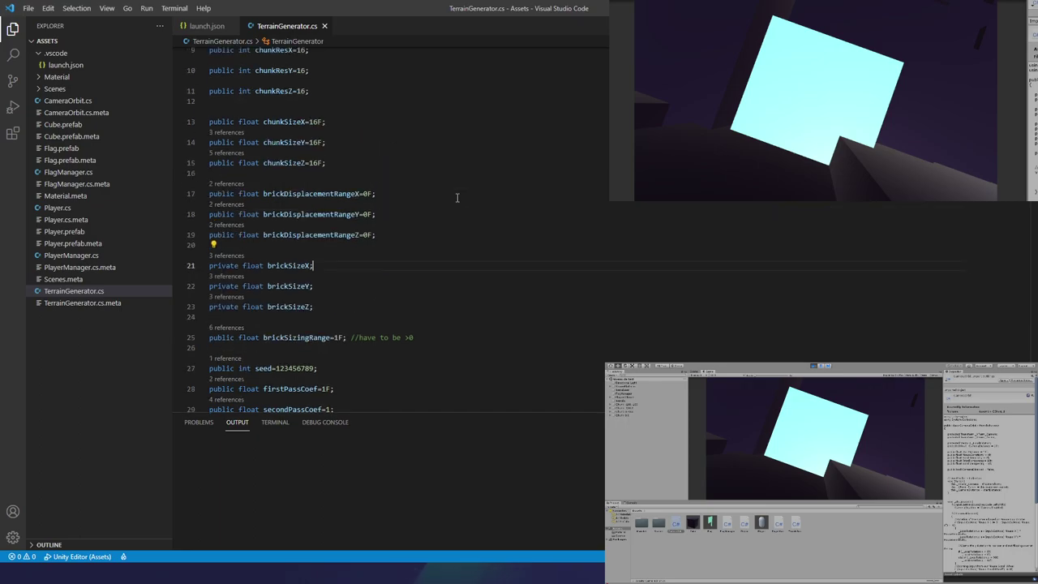
{"action": "scroll", "coordinate": [341, 187], "scroll_direction": "up", "scroll_amount": 2}
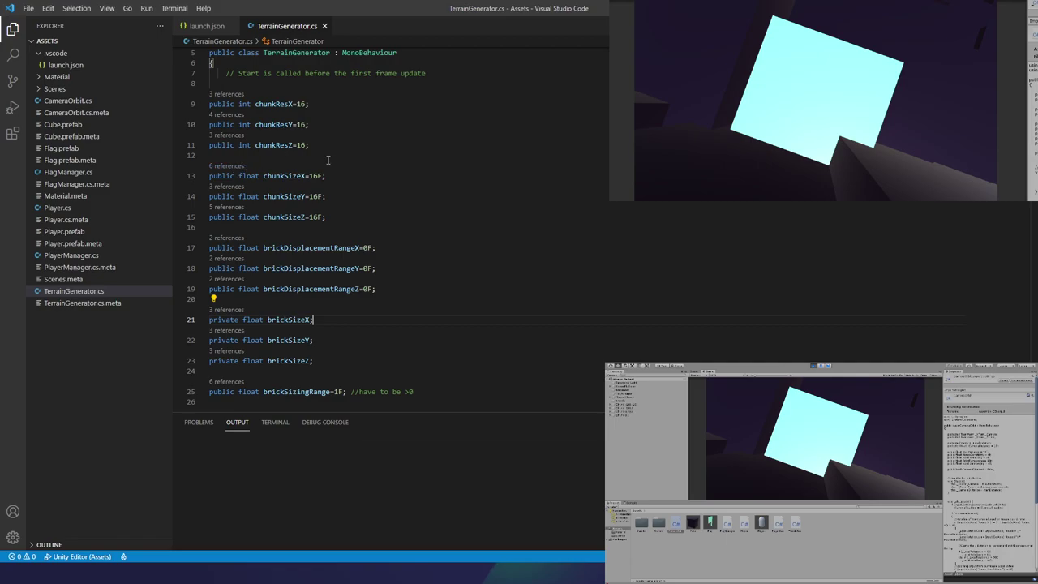
{"action": "scroll", "coordinate": [234, 169], "scroll_direction": "down", "scroll_amount": 4}
{"action": "scroll", "coordinate": [412, 213], "scroll_direction": "down", "scroll_amount": 20}
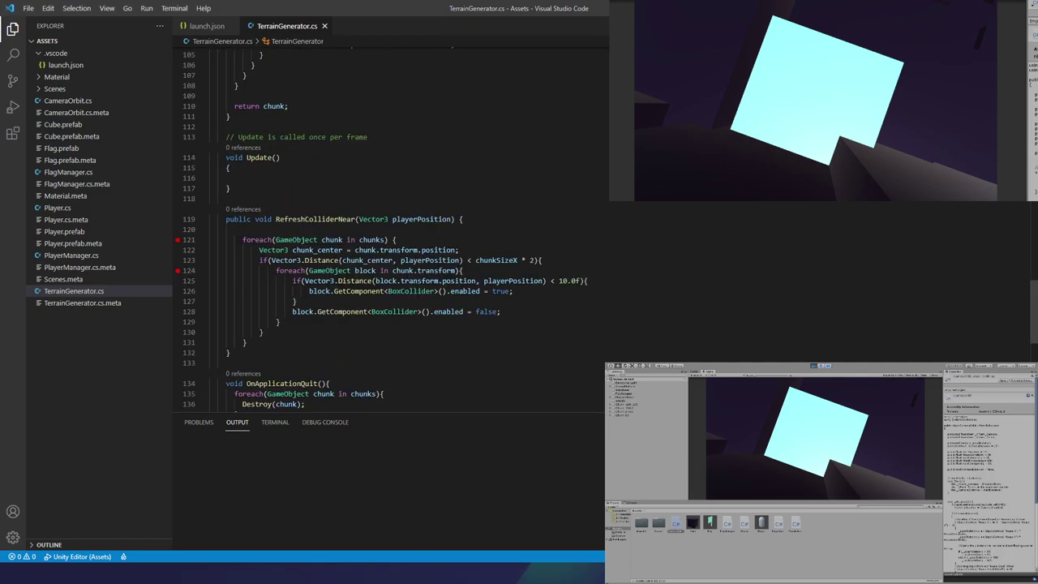
{"action": "scroll", "coordinate": [412, 213], "scroll_direction": "down", "scroll_amount": 2}
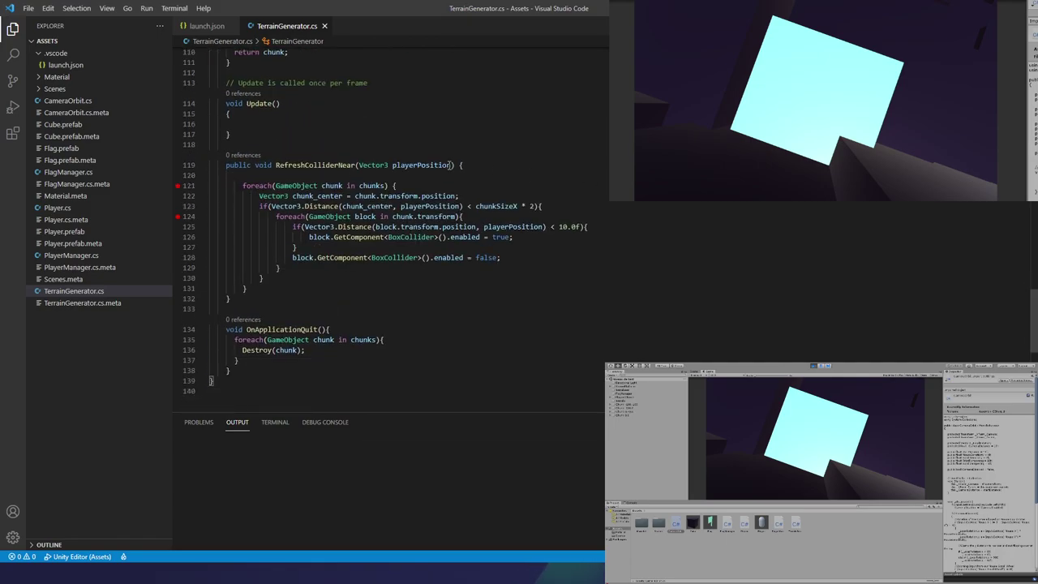
- Add a dot after chunk.transform on line 124 and list its member suggestions, then switch to the browser
{"action": "left_click", "coordinate": [459, 217]}
{"action": "type", "text": "."}
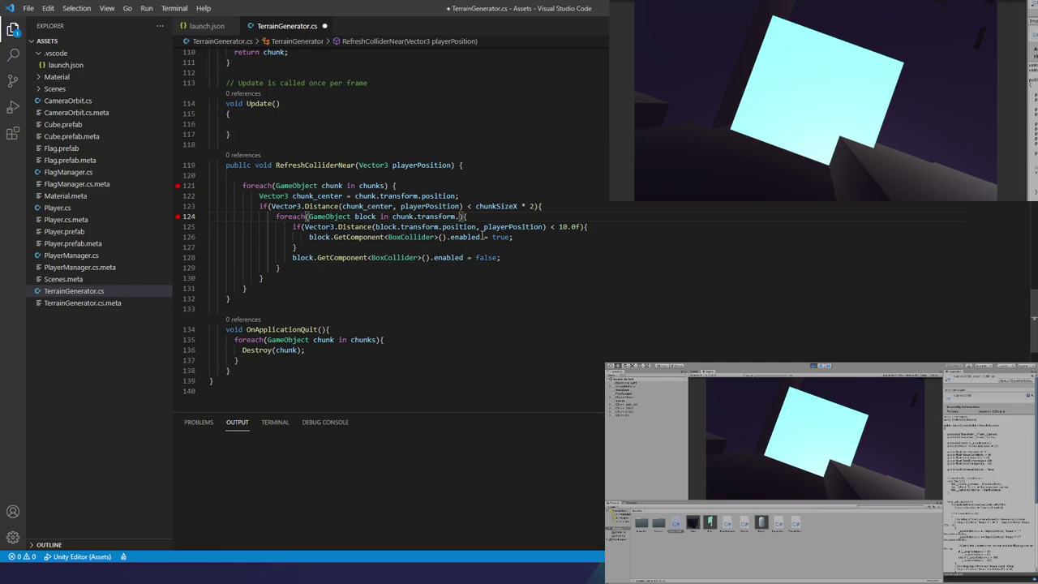
{"action": "key", "text": "ctrl+space"}
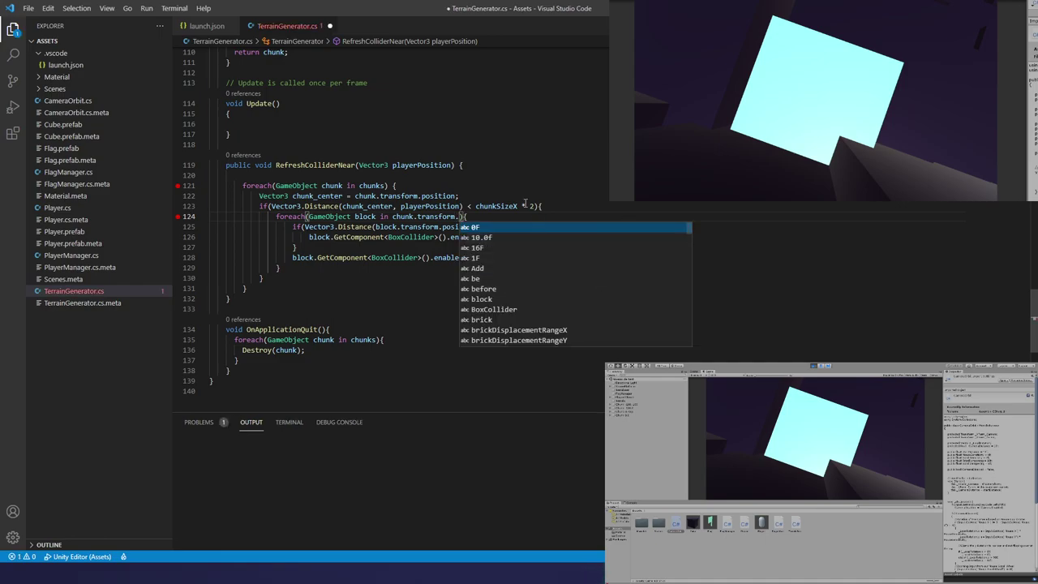
{"action": "left_click", "coordinate": [492, 206]}
{"action": "left_click", "coordinate": [459, 216]}
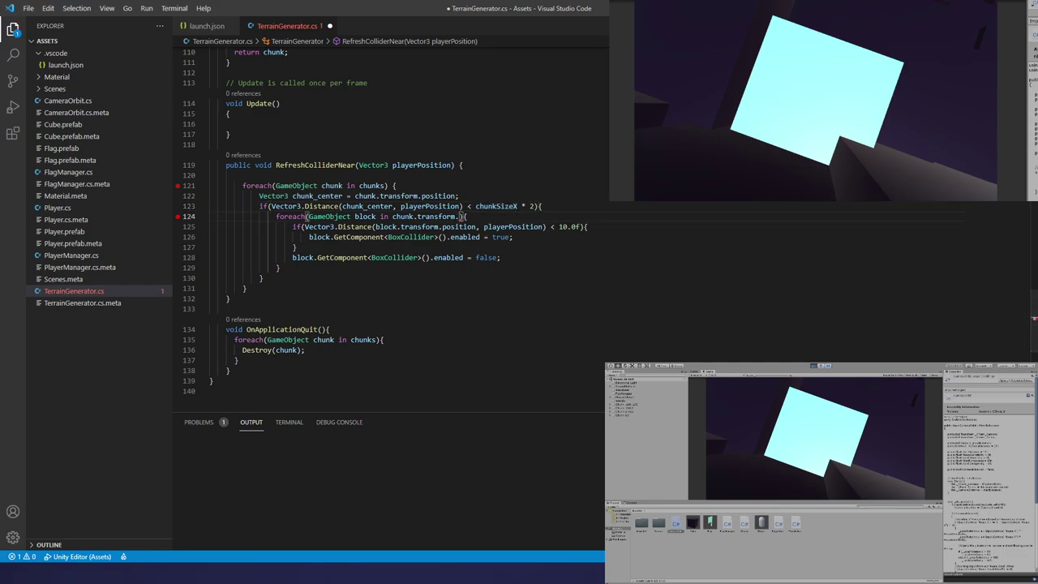
{"action": "key", "text": "alt+Tab"}
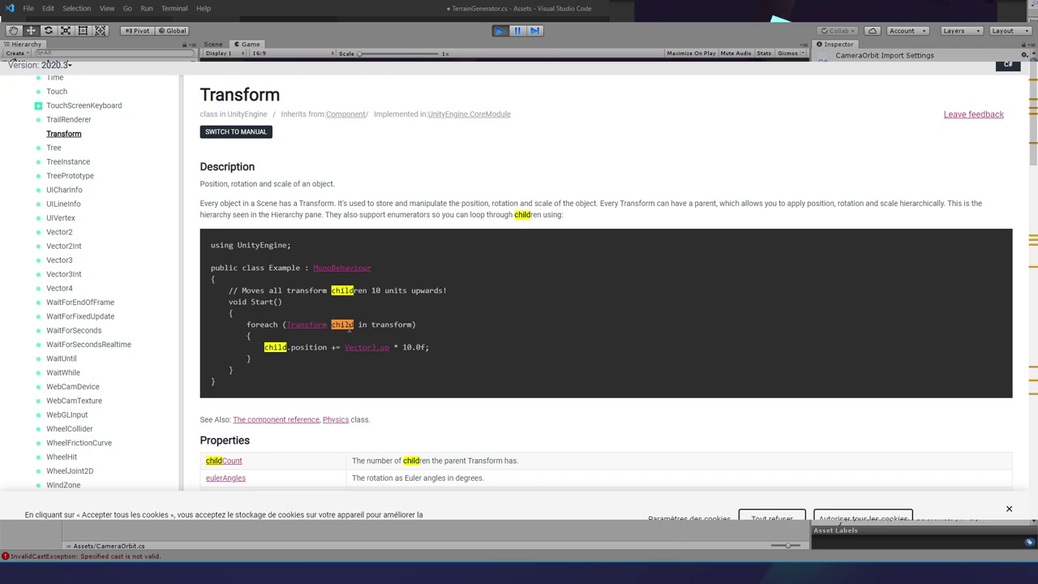
- Find the foreach (Transform child in transform) example on the Transform page and select 'child in transform'
{"action": "scroll", "coordinate": [362, 324], "scroll_direction": "down", "scroll_amount": 1}
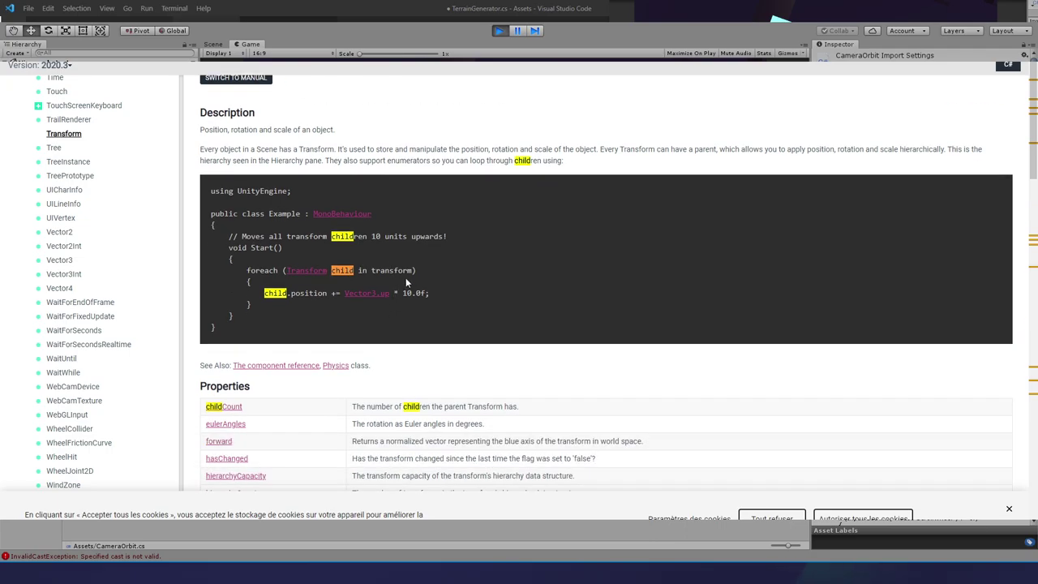
{"action": "mouse_move", "coordinate": [412, 270]}
{"action": "left_mouse_down"}
{"action": "mouse_move", "coordinate": [351, 272]}
{"action": "mouse_move", "coordinate": [377, 266]}
{"action": "left_mouse_up"}
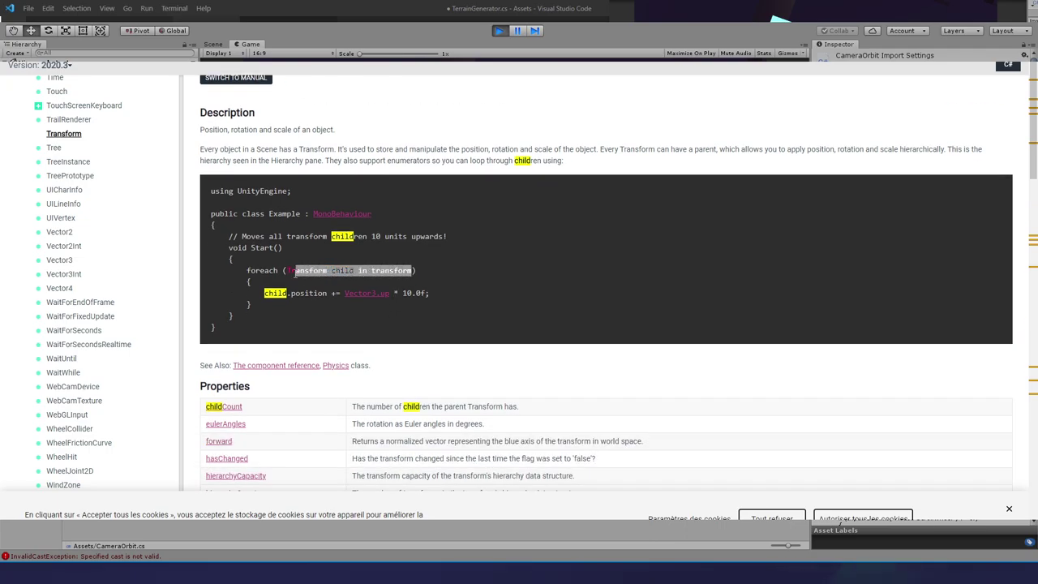
{"action": "left_click", "coordinate": [377, 266]}
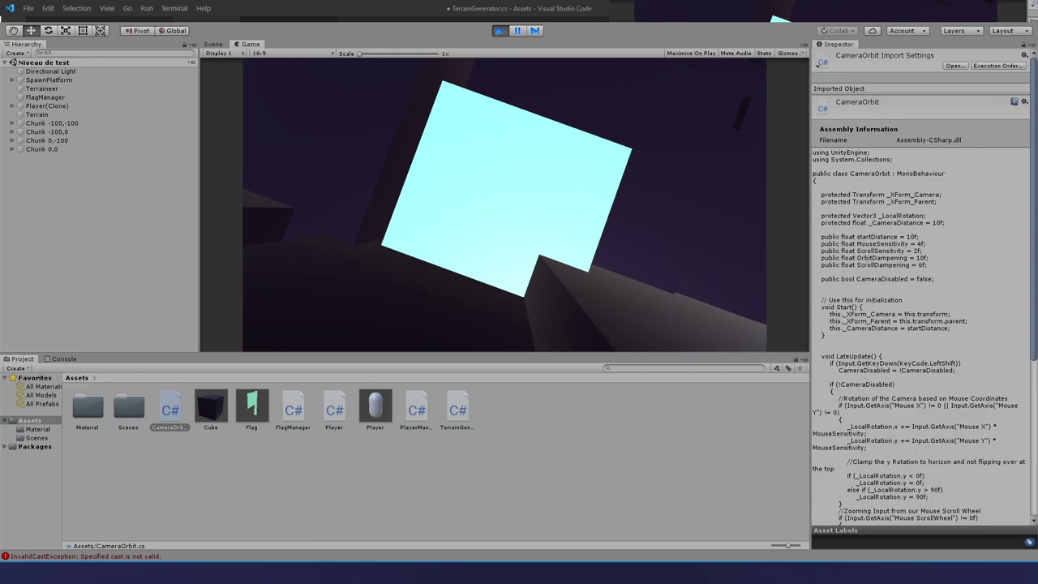
- Make line 124 loop foreach (Transform block in chunk.transform), with no trailing dot
{"action": "key", "text": "alt+Tab"}
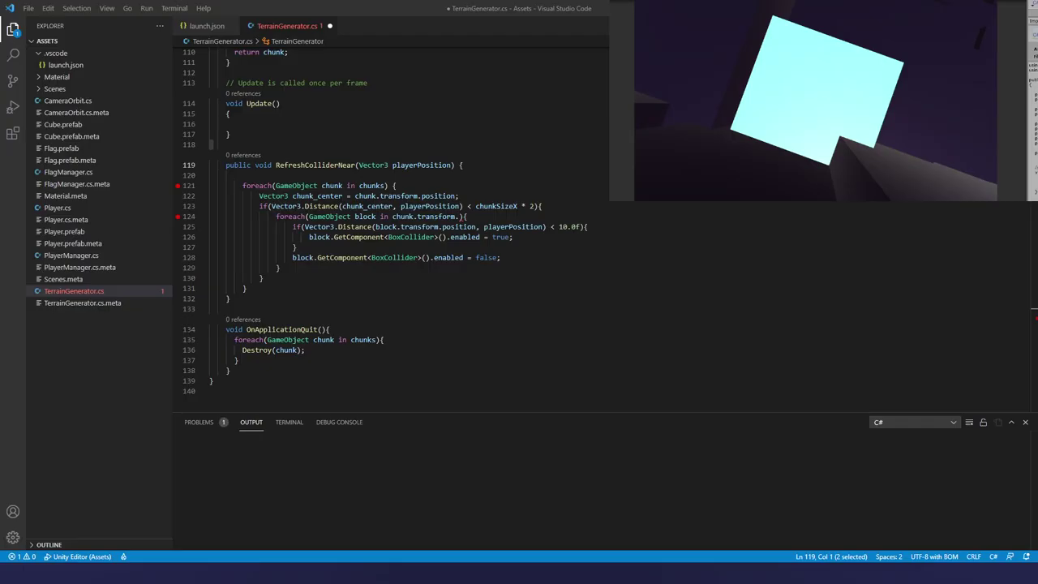
{"action": "key", "text": "alt+Tab"}
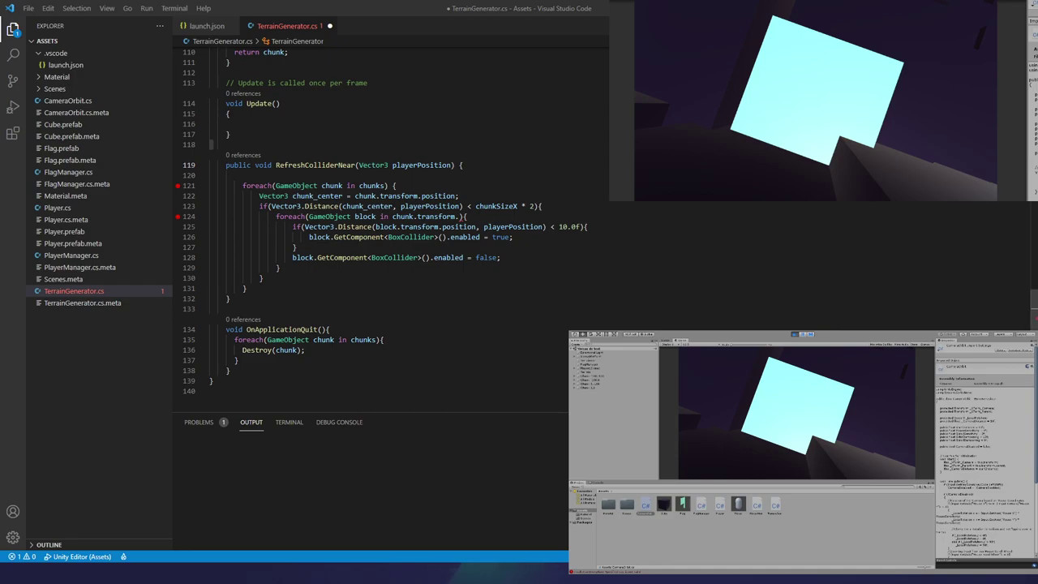
{"action": "left_click", "coordinate": [463, 216]}
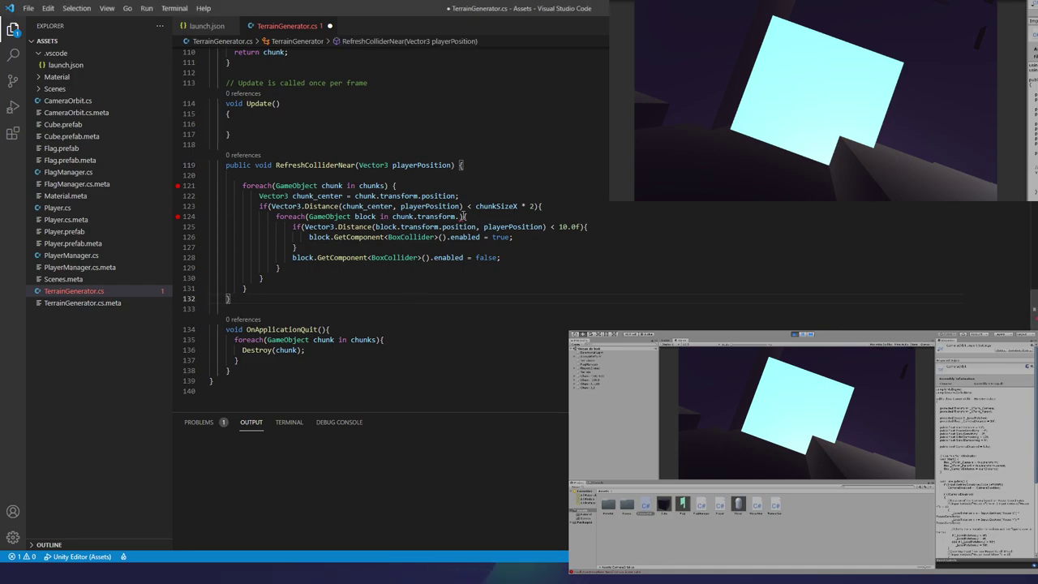
{"action": "key", "text": "BackSpace"}
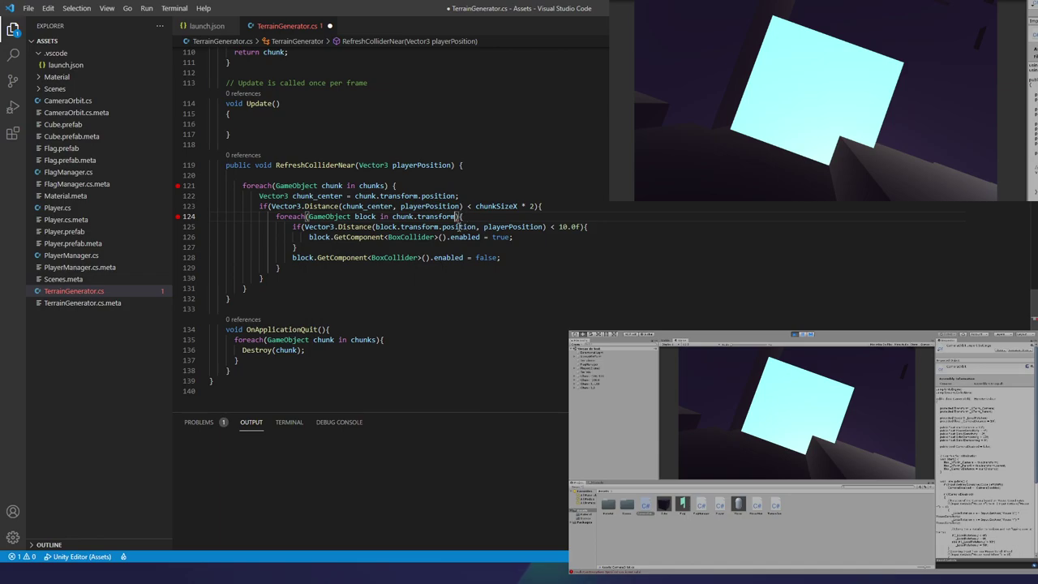
{"action": "left_click", "coordinate": [331, 217]}
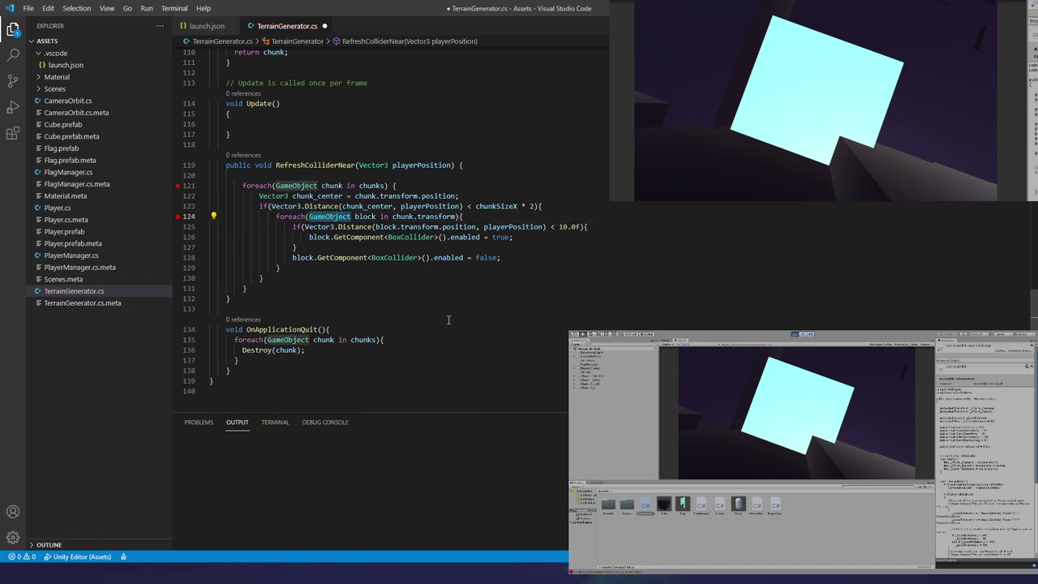
{"action": "type", "text": "Transform"}
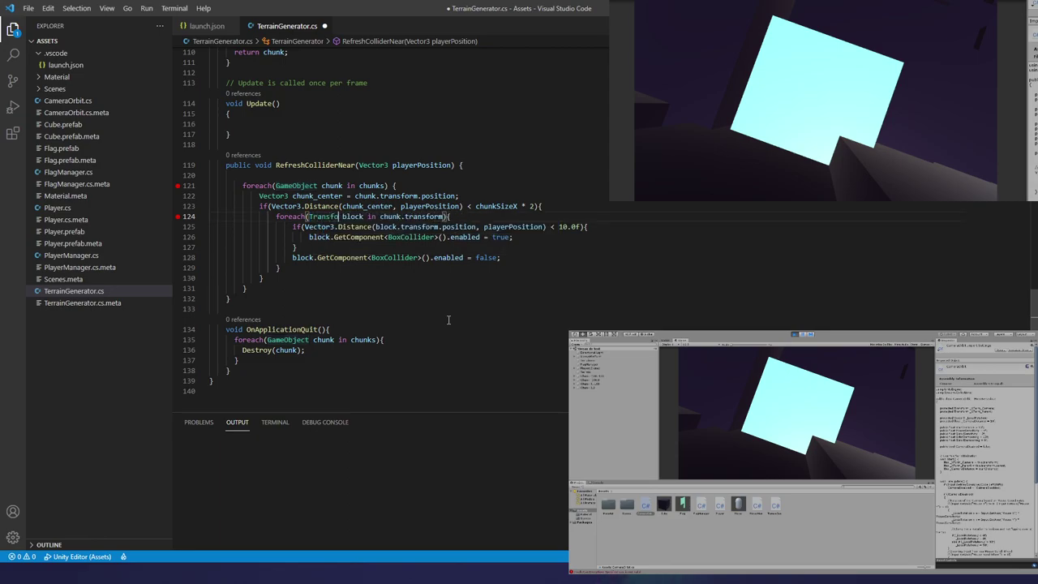
- Change the distance check on line 125 to use block.position instead of block.transform.position
{"action": "left_click", "coordinate": [364, 216]}
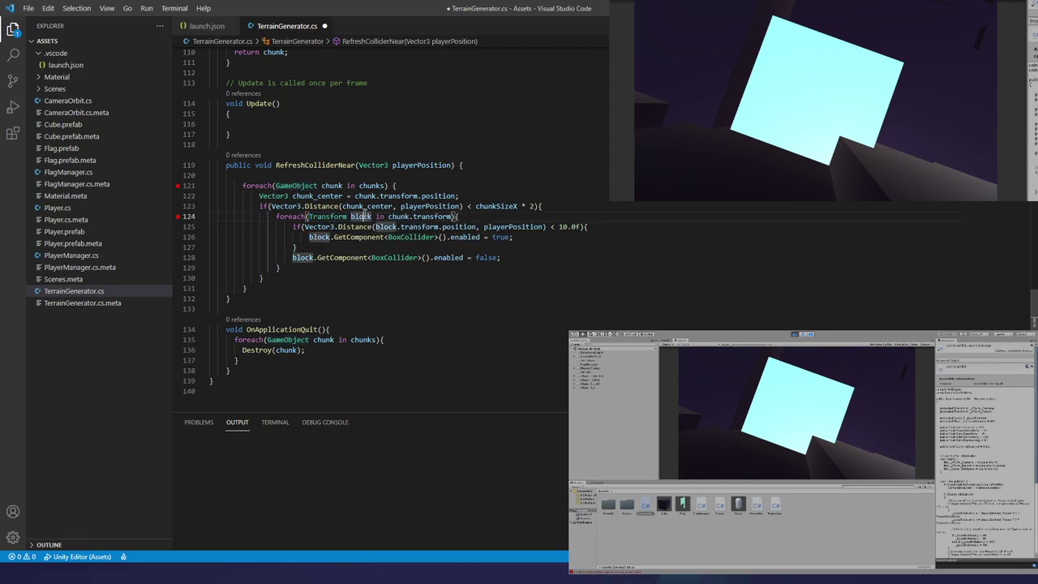
{"action": "left_click", "coordinate": [419, 217]}
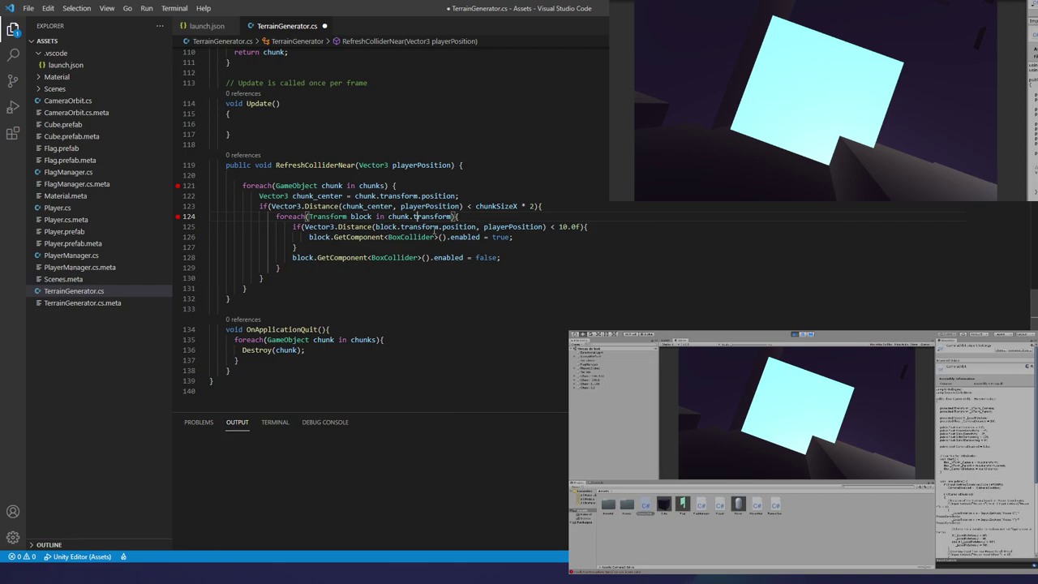
{"action": "left_click_drag", "start_coordinate": [437, 227], "coordinate": [395, 227]}
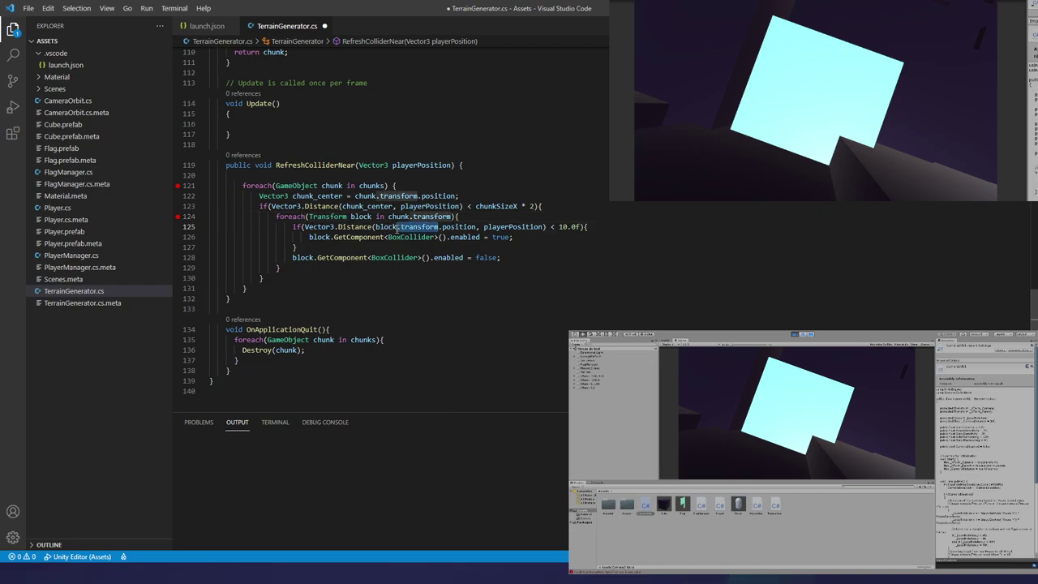
{"action": "key", "text": "BackSpace"}
{"action": "key", "text": "Escape"}
{"action": "left_click", "coordinate": [438, 227]}
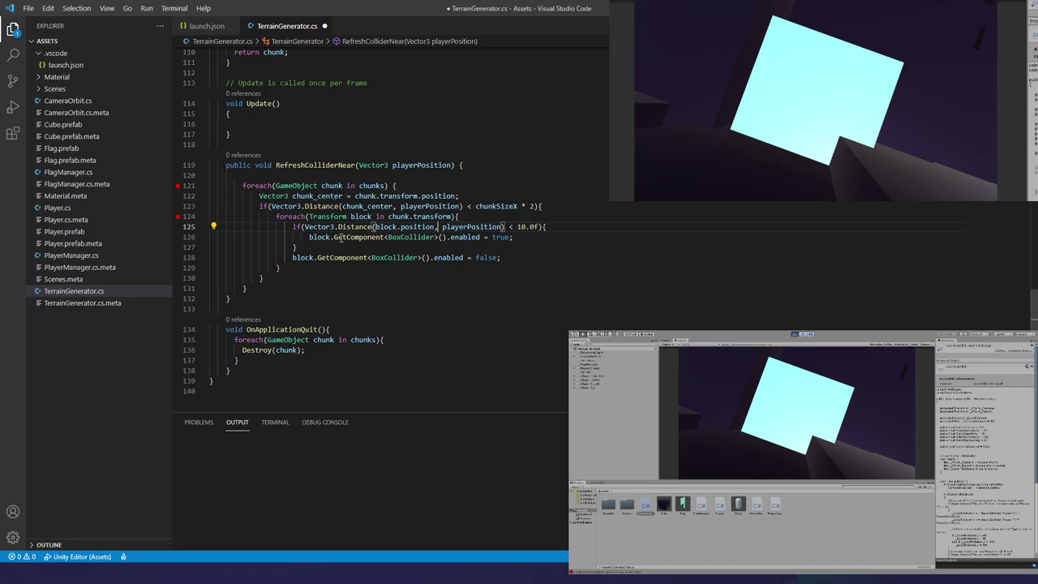
{"action": "left_click", "coordinate": [348, 236]}
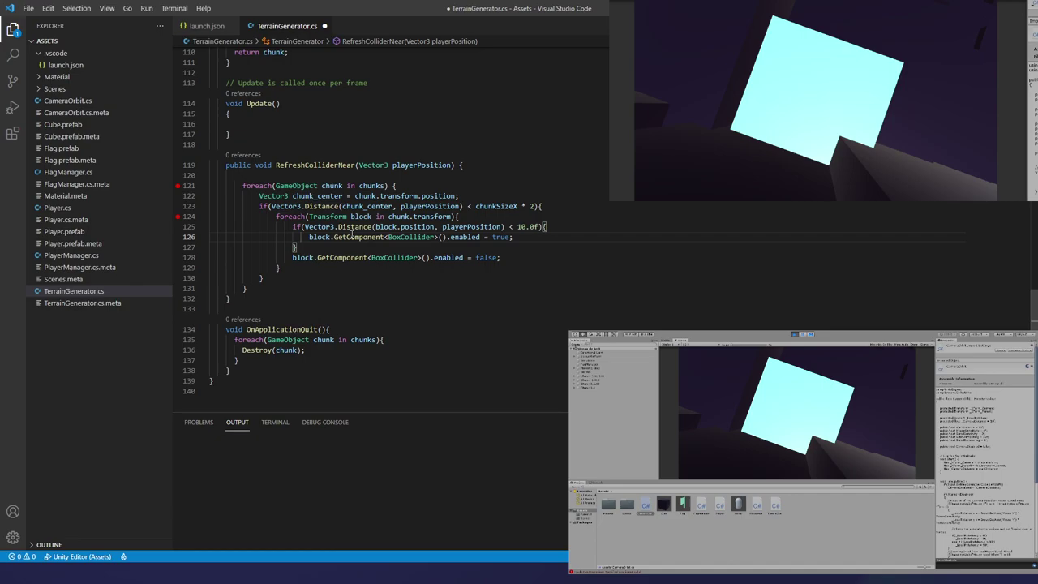
{"action": "left_click", "coordinate": [1034, 308]}
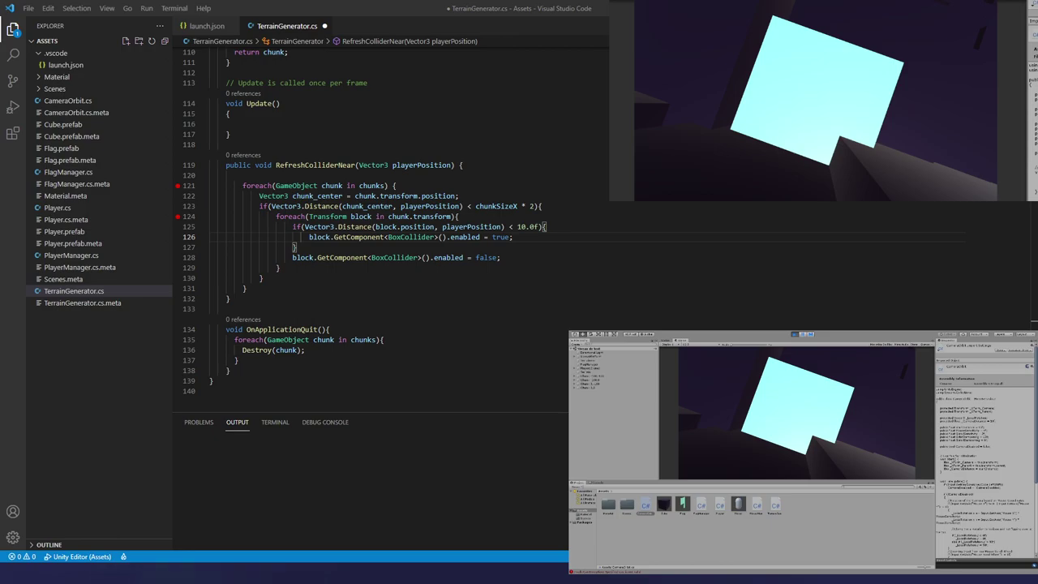
- Save TerrainGenerator.cs and start the game in play mode
{"action": "left_click", "coordinate": [452, 250]}
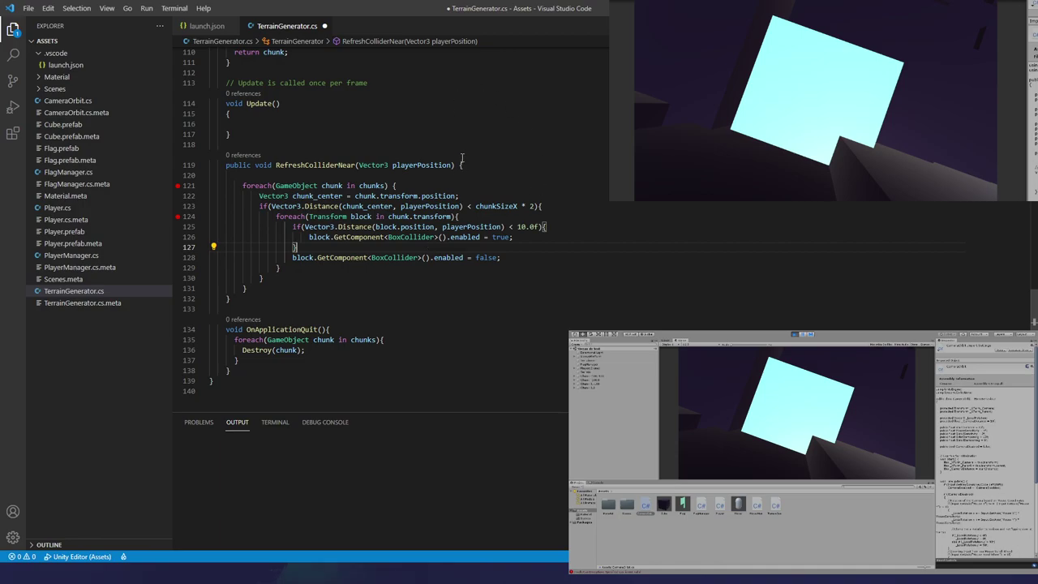
{"action": "left_click", "coordinate": [212, 144]}
{"action": "key", "text": "ctrl+s"}
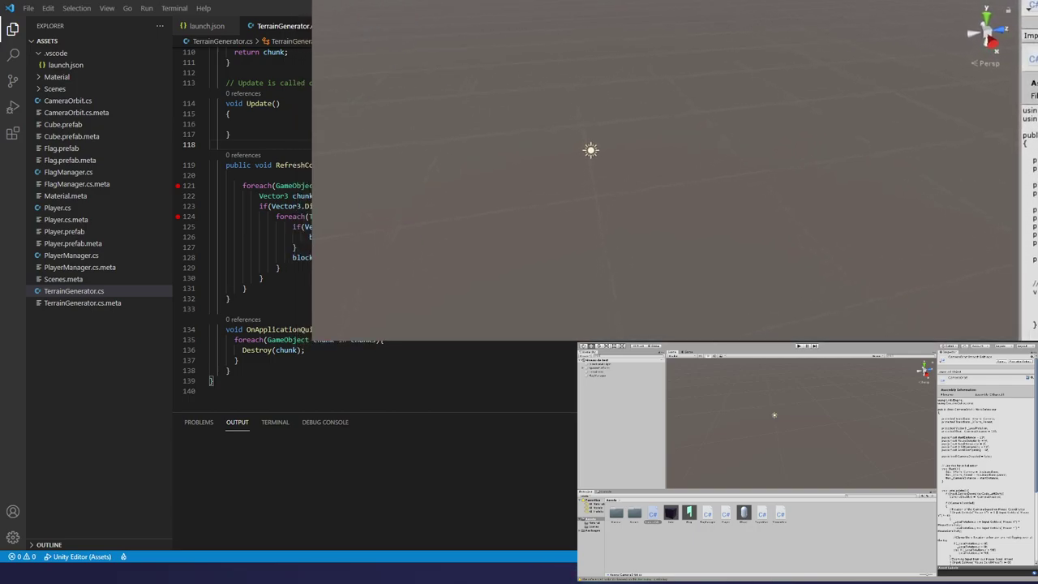
{"action": "key", "text": "ctrl+p"}
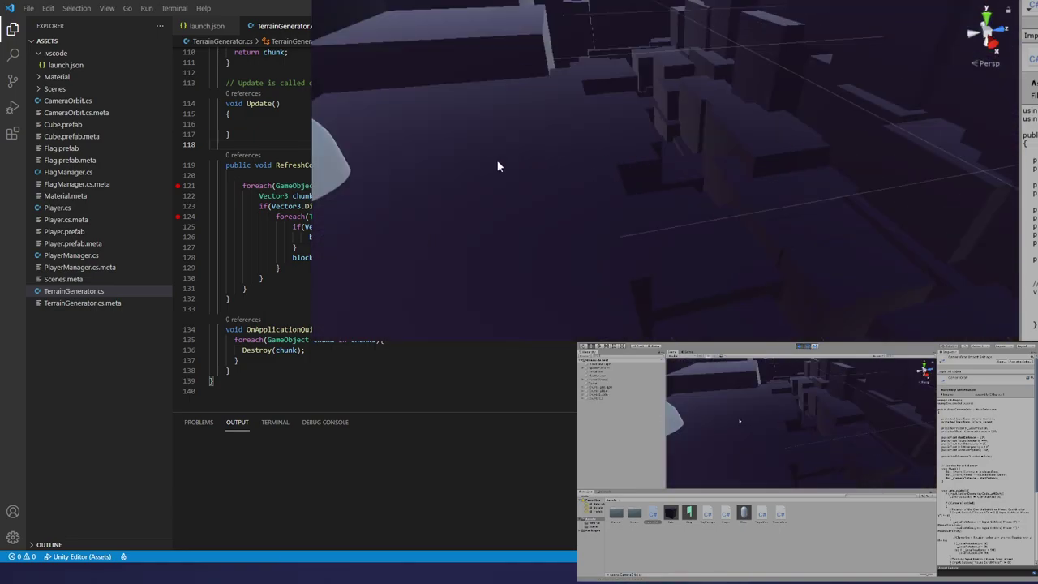
- Orbit the camera around the player capsule and its cyan block, then select a nearby cube in Scene view
{"action": "scroll", "coordinate": [498, 166], "scroll_direction": "down", "scroll_amount": 5}
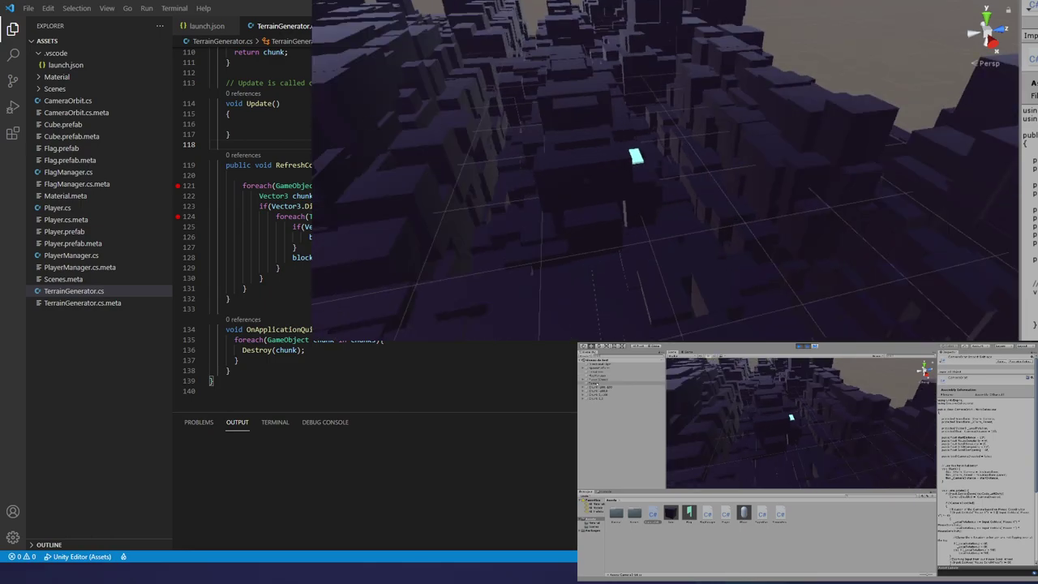
{"action": "left_click", "coordinate": [626, 130]}
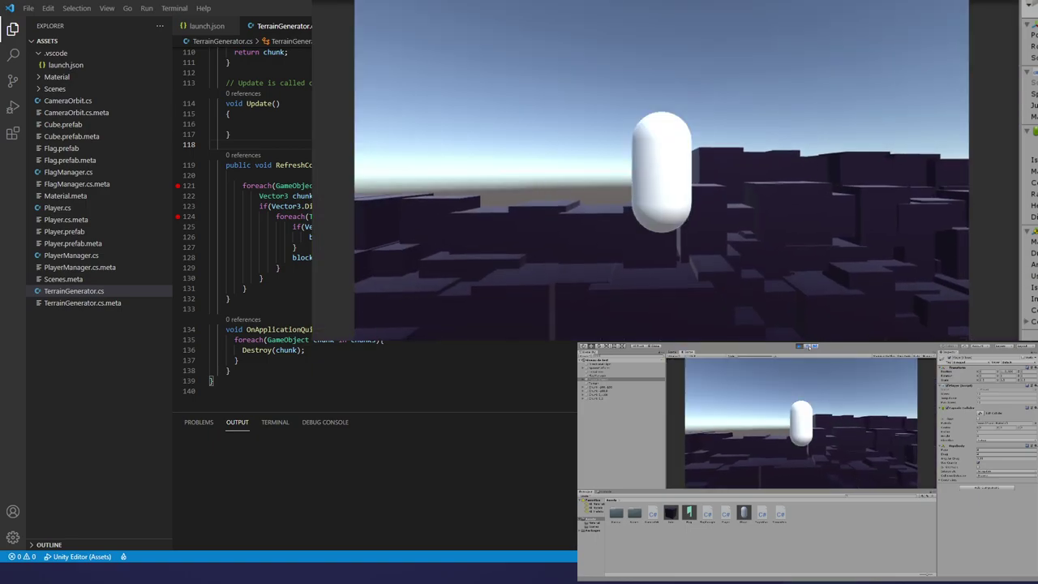
{"action": "left_click_drag", "start_coordinate": [552, 77], "coordinate": [450, 38]}
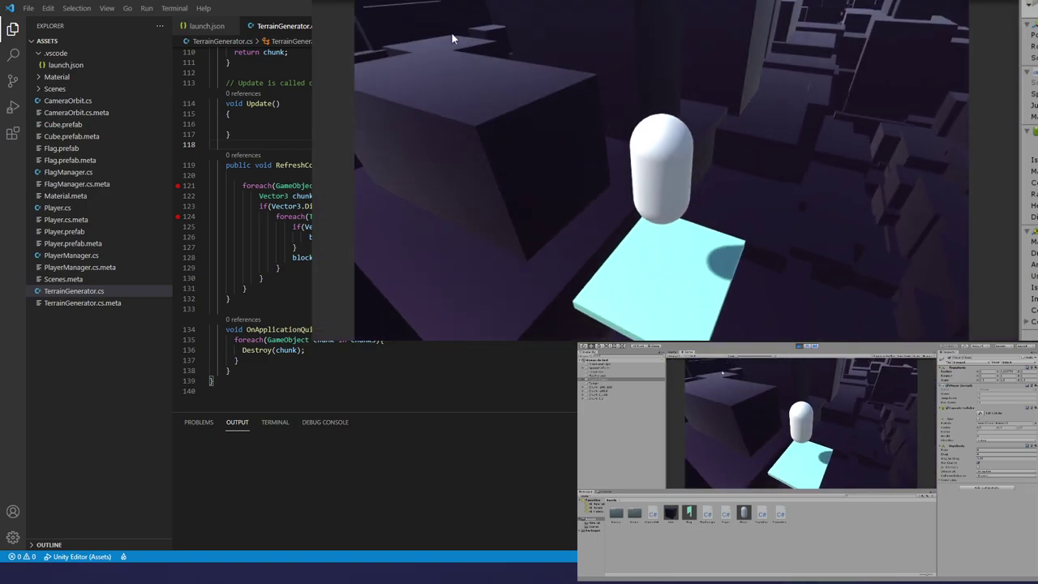
{"action": "mouse_move", "coordinate": [451, 38]}
{"action": "left_mouse_down"}
{"action": "mouse_move", "coordinate": [346, 99]}
{"action": "mouse_move", "coordinate": [375, 146]}
{"action": "mouse_move", "coordinate": [489, 145]}
{"action": "mouse_move", "coordinate": [484, 191]}
{"action": "mouse_move", "coordinate": [521, 107]}
{"action": "mouse_move", "coordinate": [497, 49]}
{"action": "mouse_move", "coordinate": [492, 75]}
{"action": "mouse_move", "coordinate": [610, 403]}
{"action": "left_mouse_up"}
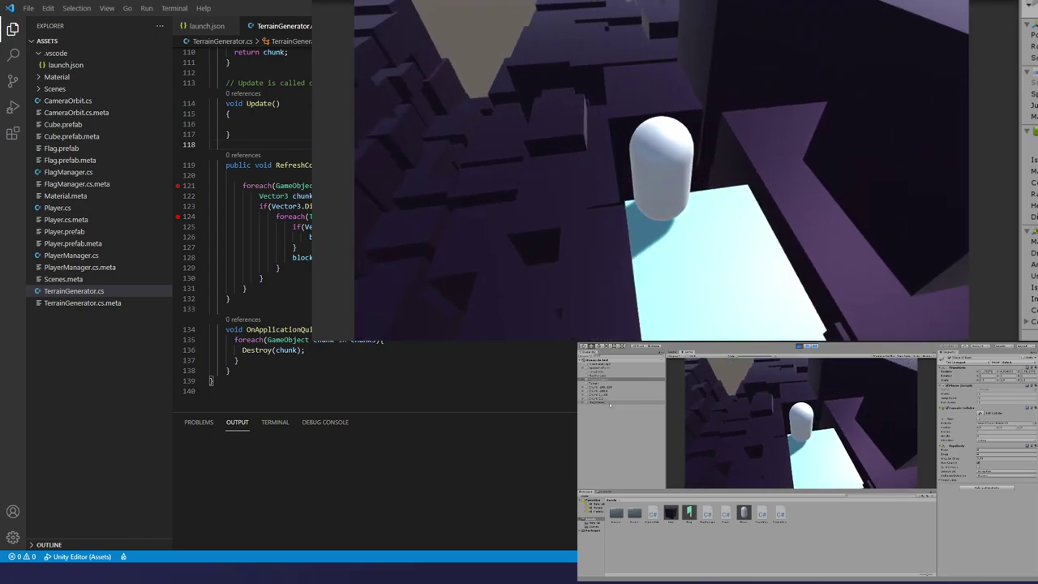
{"action": "left_click_drag", "start_coordinate": [400, 111], "coordinate": [340, 2]}
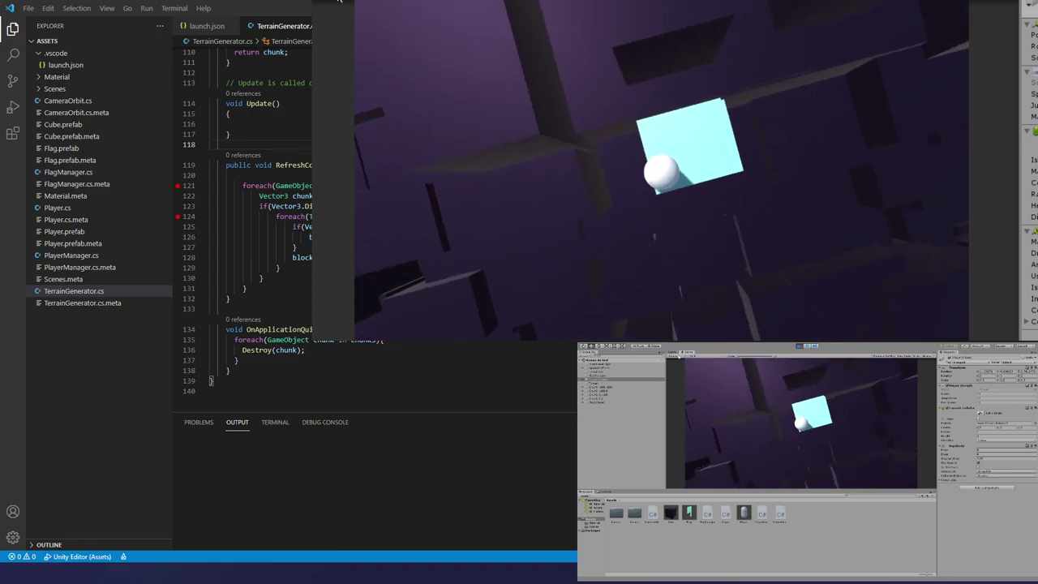
{"action": "left_click", "coordinate": [675, 352]}
{"action": "left_click", "coordinate": [591, 170]}
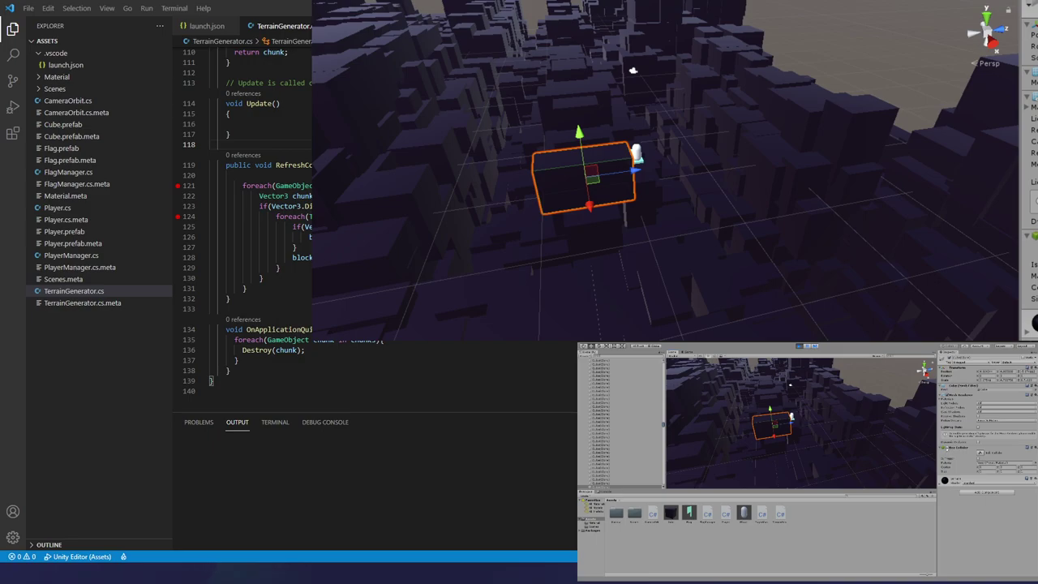
{"action": "left_click", "coordinate": [252, 512]}
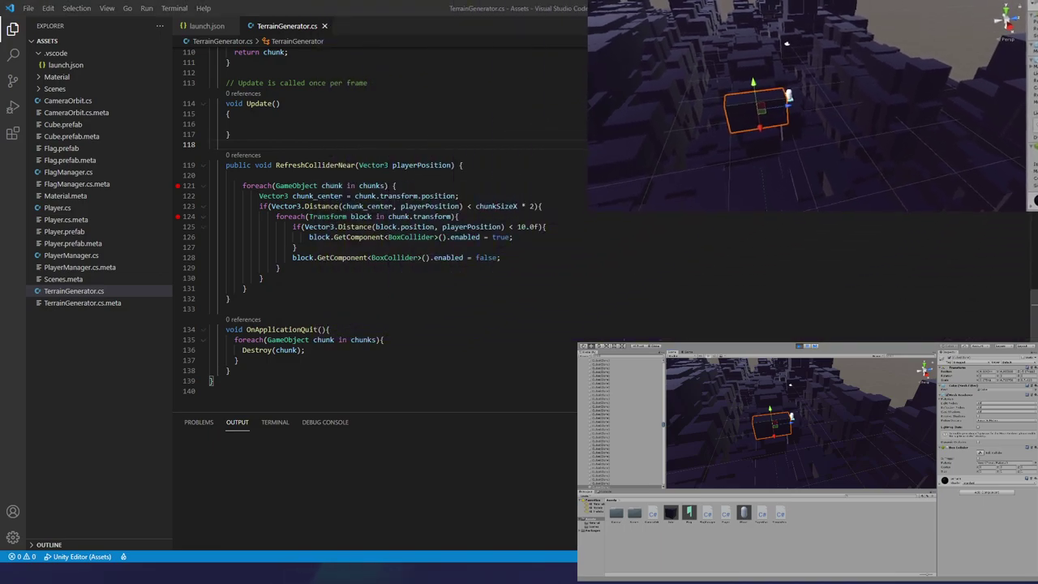
- Attach the debugger to the Unity Editor and step from the line 124 breakpoint to line 125
{"action": "left_click", "coordinate": [12, 107]}
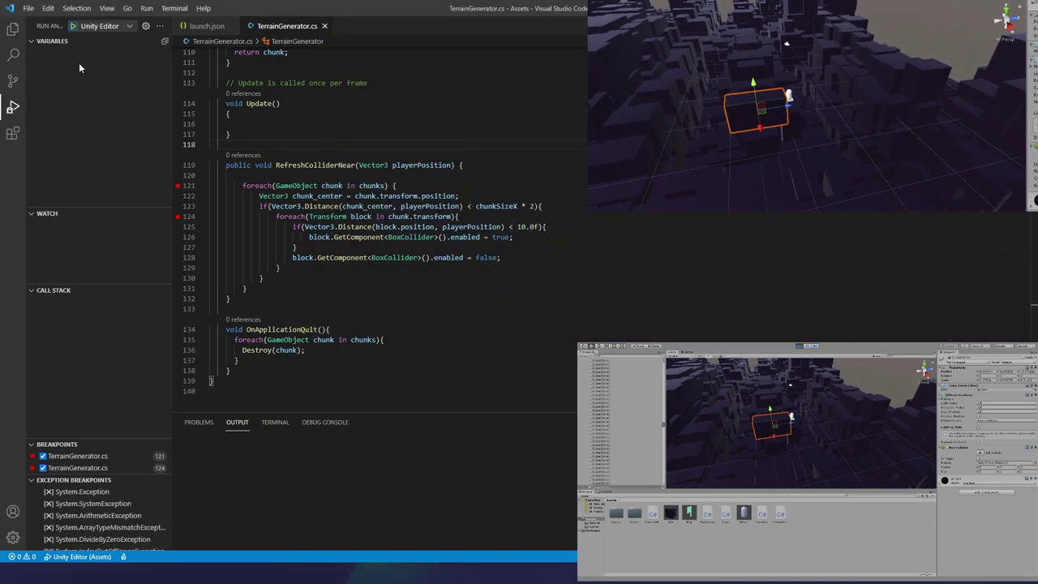
{"action": "left_click", "coordinate": [73, 26]}
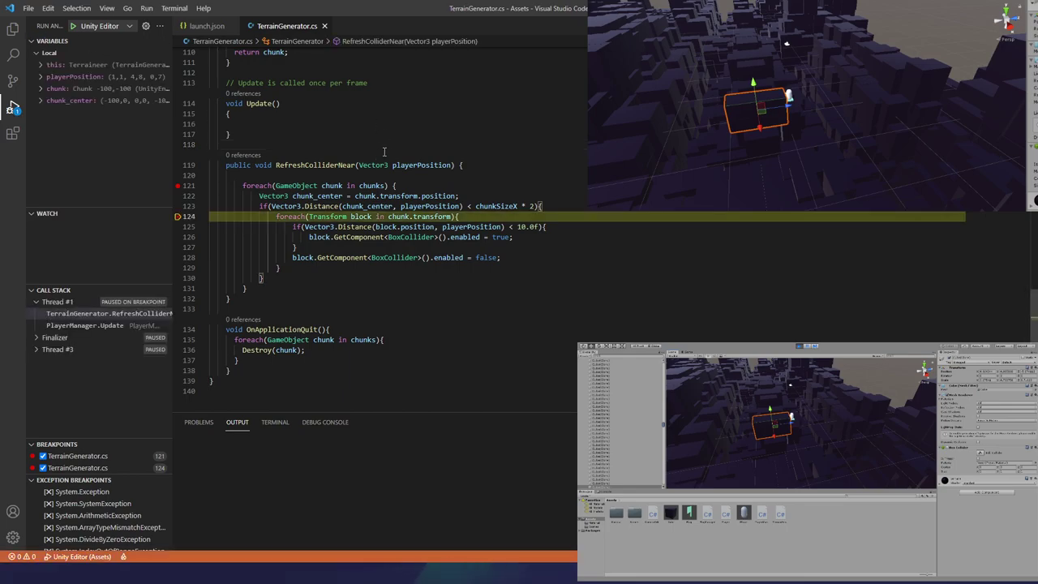
{"action": "left_click", "coordinate": [354, 216]}
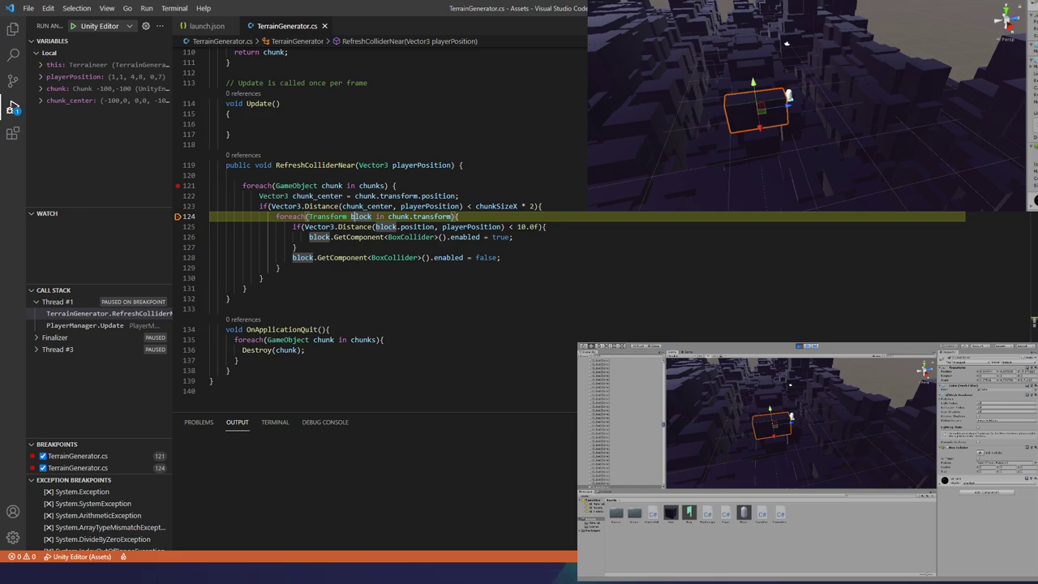
{"action": "left_click", "coordinate": [281, 268]}
{"action": "mouse_move", "coordinate": [397, 218]}
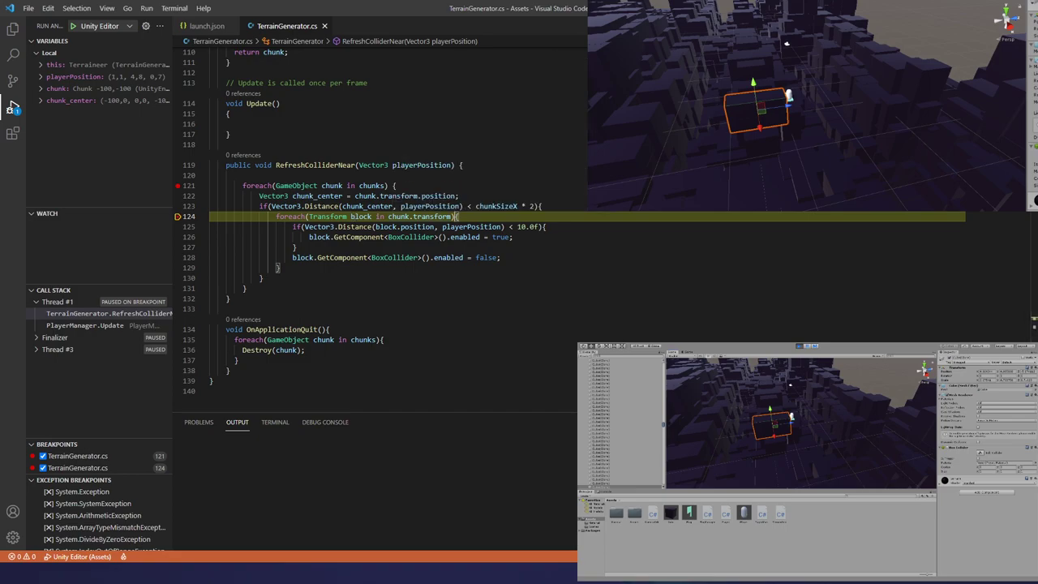
{"action": "key", "text": "F10"}
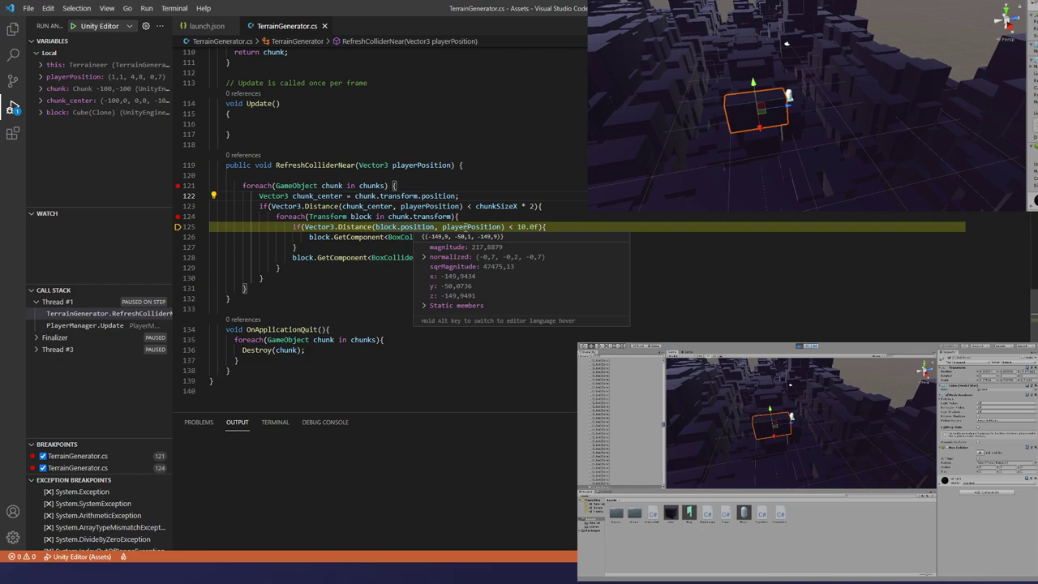
- Inspect the block's position values, continue to the next breakpoint hit, and stop debugging
{"action": "mouse_move", "coordinate": [463, 227]}
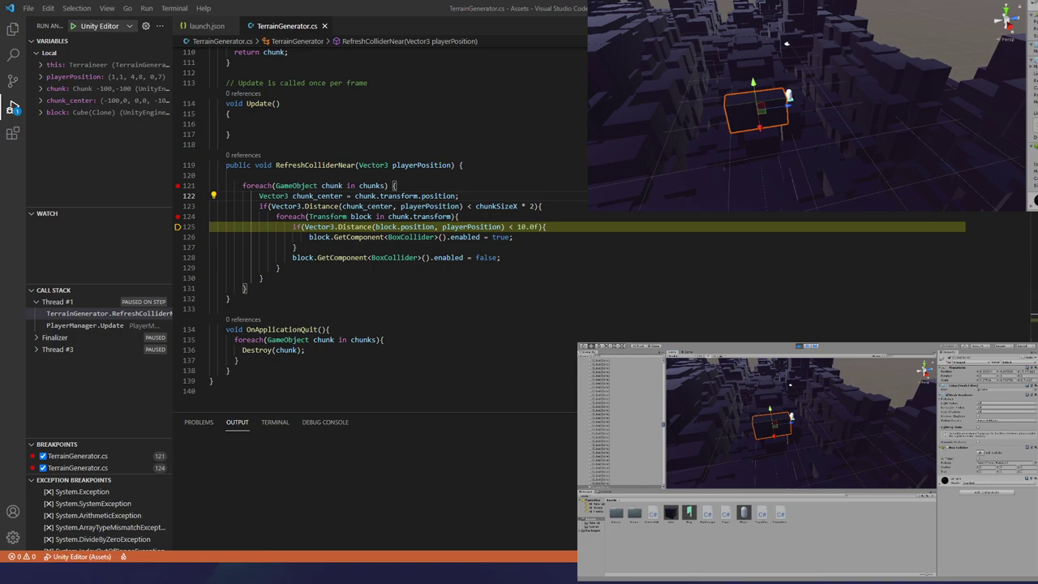
{"action": "key", "text": "alt+Tab"}
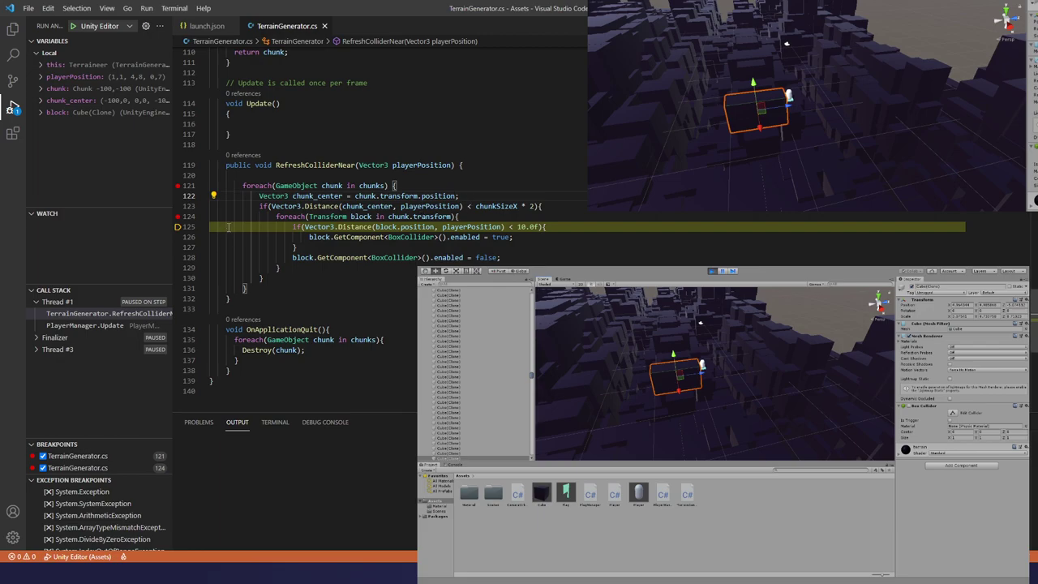
{"action": "key", "text": "F5"}
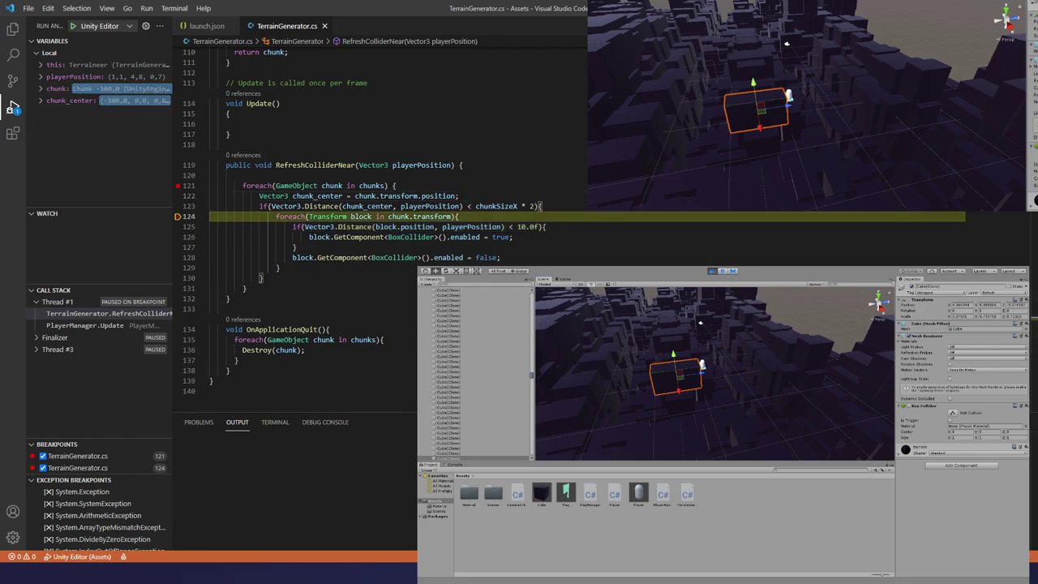
{"action": "key", "text": "shift+F5"}
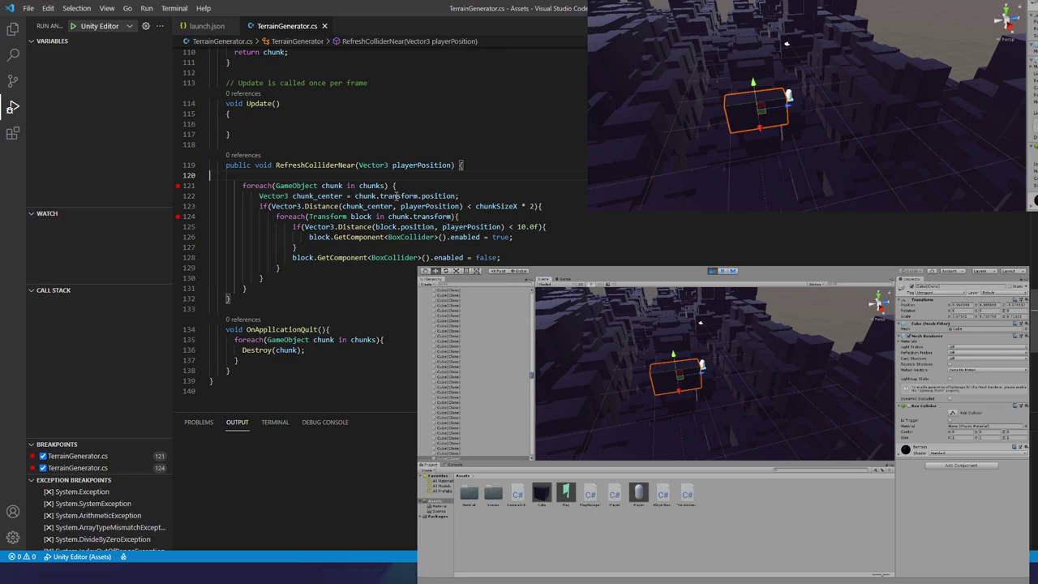
- Check the playerPosition and RefreshColliderNear usages, then open Player.cs from the Explorer
{"action": "left_click", "coordinate": [421, 166]}
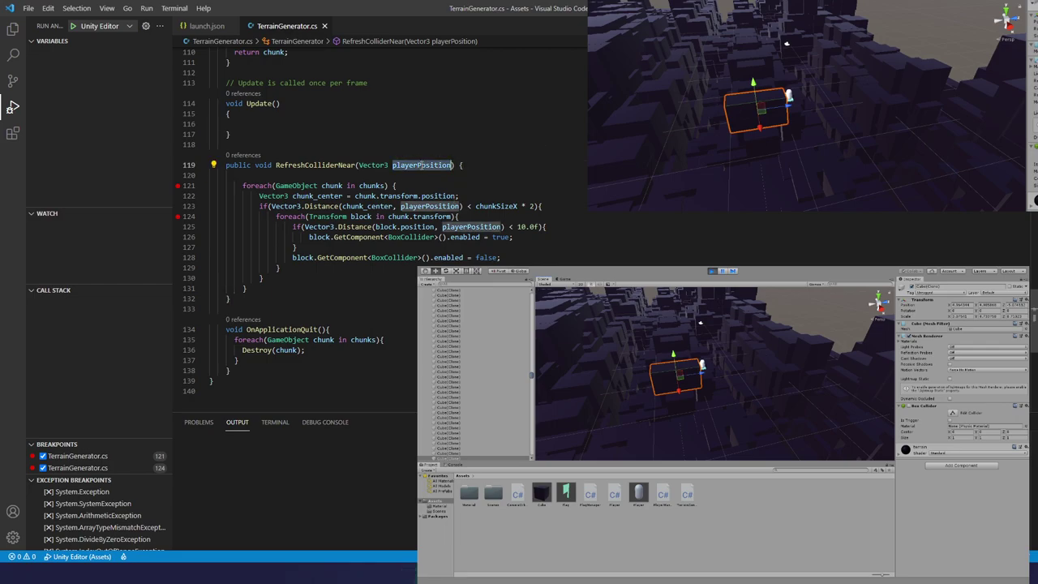
{"action": "scroll", "coordinate": [369, 111], "scroll_direction": "up", "scroll_amount": 3}
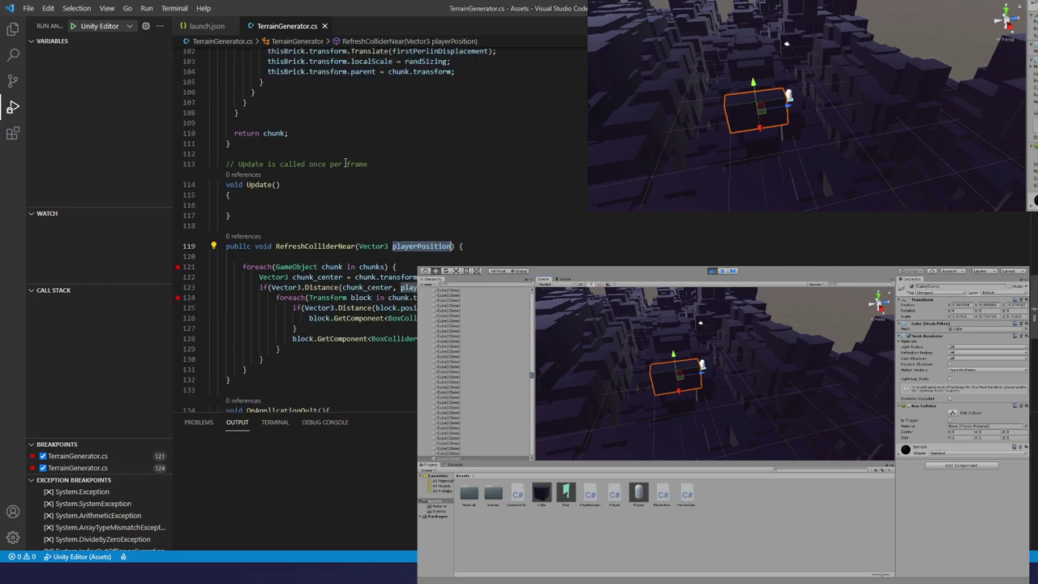
{"action": "left_click", "coordinate": [319, 247]}
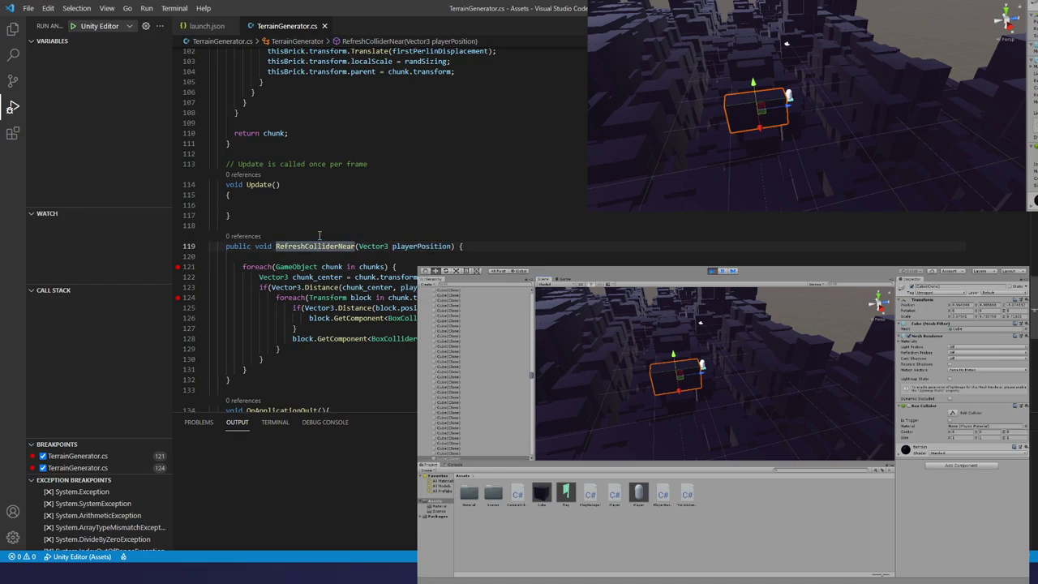
{"action": "left_click", "coordinate": [13, 28]}
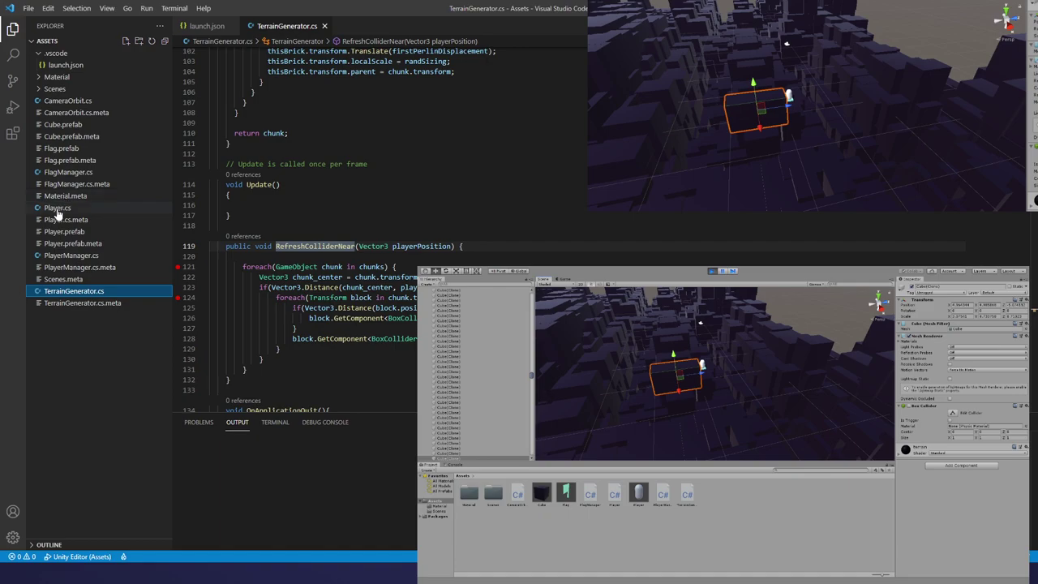
{"action": "left_click", "coordinate": [57, 208]}
{"action": "scroll", "coordinate": [318, 229], "scroll_direction": "down", "scroll_amount": 3}
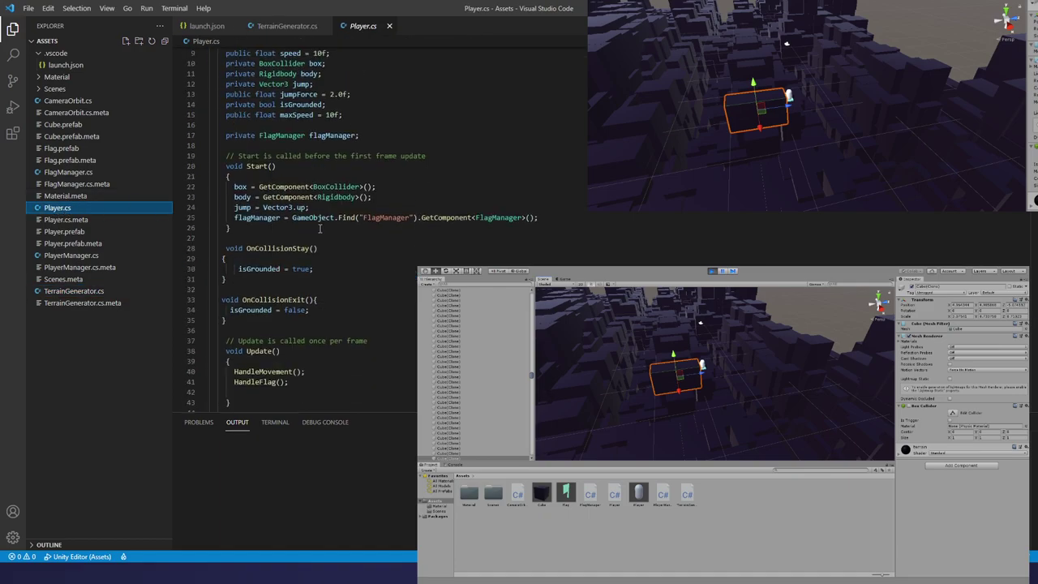
{"action": "scroll", "coordinate": [319, 229], "scroll_direction": "down", "scroll_amount": 4}
{"action": "scroll", "coordinate": [318, 228], "scroll_direction": "down", "scroll_amount": 2}
{"action": "scroll", "coordinate": [319, 229], "scroll_direction": "down", "scroll_amount": 5}
{"action": "scroll", "coordinate": [316, 230], "scroll_direction": "down", "scroll_amount": 5}
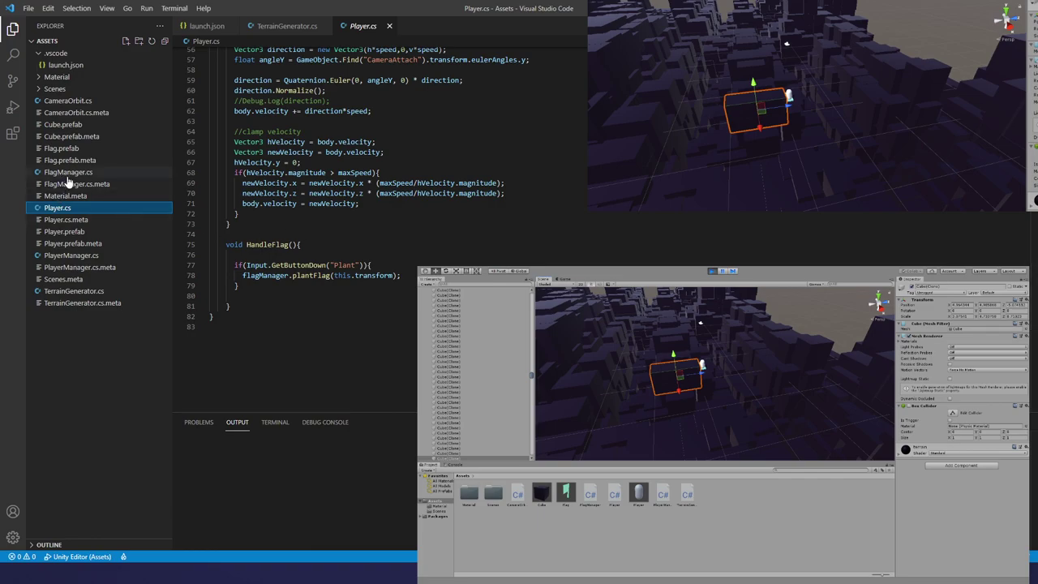
- Open PlayerManager.cs and examine the RefreshColliderNear call on line 21, selecting its transform argument
{"action": "left_click", "coordinate": [72, 257]}
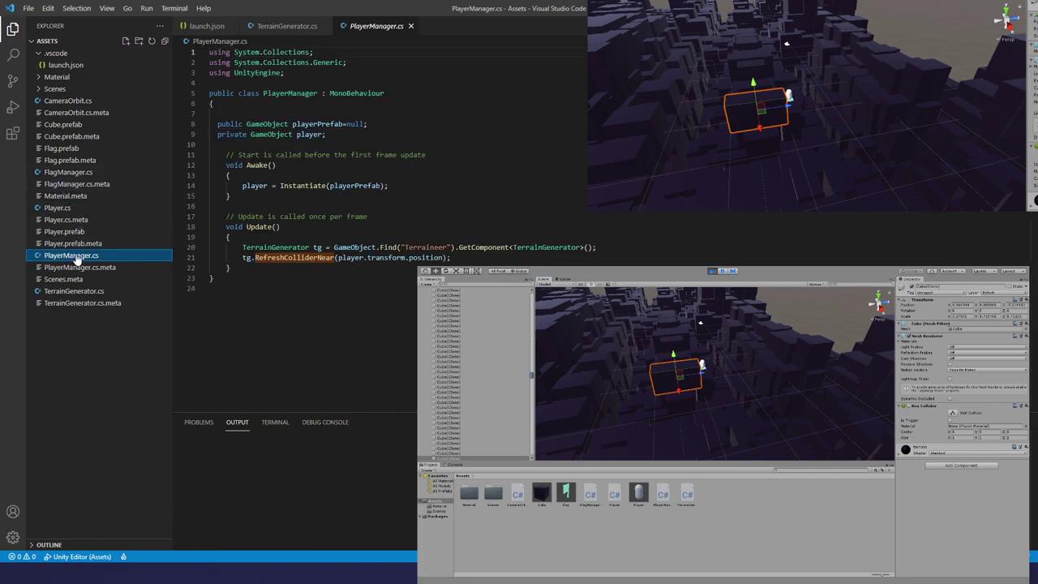
{"action": "left_click", "coordinate": [363, 258]}
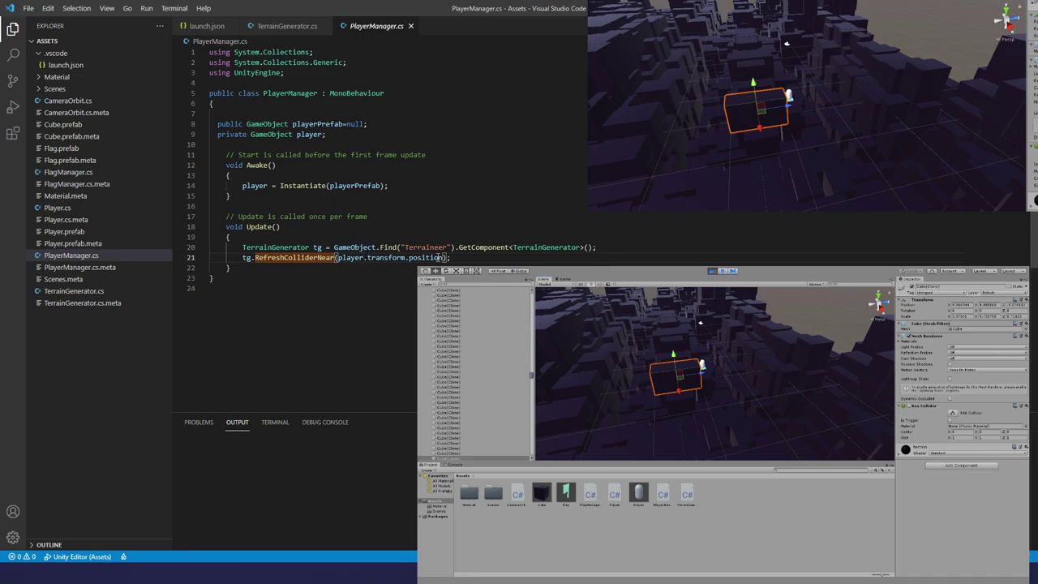
{"action": "double_click", "coordinate": [370, 256]}
{"action": "left_click", "coordinate": [471, 259]}
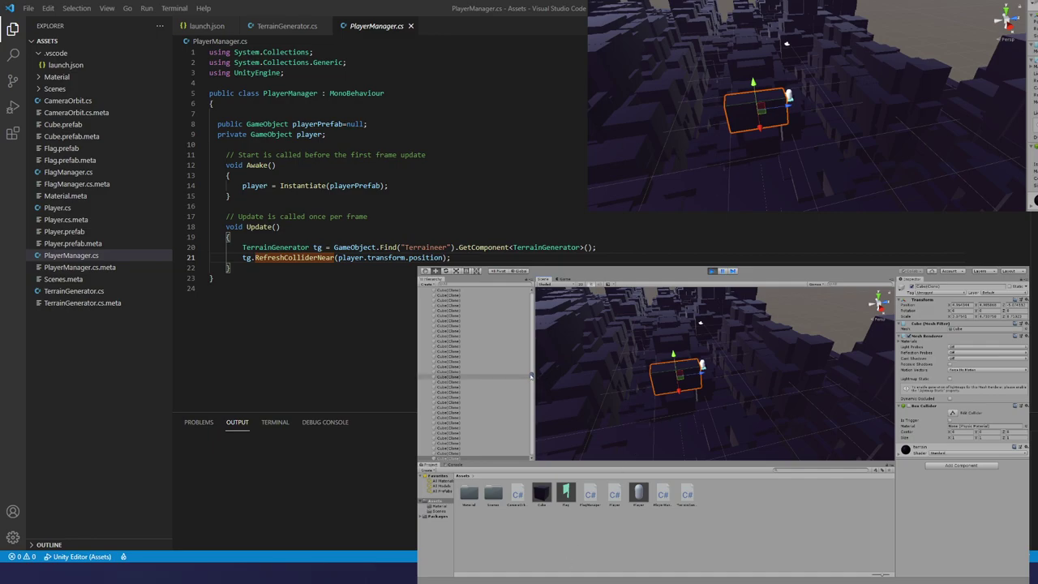
{"action": "left_click_drag", "start_coordinate": [532, 377], "coordinate": [541, 280]}
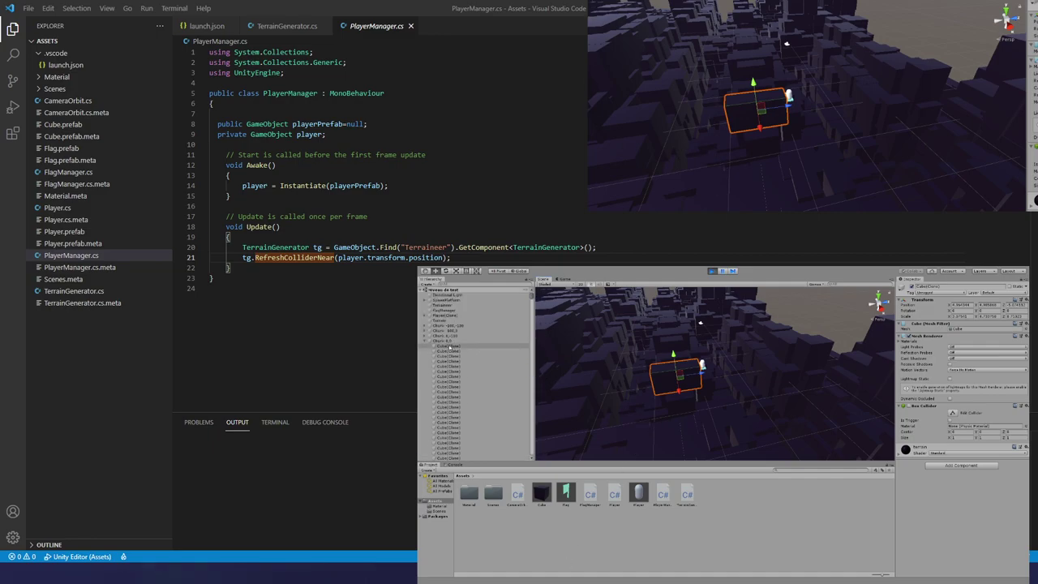
- Select a terrain Chunk and one of its Cube(Clone) blocks in Unity's Hierarchy
{"action": "left_click", "coordinate": [446, 346]}
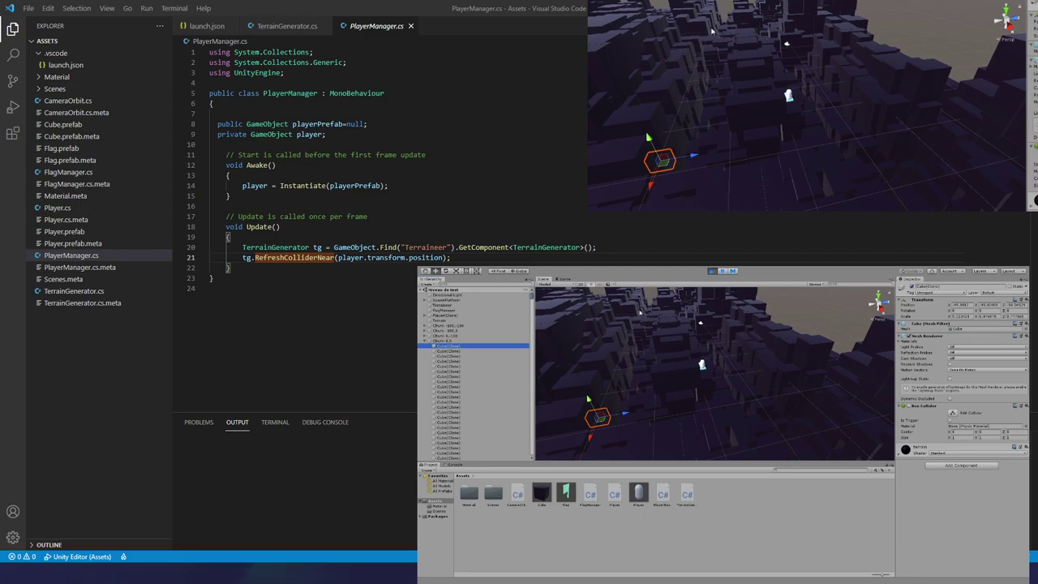
{"action": "left_click", "coordinate": [470, 334]}
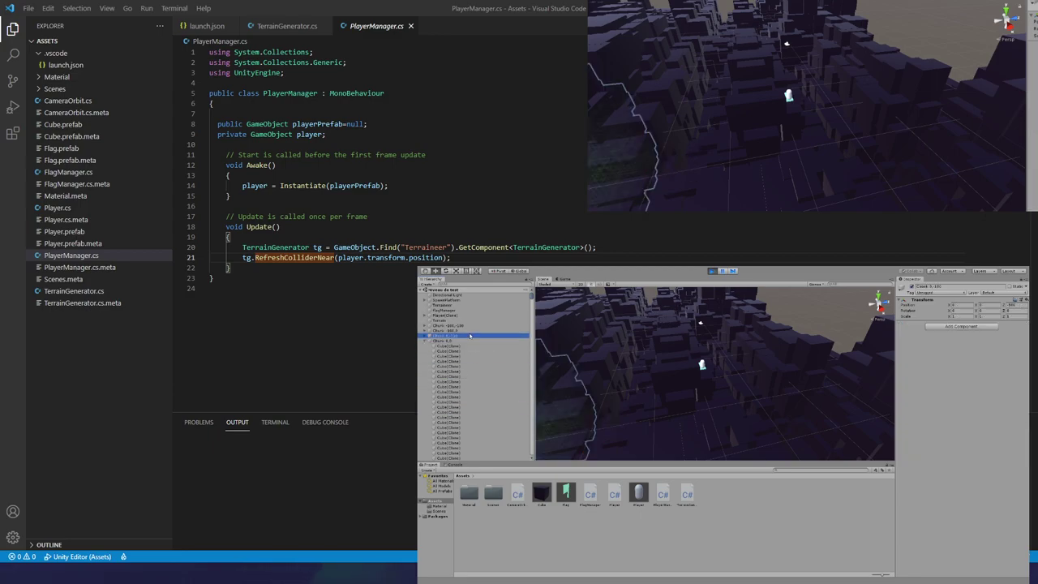
{"action": "left_click", "coordinate": [479, 374]}
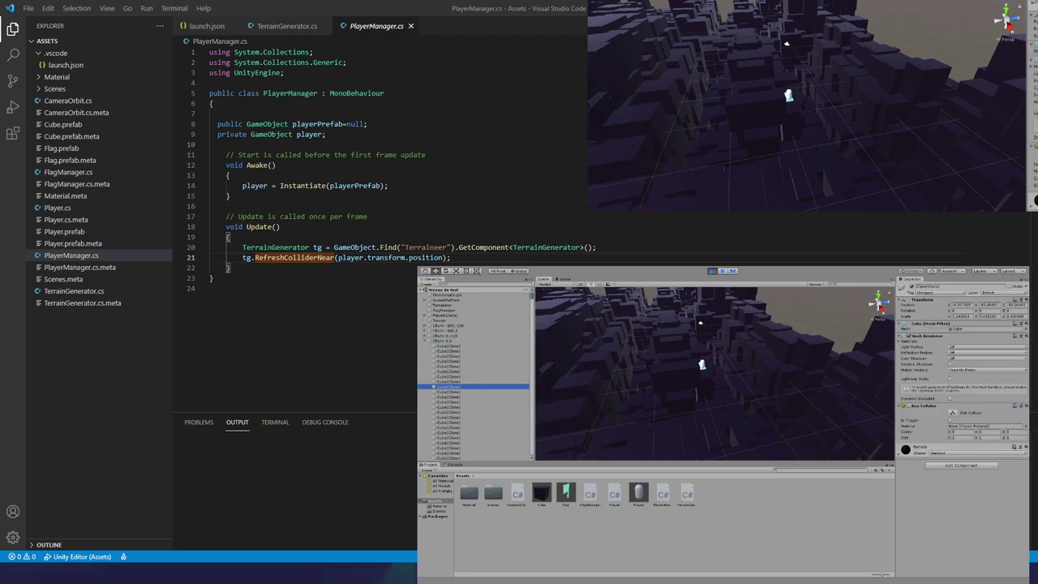
- In TerrainGenerator.cs, add a breakpoint on line 126 and remove the ones on lines 121 and 124
{"action": "left_click", "coordinate": [275, 26]}
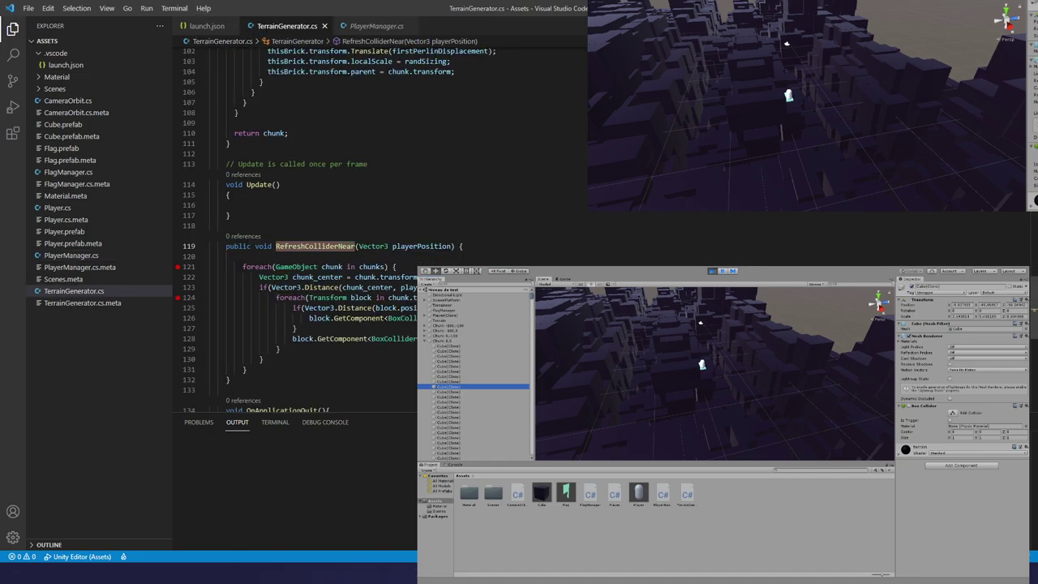
{"action": "left_click", "coordinate": [301, 307]}
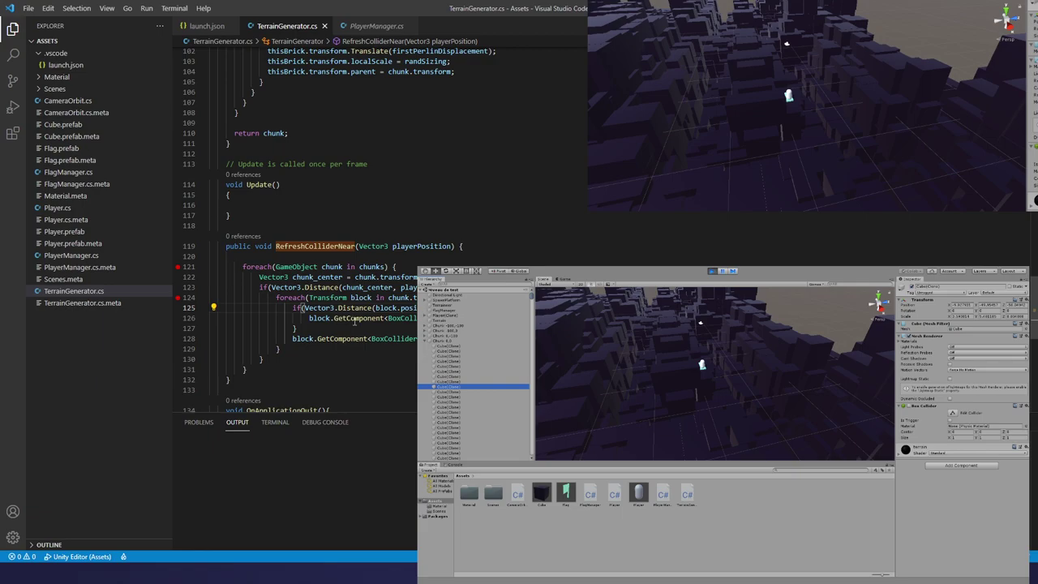
{"action": "left_click", "coordinate": [177, 318]}
{"action": "left_click", "coordinate": [178, 297]}
{"action": "left_click", "coordinate": [179, 266]}
{"action": "left_click", "coordinate": [209, 123]}
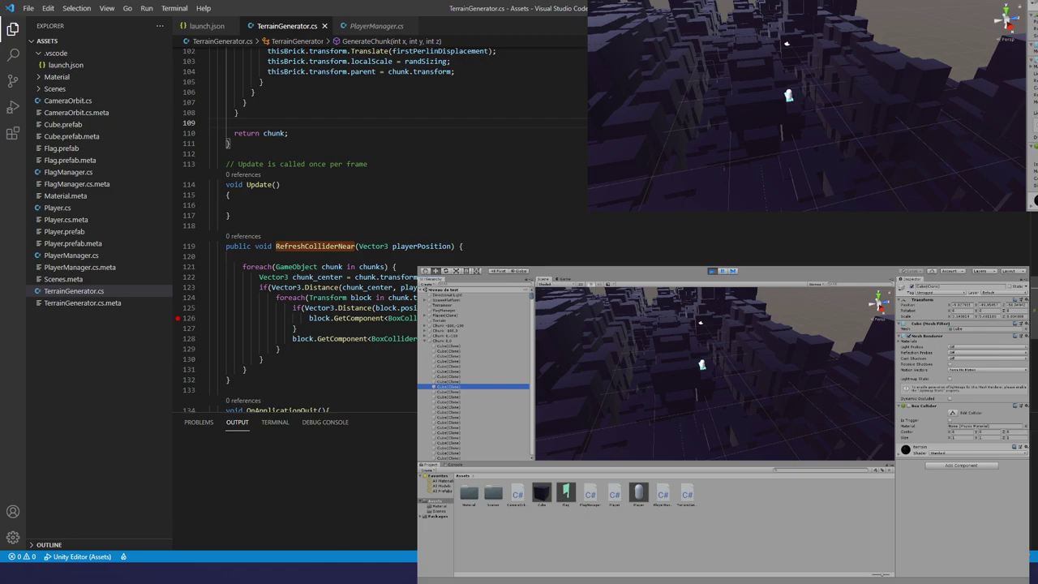
{"action": "left_click", "coordinate": [70, 293]}
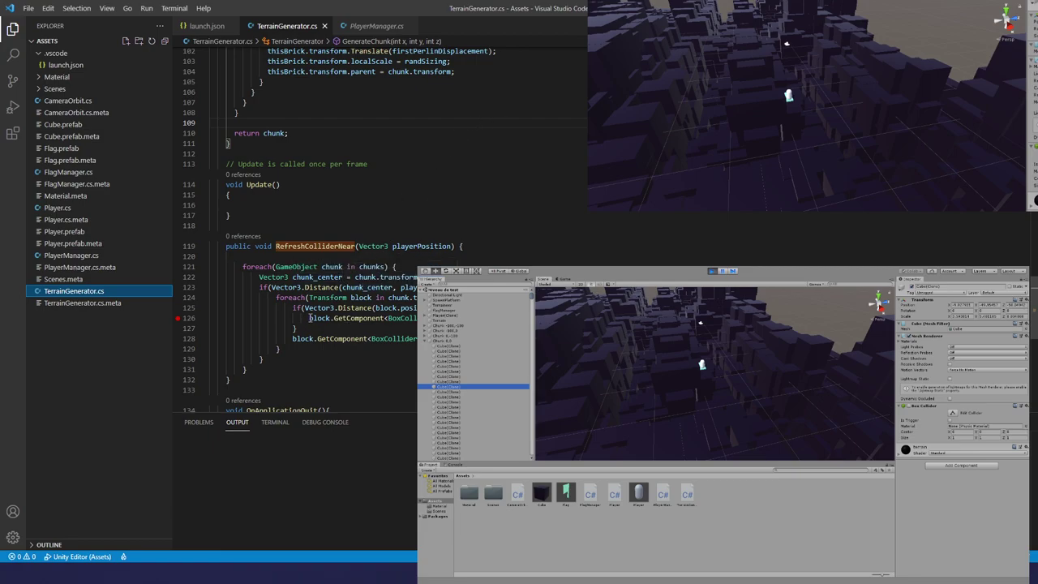
{"action": "mouse_move", "coordinate": [309, 318]}
{"action": "left_mouse_down"}
{"action": "mouse_move", "coordinate": [418, 320]}
{"action": "mouse_move", "coordinate": [293, 308]}
{"action": "left_mouse_up"}
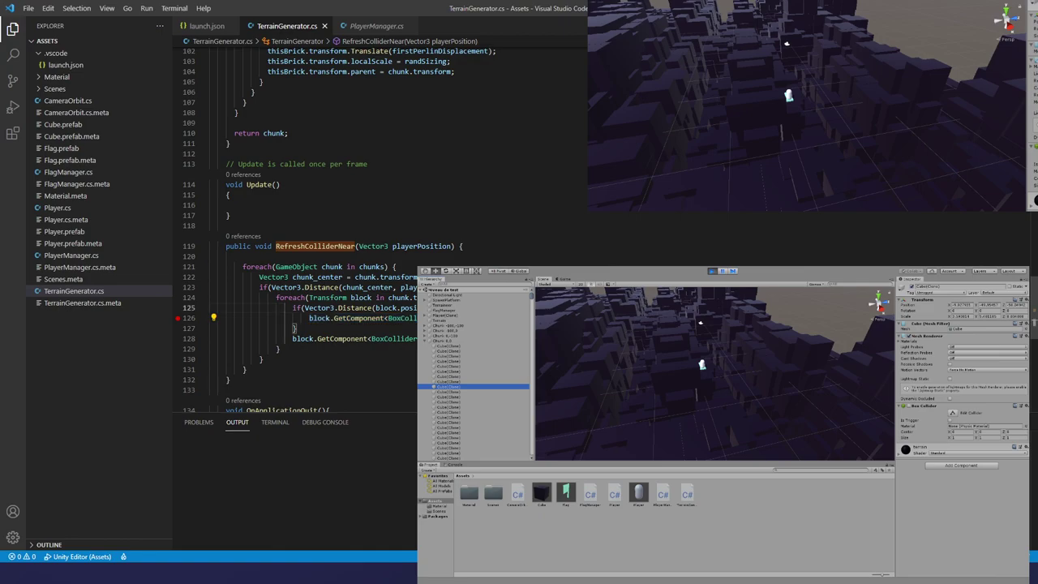
{"action": "left_click", "coordinate": [373, 224]}
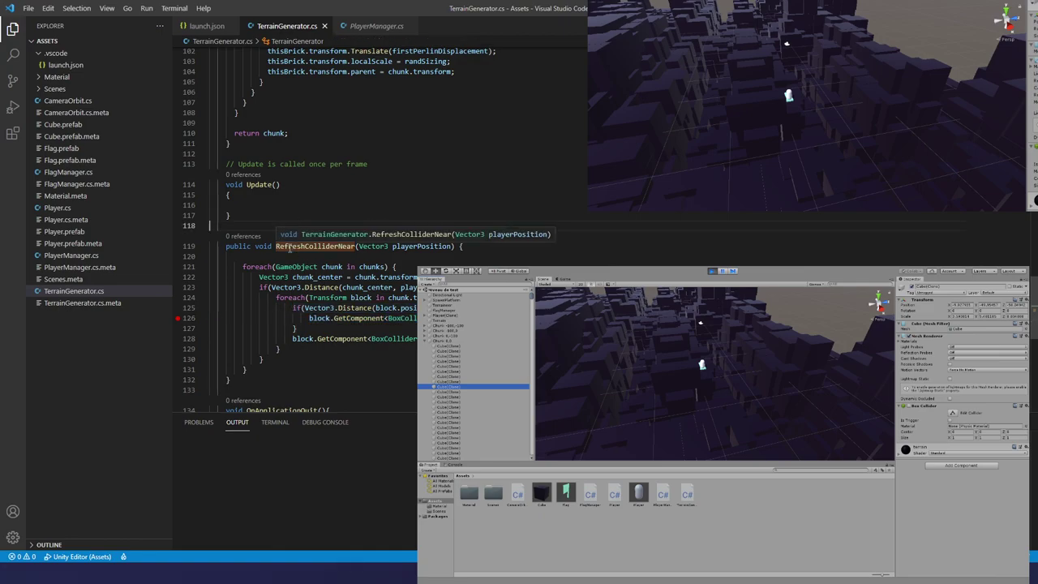
{"action": "right_click", "coordinate": [288, 30]}
- Wait for the debugger to pause at line 126, step over to line 127, and inspect block's Transform values
{"action": "left_click", "coordinate": [11, 99]}
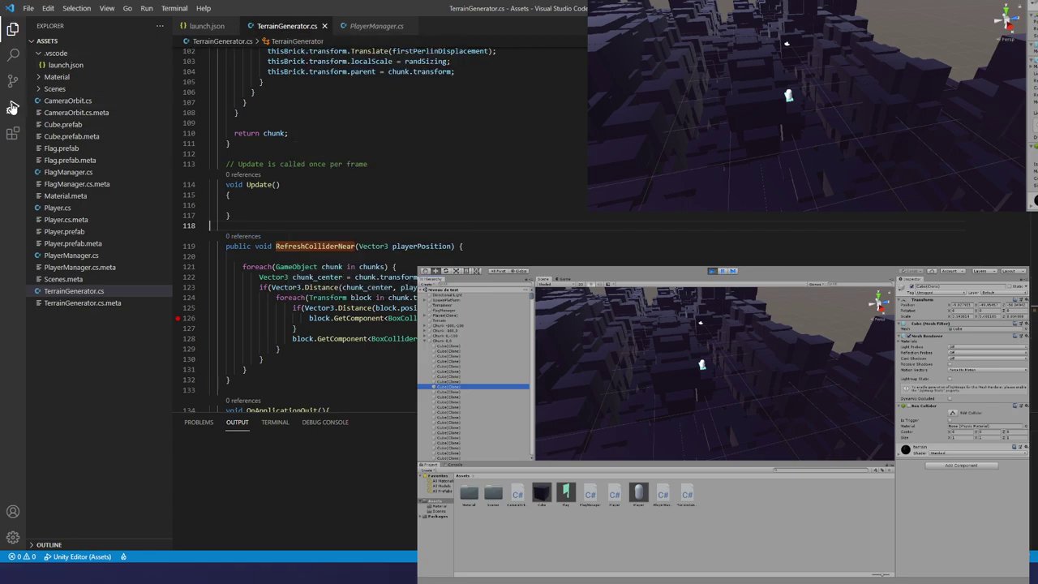
{"action": "left_click", "coordinate": [14, 107]}
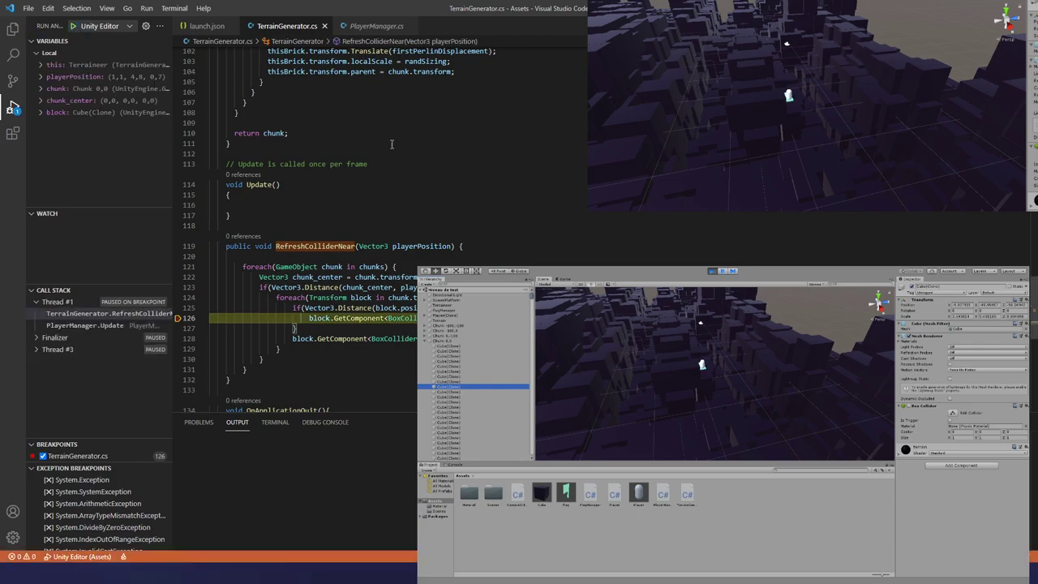
{"action": "left_click", "coordinate": [466, 188]}
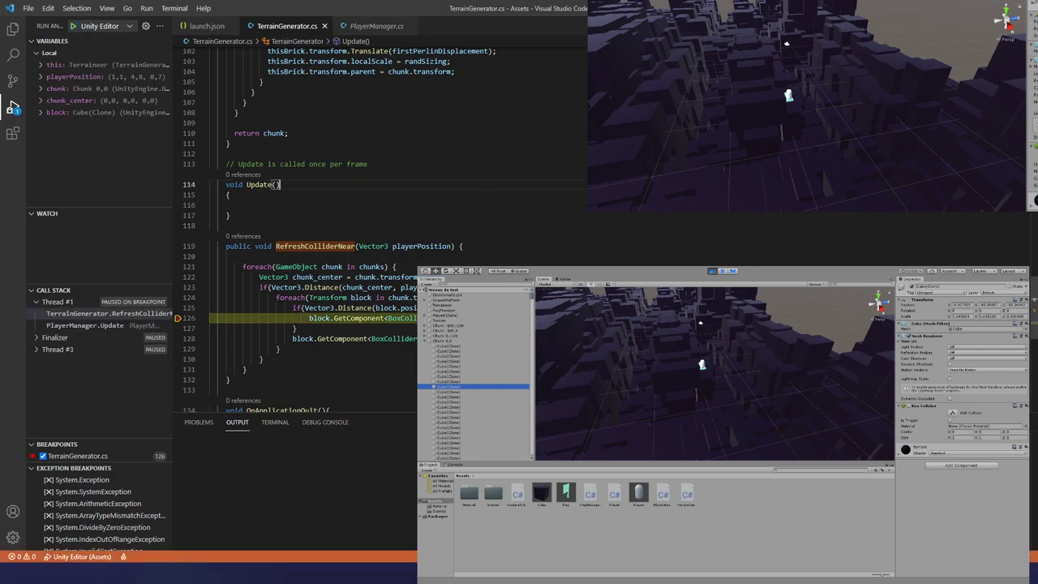
{"action": "left_click", "coordinate": [296, 328]}
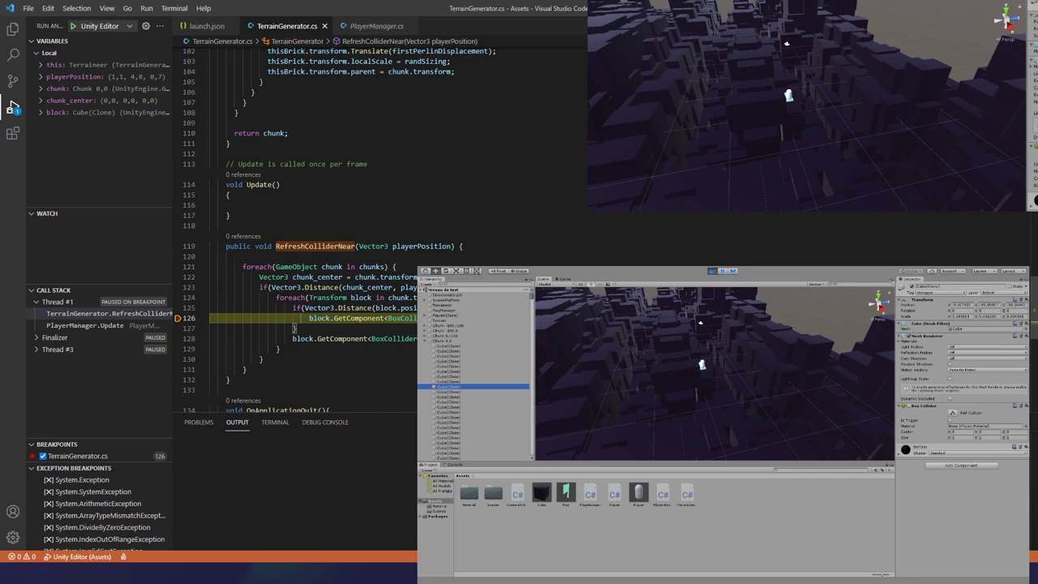
{"action": "left_click", "coordinate": [499, 216]}
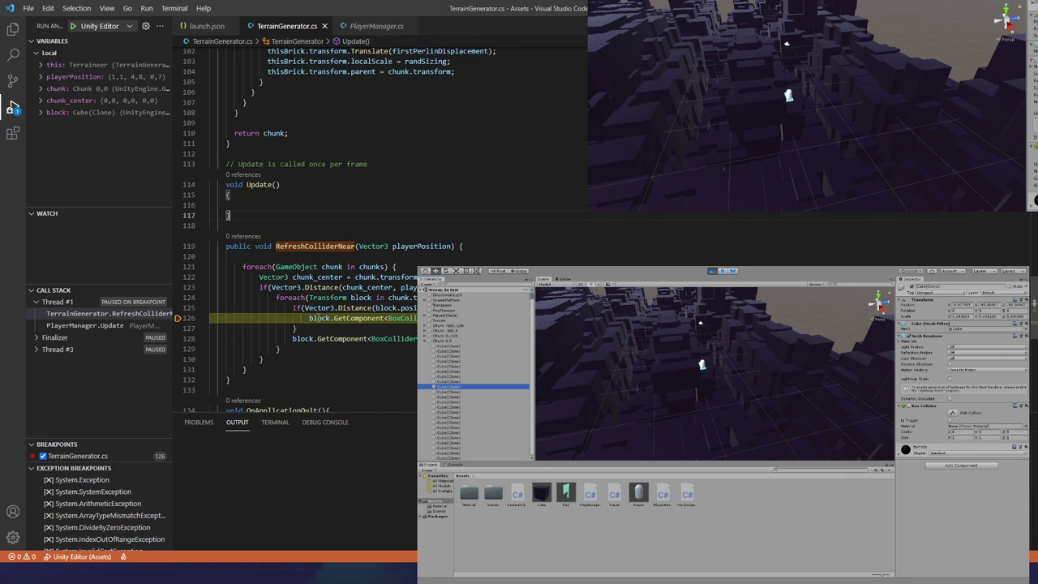
{"action": "mouse_move", "coordinate": [320, 317]}
{"action": "key", "text": "F10"}
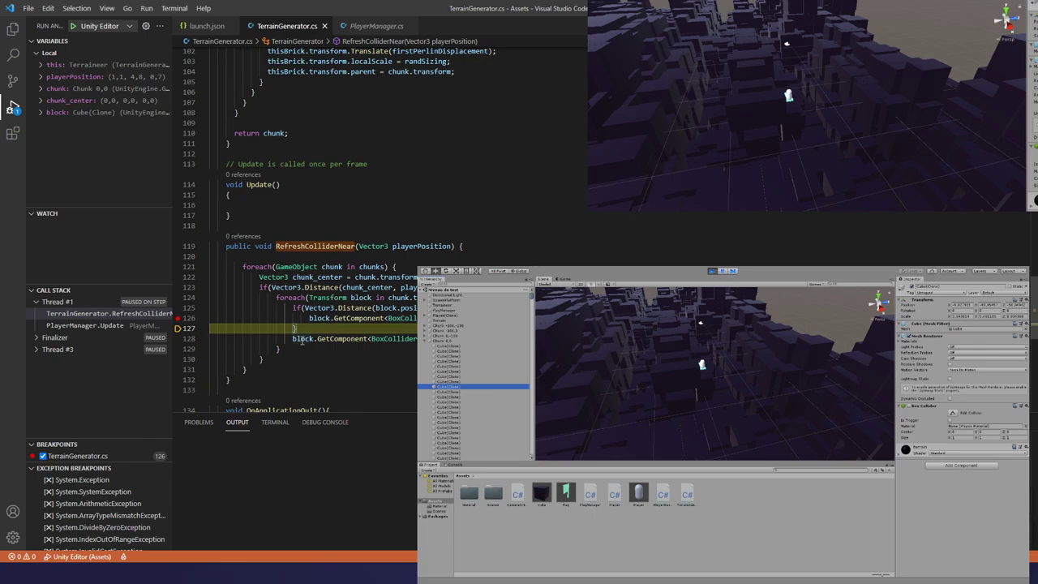
{"action": "mouse_move", "coordinate": [302, 338]}
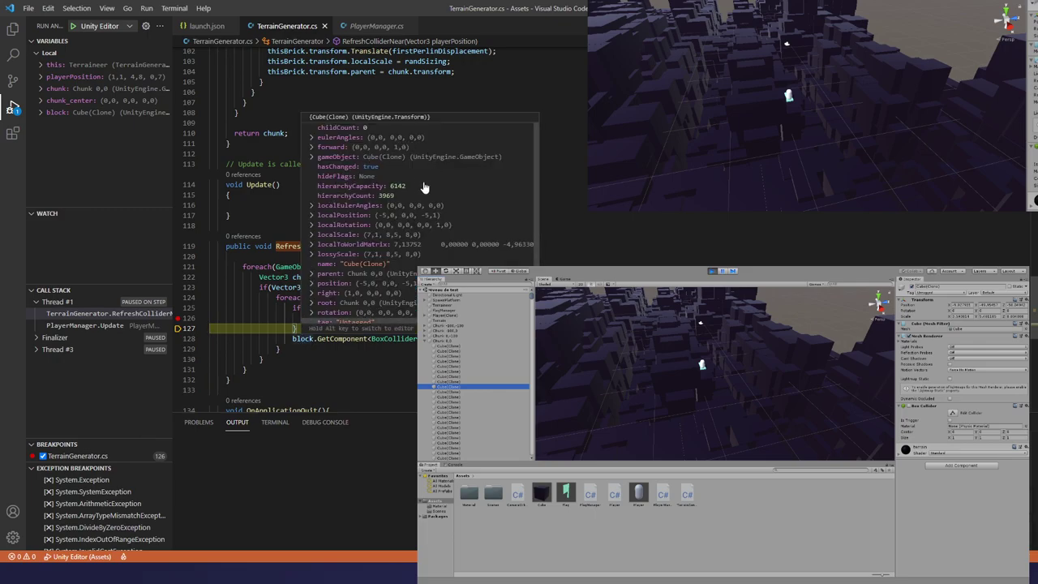
- In the data-tip, expand the current block's gameObject, its Static members and Non-public members
{"action": "left_click", "coordinate": [311, 159]}
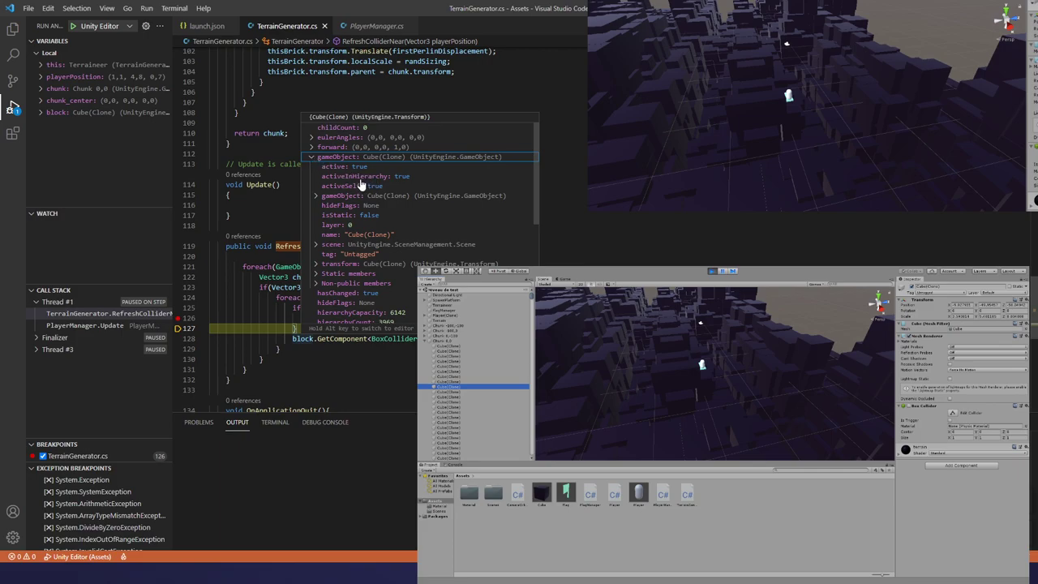
{"action": "scroll", "coordinate": [353, 199], "scroll_direction": "down", "scroll_amount": 1}
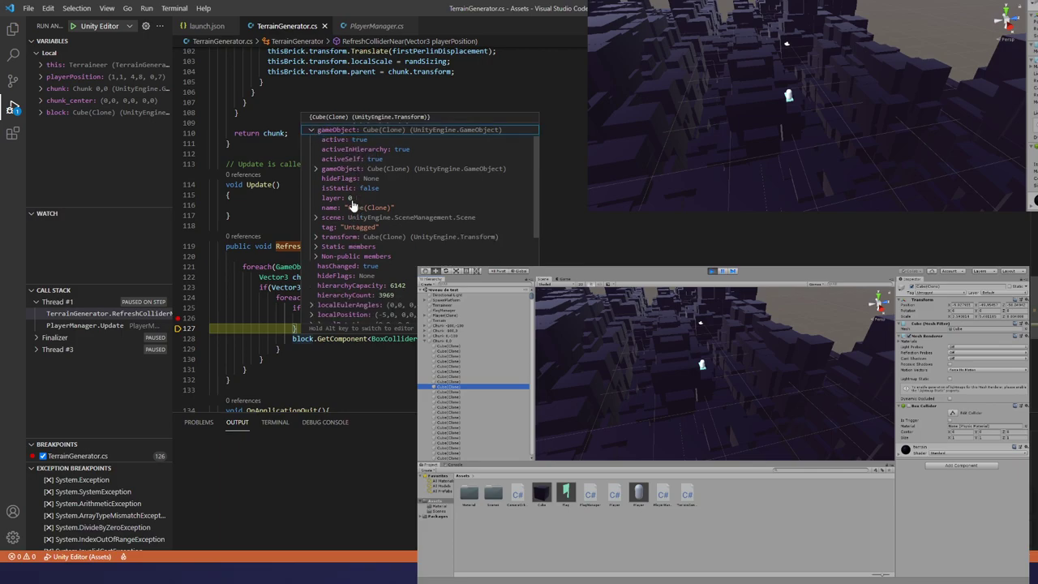
{"action": "scroll", "coordinate": [354, 198], "scroll_direction": "down", "scroll_amount": 1}
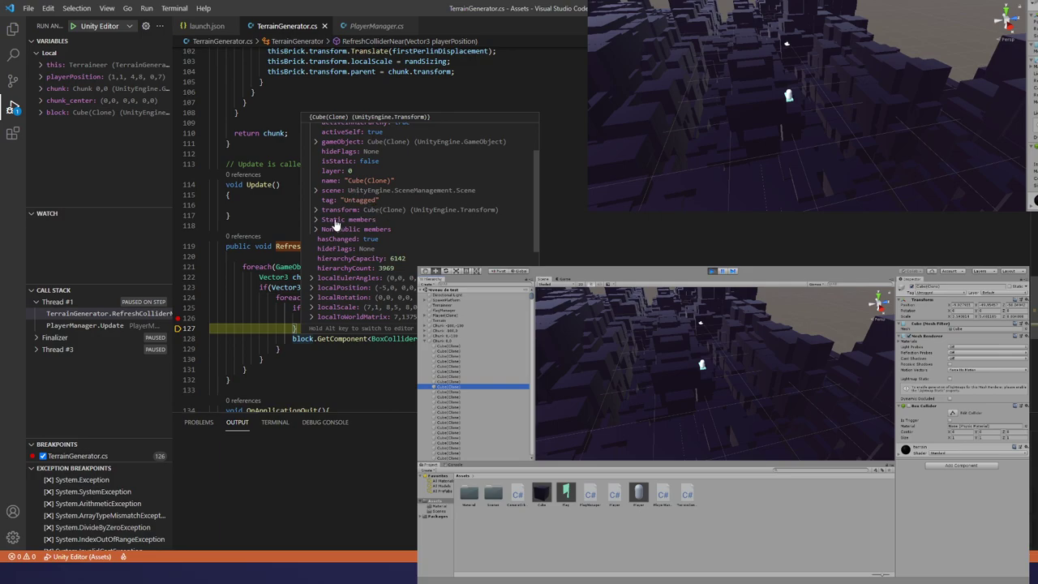
{"action": "scroll", "coordinate": [335, 256], "scroll_direction": "down", "scroll_amount": 1}
{"action": "scroll", "coordinate": [339, 258], "scroll_direction": "down", "scroll_amount": 1}
{"action": "scroll", "coordinate": [341, 258], "scroll_direction": "down", "scroll_amount": 1}
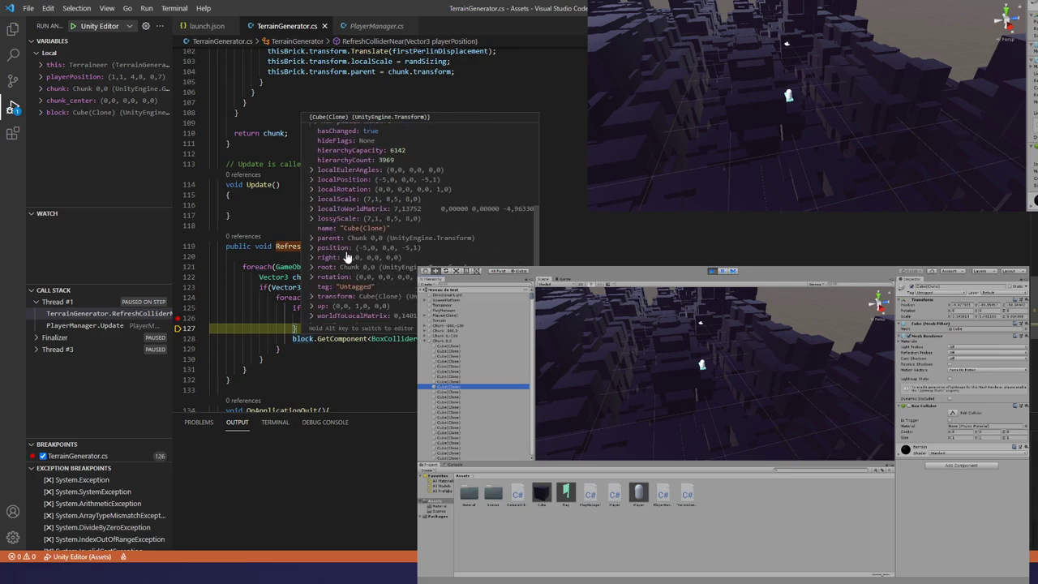
{"action": "scroll", "coordinate": [341, 258], "scroll_direction": "down", "scroll_amount": 1}
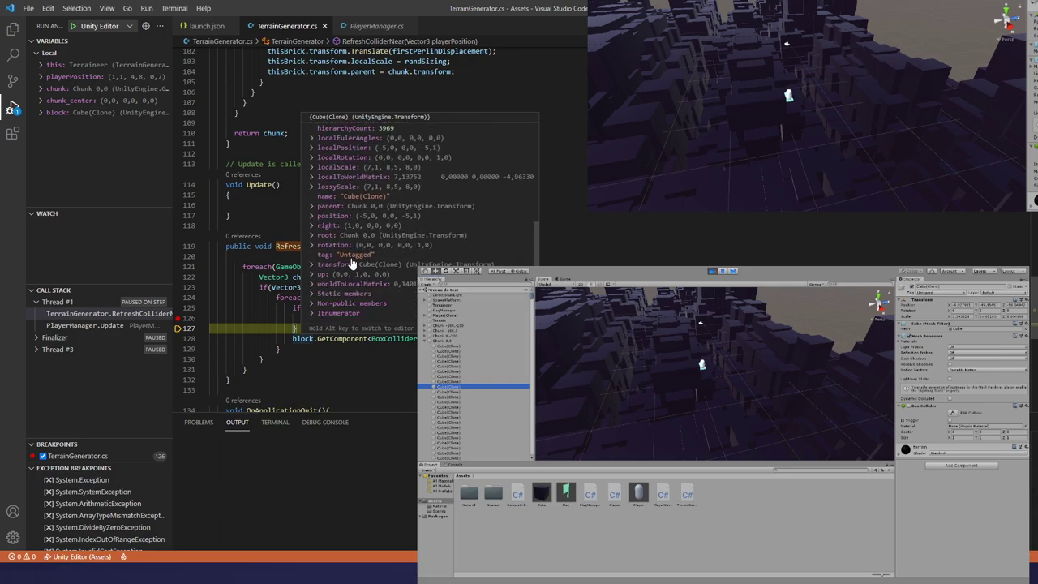
{"action": "left_click", "coordinate": [312, 295]}
{"action": "left_click", "coordinate": [316, 303]}
{"action": "scroll", "coordinate": [355, 279], "scroll_direction": "down", "scroll_amount": 1}
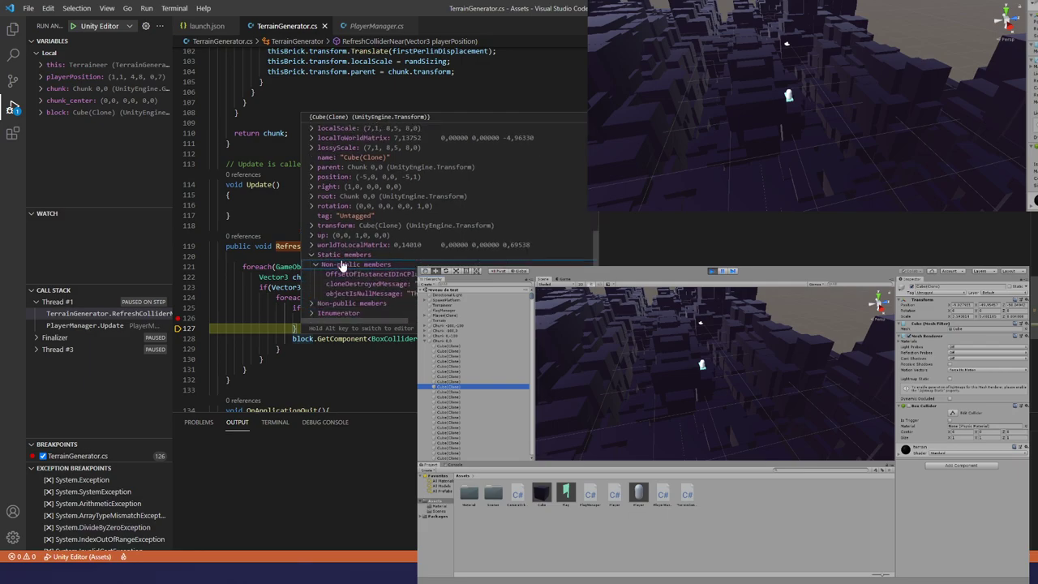
{"action": "scroll", "coordinate": [313, 259], "scroll_direction": "up", "scroll_amount": 1}
- Inspect the block's transform details, then stop the debugging session with Shift+F5
{"action": "left_click", "coordinate": [312, 254]}
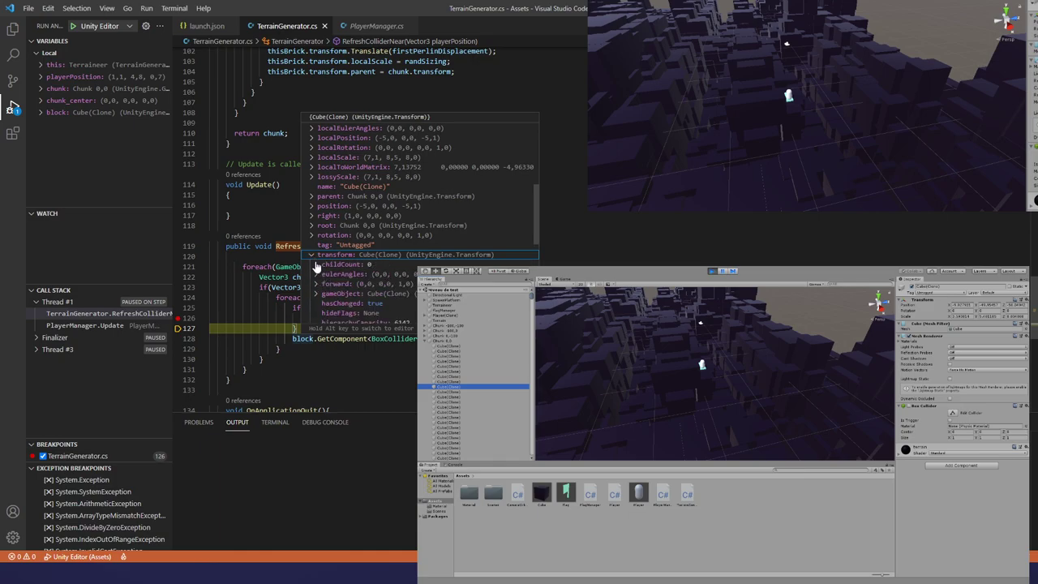
{"action": "scroll", "coordinate": [400, 285], "scroll_direction": "down", "scroll_amount": 1}
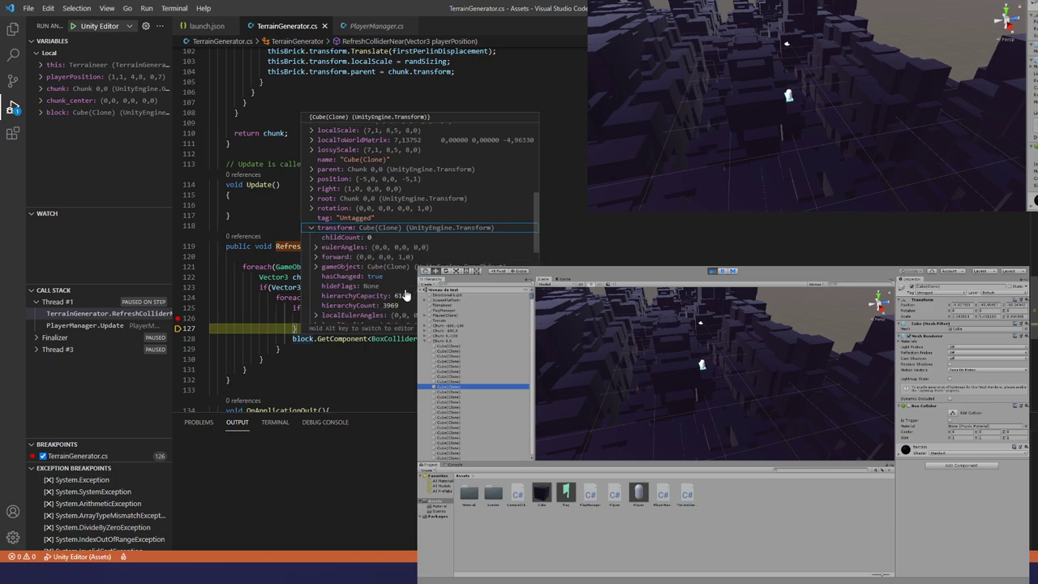
{"action": "scroll", "coordinate": [384, 300], "scroll_direction": "down", "scroll_amount": 1}
{"action": "scroll", "coordinate": [394, 306], "scroll_direction": "down", "scroll_amount": 1}
{"action": "scroll", "coordinate": [392, 307], "scroll_direction": "down", "scroll_amount": 2}
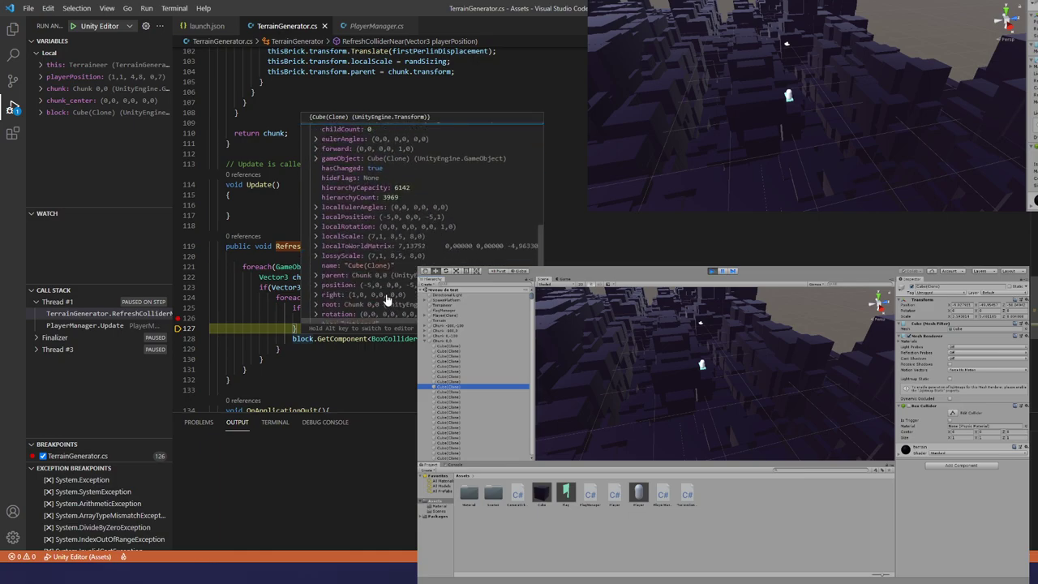
{"action": "scroll", "coordinate": [388, 285], "scroll_direction": "down", "scroll_amount": 3}
{"action": "scroll", "coordinate": [388, 284], "scroll_direction": "up", "scroll_amount": 2}
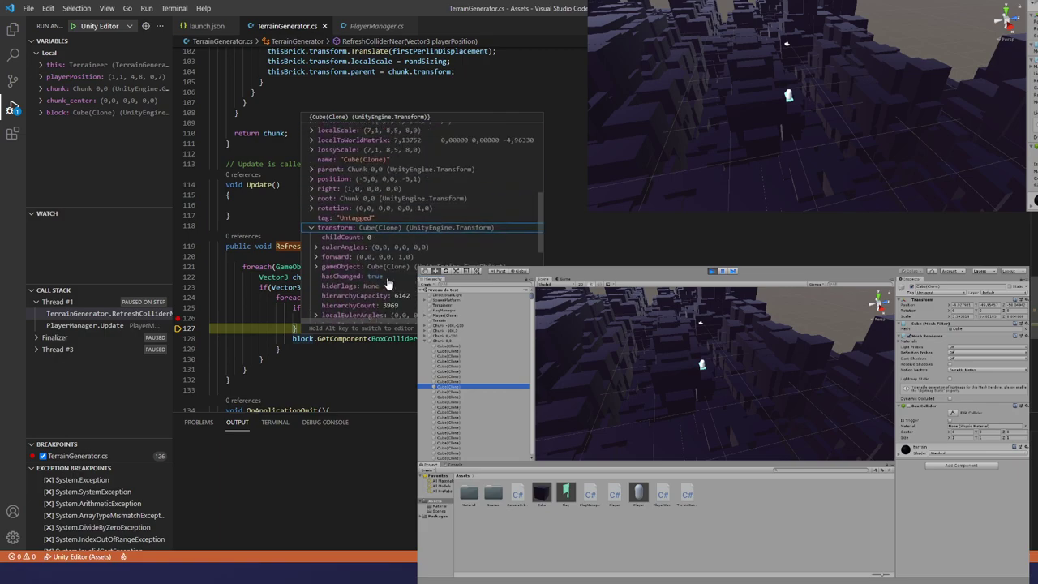
{"action": "scroll", "coordinate": [388, 282], "scroll_direction": "up", "scroll_amount": 1}
{"action": "scroll", "coordinate": [381, 276], "scroll_direction": "up", "scroll_amount": 1}
{"action": "scroll", "coordinate": [352, 257], "scroll_direction": "up", "scroll_amount": 2}
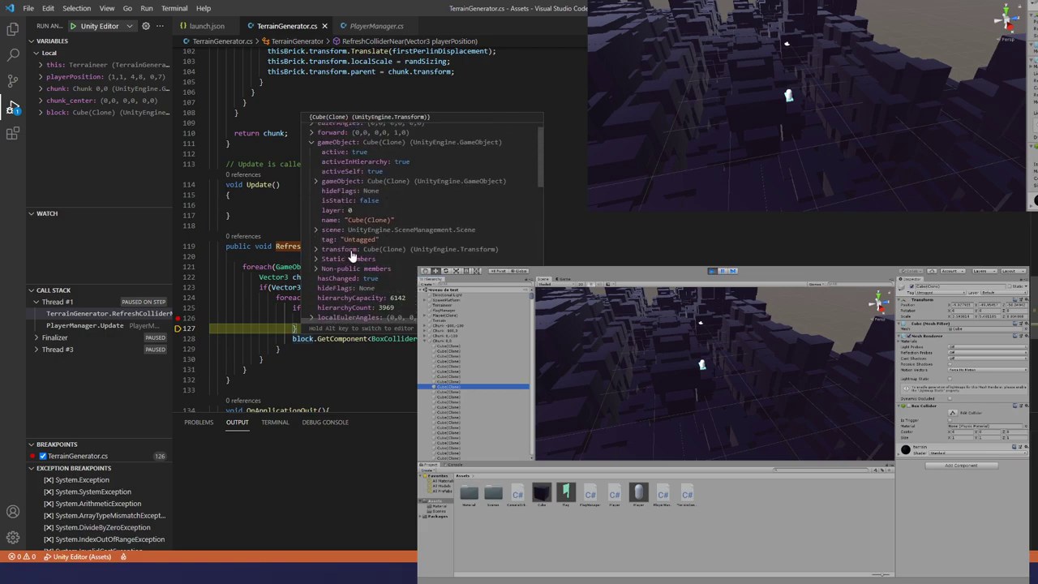
{"action": "scroll", "coordinate": [352, 256], "scroll_direction": "up", "scroll_amount": 1}
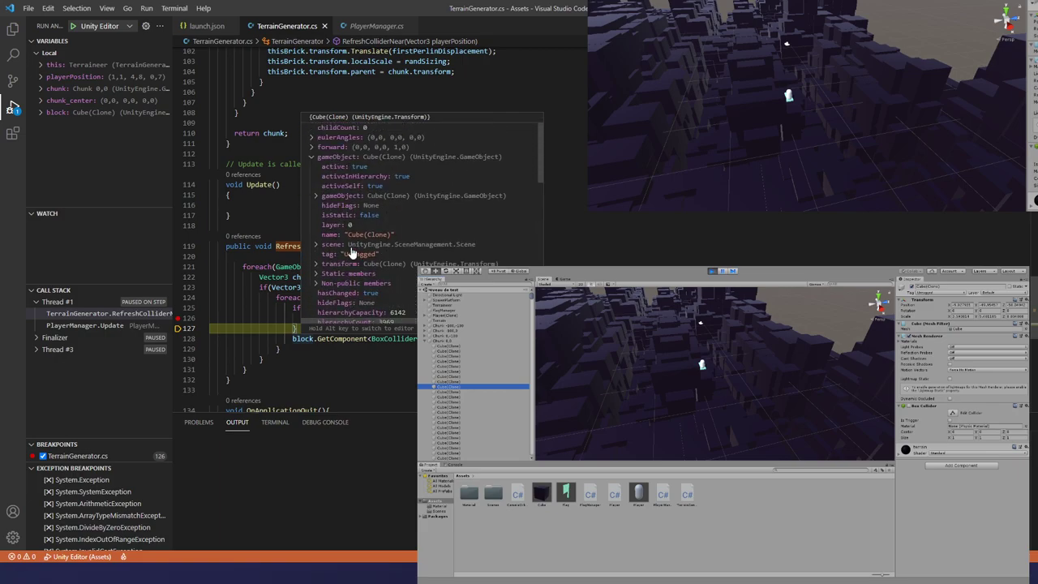
{"action": "left_click", "coordinate": [315, 196]}
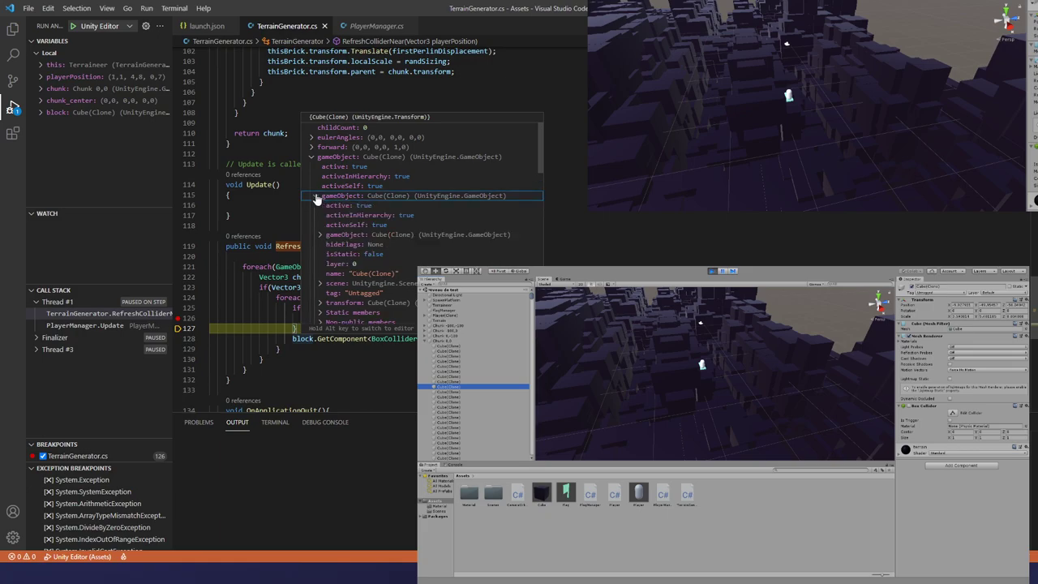
{"action": "left_click", "coordinate": [316, 196]}
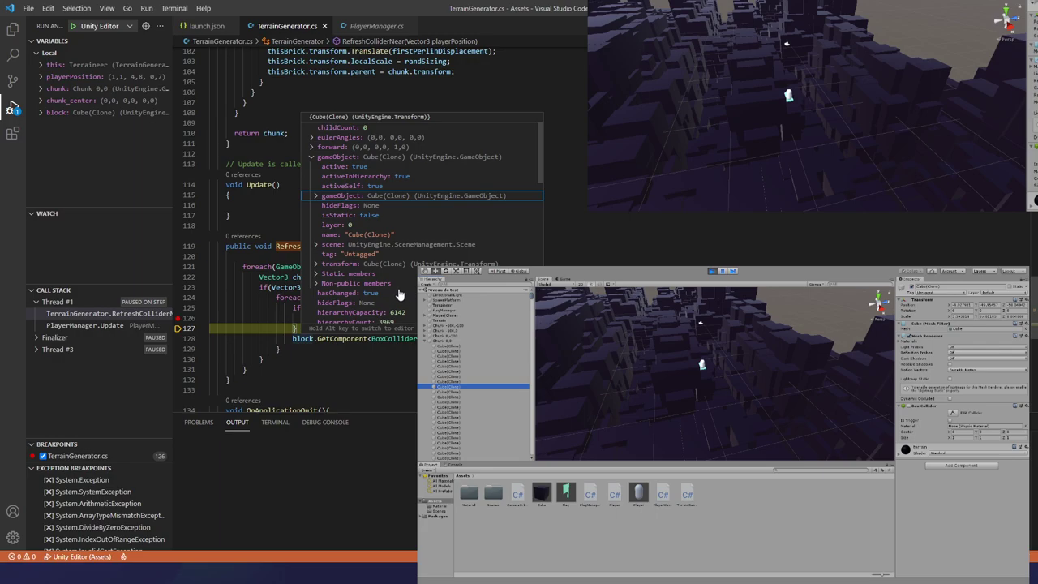
{"action": "scroll", "coordinate": [412, 284], "scroll_direction": "down", "scroll_amount": 1}
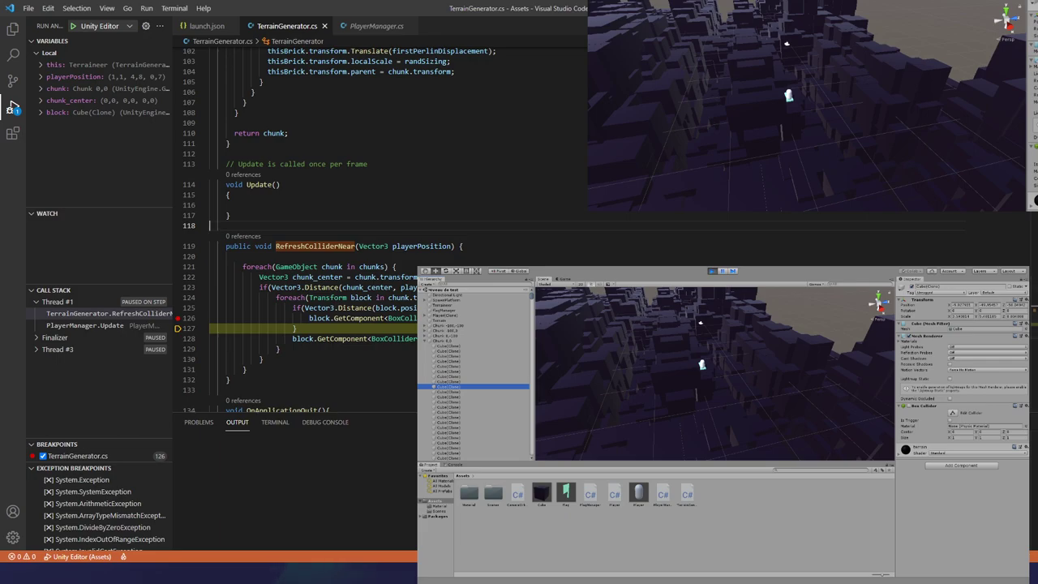
{"action": "key", "text": "shift+F5"}
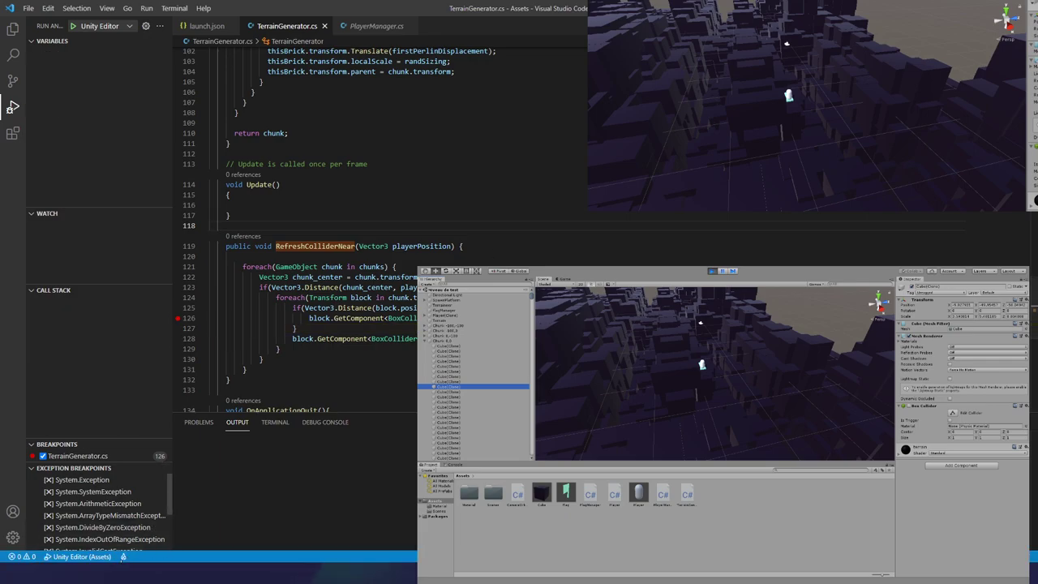
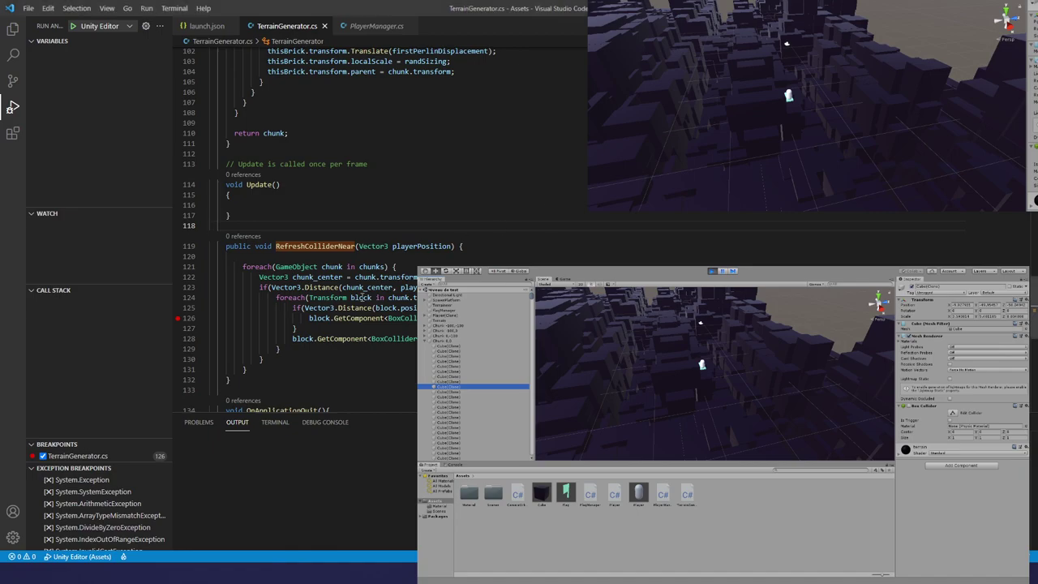
- Declare 'BoxCollider bc = block.GetComponent<BoxCollider>();' inside the block loop, moving the existing lookup into it
{"action": "left_click", "coordinate": [341, 297]}
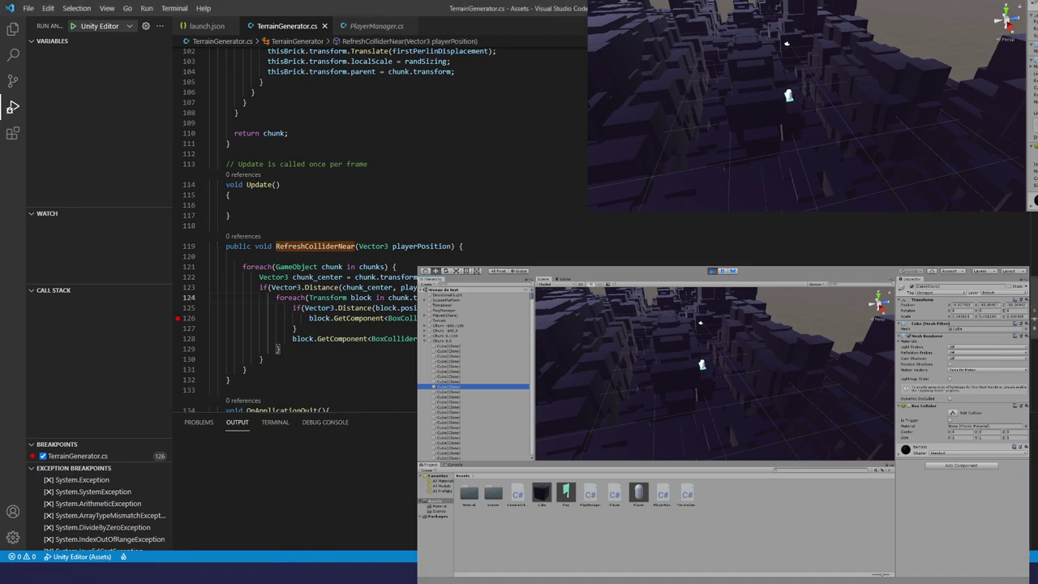
{"action": "key", "text": "Return"}
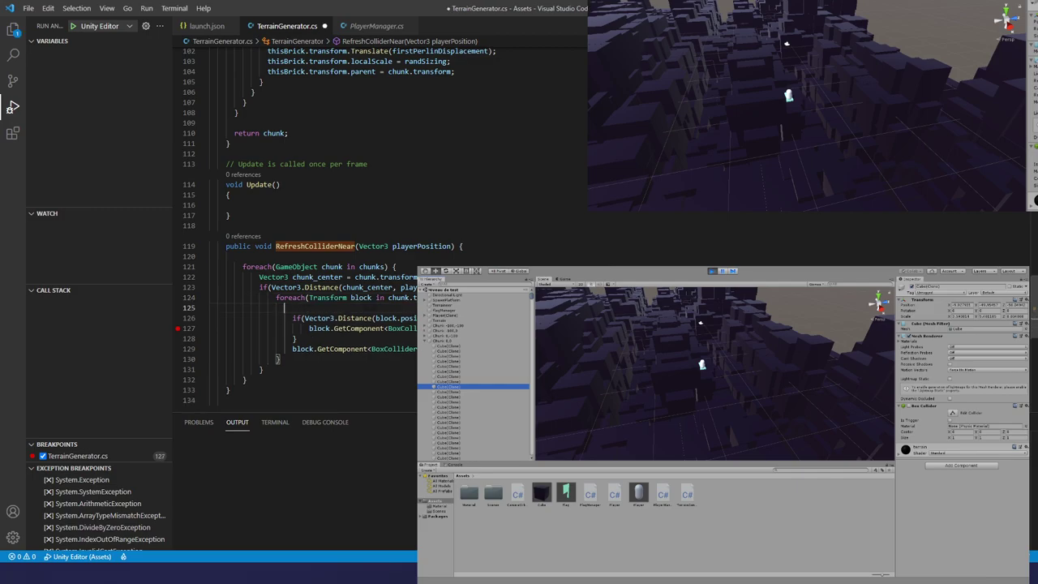
{"action": "type", "text": "B"}
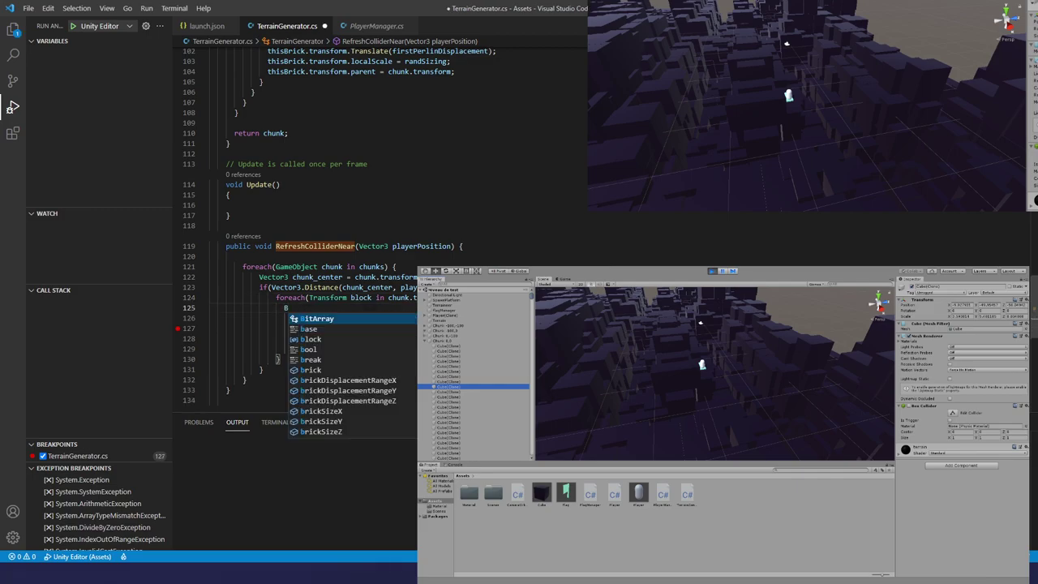
{"action": "type", "text": "oxColli"}
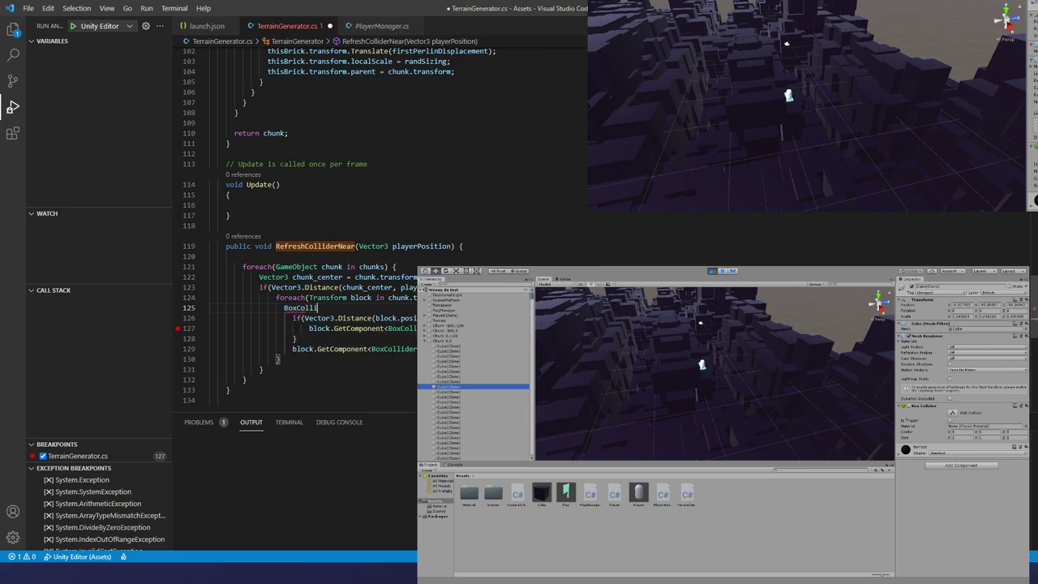
{"action": "type", "text": "der"}
{"action": "type", "text": " bc ="}
{"action": "left_click_drag", "start_coordinate": [418, 329], "coordinate": [309, 328]}
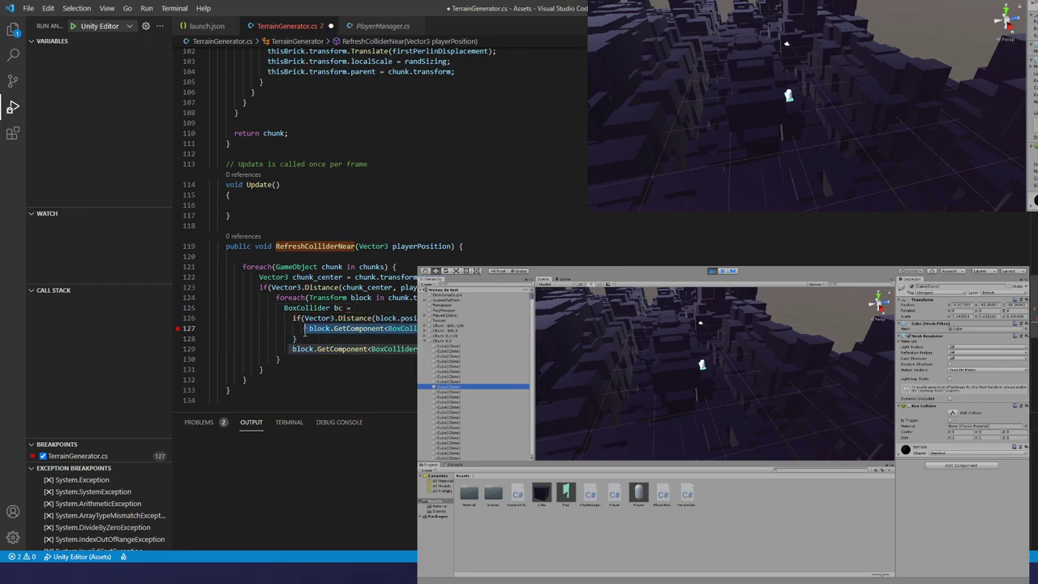
{"action": "key", "text": "ctrl+x"}
{"action": "left_click", "coordinate": [351, 307]}
{"action": "key", "text": "ctrl+v"}
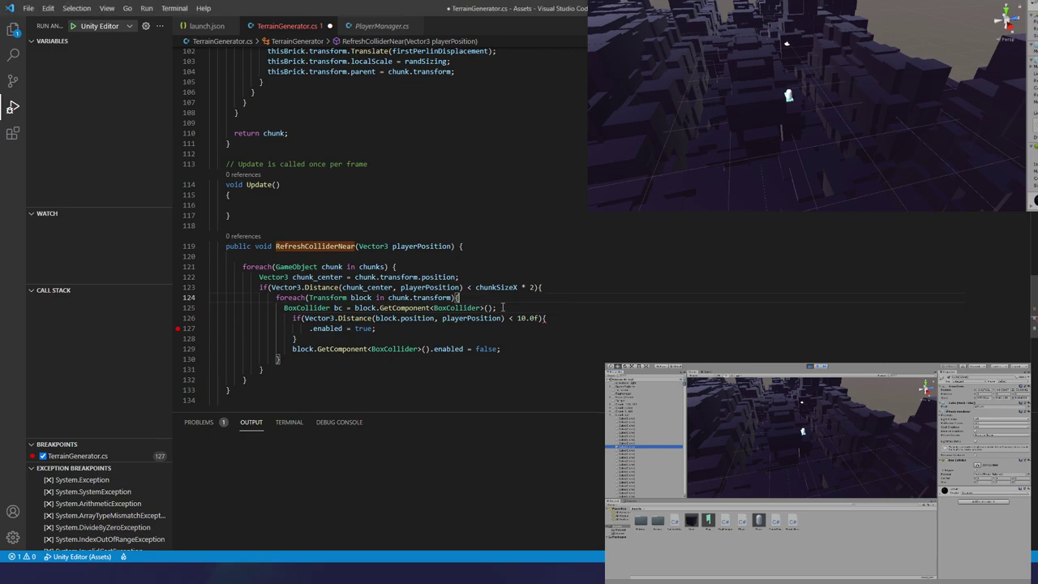
- Replace both collider enable/disable references with bc and save TerrainGenerator.cs
{"action": "left_click", "coordinate": [311, 328]}
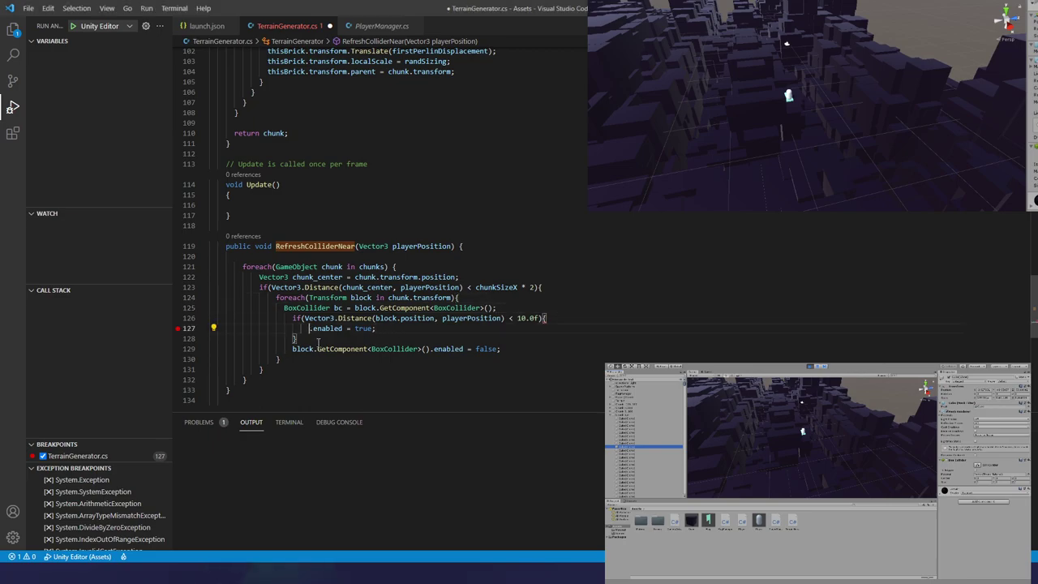
{"action": "type", "text": "bc"}
{"action": "double_click", "coordinate": [305, 349]}
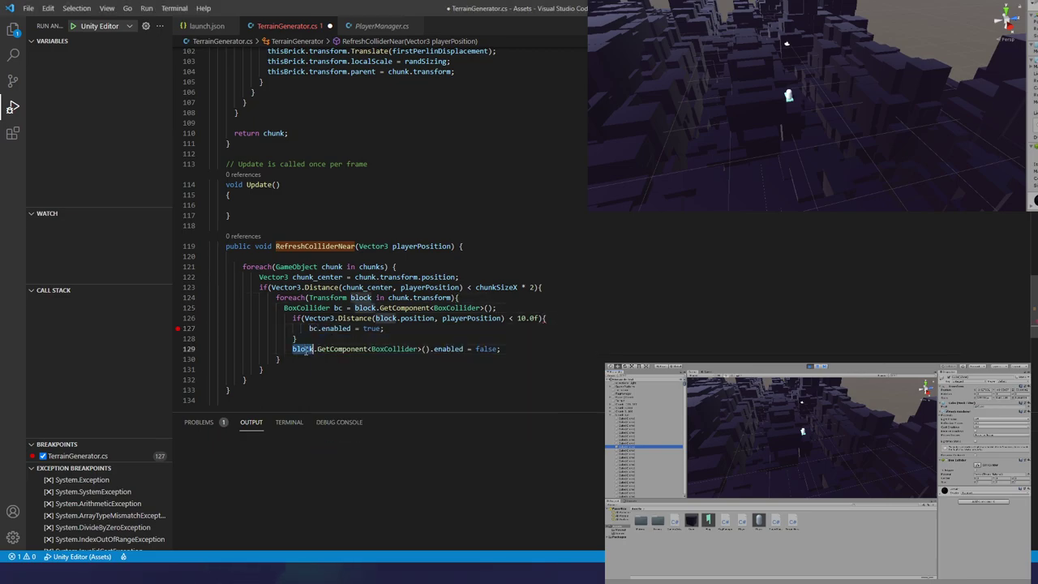
{"action": "type", "text": "bc"}
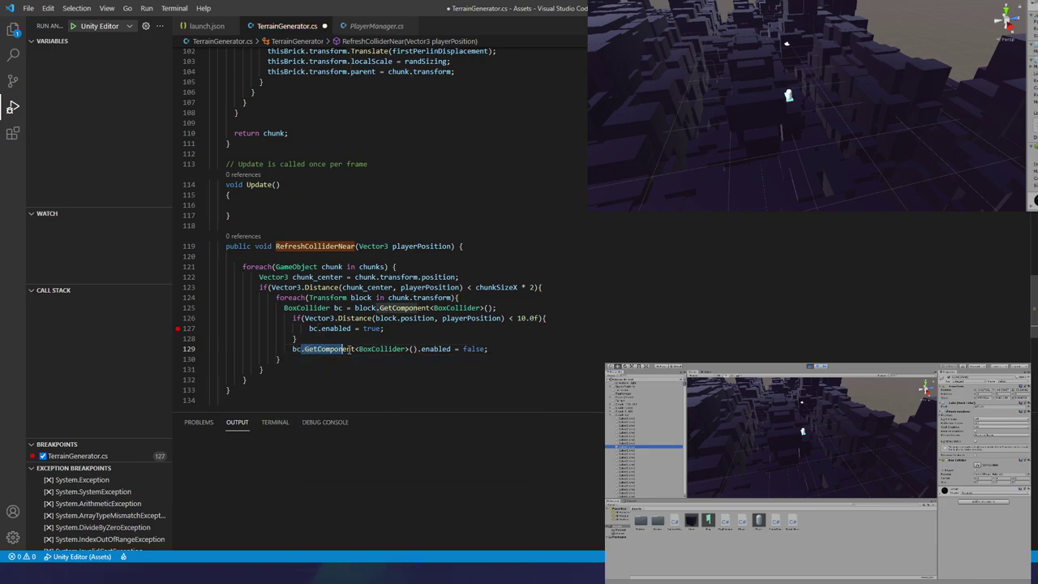
{"action": "key", "text": "ctrl+shift+Right"}
{"action": "key", "text": "ctrl+shift+Right"}
{"action": "key", "text": "ctrl+shift+Right"}
{"action": "key", "text": "Delete"}
{"action": "left_click", "coordinate": [452, 332]}
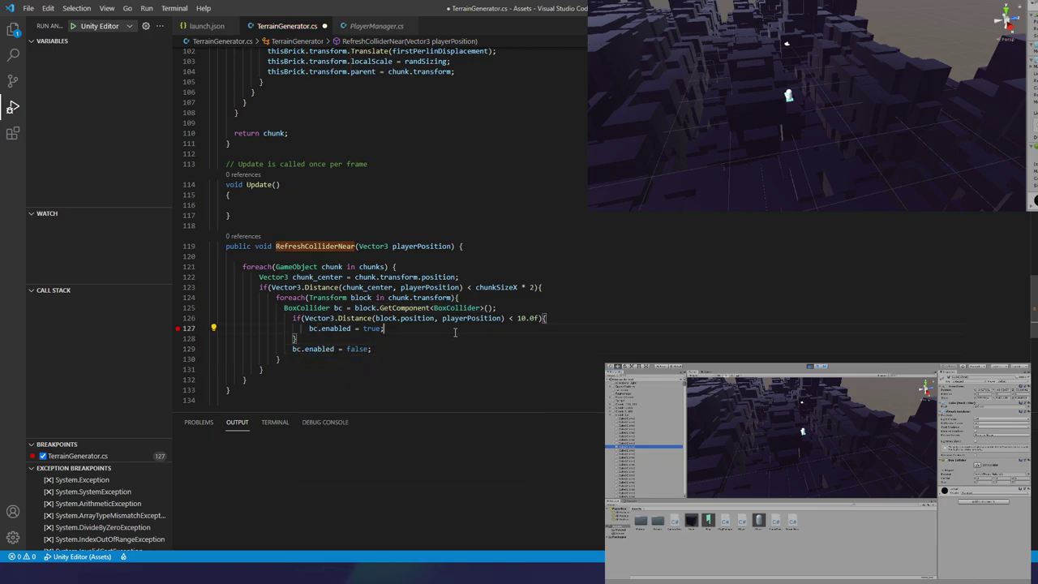
{"action": "key", "text": "Down"}
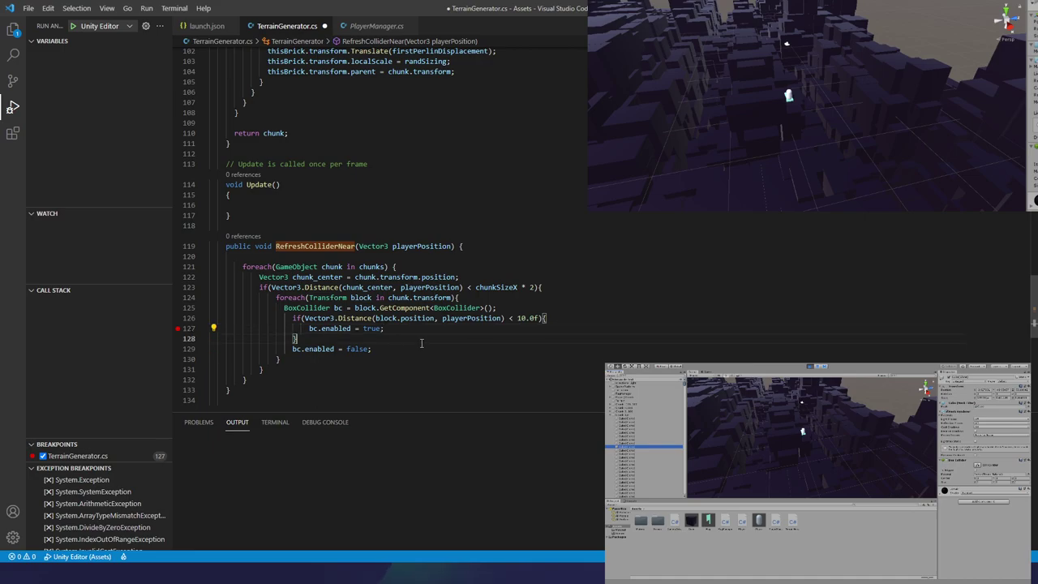
{"action": "key", "text": "ctrl+s"}
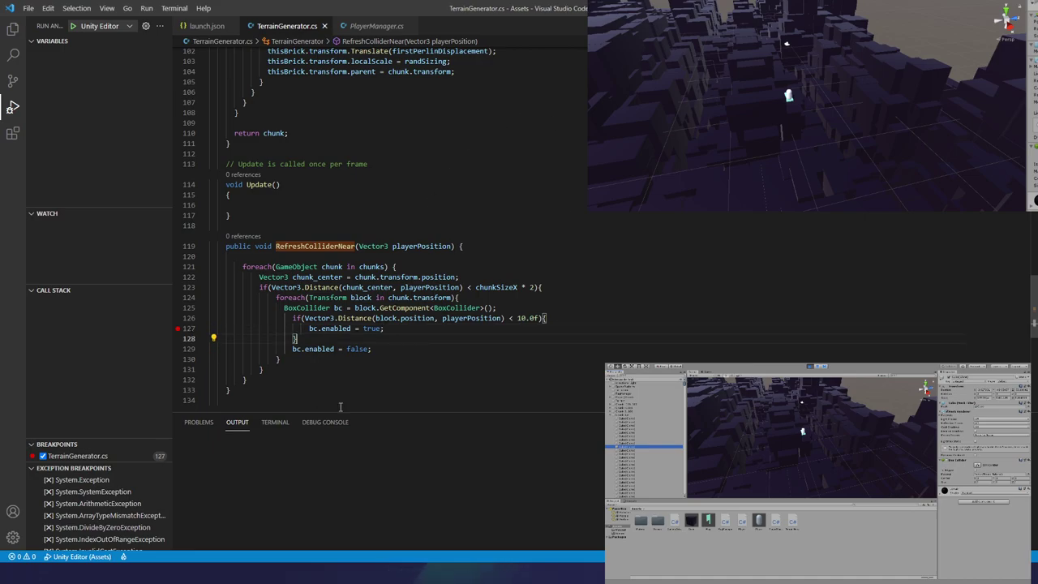
- Switch to Unity and select an object in the running terrain scene
{"action": "left_click", "coordinate": [440, 573]}
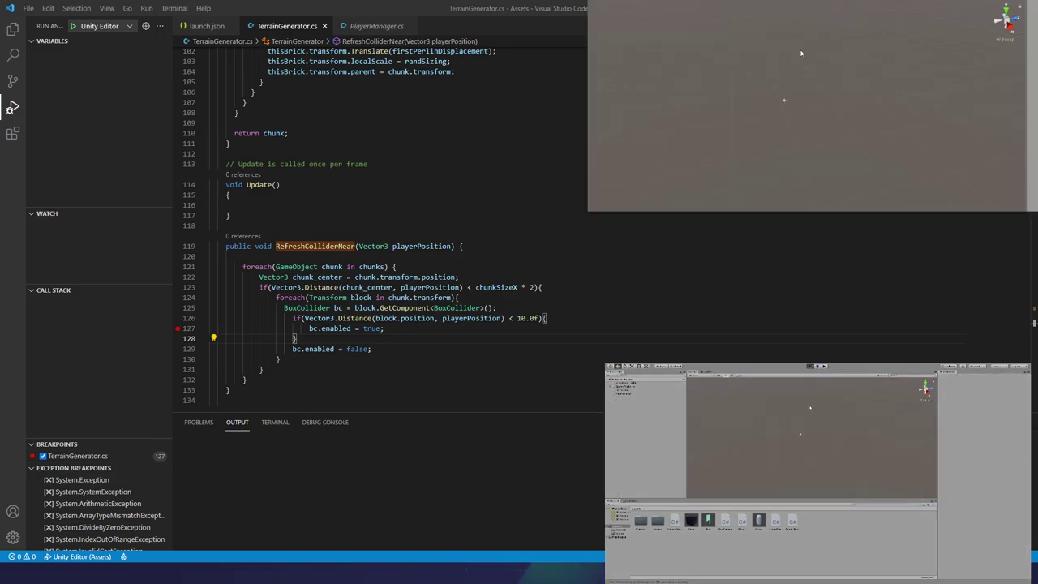
{"action": "left_click", "coordinate": [774, 18]}
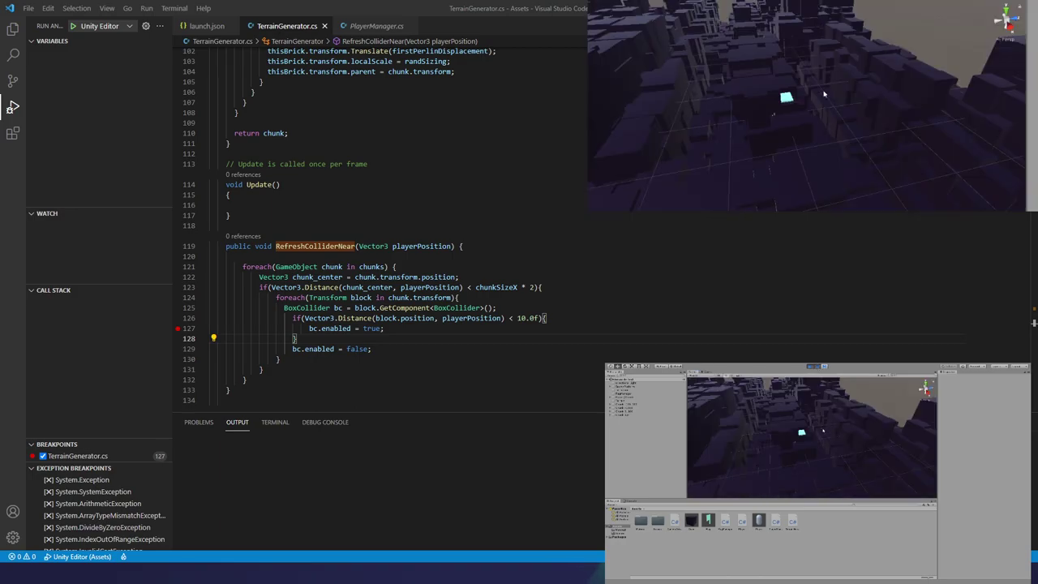
{"action": "left_click", "coordinate": [761, 92]}
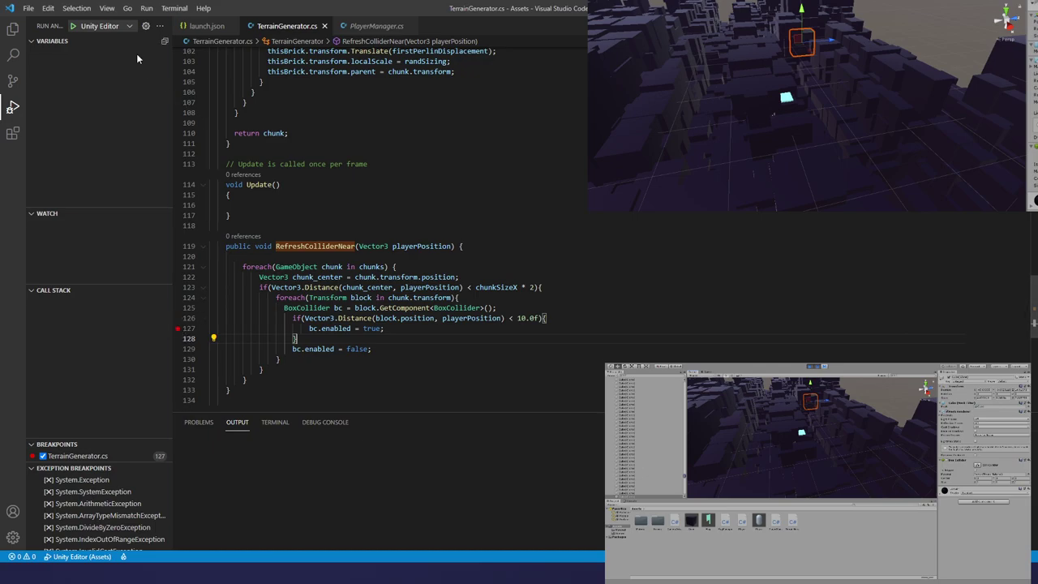
- Attach the VS Code debugger to the Unity Editor and clear the breakpoints on lines 127-129
{"action": "left_click", "coordinate": [73, 26]}
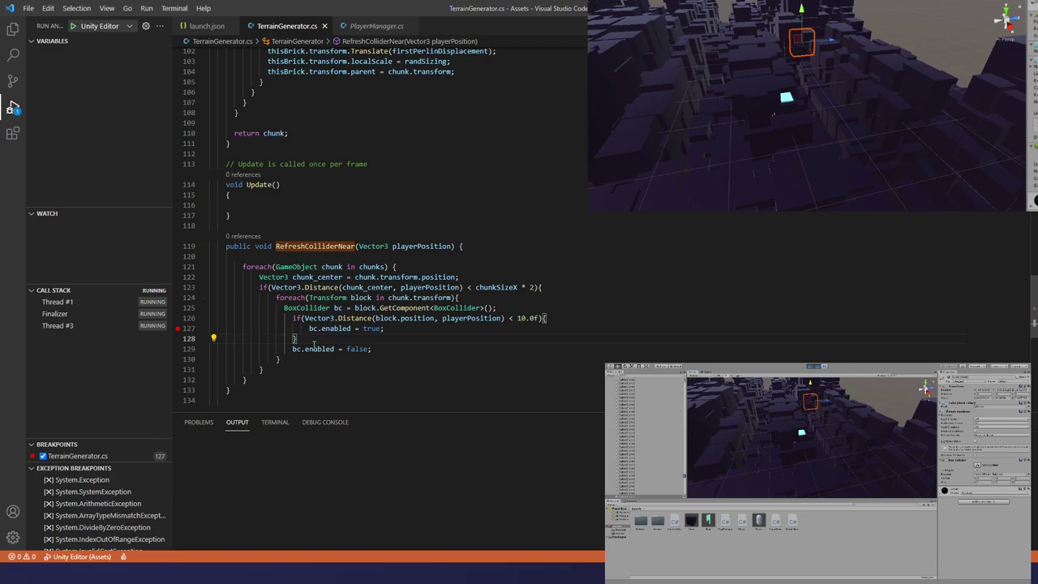
{"action": "left_click", "coordinate": [177, 349]}
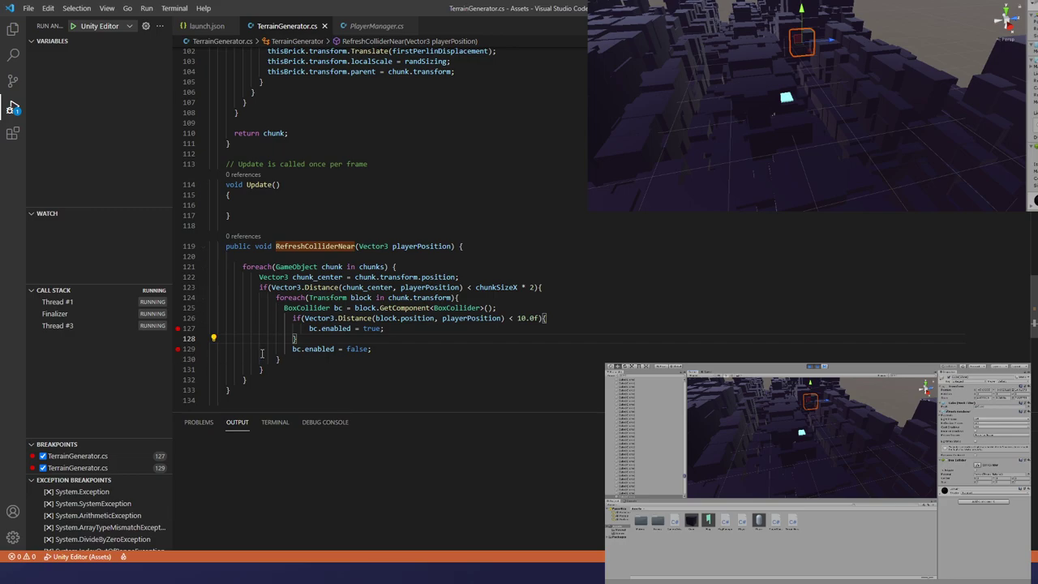
{"action": "left_click", "coordinate": [178, 348]}
- Remove the line 129 breakpoint, stop debugging, and review the distance check and enable/disable statements
{"action": "left_click", "coordinate": [177, 328]}
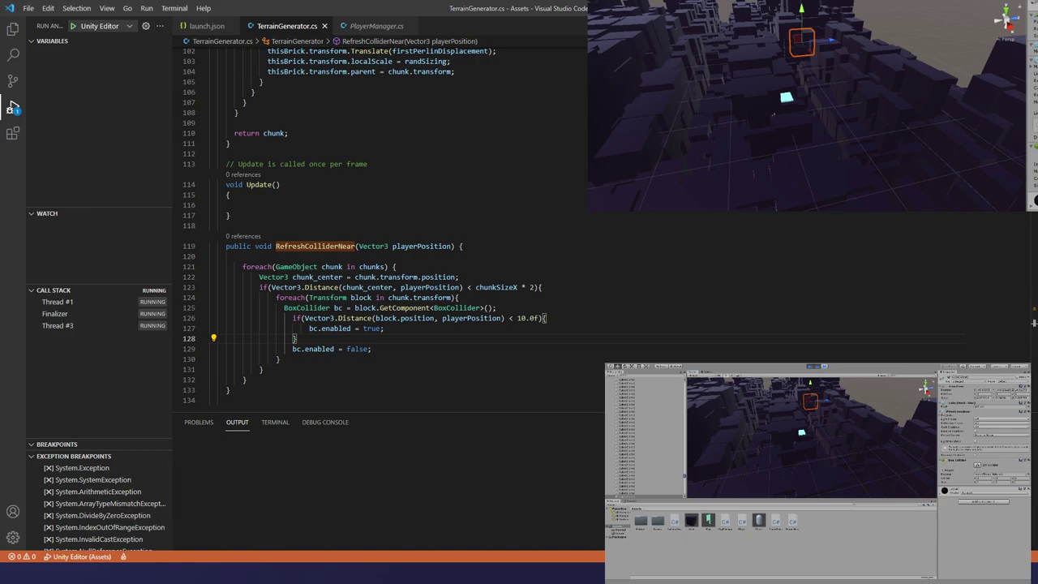
{"action": "key", "text": "shift+F5"}
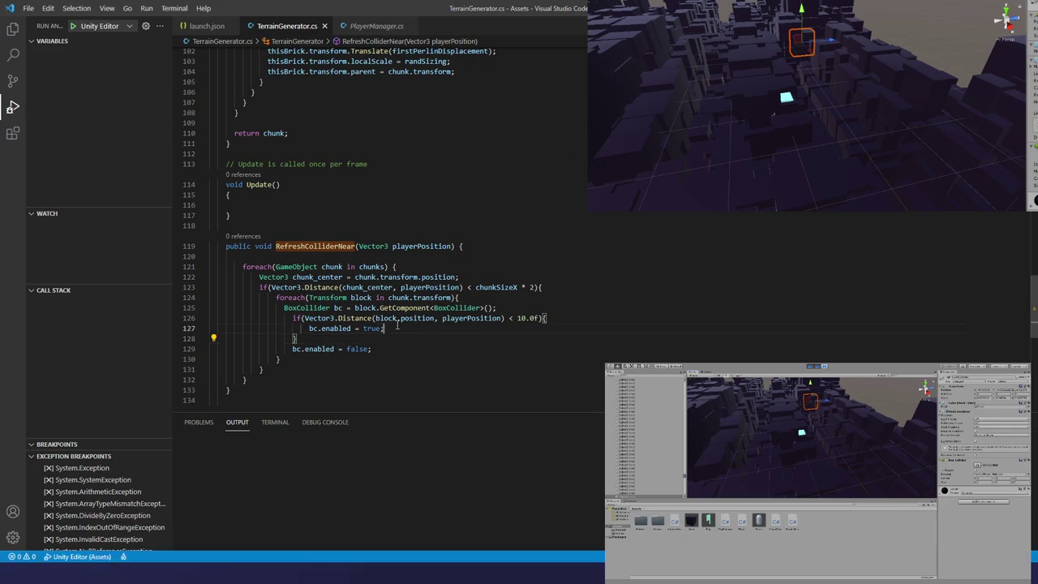
{"action": "mouse_move", "coordinate": [292, 318]}
{"action": "left_mouse_down"}
{"action": "mouse_move", "coordinate": [503, 304]}
{"action": "mouse_move", "coordinate": [571, 316]}
{"action": "left_mouse_up"}
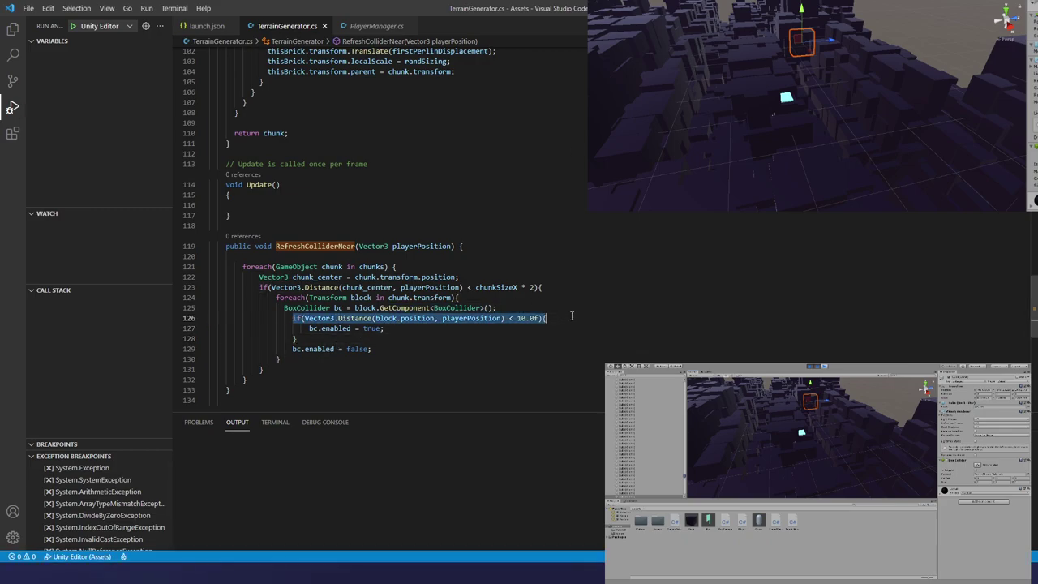
{"action": "mouse_move", "coordinate": [307, 328]}
{"action": "left_mouse_down"}
{"action": "mouse_move", "coordinate": [403, 324]}
{"action": "mouse_move", "coordinate": [295, 348]}
{"action": "left_mouse_up"}
{"action": "left_click", "coordinate": [351, 340]}
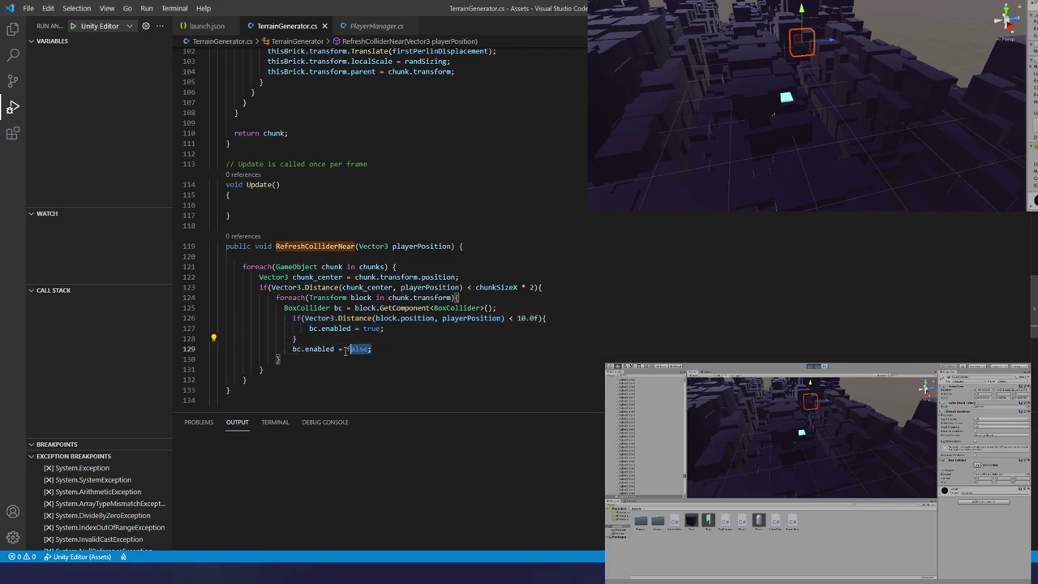
- Move bc.enabled = false into a new else branch and delete the stray blank line 131
{"action": "left_click", "coordinate": [309, 338]}
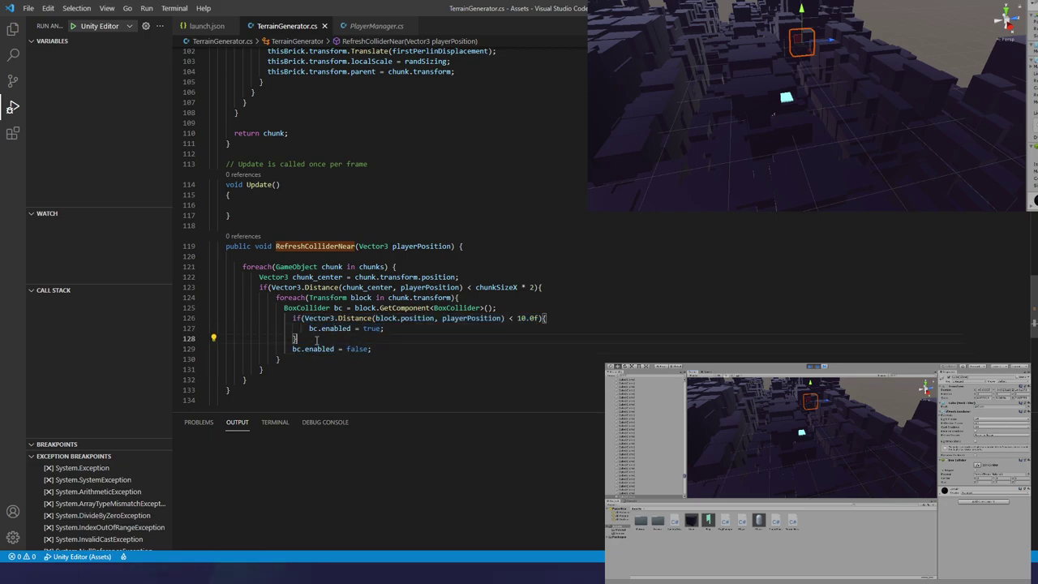
{"action": "type", "text": " else"}
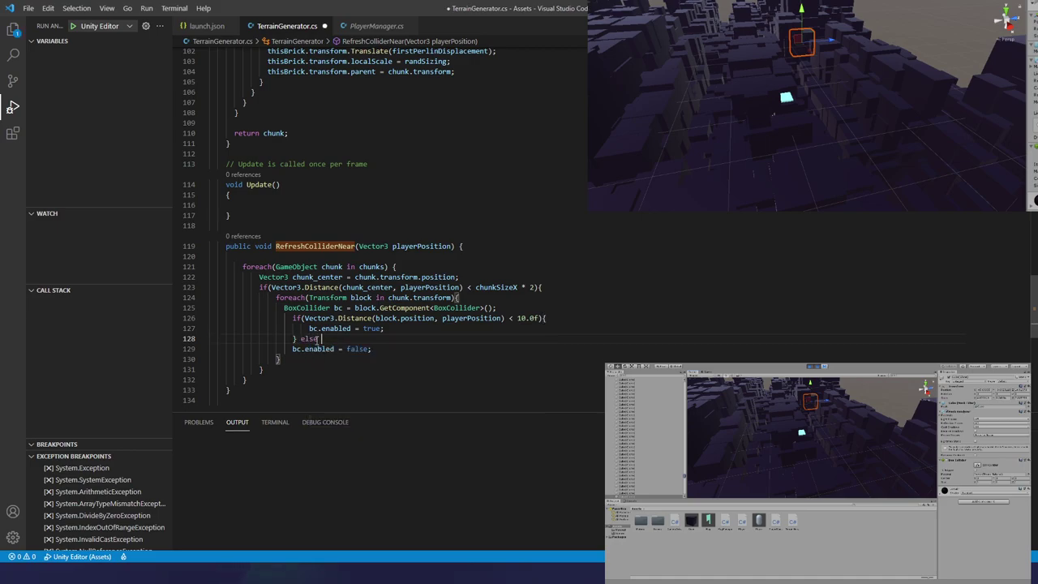
{"action": "type", "text": " {"}
{"action": "key", "text": "Return"}
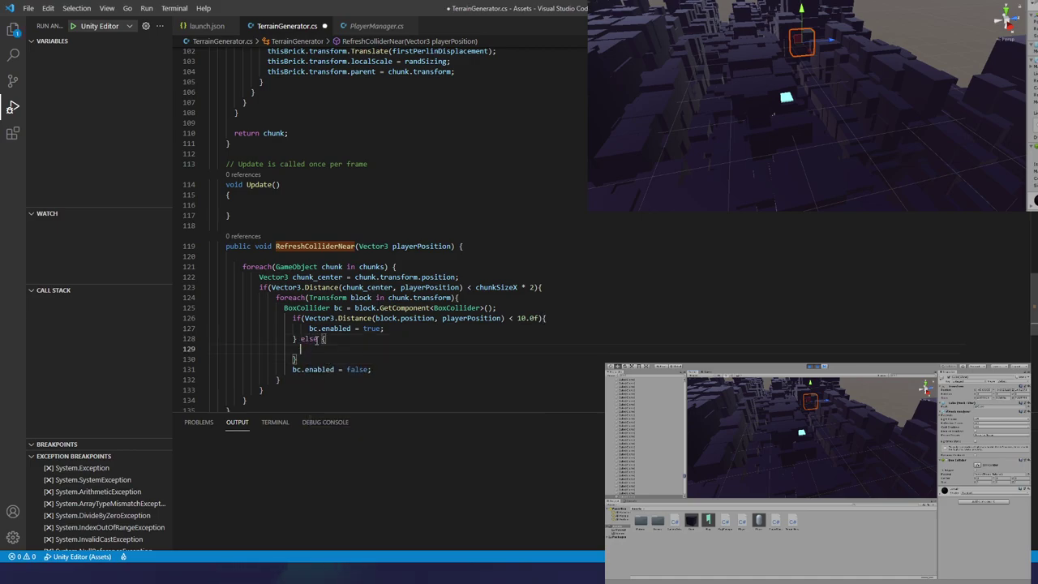
{"action": "left_click_drag", "start_coordinate": [397, 371], "coordinate": [293, 370]}
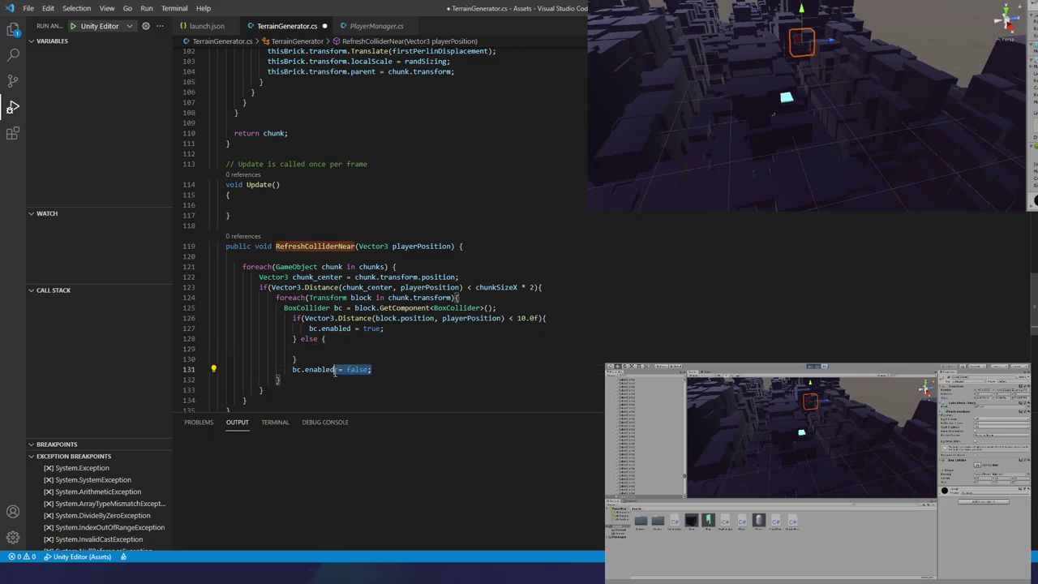
{"action": "key", "text": "ctrl+x"}
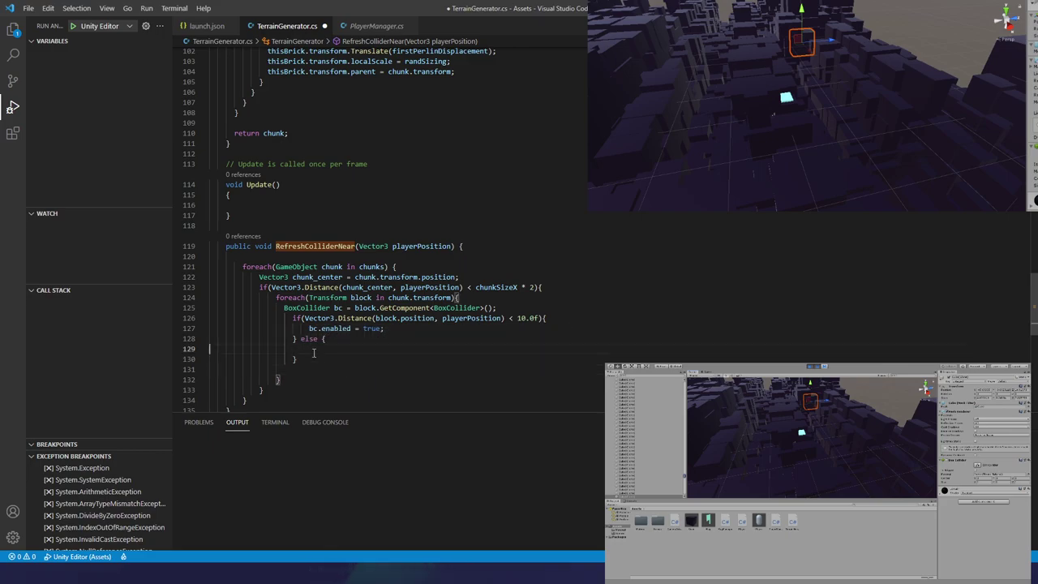
{"action": "left_click", "coordinate": [316, 348]}
{"action": "key", "text": "ctrl+v"}
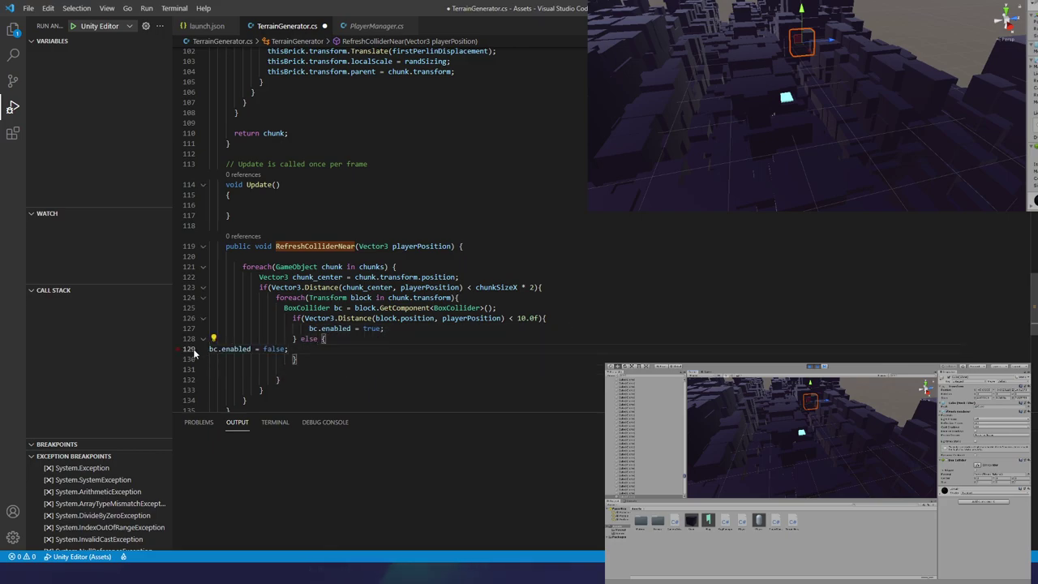
{"action": "left_click", "coordinate": [208, 349]}
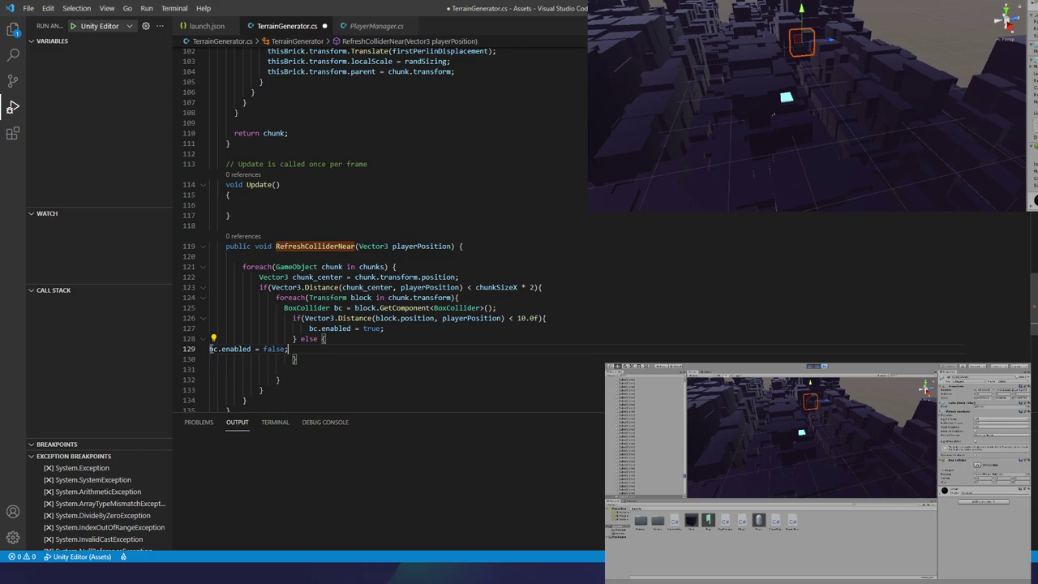
{"action": "left_click", "coordinate": [313, 369]}
{"action": "key", "text": "BackSpace"}
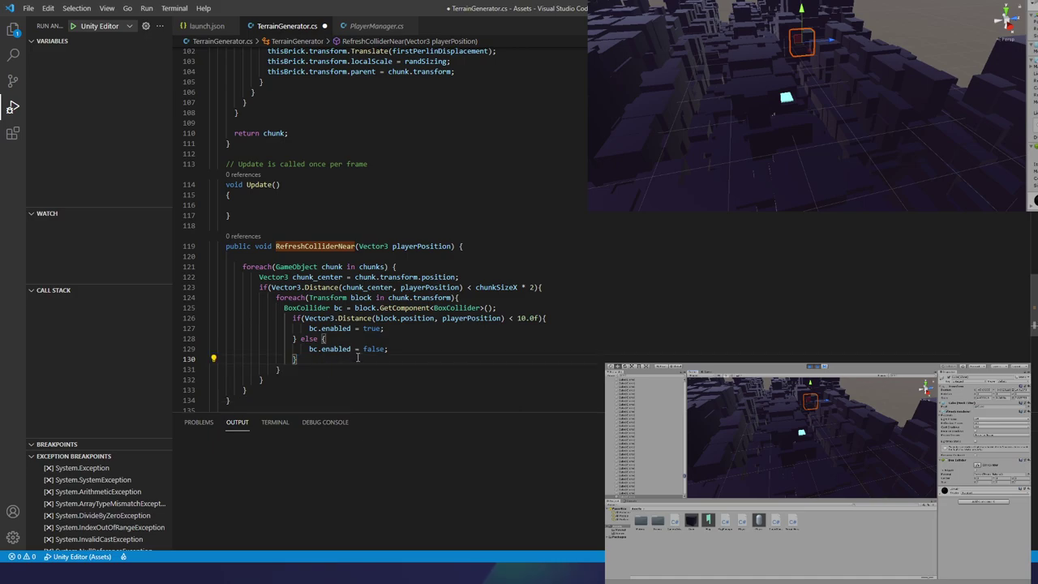
- Save TerrainGenerator.cs, then open the object's Player manager script from Unity's Inspector
{"action": "key", "text": "ctrl+s"}
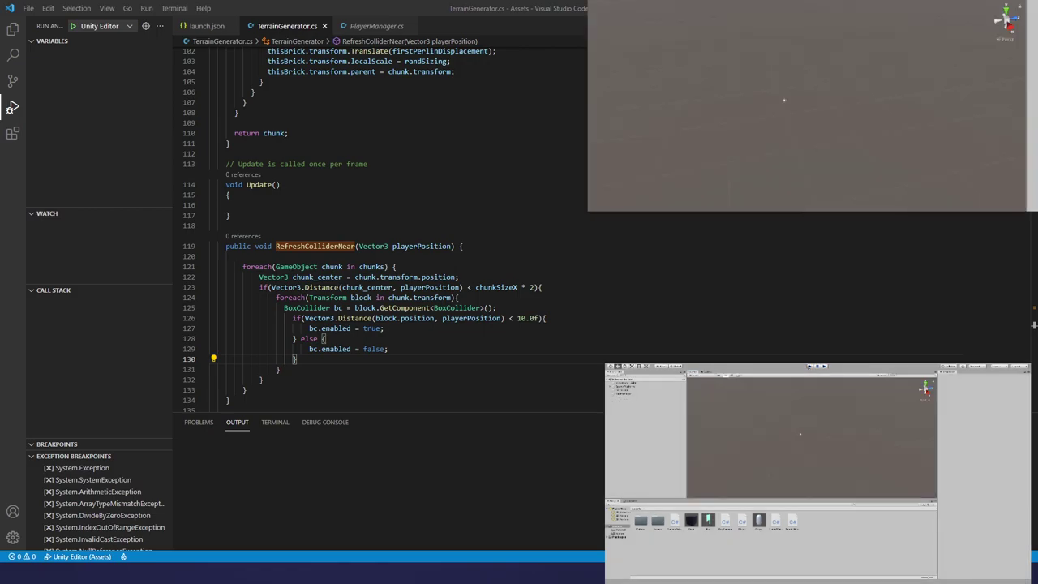
{"action": "left_click", "coordinate": [624, 385]}
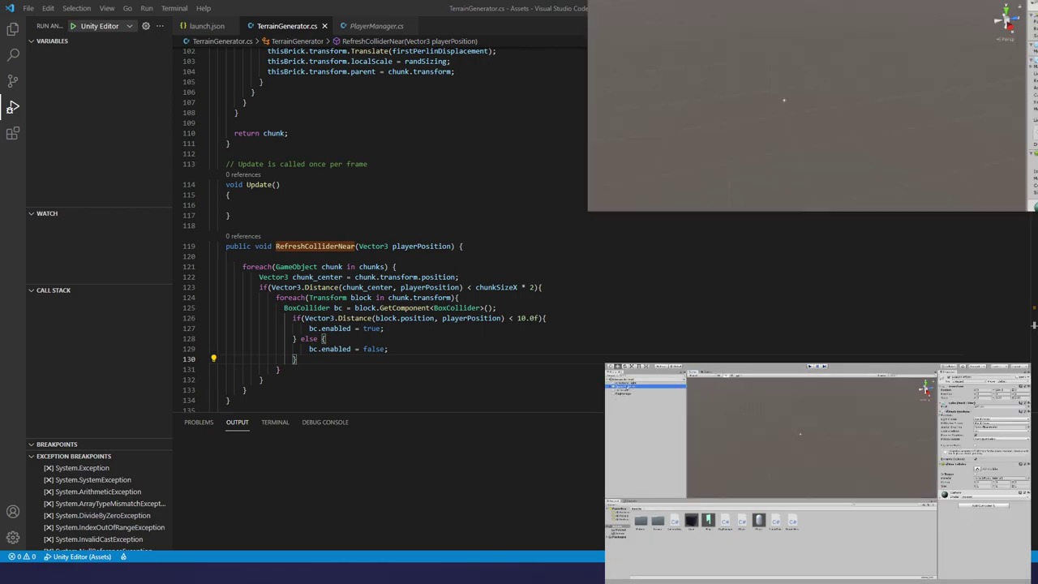
{"action": "left_click", "coordinate": [628, 390]}
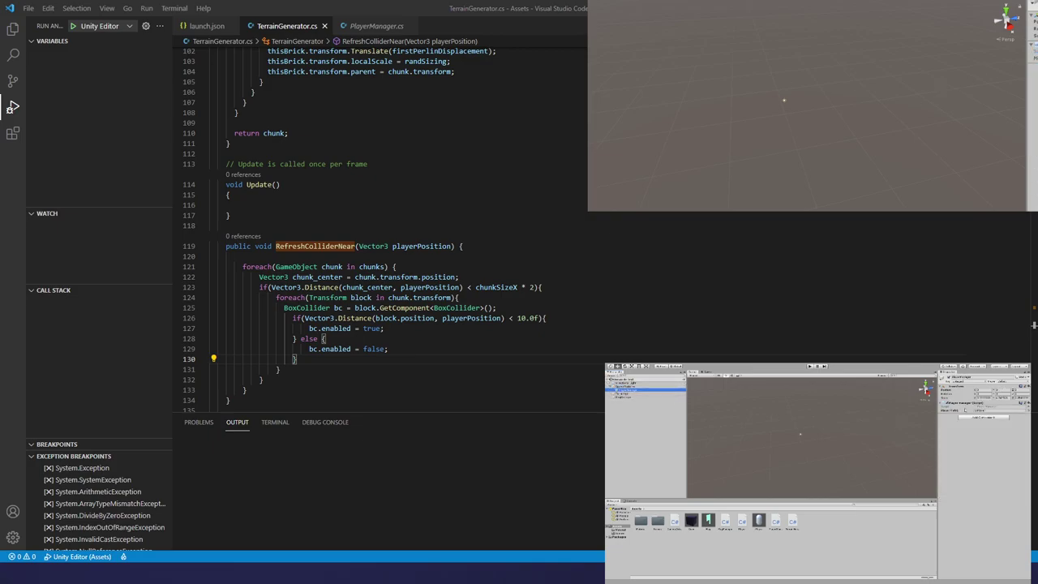
{"action": "double_click", "coordinate": [984, 408]}
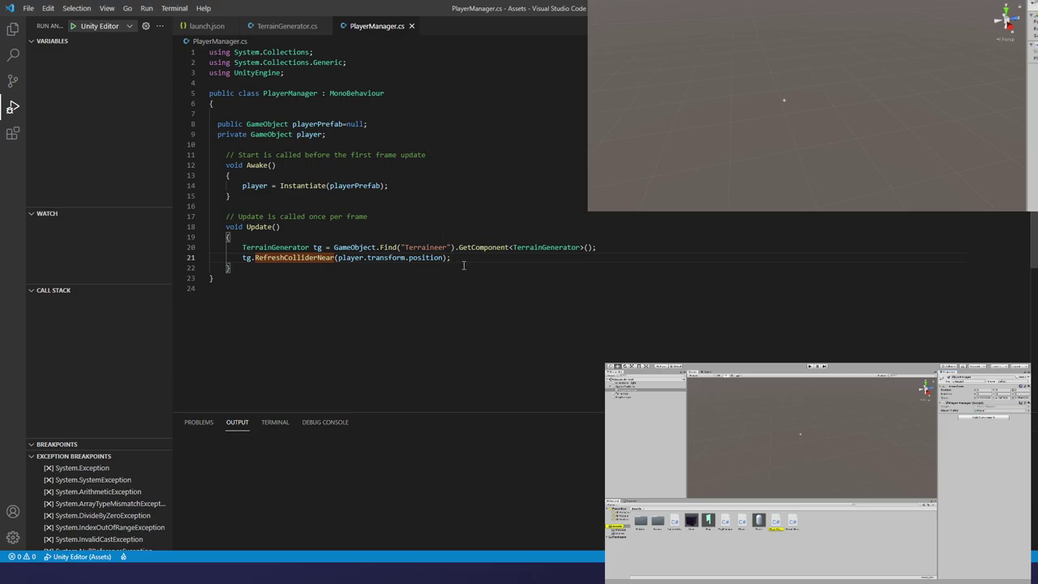
- Add 'transform.position + Vector3.Up * 3.0' as the Instantiate position on line 14 and save
{"action": "left_click", "coordinate": [393, 188]}
{"action": "left_click", "coordinate": [371, 186]}
{"action": "type", "text": ", "}
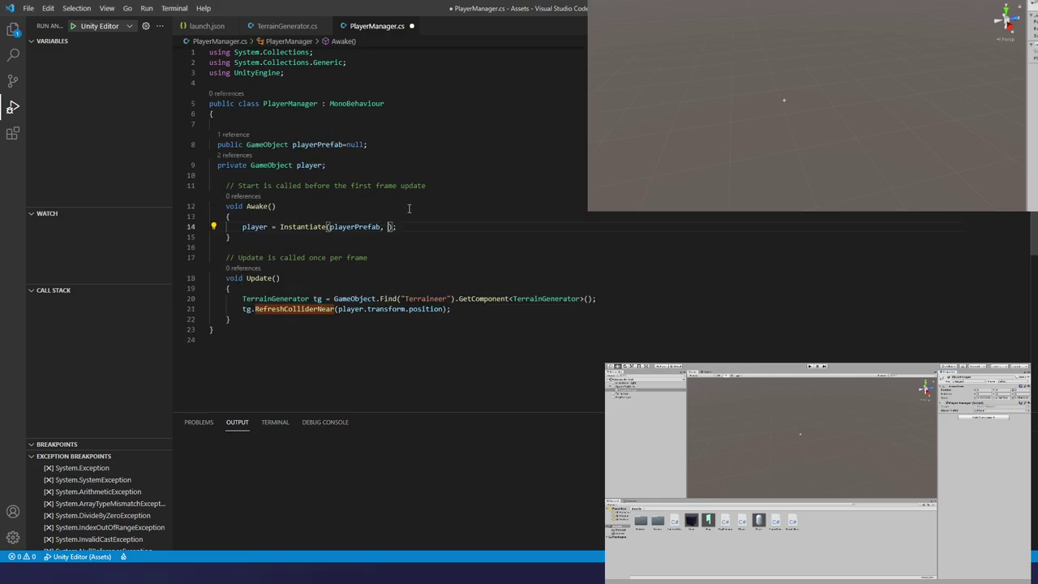
{"action": "type", "text": "transfo"}
{"action": "type", "text": "rm.position "}
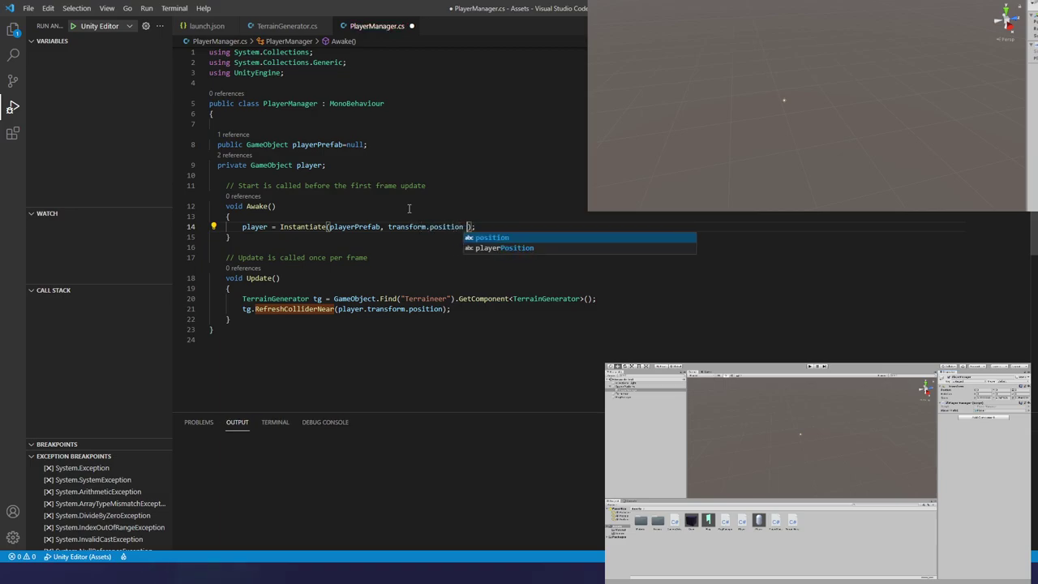
{"action": "type", "text": "+ "}
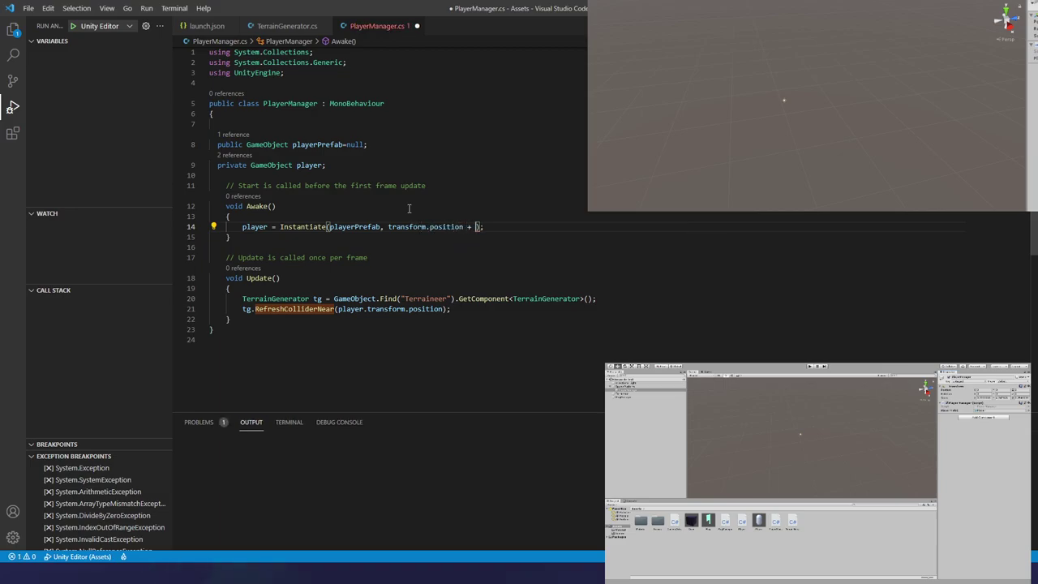
{"action": "type", "text": "Ve"}
{"action": "type", "text": "ctor3."}
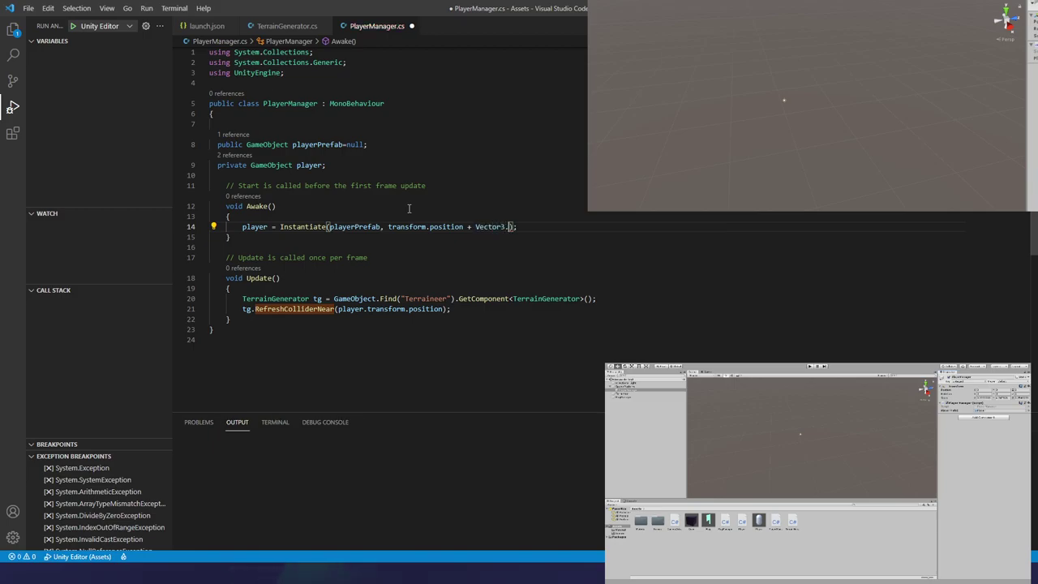
{"action": "type", "text": "Up"}
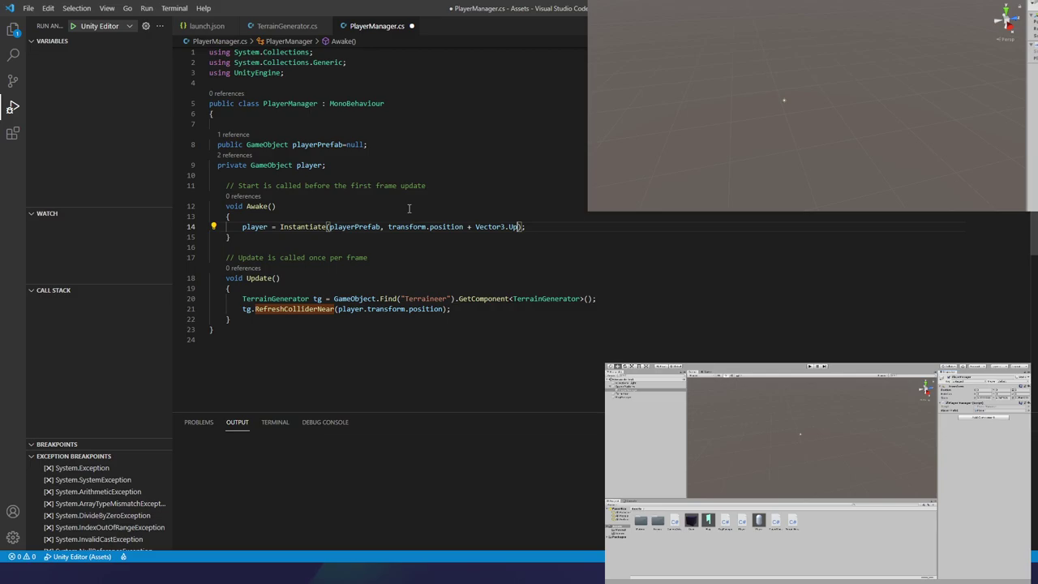
{"action": "type", "text": " * 3"}
{"action": "key", "text": "ctrl+s"}
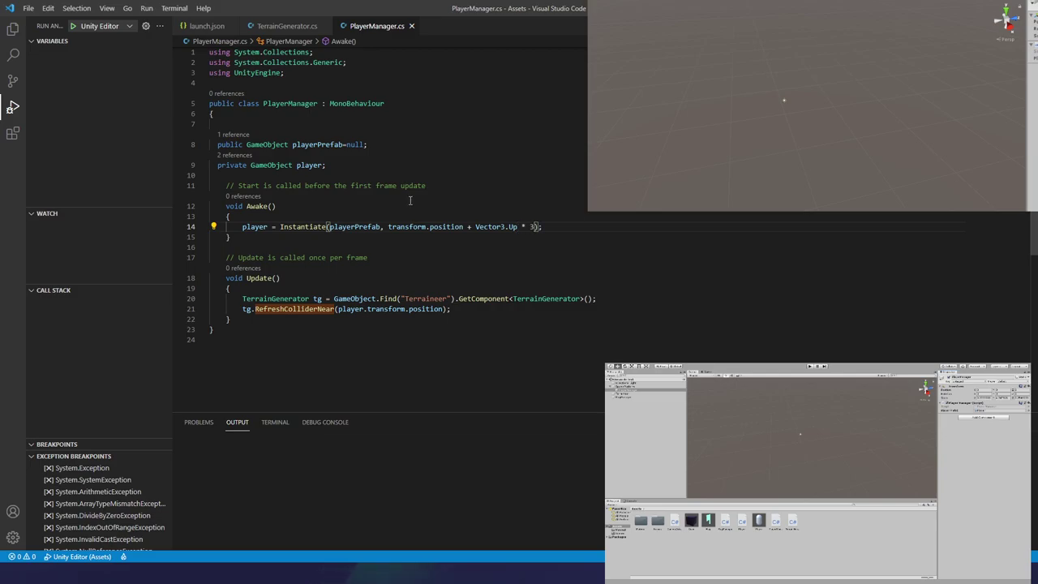
{"action": "type", "text": ".0"}
{"action": "key", "text": "ctrl+s"}
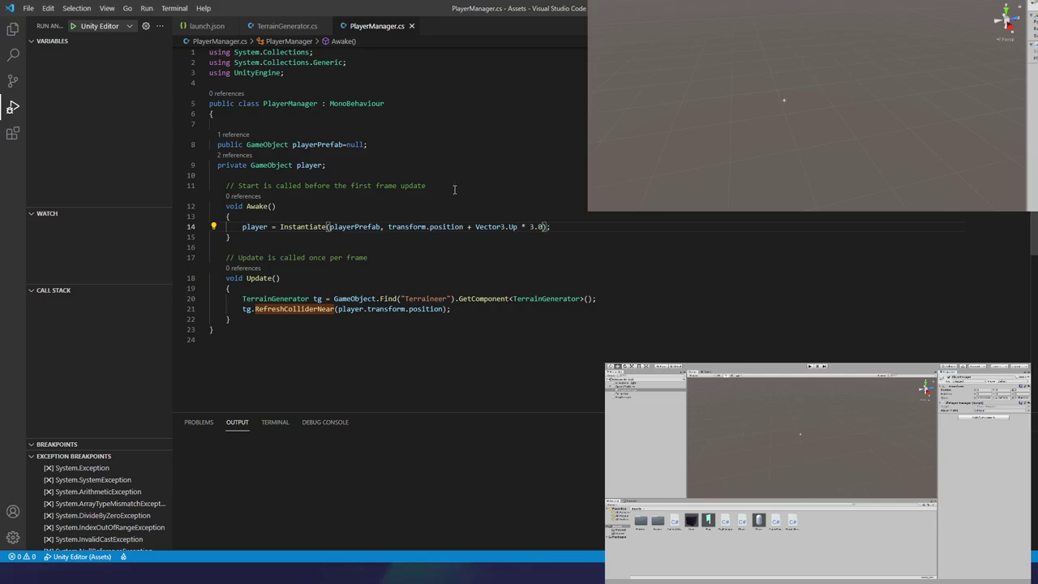
{"action": "left_click", "coordinate": [243, 83]}
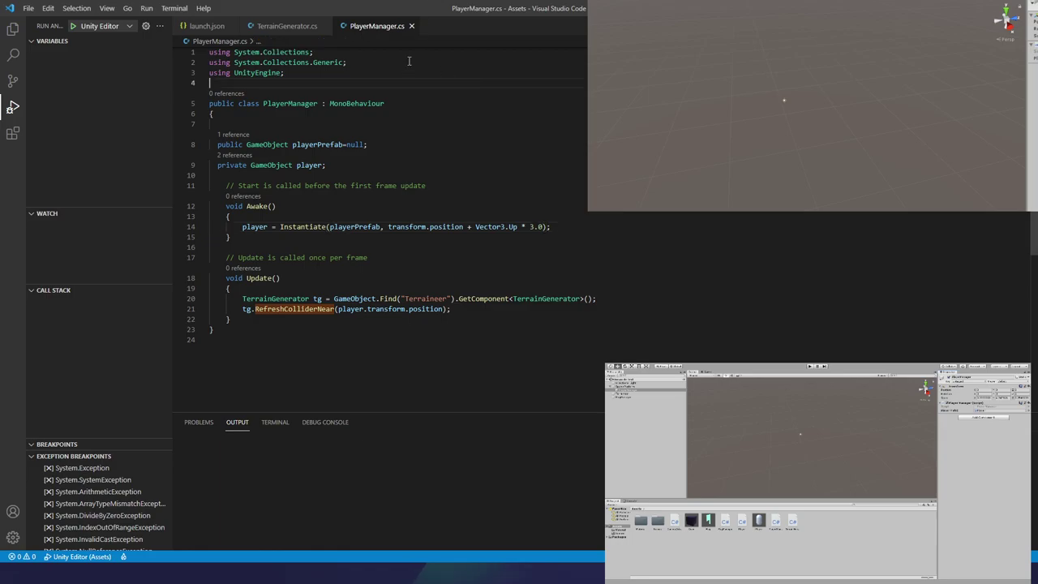
- Delete every launch.json configuration after Unity Editor and save the file
{"action": "left_click", "coordinate": [145, 27]}
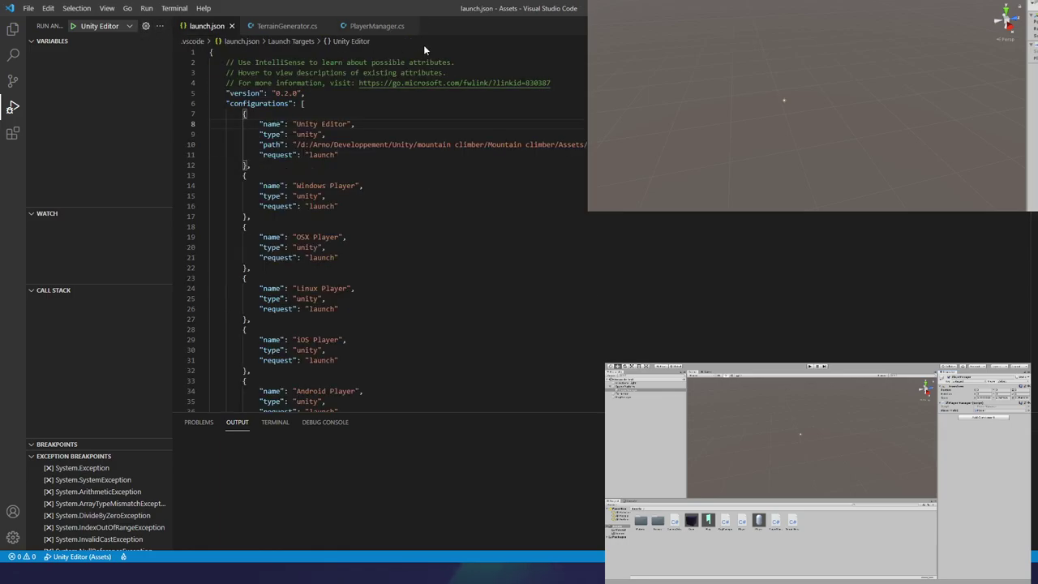
{"action": "scroll", "coordinate": [369, 111], "scroll_direction": "down", "scroll_amount": 1}
{"action": "scroll", "coordinate": [377, 132], "scroll_direction": "down", "scroll_amount": 2}
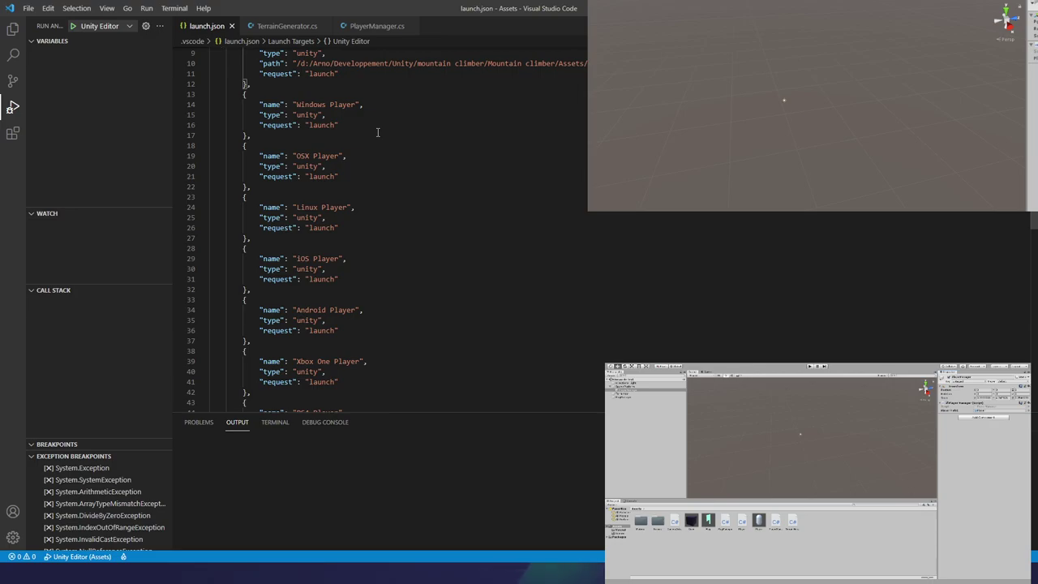
{"action": "scroll", "coordinate": [377, 132], "scroll_direction": "up", "scroll_amount": 2}
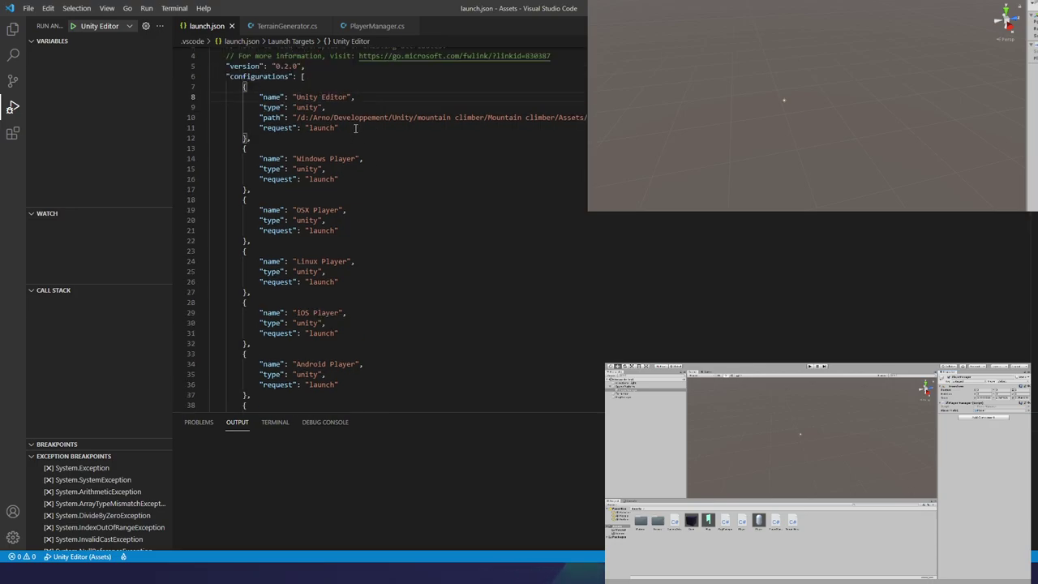
{"action": "left_click_drag", "start_coordinate": [348, 127], "coordinate": [425, 197]}
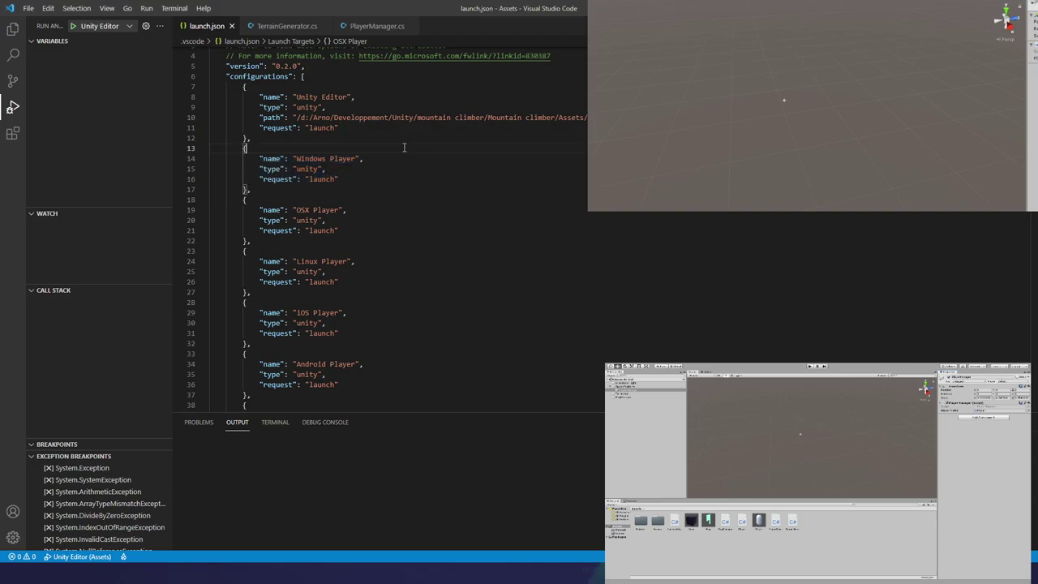
{"action": "mouse_move", "coordinate": [248, 138]}
{"action": "left_mouse_down"}
{"action": "mouse_move", "coordinate": [450, 214]}
{"action": "mouse_move", "coordinate": [454, 267]}
{"action": "mouse_move", "coordinate": [417, 297]}
{"action": "left_mouse_up"}
{"action": "scroll", "coordinate": [451, 235], "scroll_direction": "down", "scroll_amount": 7}
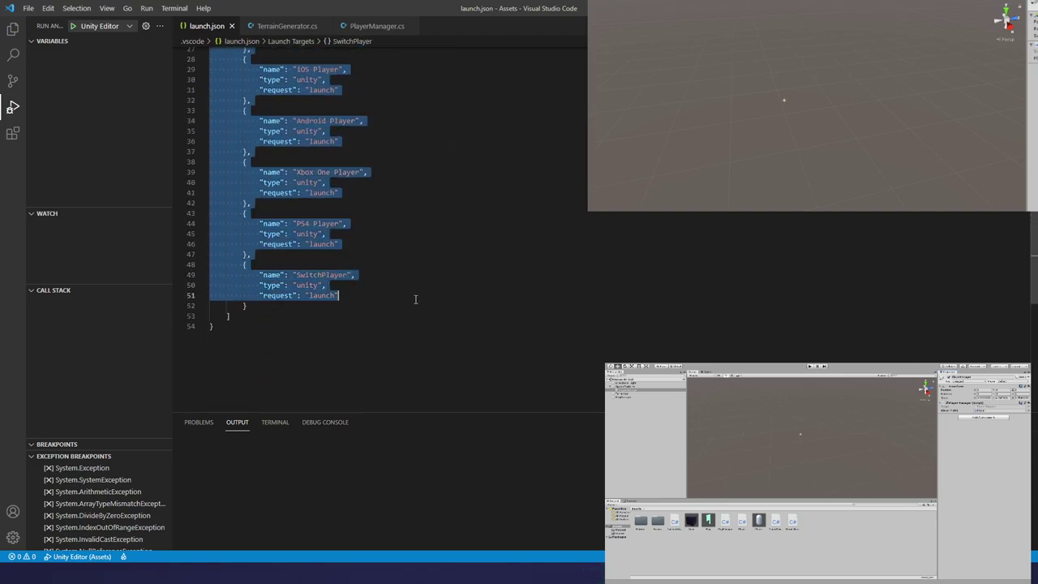
{"action": "key", "text": "BackSpace"}
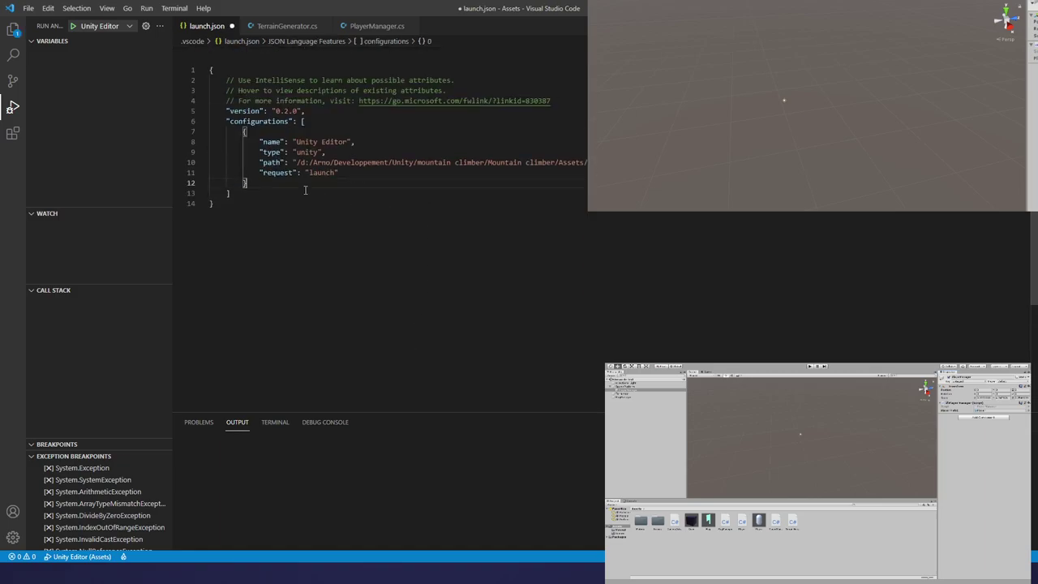
{"action": "left_click", "coordinate": [372, 172]}
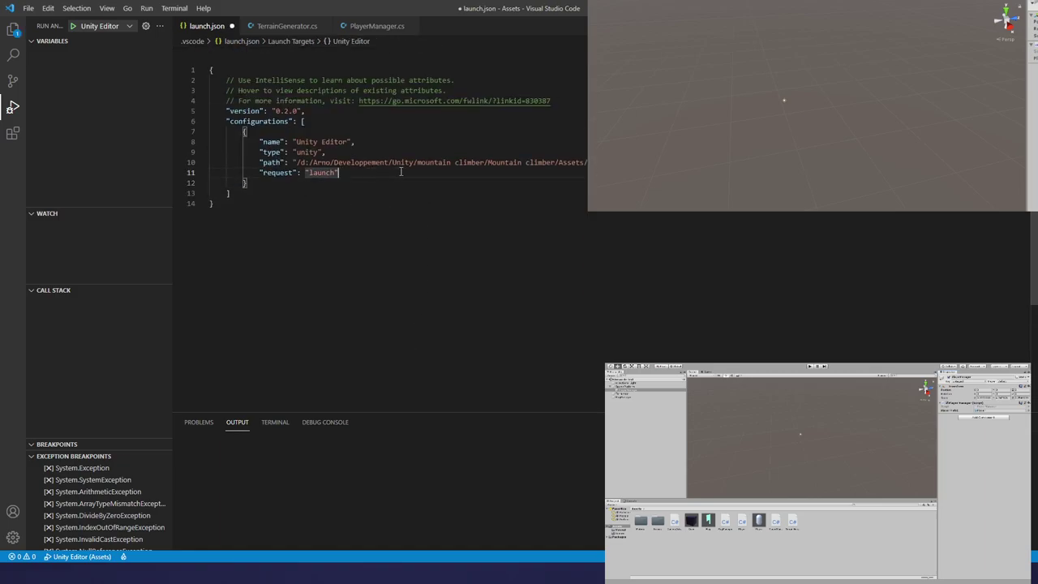
{"action": "key", "text": "ctrl+s"}
- Peek the single reference to RefreshColliderNear, close the peek, and return to PlayerManager.cs
{"action": "left_click", "coordinate": [285, 29]}
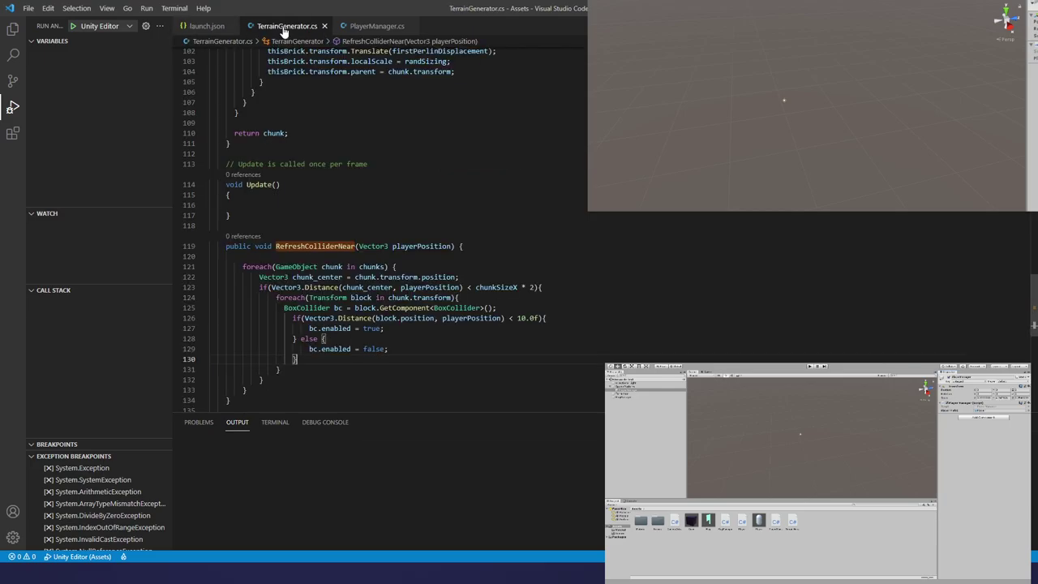
{"action": "left_click", "coordinate": [418, 226]}
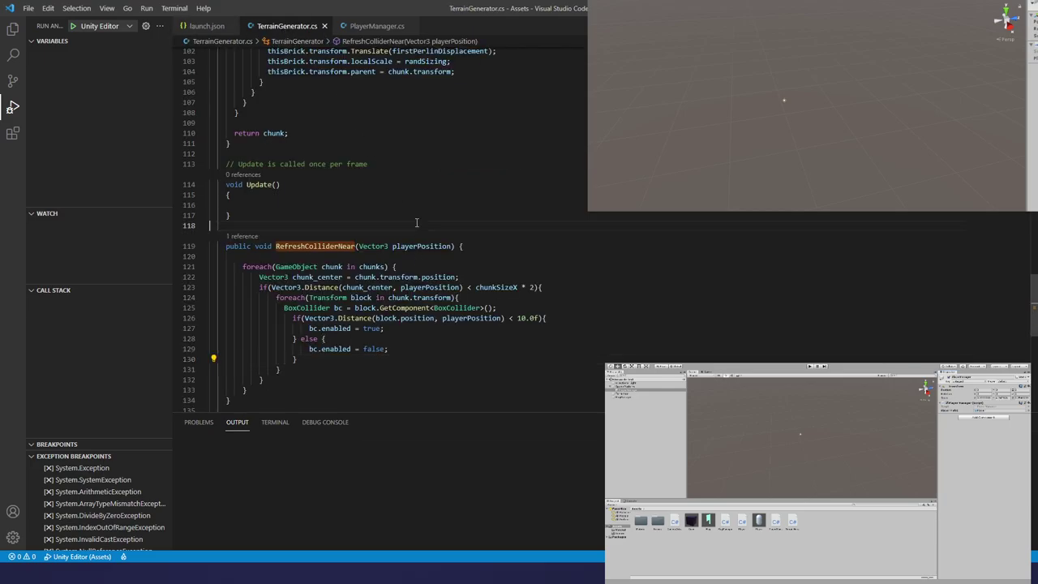
{"action": "left_click", "coordinate": [244, 236]}
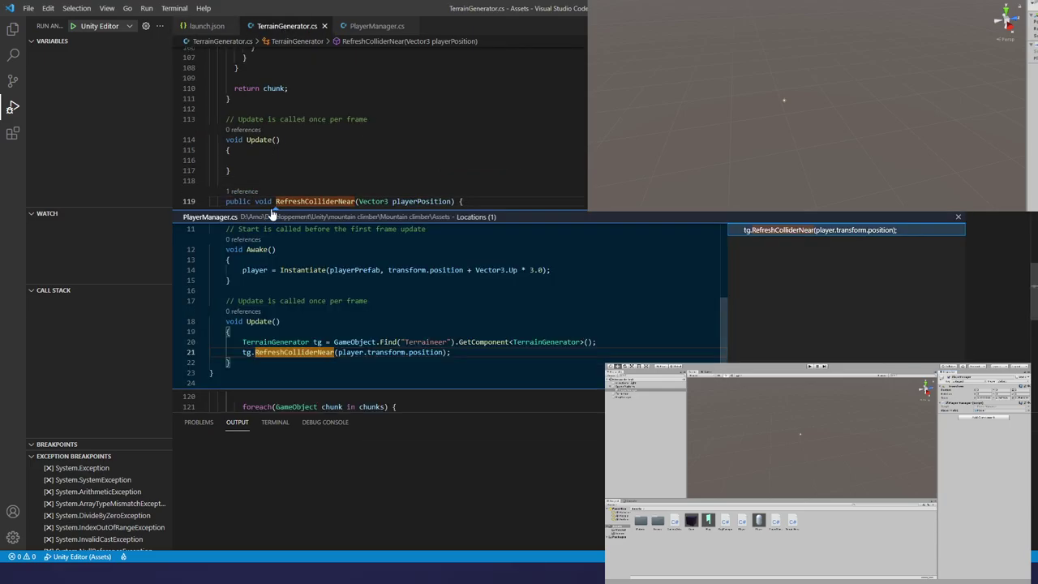
{"action": "left_click", "coordinate": [348, 170]}
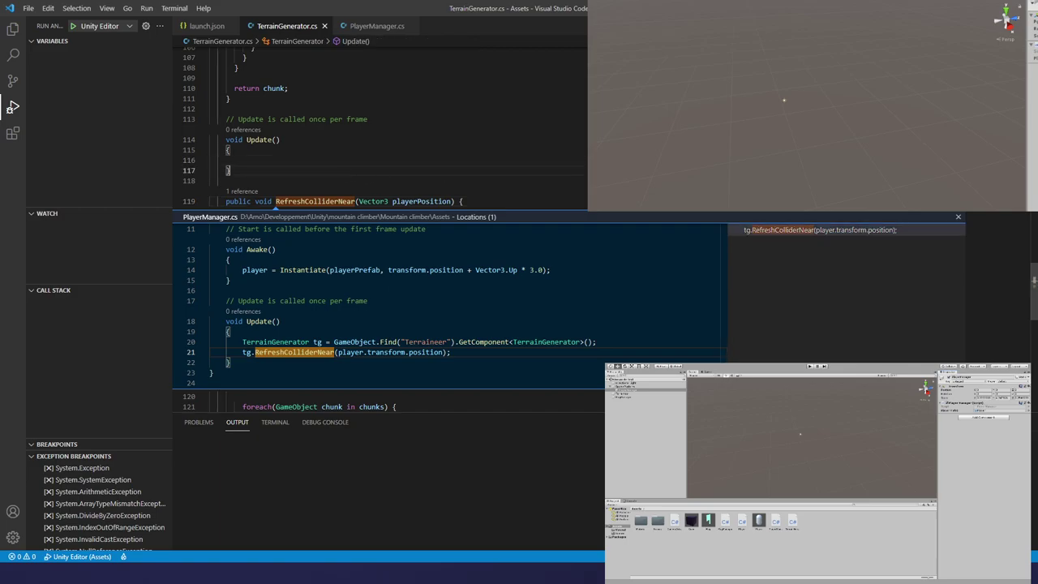
{"action": "left_click", "coordinate": [958, 217]}
{"action": "left_click", "coordinate": [230, 99]}
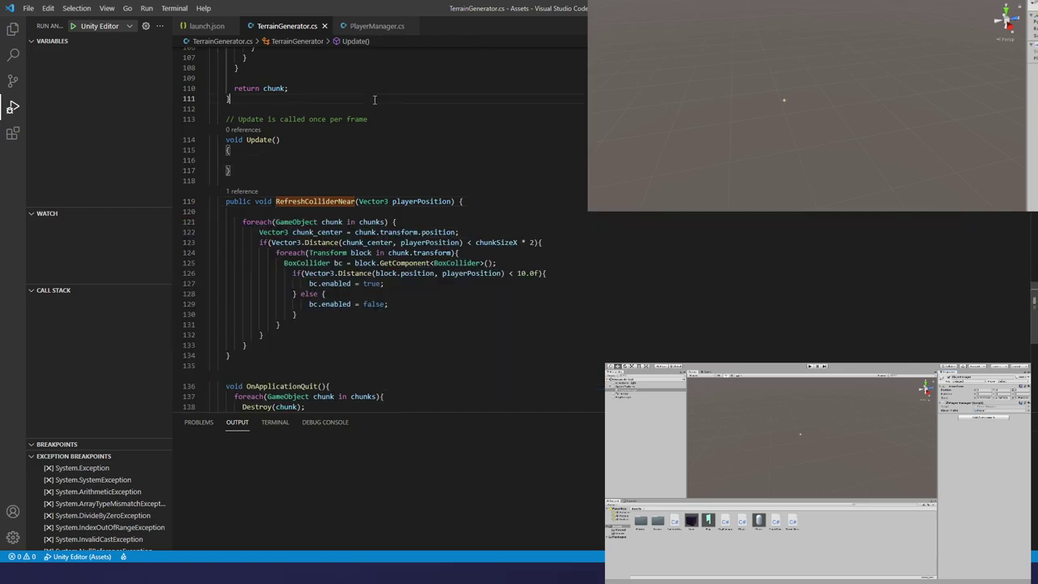
{"action": "left_click", "coordinate": [369, 26]}
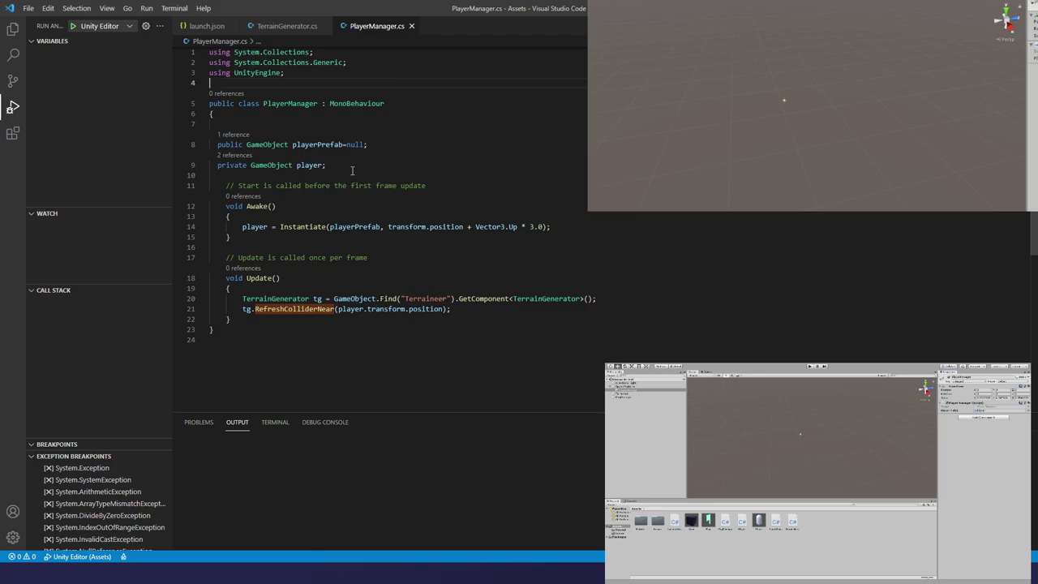
- Change the line 14 spawn offset from 3.0 to 8.0, save, and press Play in Unity
{"action": "left_click", "coordinate": [348, 324]}
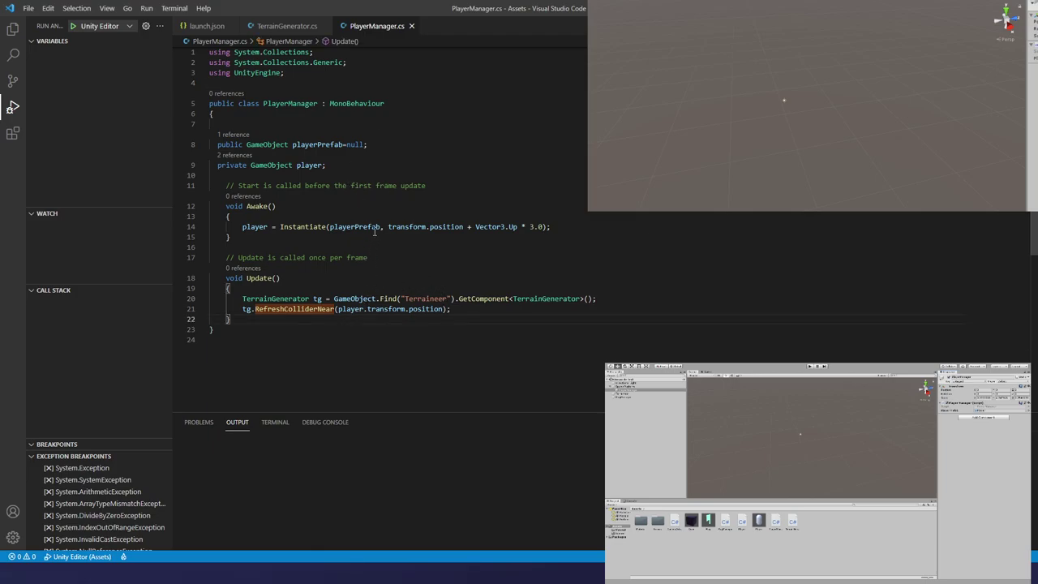
{"action": "left_click", "coordinate": [532, 200]}
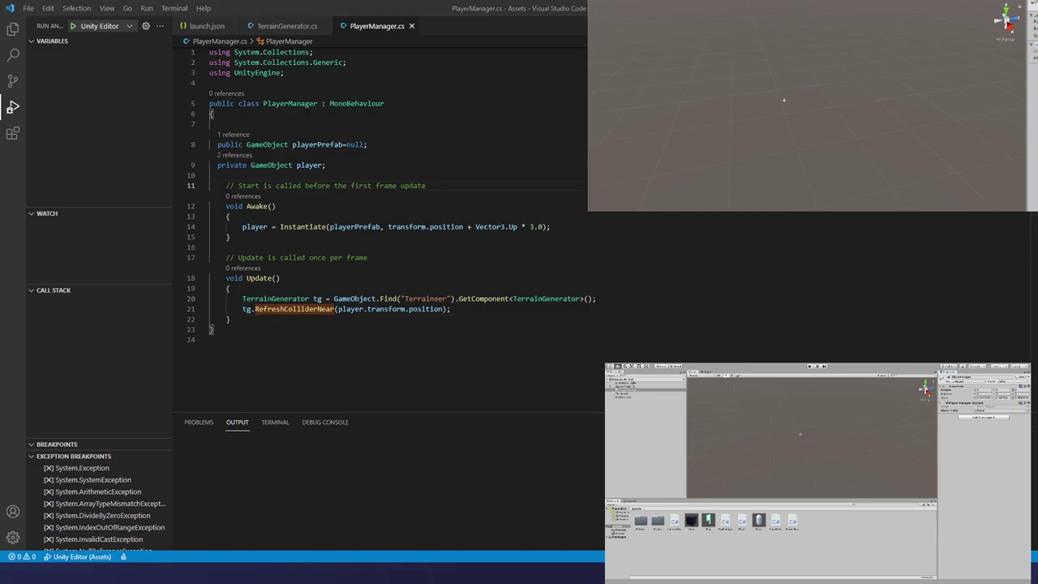
{"action": "left_click", "coordinate": [546, 226]}
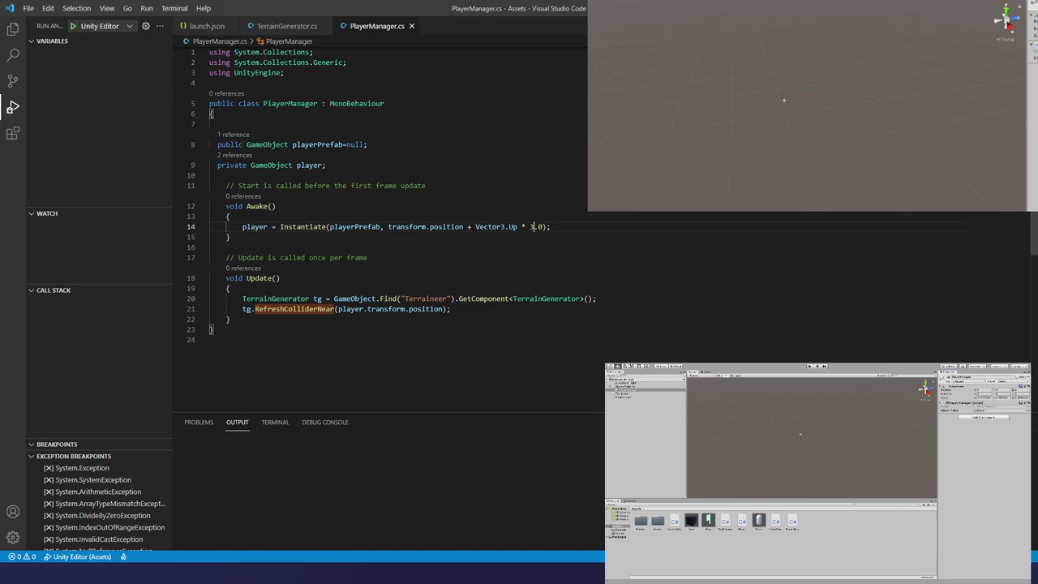
{"action": "type", "text": "8"}
{"action": "left_click", "coordinate": [537, 278]}
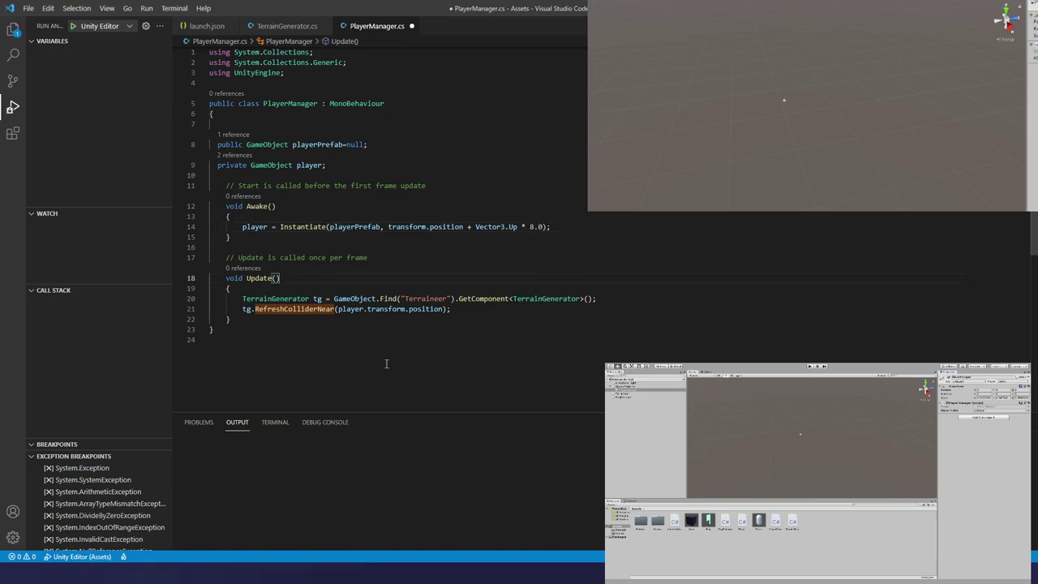
{"action": "key", "text": "ctrl+s"}
{"action": "left_click", "coordinate": [808, 366]}
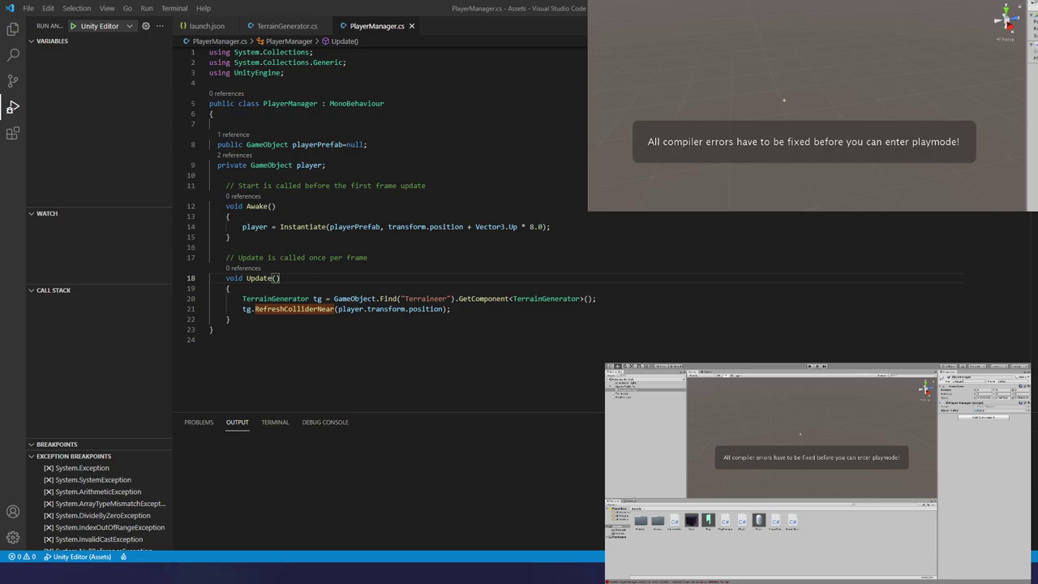
- Show the compiler error in Unity's Console, then return to PlayerManager.cs in VS Code
{"action": "key", "text": "ctrl+shift+c"}
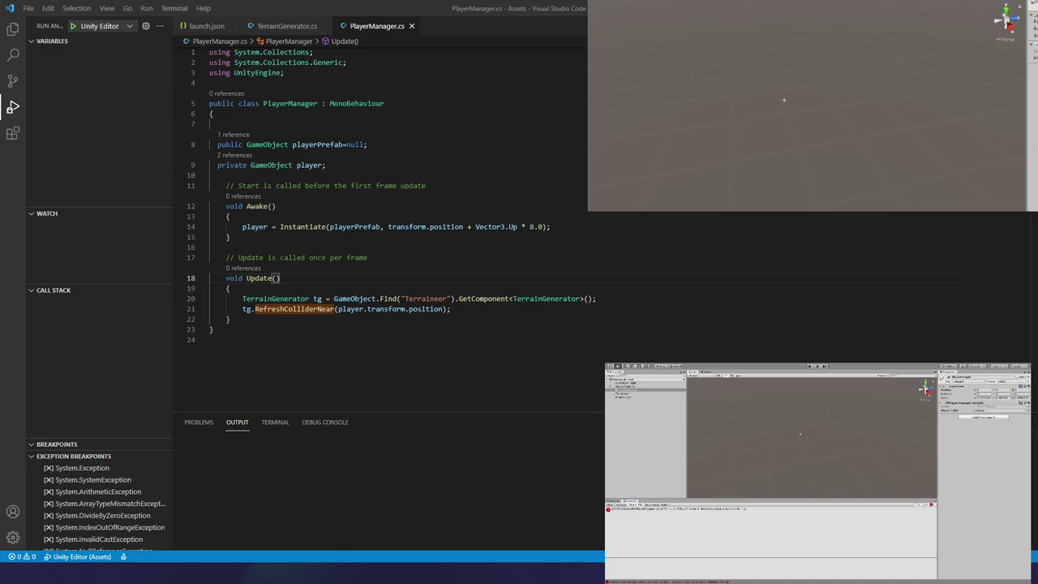
{"action": "left_click", "coordinate": [536, 256]}
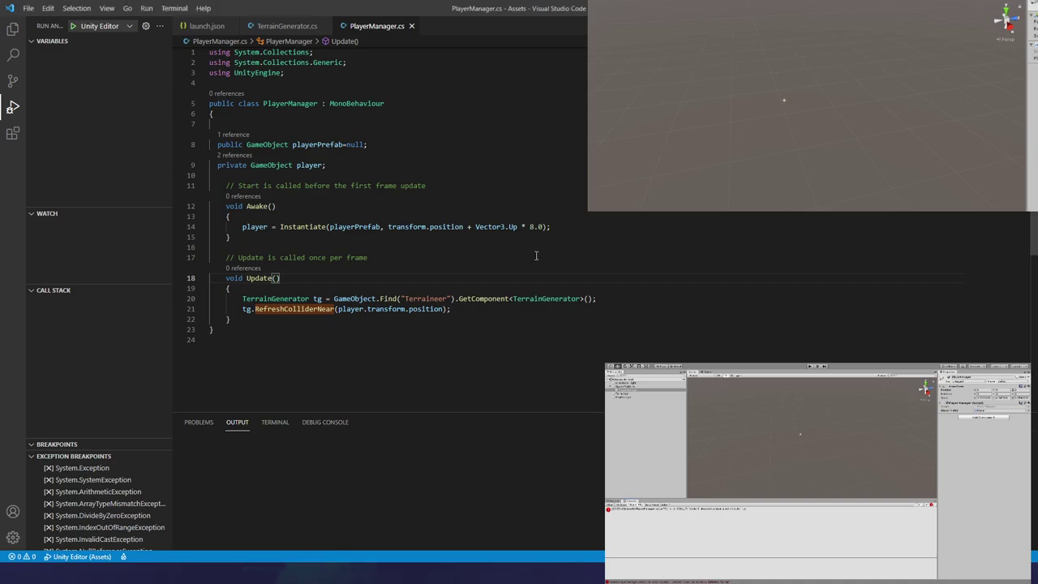
{"action": "left_click", "coordinate": [514, 227]}
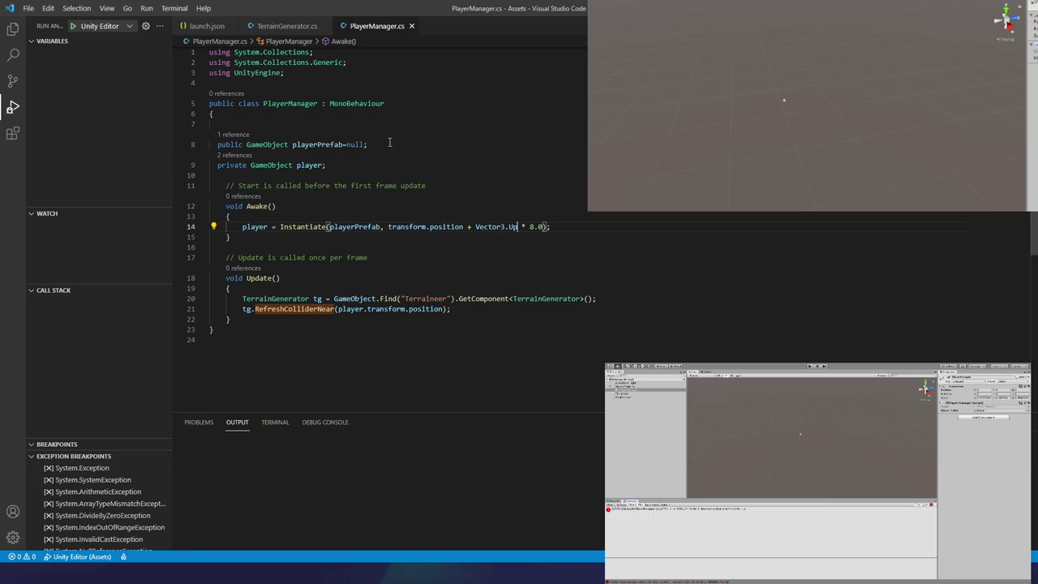
{"action": "left_click", "coordinate": [290, 52]}
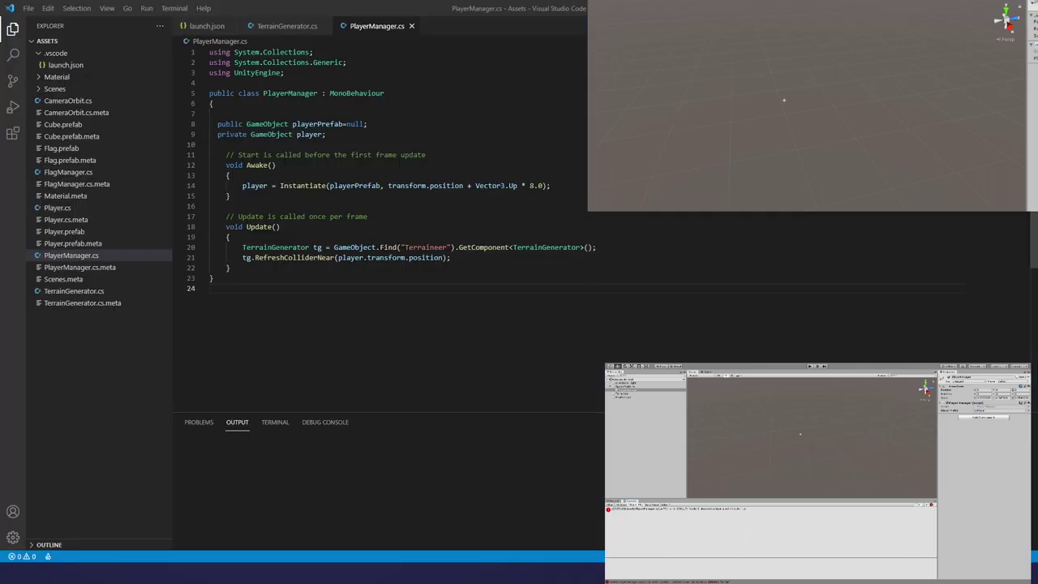
- Delete 'Up' after Vector3. on line 14 and browse the completion suggestions offered there
{"action": "left_click", "coordinate": [369, 123]}
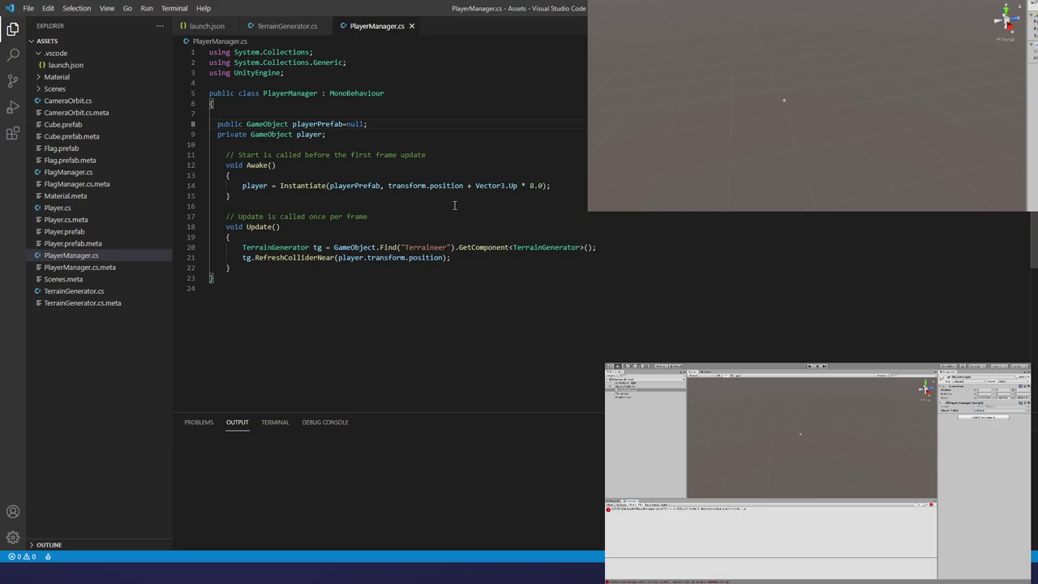
{"action": "left_click", "coordinate": [429, 185]}
{"action": "left_click", "coordinate": [303, 119]}
{"action": "left_click", "coordinate": [518, 186]}
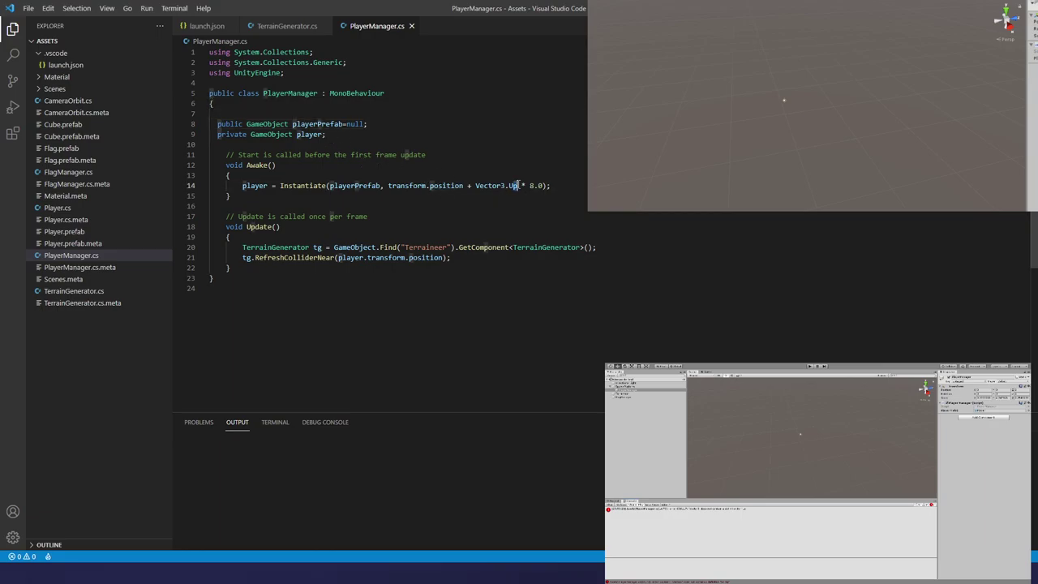
{"action": "key", "text": "BackSpace"}
{"action": "key", "text": "BackSpace"}
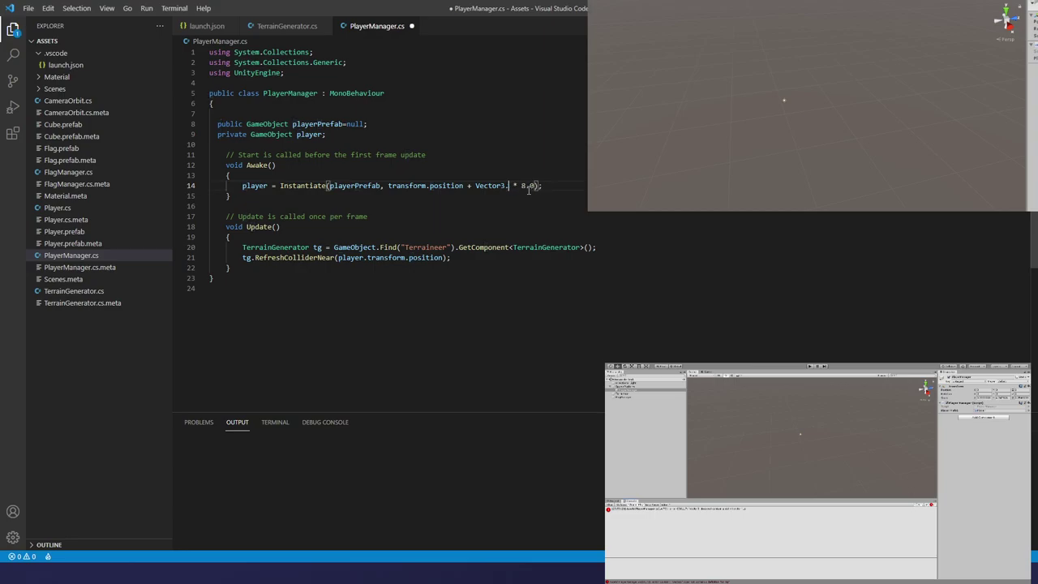
{"action": "key", "text": "ctrl+space"}
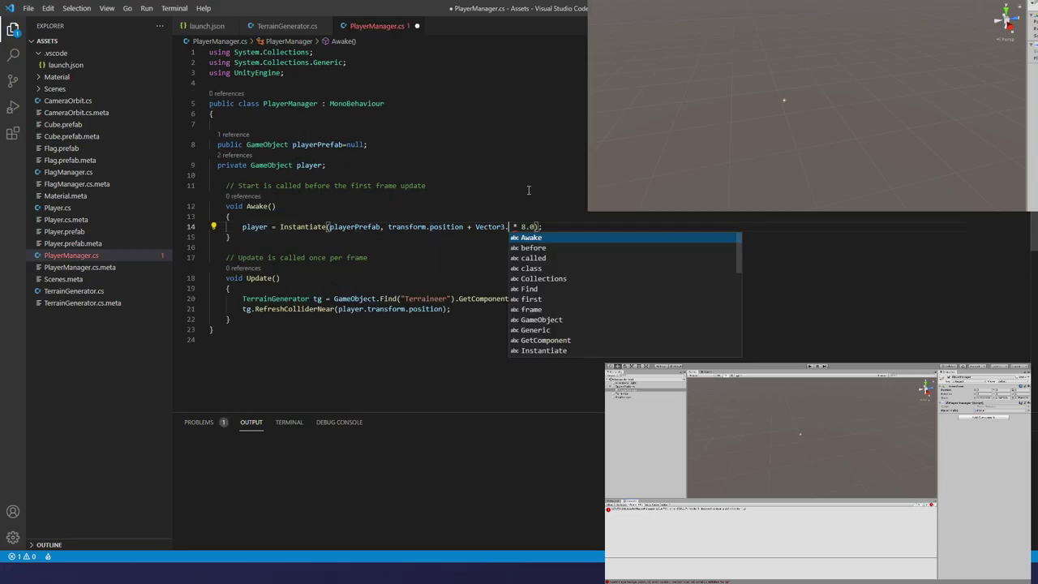
{"action": "type", "text": "U"}
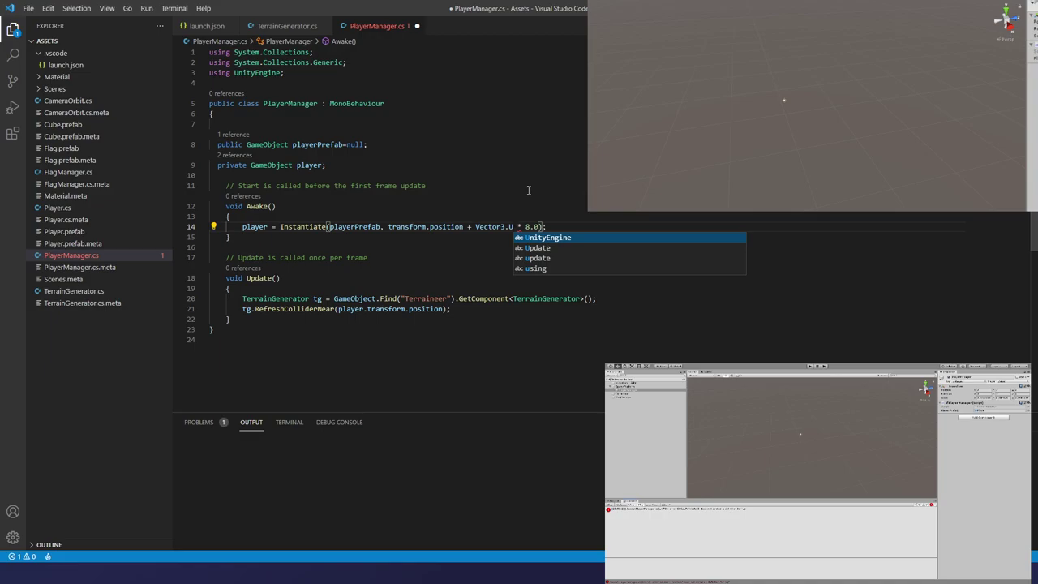
{"action": "key", "text": "BackSpace"}
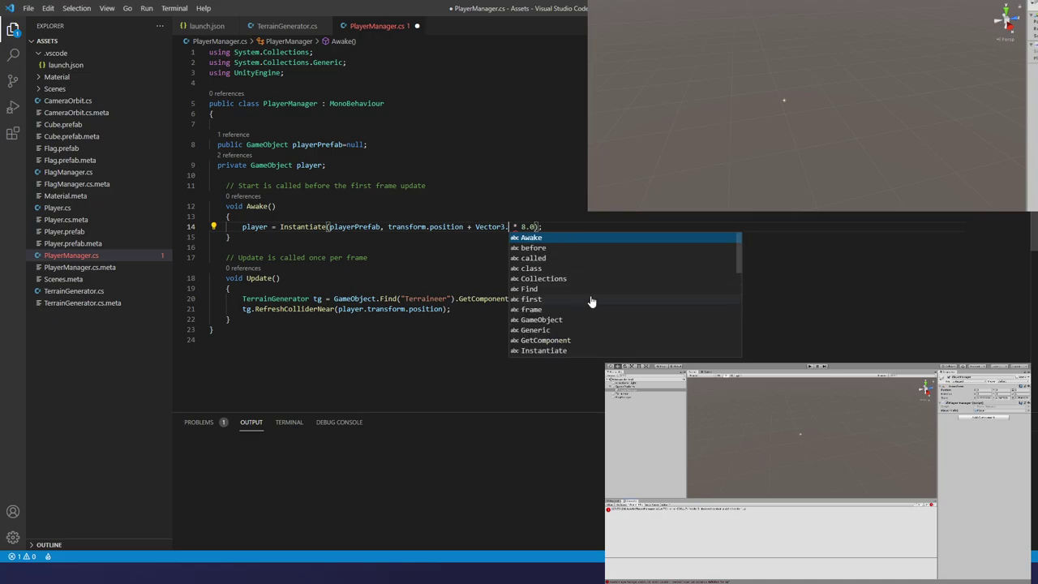
{"action": "scroll", "coordinate": [600, 316], "scroll_direction": "down", "scroll_amount": 3}
{"action": "scroll", "coordinate": [600, 316], "scroll_direction": "down", "scroll_amount": 3}
{"action": "scroll", "coordinate": [600, 316], "scroll_direction": "down", "scroll_amount": 1}
{"action": "scroll", "coordinate": [600, 316], "scroll_direction": "down", "scroll_amount": 3}
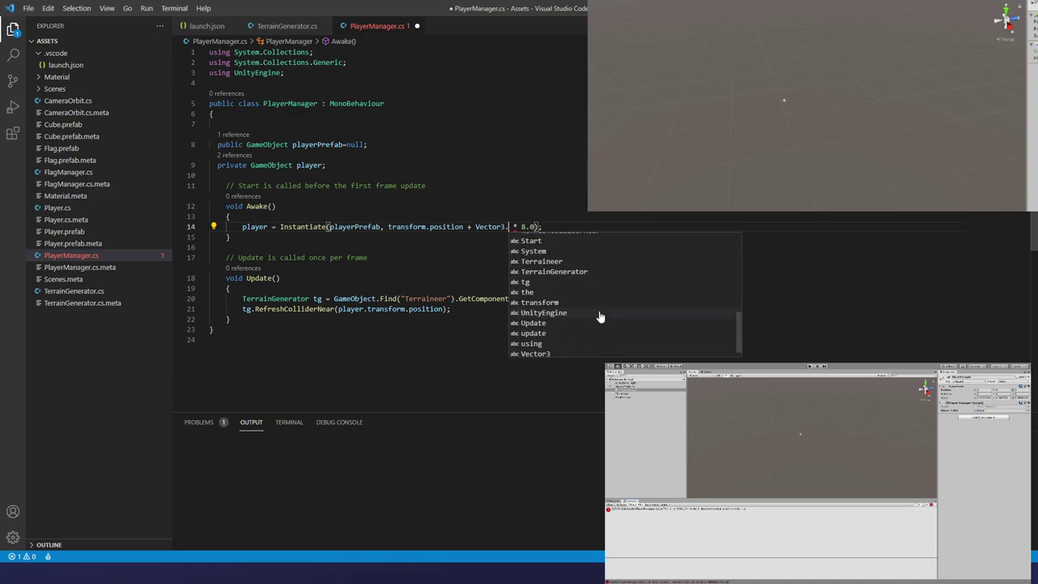
{"action": "scroll", "coordinate": [600, 316], "scroll_direction": "down", "scroll_amount": 1}
{"action": "scroll", "coordinate": [599, 316], "scroll_direction": "up", "scroll_amount": 5}
{"action": "scroll", "coordinate": [600, 313], "scroll_direction": "up", "scroll_amount": 6}
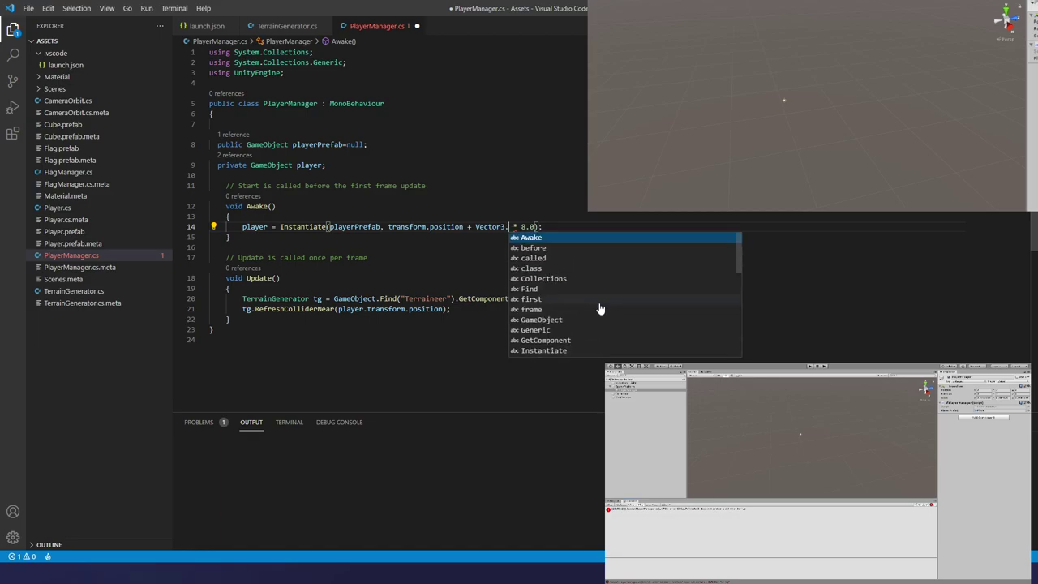
{"action": "left_click", "coordinate": [509, 226]}
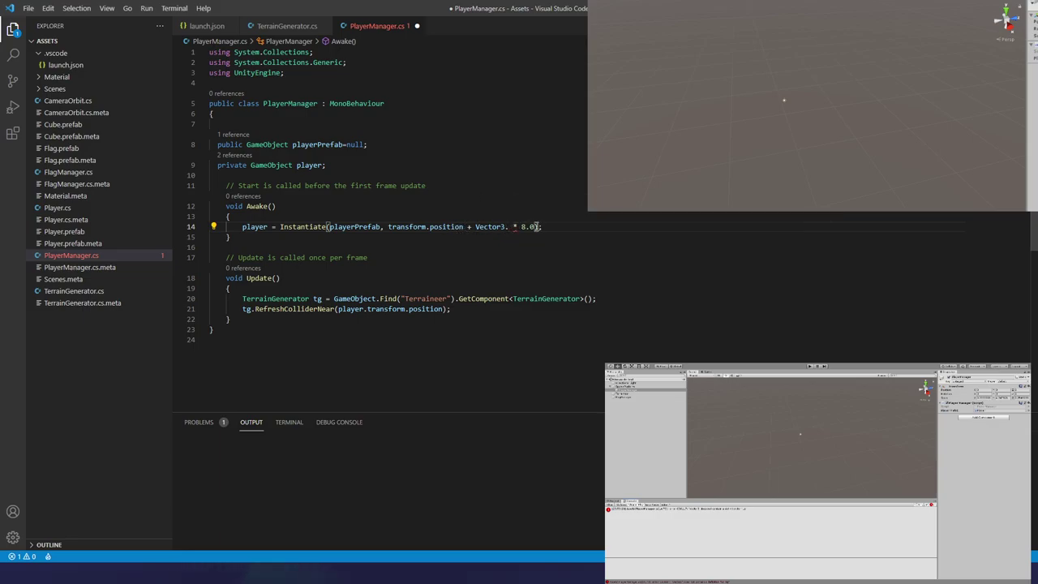
- Replace ' + Vector3. * 8.0' with '.' so line 14 ends at transform.position
{"action": "left_click_drag", "start_coordinate": [536, 227], "coordinate": [467, 228]}
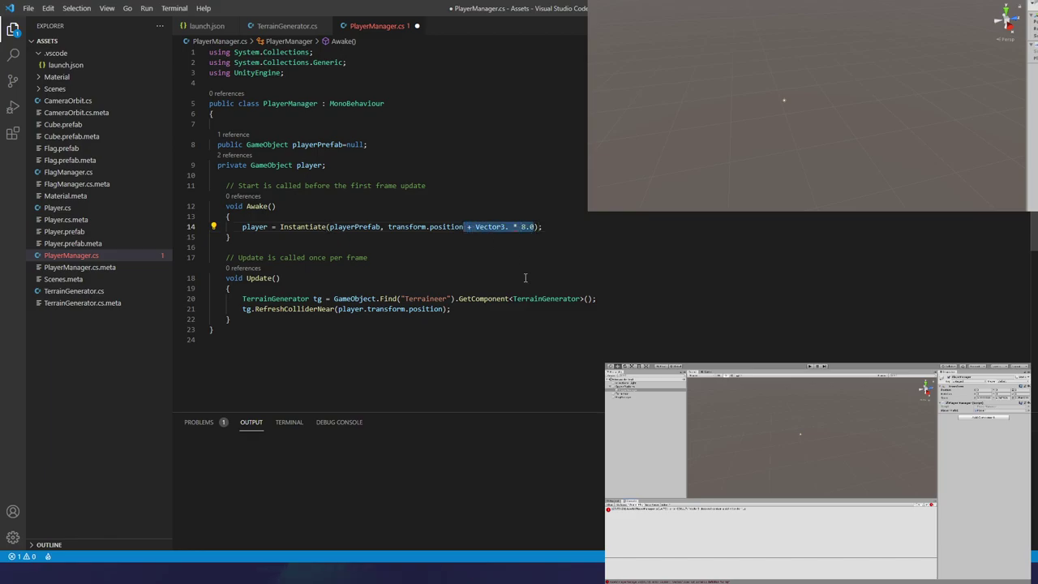
{"action": "type", "text": "."}
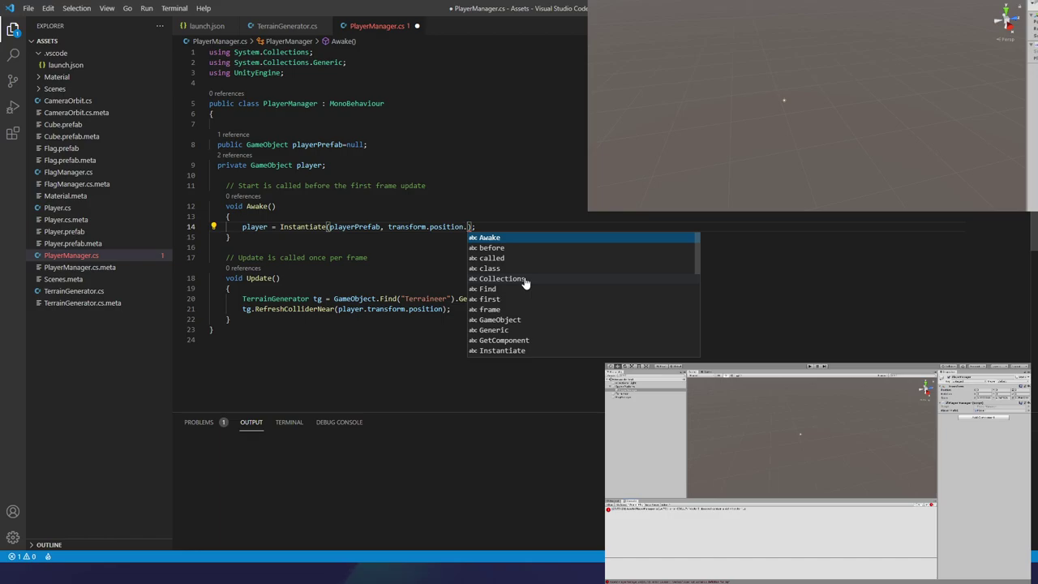
{"action": "key", "text": "Escape"}
{"action": "key", "text": "Up"}
{"action": "key", "text": "Up"}
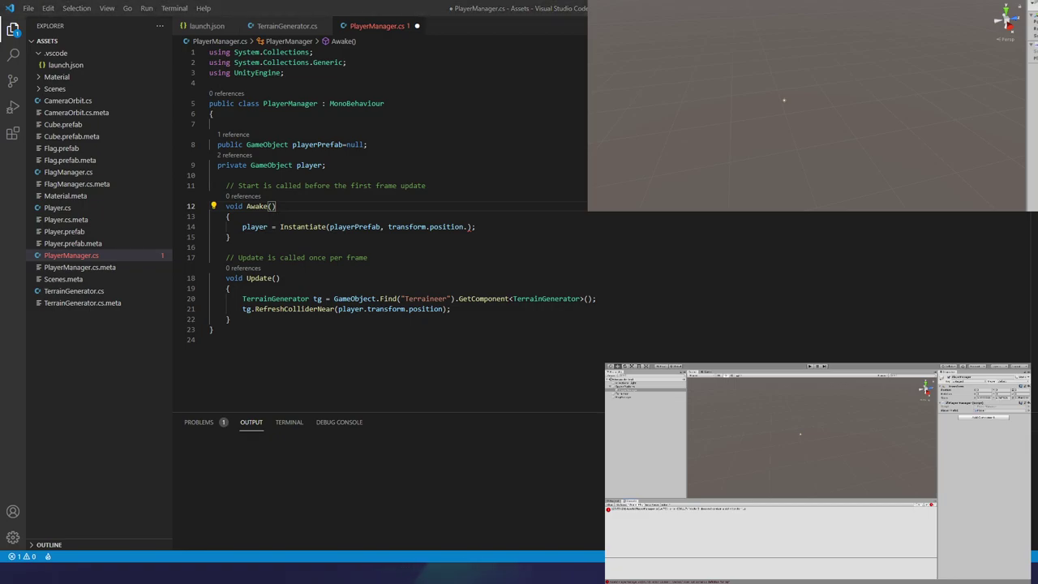
- Browse the Assets file tree and open .vscode/launch.json to check the Unity Editor debug configuration
{"action": "left_click", "coordinate": [223, 41]}
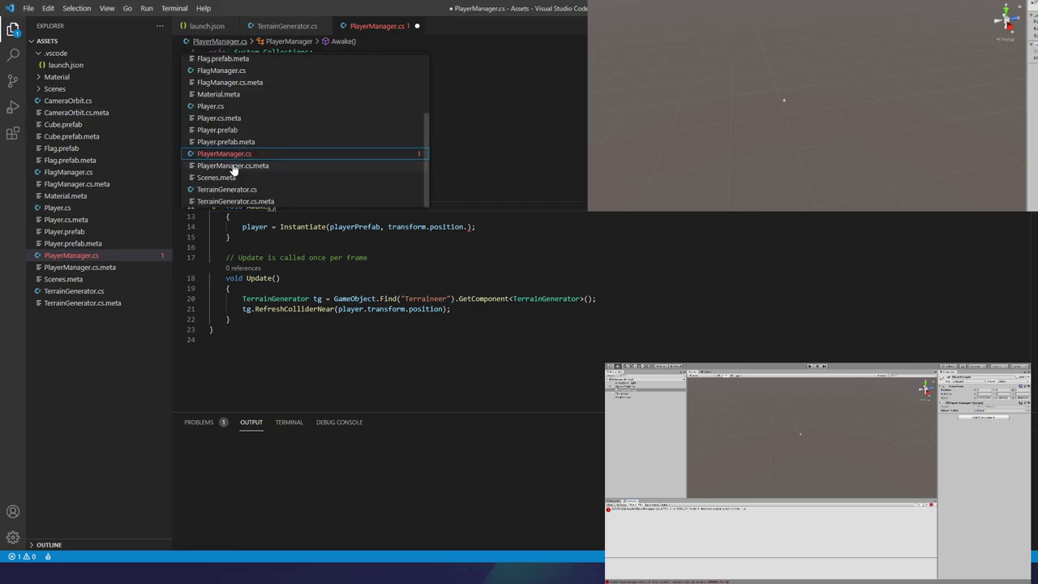
{"action": "left_click", "coordinate": [49, 40]}
{"action": "left_click", "coordinate": [49, 41]}
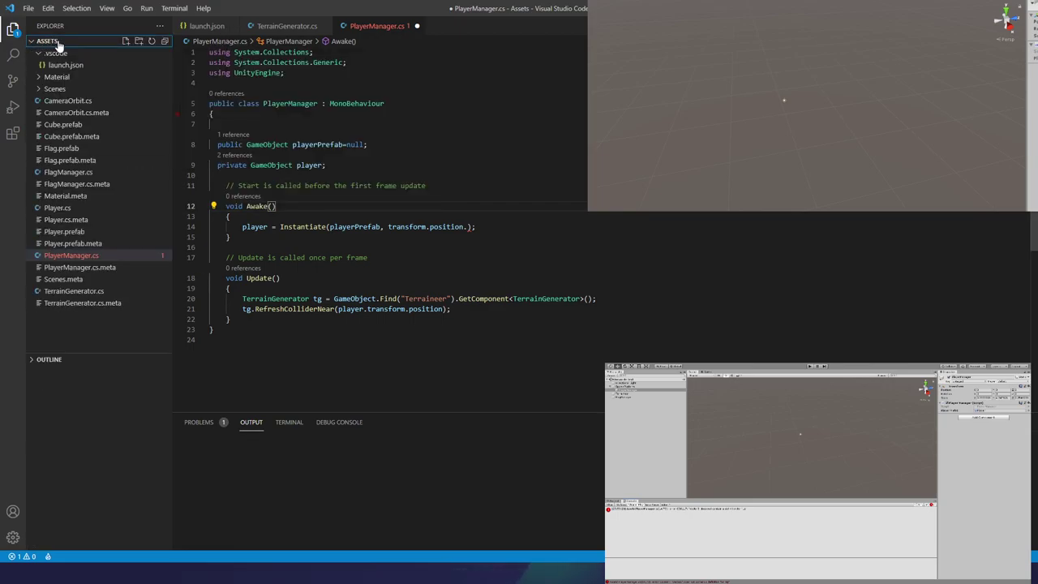
{"action": "left_click", "coordinate": [65, 66]}
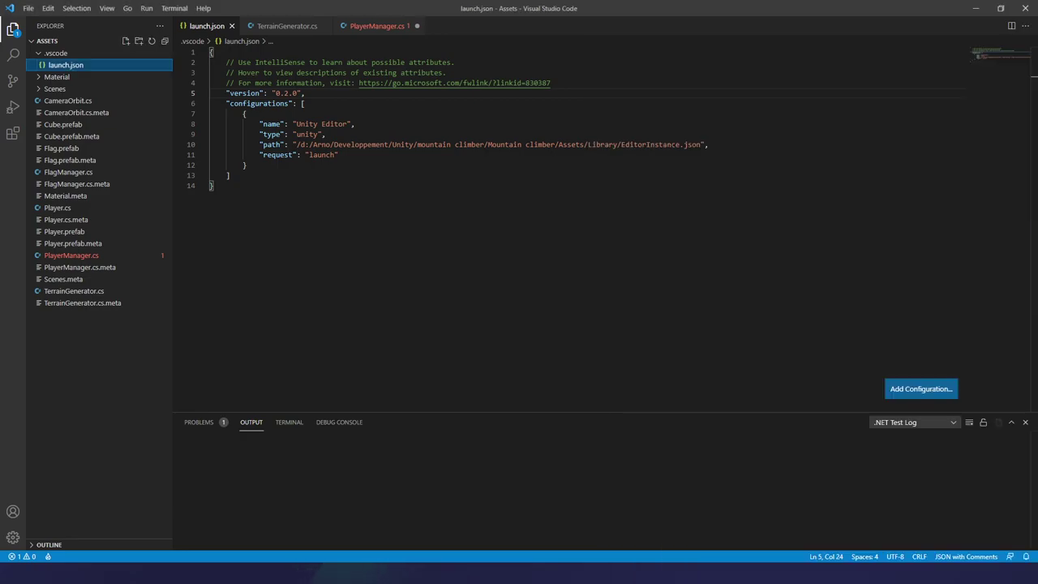
- Undo the cut on line 14, restore it to Vector3.Up * 8.0, and save PlayerManager.cs
{"action": "left_click", "coordinate": [337, 27]}
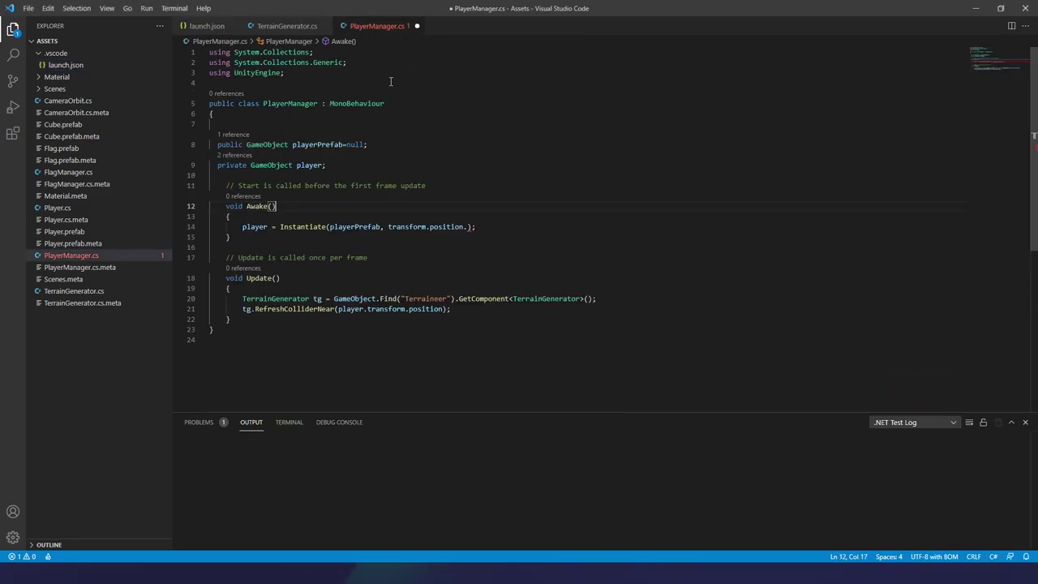
{"action": "left_click", "coordinate": [468, 228]}
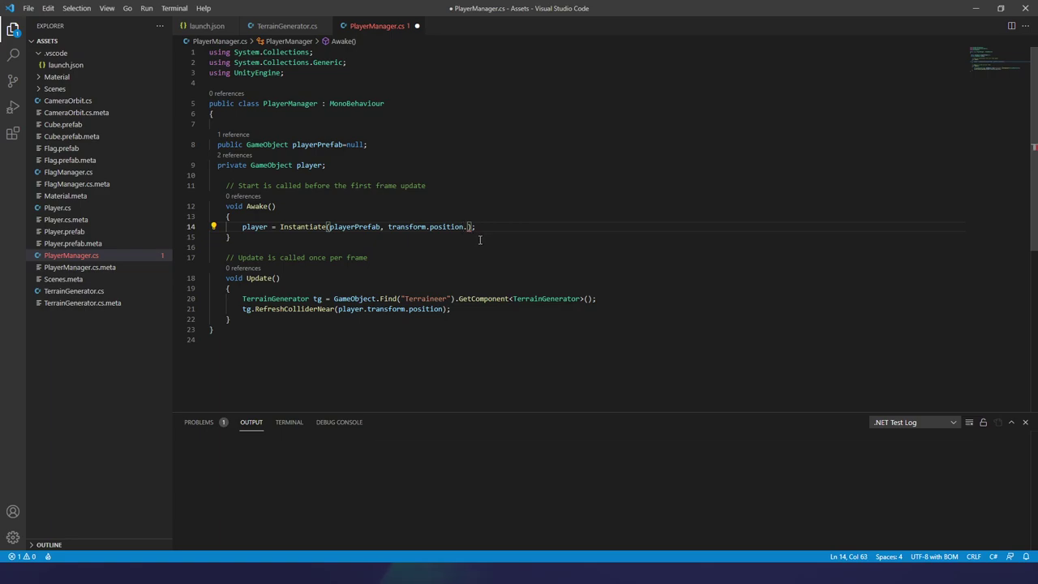
{"action": "key", "text": "ctrl+z"}
{"action": "left_click", "coordinate": [552, 226]}
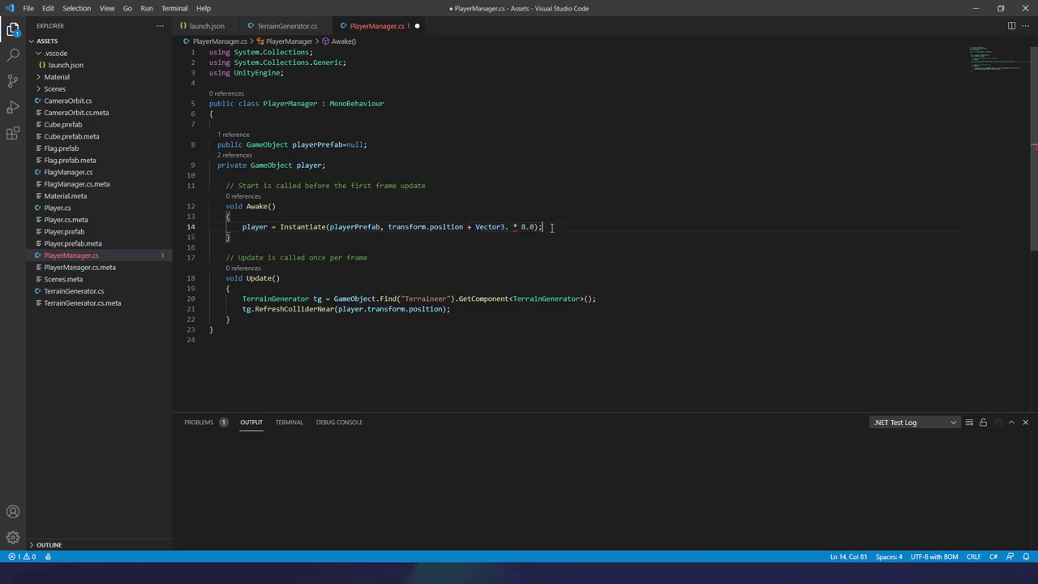
{"action": "left_click", "coordinate": [509, 226]}
{"action": "type", "text": "Up"}
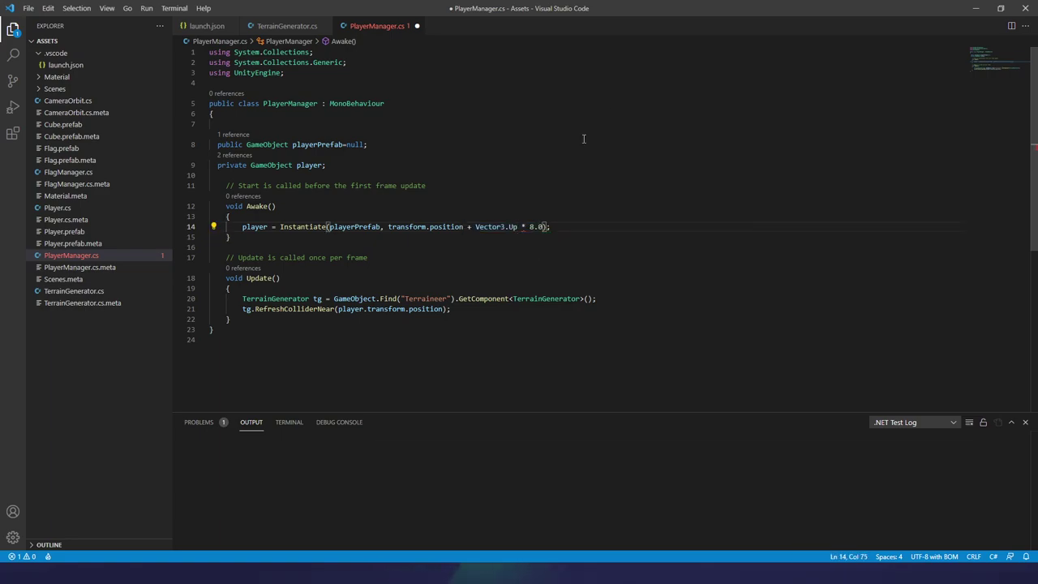
{"action": "key", "text": "ctrl+s"}
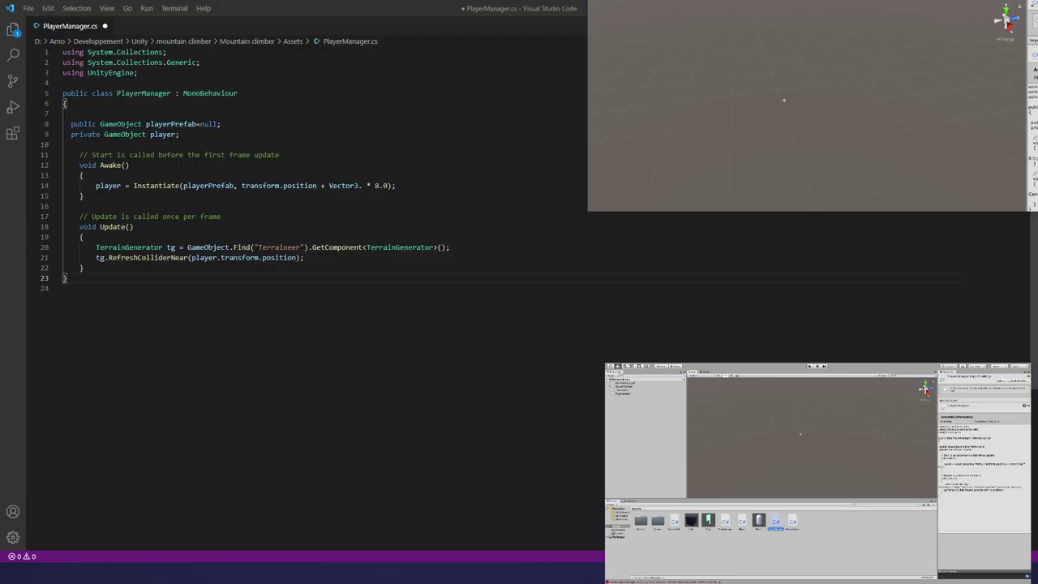
- Focus the Visual Studio Code editor showing PlayerManager.cs after the splash screen finishes loading
{"action": "left_click", "coordinate": [653, 283]}
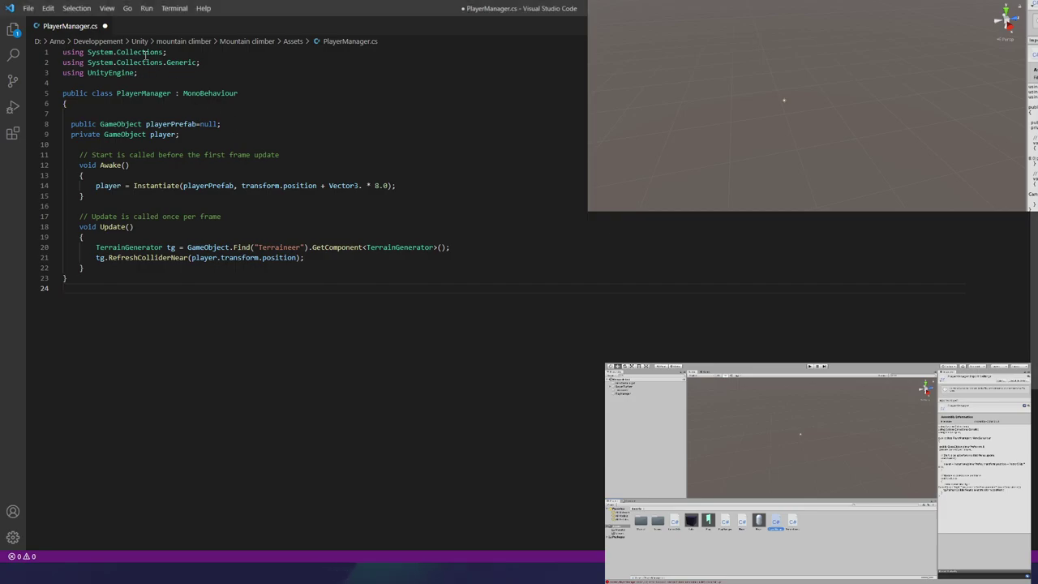
- Open the Visual Studio Code editor settings from the menu bar
{"action": "left_click", "coordinate": [81, 9]}
{"action": "mouse_move", "coordinate": [28, 9]}
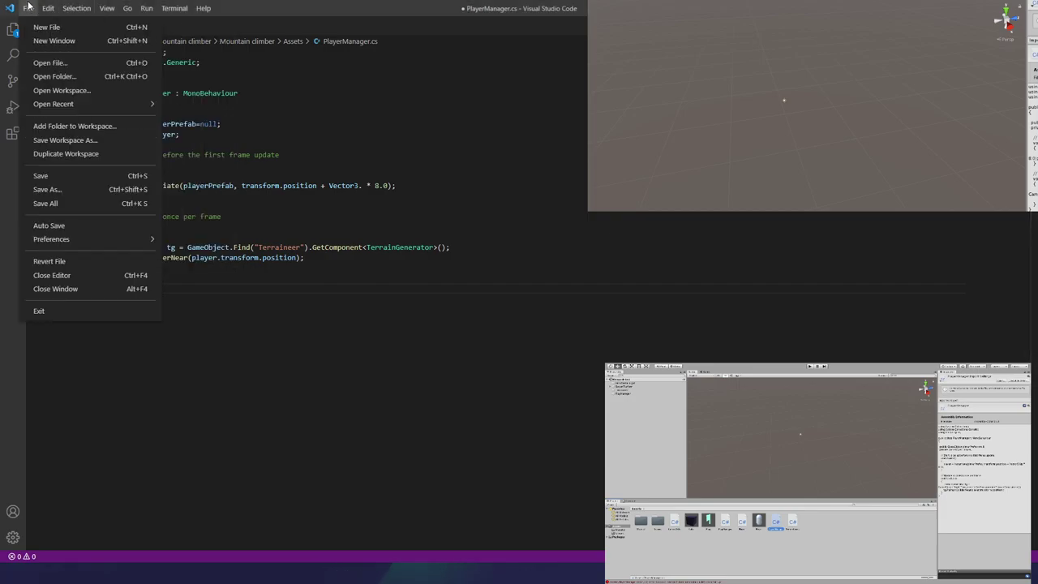
{"action": "mouse_move", "coordinate": [89, 240]}
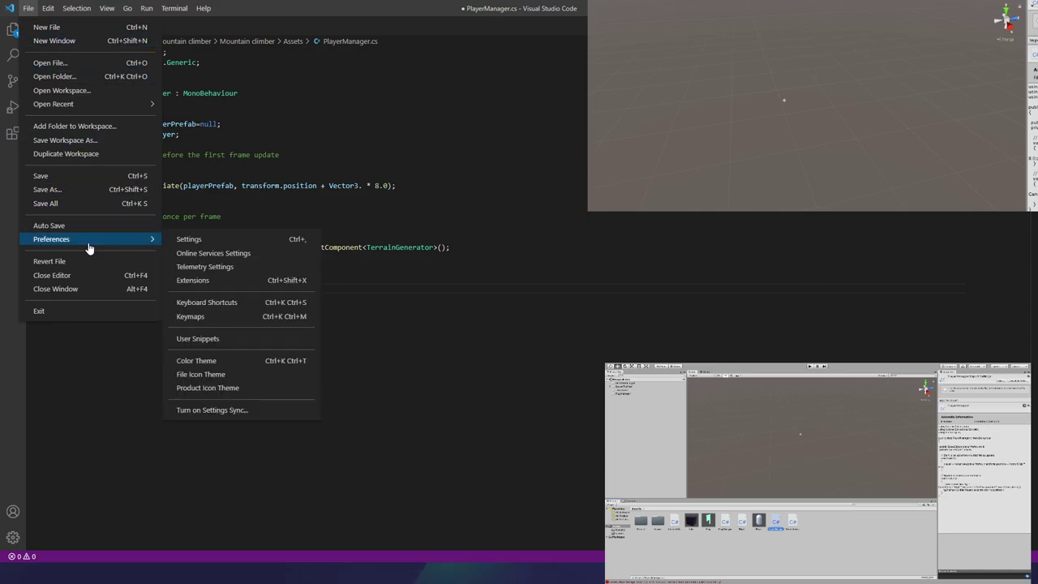
{"action": "left_click", "coordinate": [227, 242]}
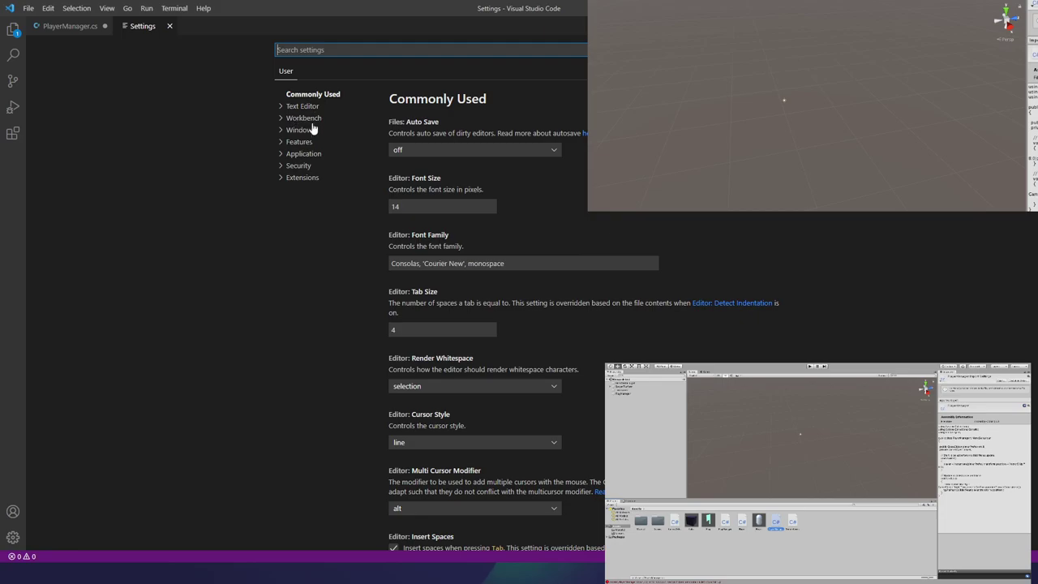
- Browse the Application, Features, Window and Text Editor settings categories, then close Settings
{"action": "left_click", "coordinate": [283, 160]}
{"action": "left_click", "coordinate": [283, 154]}
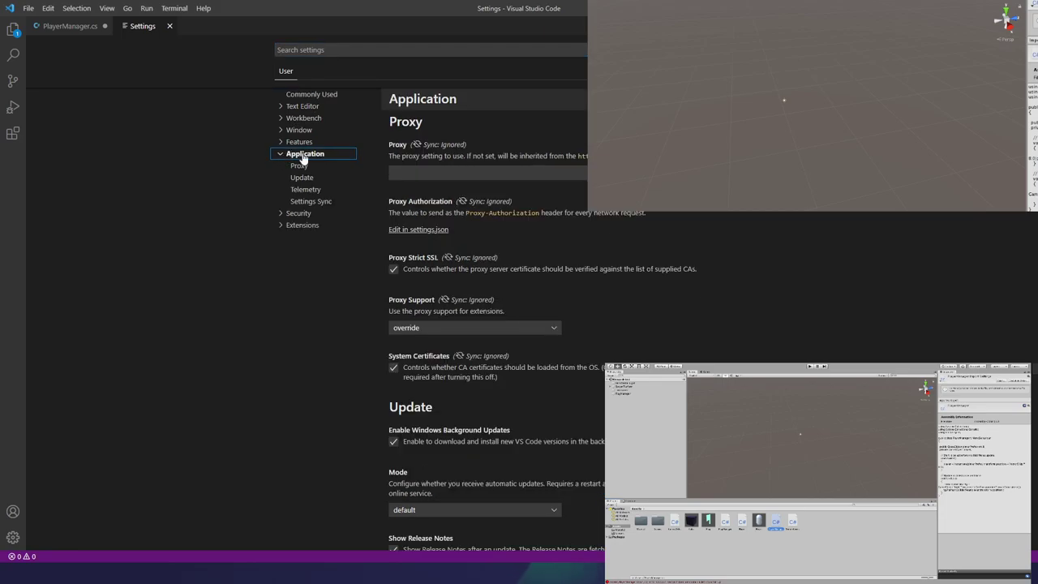
{"action": "left_click", "coordinate": [282, 143]}
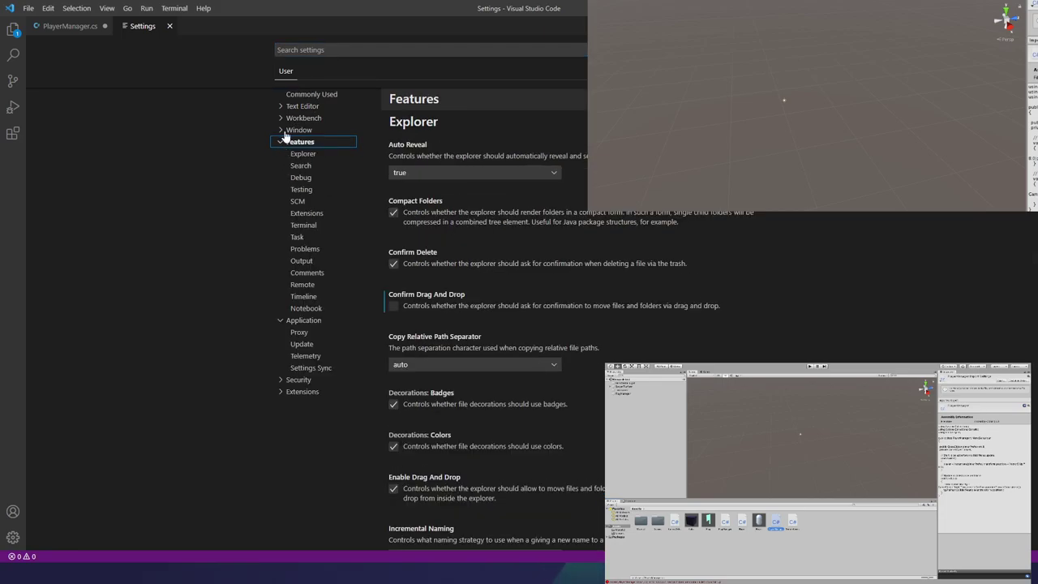
{"action": "left_click", "coordinate": [282, 133]}
{"action": "left_click", "coordinate": [282, 133]}
{"action": "left_click", "coordinate": [282, 108]}
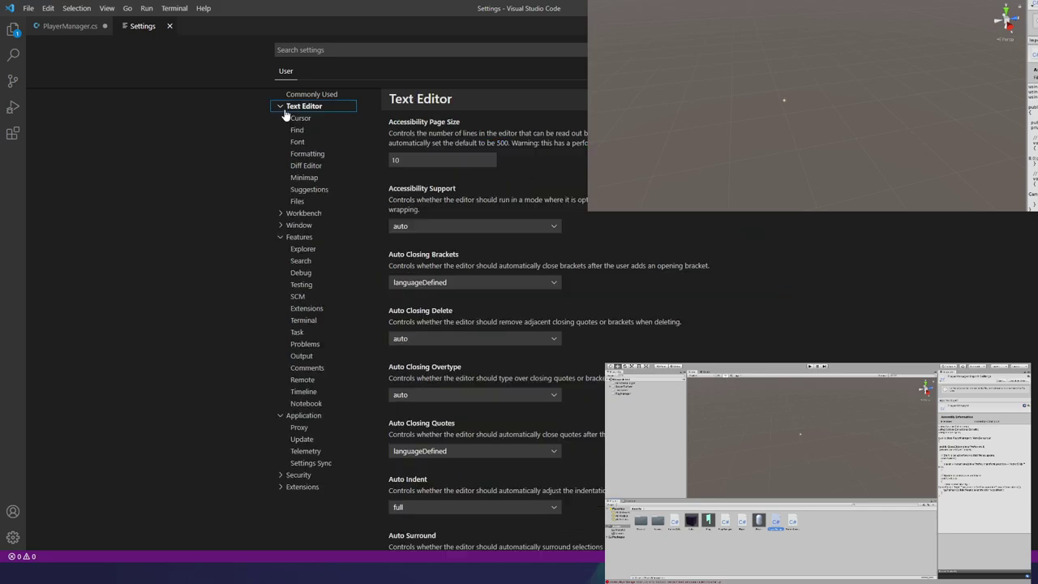
{"action": "left_click", "coordinate": [284, 110]}
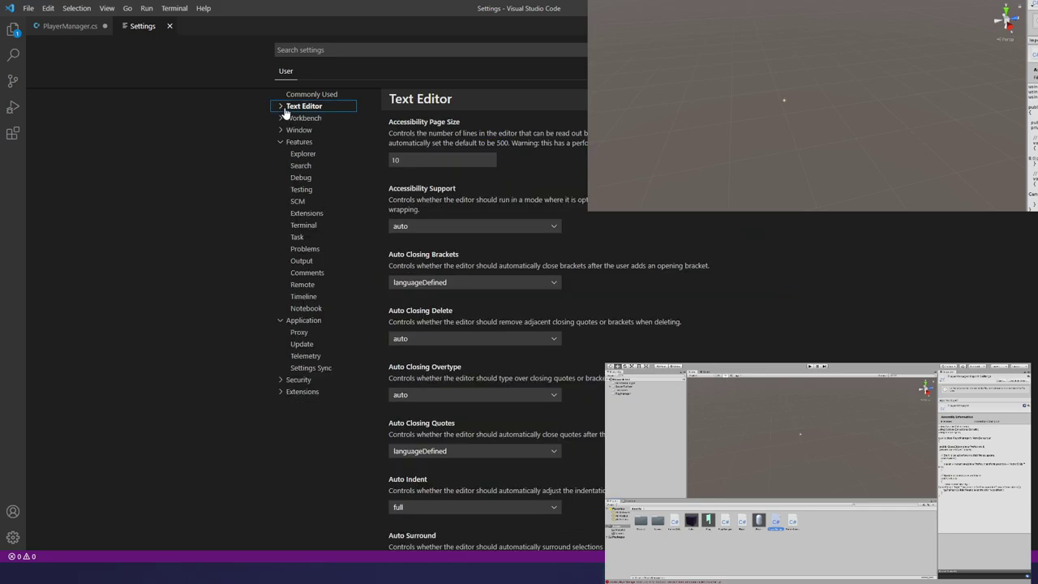
{"action": "left_click", "coordinate": [169, 27]}
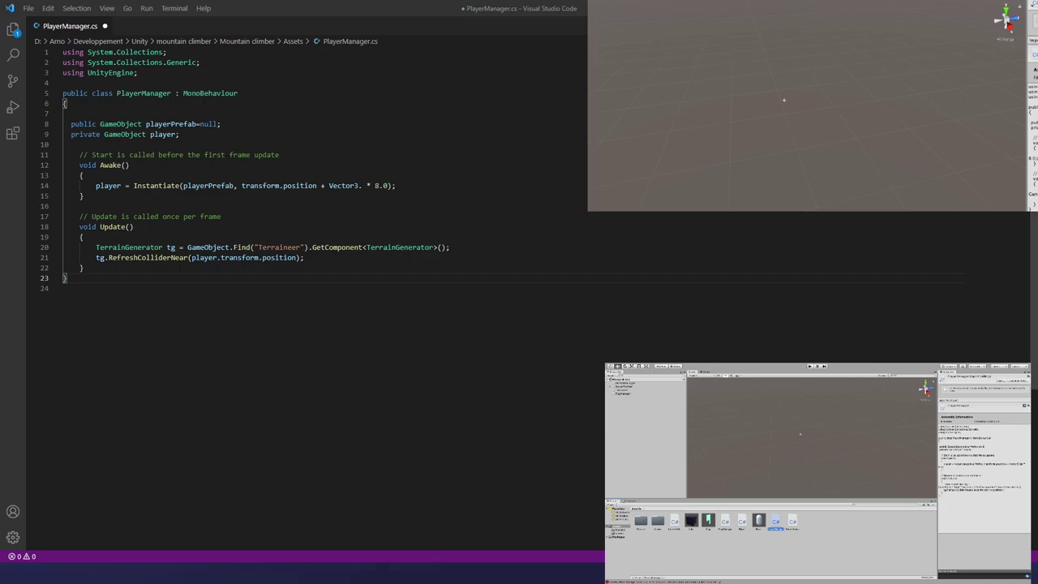
- Show the Extensions view listing the installed C# and Debugger for Unity extensions
{"action": "left_click", "coordinate": [182, 41]}
{"action": "key", "text": "Escape"}
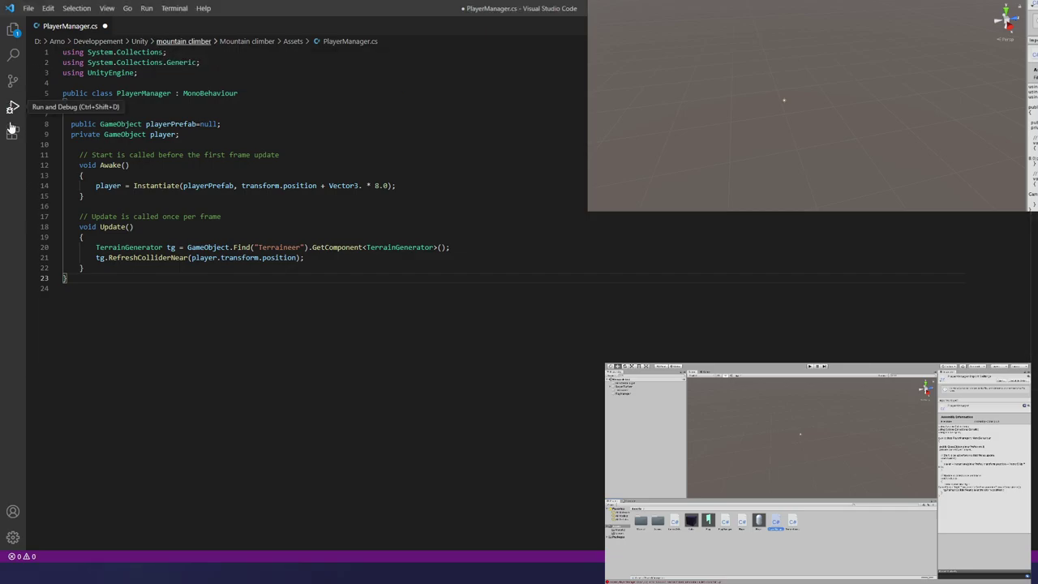
{"action": "left_click", "coordinate": [12, 131]}
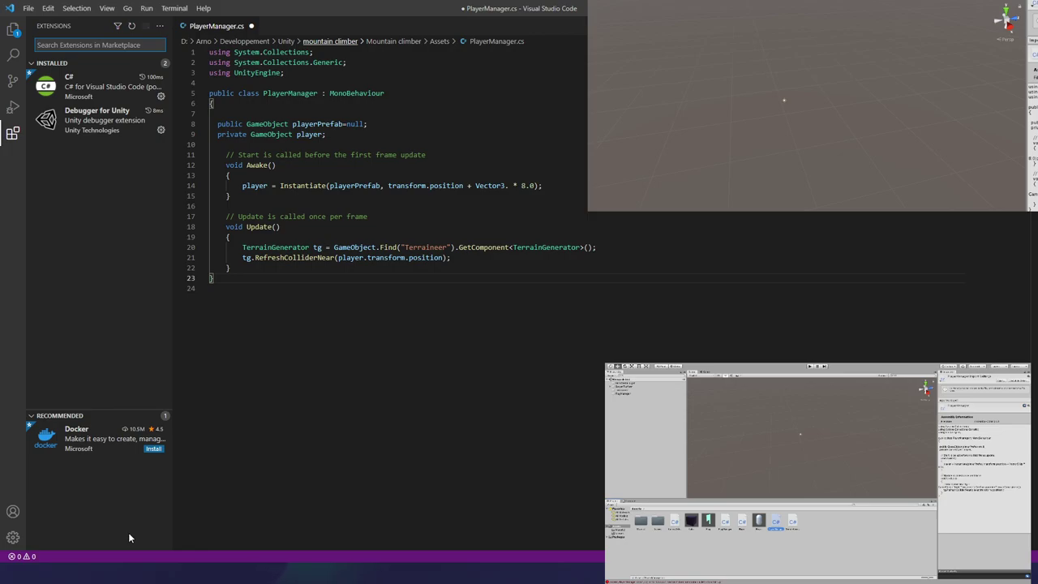
- Review the Debugger for Unity and C# extension pages, ending on Debugger for Unity v3.0.2
{"action": "mouse_move", "coordinate": [94, 118]}
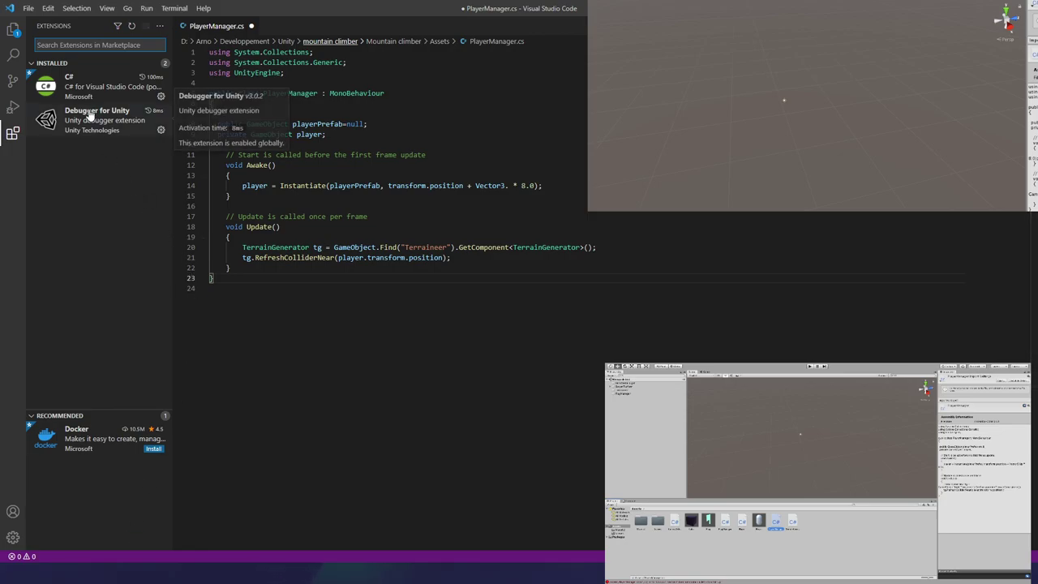
{"action": "left_click", "coordinate": [103, 113]}
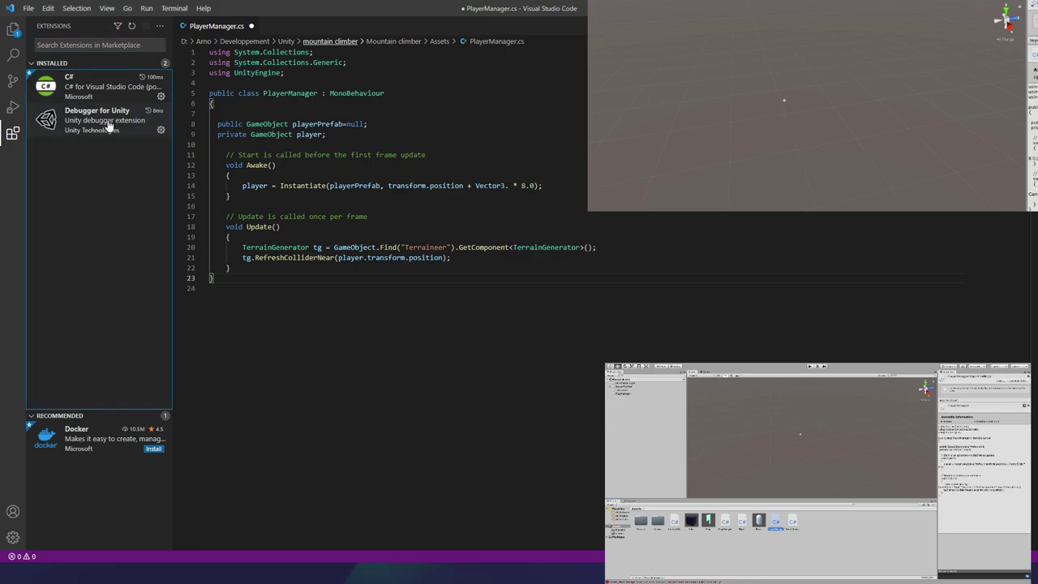
{"action": "left_click", "coordinate": [88, 87]}
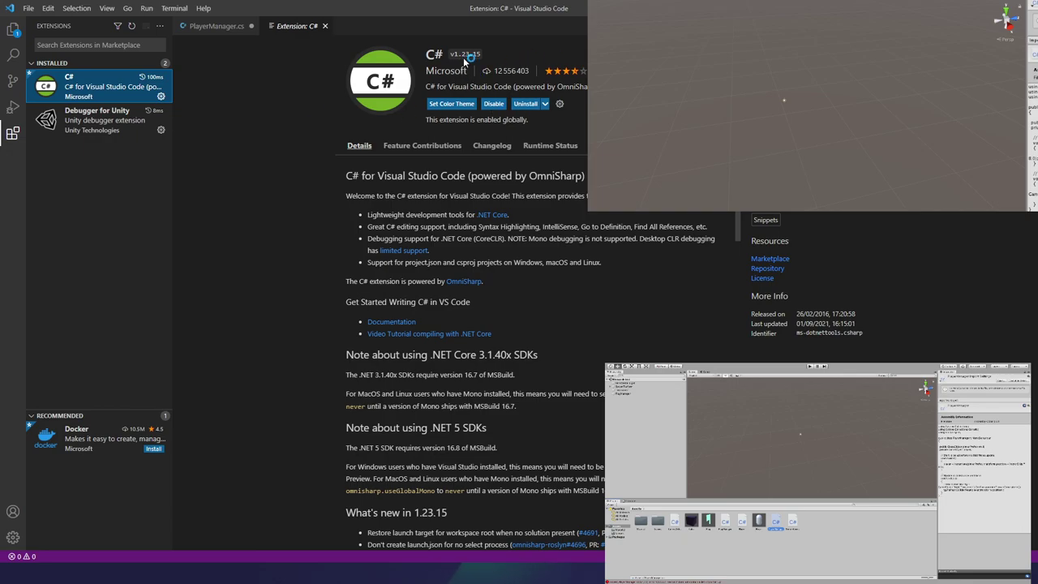
{"action": "left_click", "coordinate": [137, 118]}
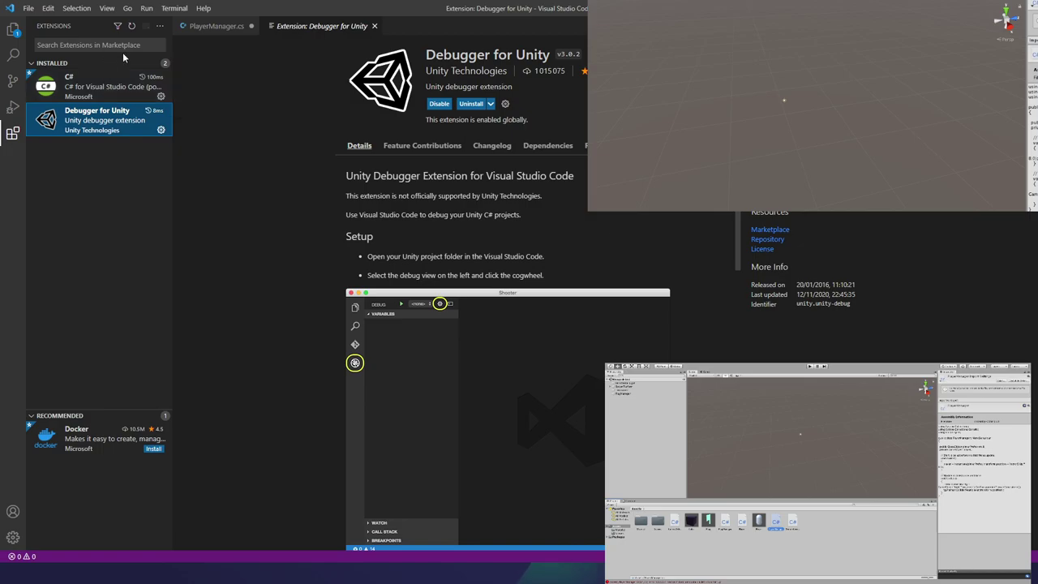
{"action": "left_click", "coordinate": [118, 64]}
{"action": "left_click", "coordinate": [115, 45]}
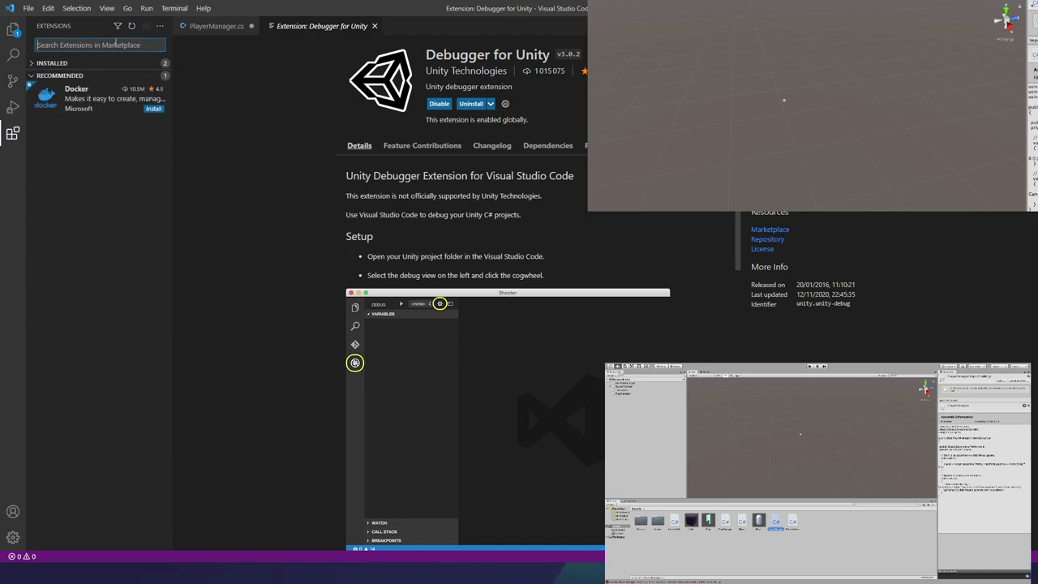
- Search the marketplace for 'unity' and install the Unity Tools v1.2.12 extension
{"action": "type", "text": "unity"}
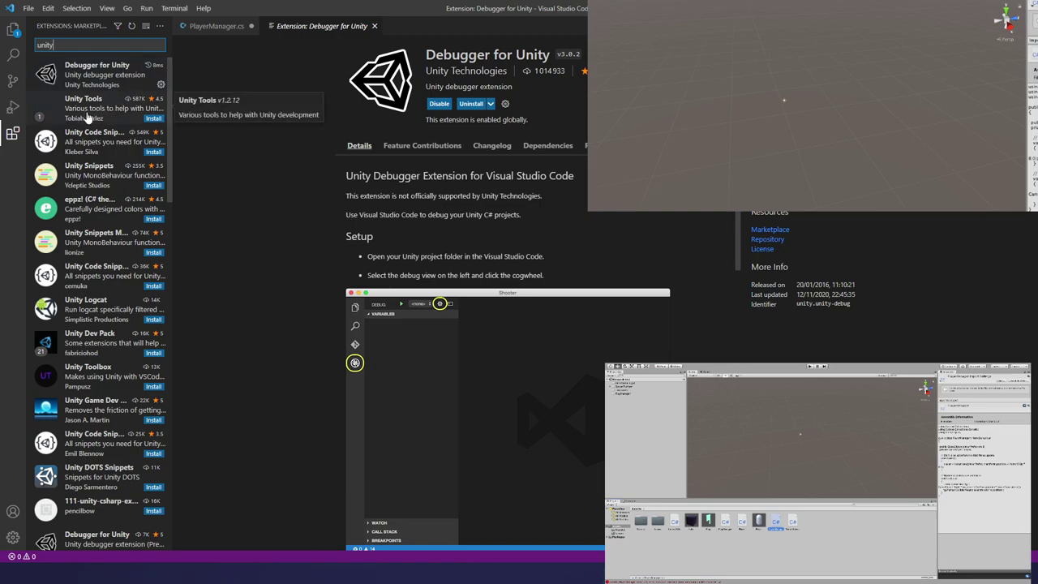
{"action": "left_click", "coordinate": [87, 118]}
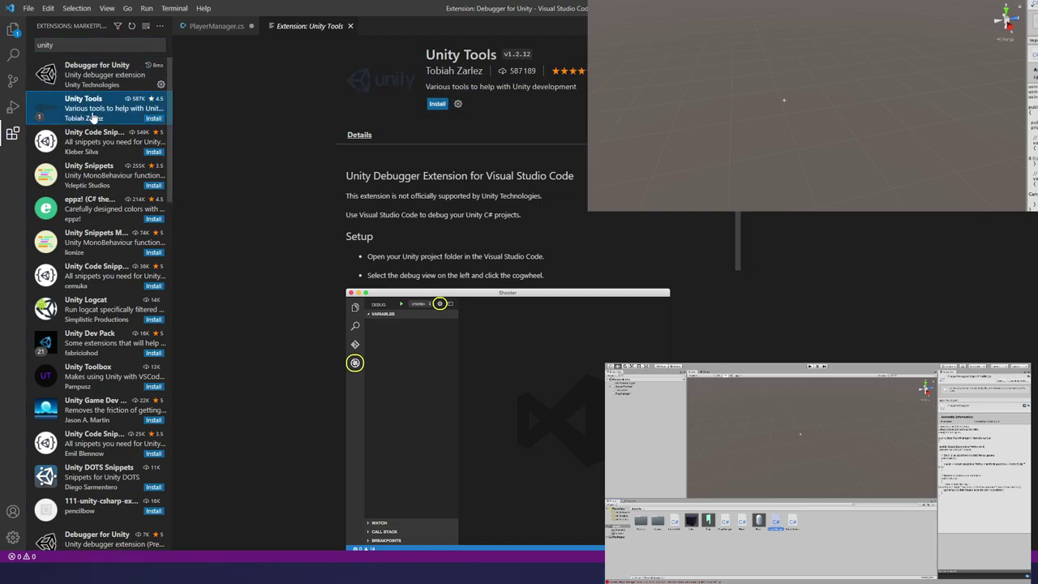
{"action": "left_click", "coordinate": [437, 103]}
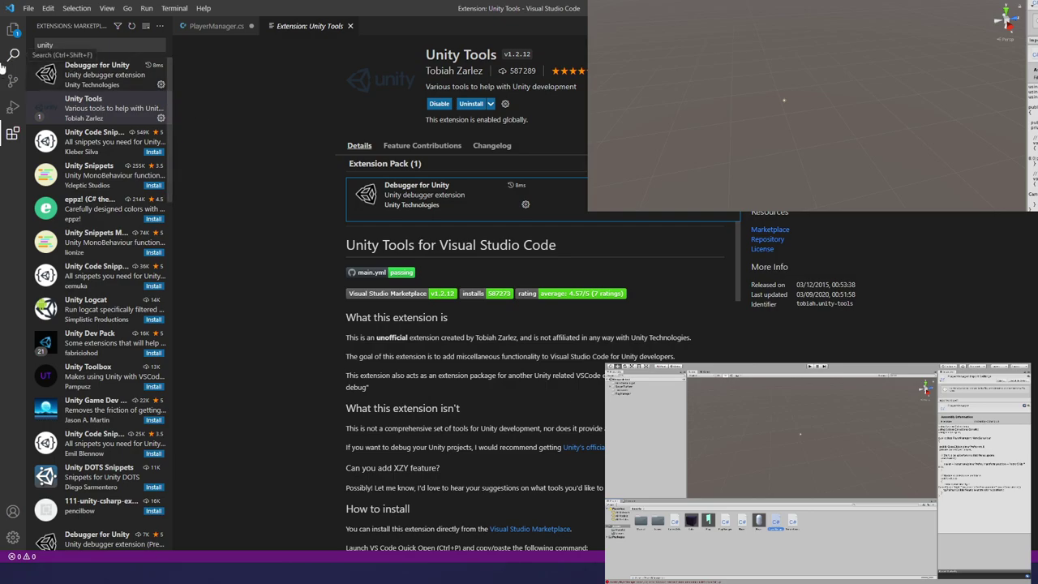
- Return to the Explorer and save PlayerManager.cs
{"action": "left_click", "coordinate": [13, 32]}
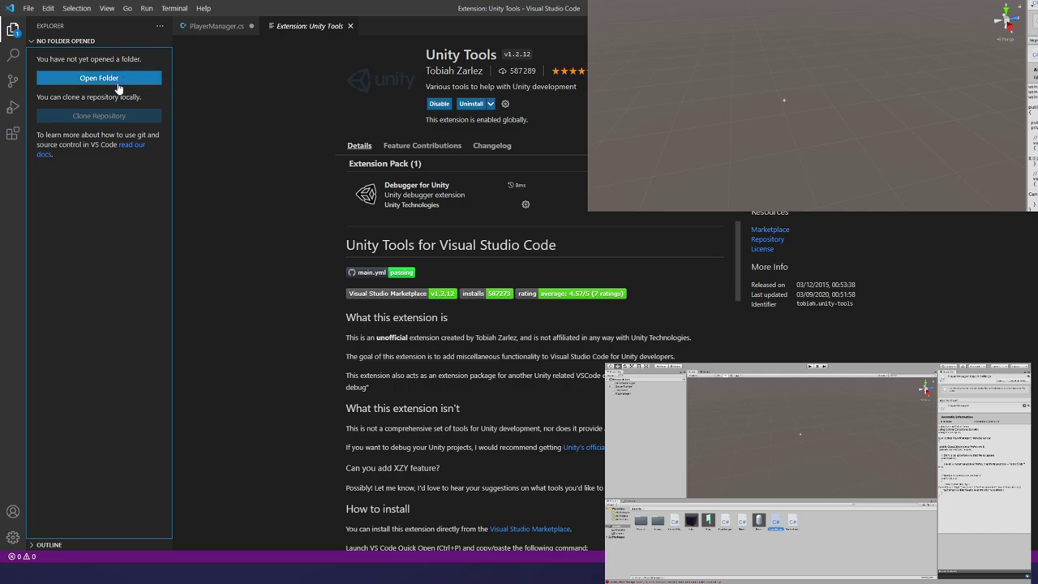
{"action": "left_click", "coordinate": [218, 26]}
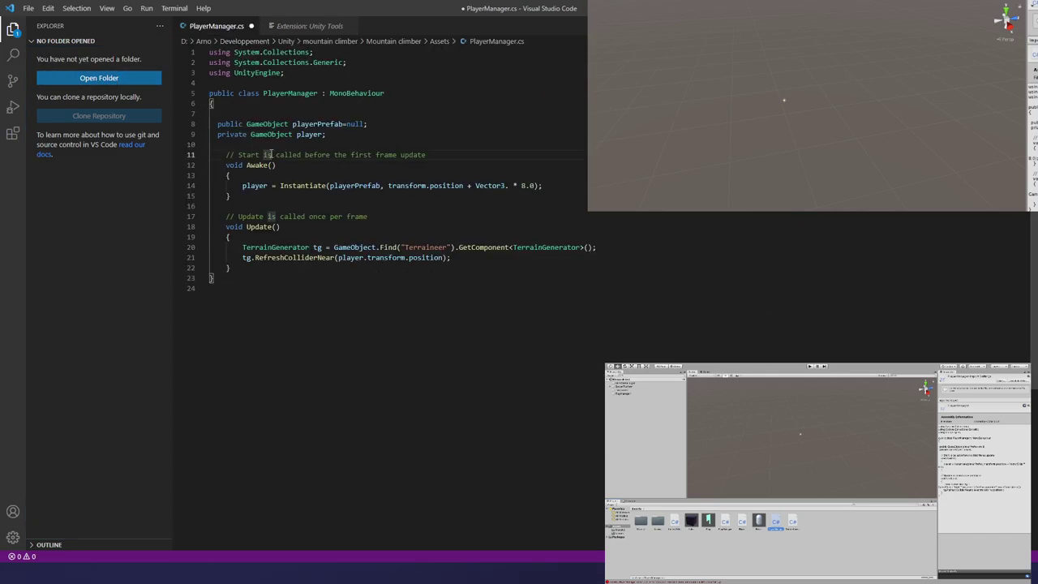
{"action": "key", "text": "ctrl+s"}
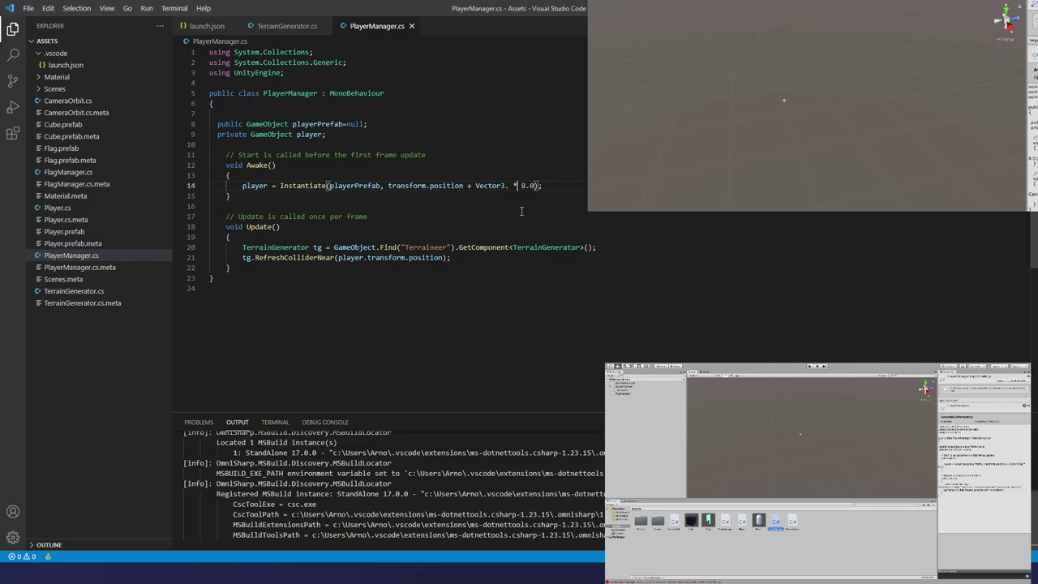
- Test IntelliSense completions after Vector3. and check the file's Problems list
{"action": "key", "text": "BackSpace"}
{"action": "type", "text": "."}
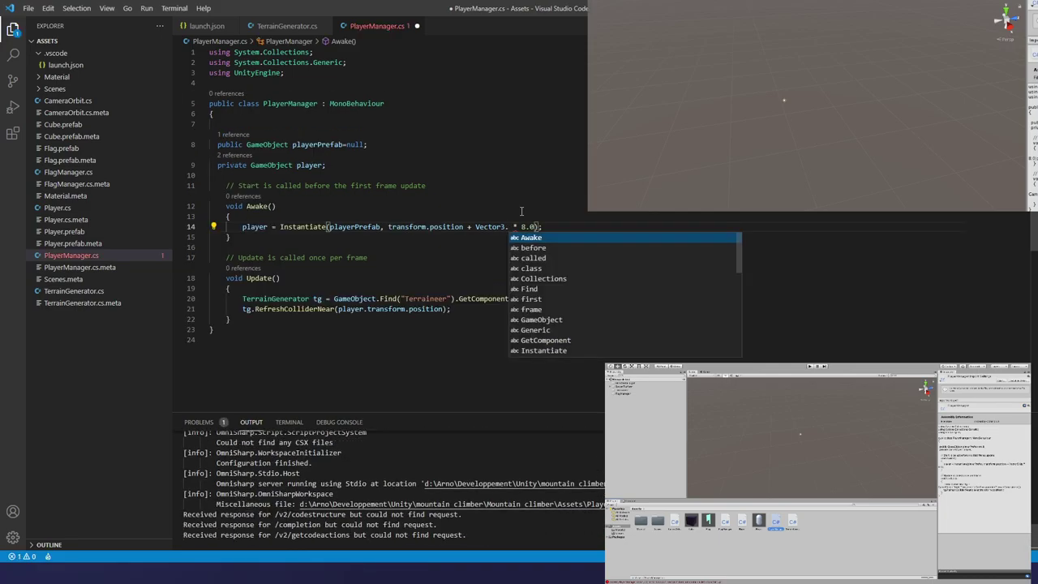
{"action": "key", "text": "BackSpace"}
{"action": "type", "text": "."}
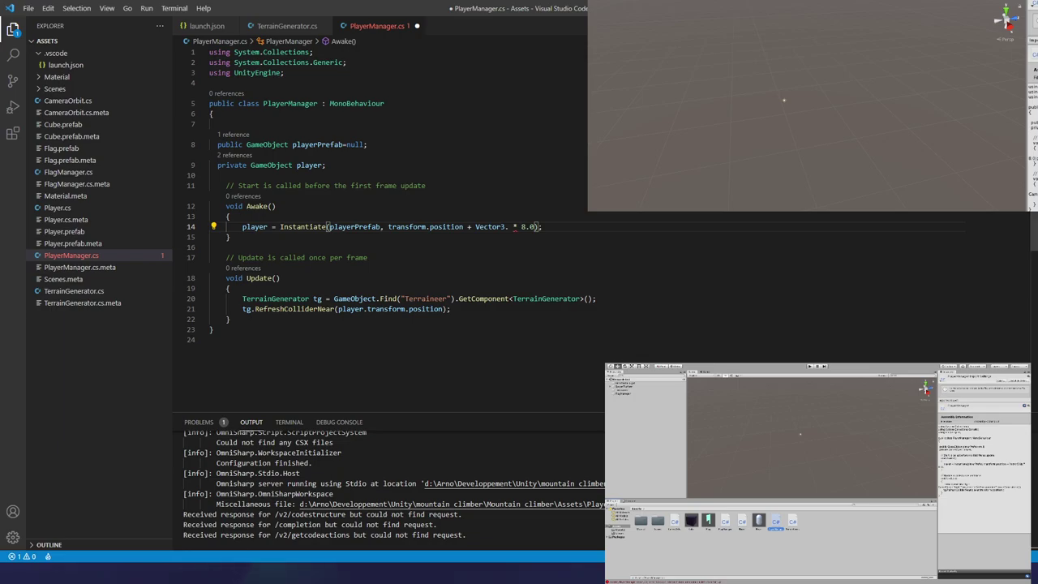
{"action": "key", "text": "ctrl+End"}
{"action": "left_click", "coordinate": [199, 422]}
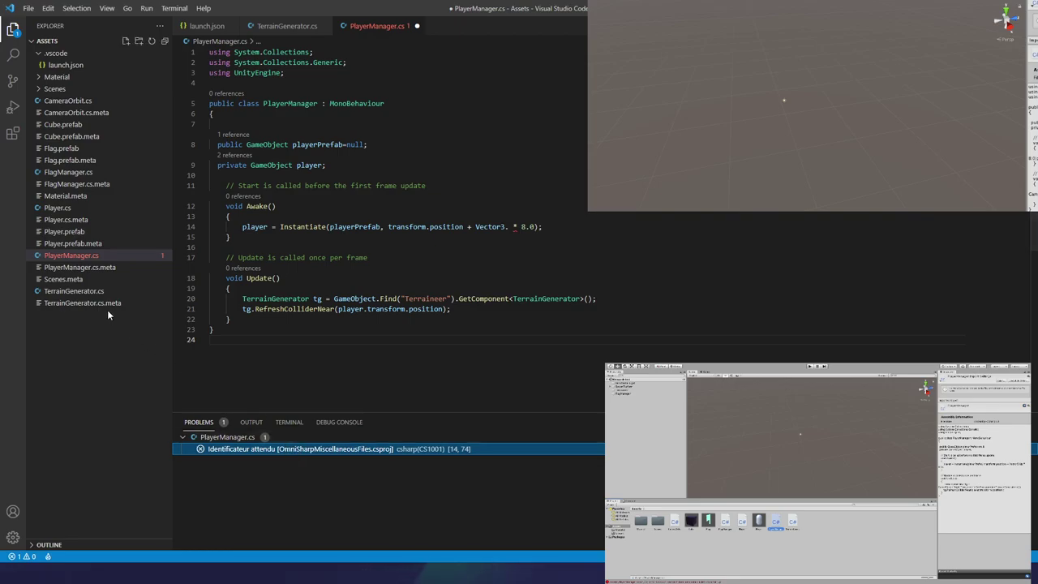
- Retry completions after Vector3. on line 14 with Ctrl+Space
{"action": "left_click", "coordinate": [235, 288]}
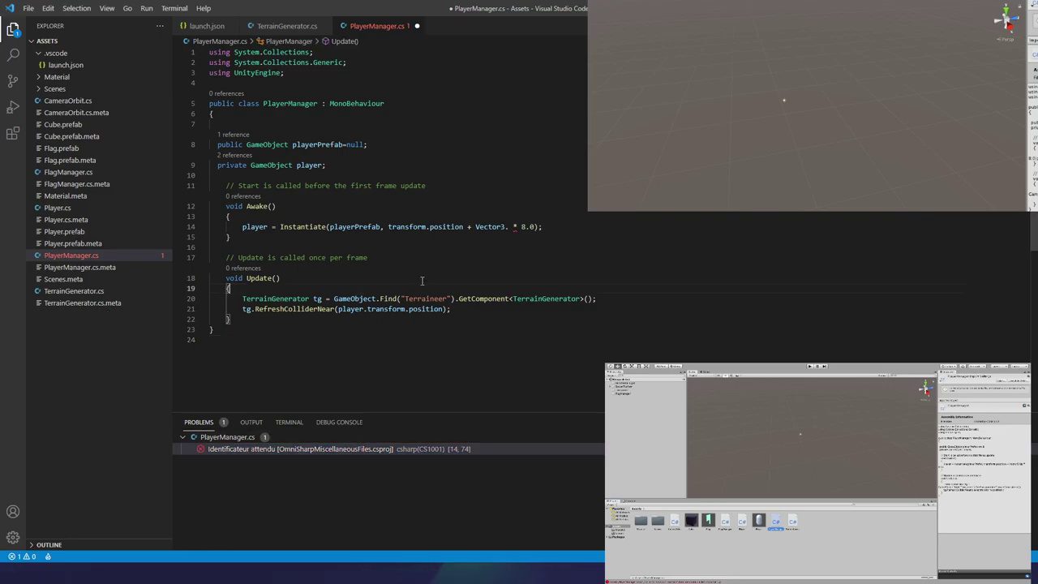
{"action": "left_click", "coordinate": [512, 226]}
{"action": "key", "text": "BackSpace"}
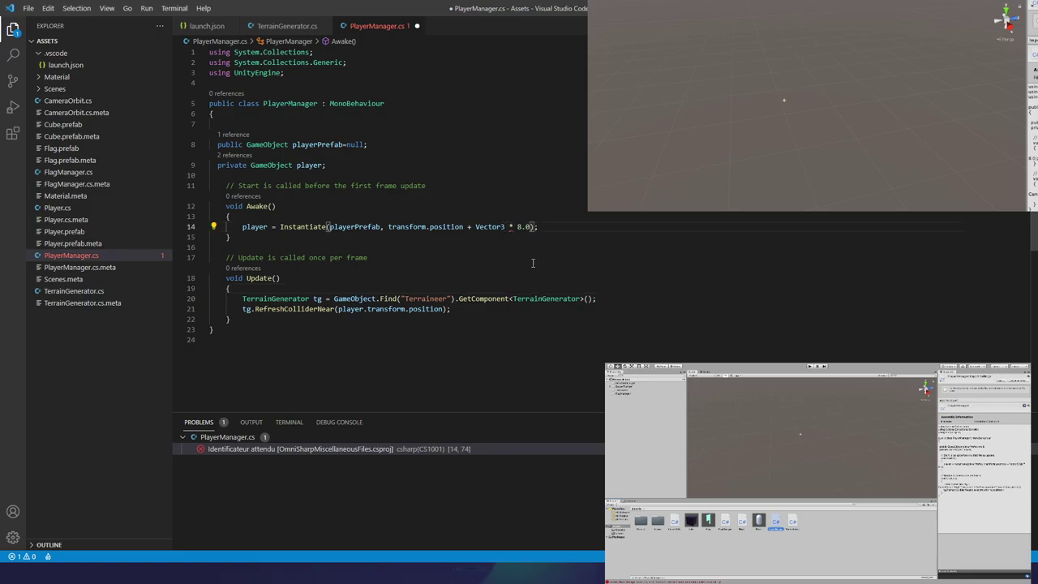
{"action": "type", "text": "."}
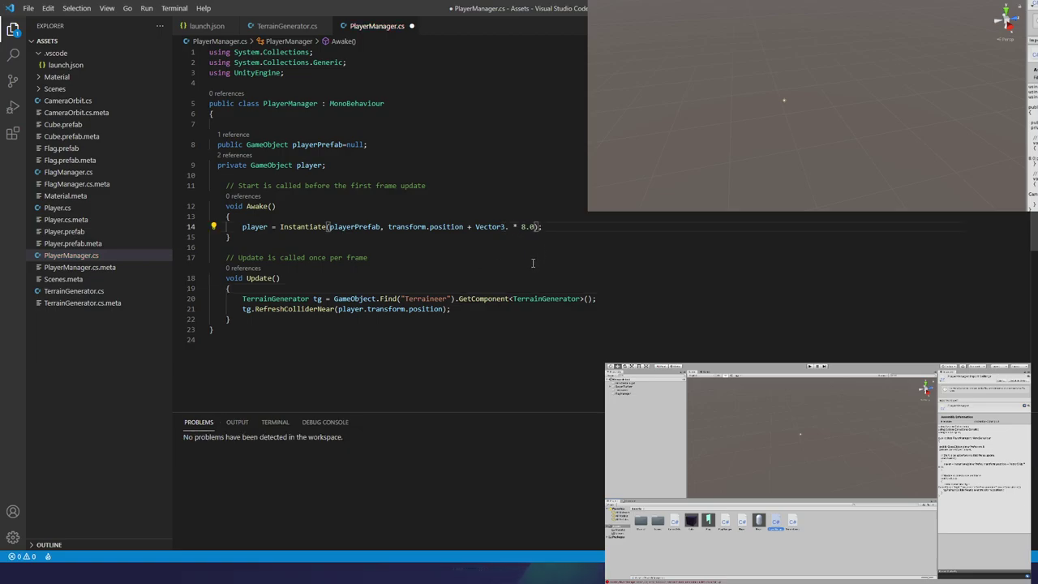
{"action": "key", "text": "ctrl+space"}
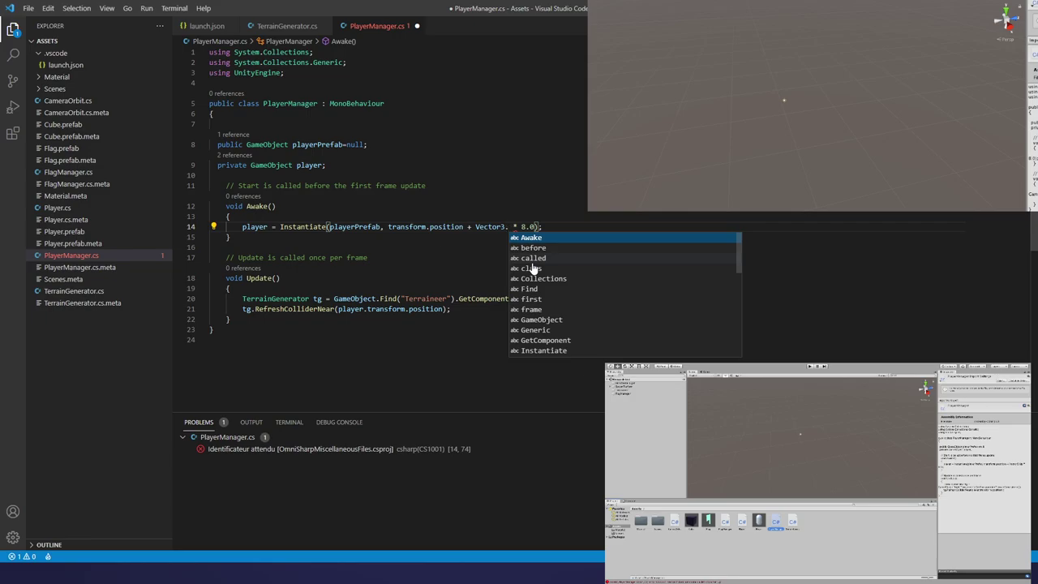
- Drop the Vector3 term so line 14 reads Instantiate(playerPrefab, transform.position); and save
{"action": "key", "text": "BackSpace"}
{"action": "key", "text": "BackSpace"}
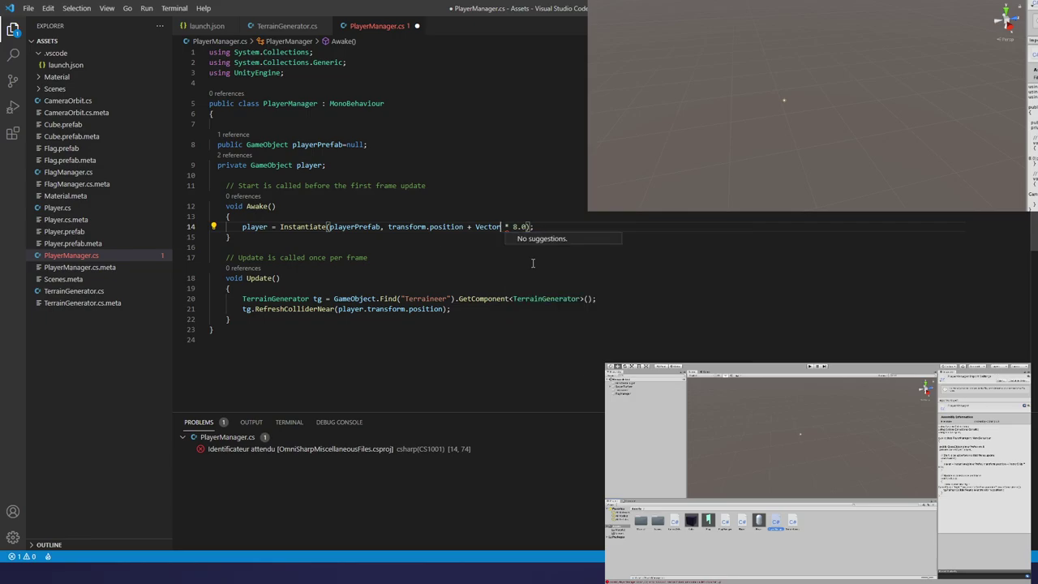
{"action": "type", "text": "."}
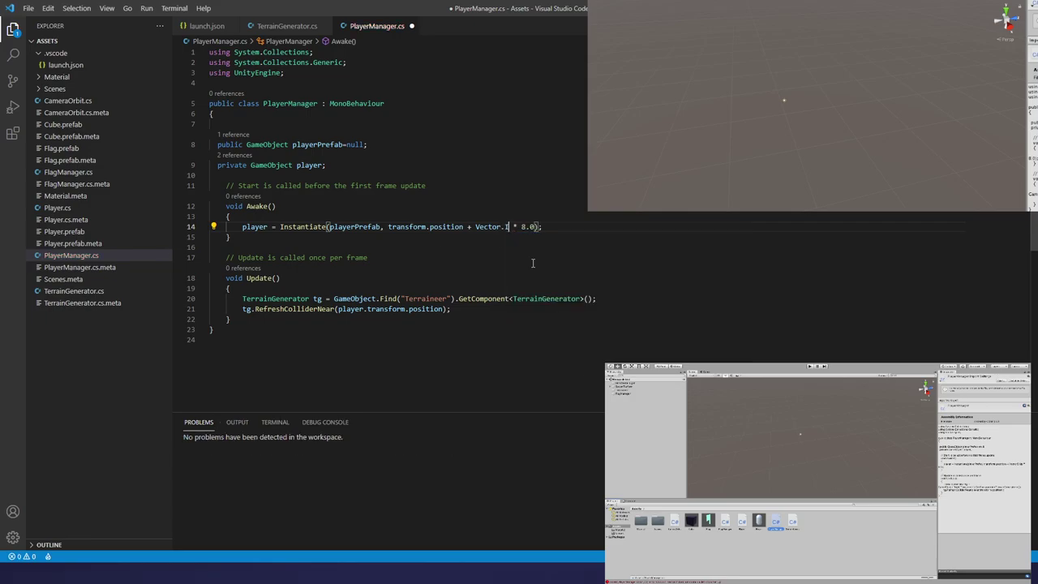
{"action": "type", "text": "Up"}
{"action": "key", "text": "BackSpace"}
{"action": "key", "text": "BackSpace"}
{"action": "key", "text": "BackSpace"}
{"action": "key", "text": "BackSpace"}
{"action": "key", "text": "BackSpace"}
{"action": "key", "text": "BackSpace"}
{"action": "key", "text": "BackSpace"}
{"action": "key", "text": "End"}
{"action": "key", "text": "BackSpace"}
{"action": "key", "text": "BackSpace"}
{"action": "key", "text": "BackSpace"}
{"action": "key", "text": "BackSpace"}
{"action": "key", "text": "BackSpace"}
{"action": "key", "text": "BackSpace"}
{"action": "key", "text": "BackSpace"}
{"action": "key", "text": "BackSpace"}
{"action": "type", "text": ";"}
{"action": "key", "text": "Left"}
{"action": "type", "text": ")"}
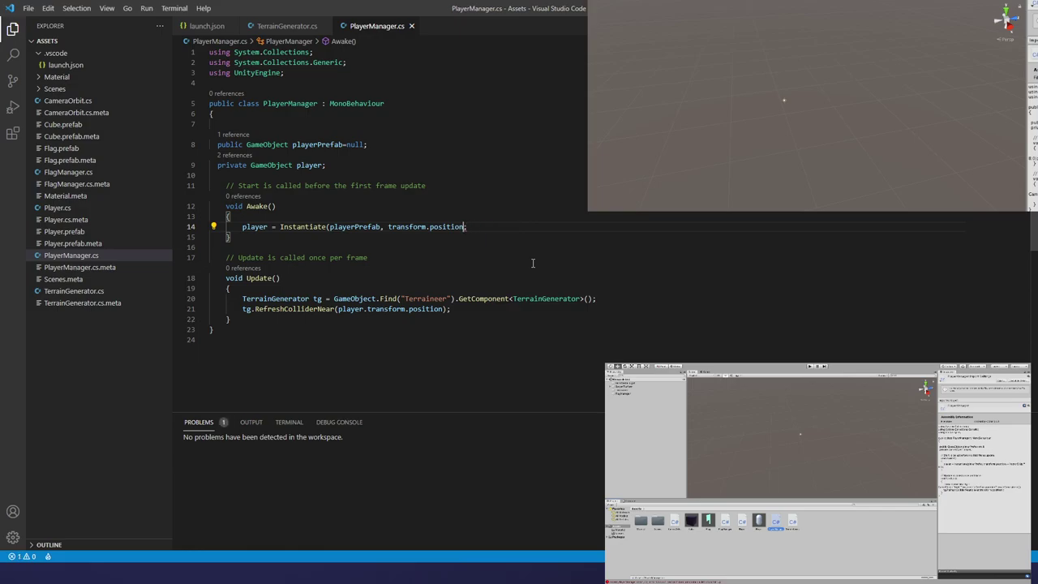
{"action": "key", "text": "ctrl+s"}
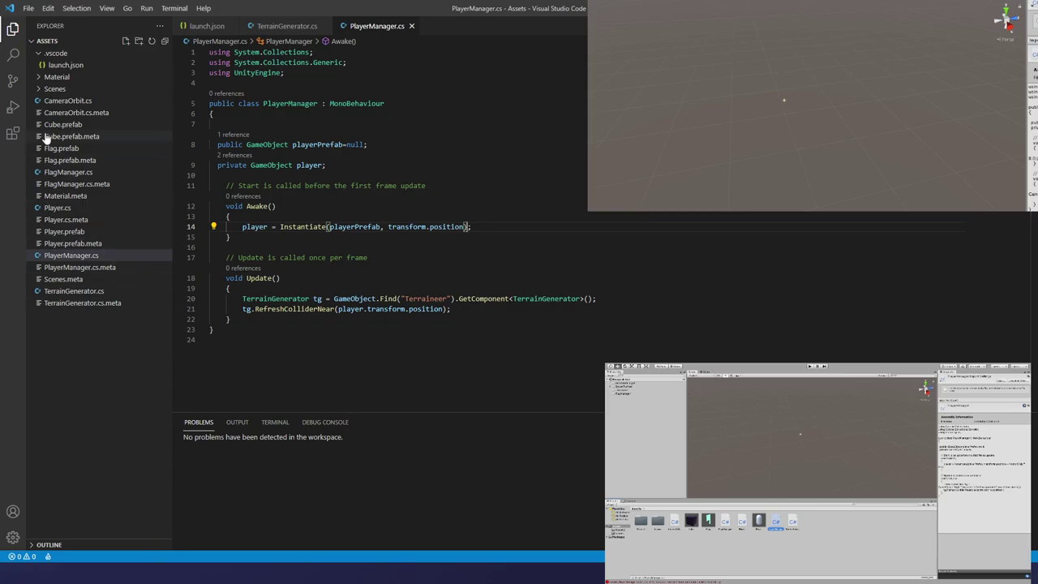
- Open .vscode/launch.json showing its single Unity Editor configuration pointing at the Assets folder
{"action": "left_click", "coordinate": [13, 107]}
{"action": "left_click", "coordinate": [13, 28]}
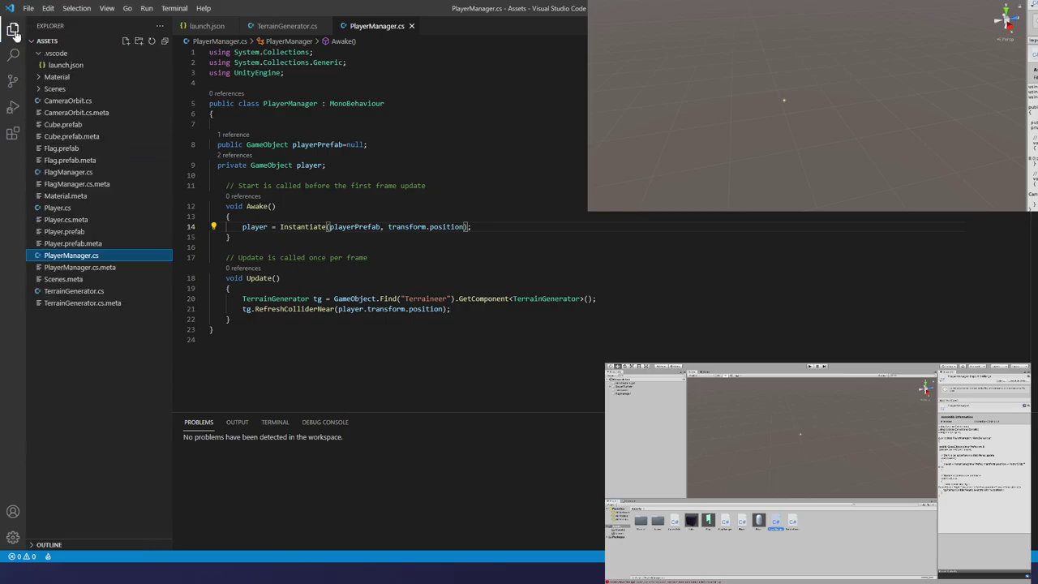
{"action": "left_click", "coordinate": [59, 68]}
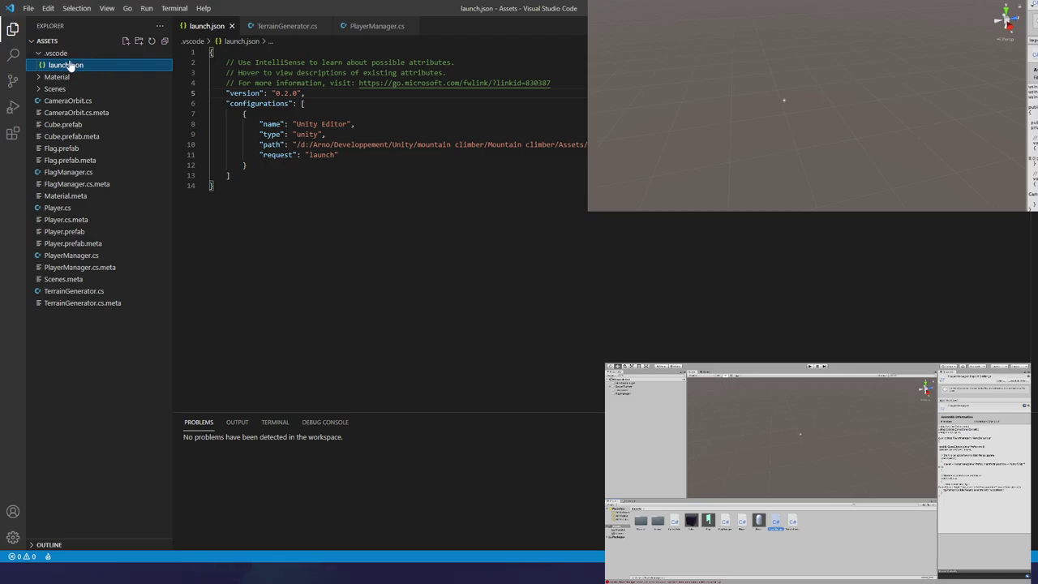
{"action": "right_click", "coordinate": [77, 66]}
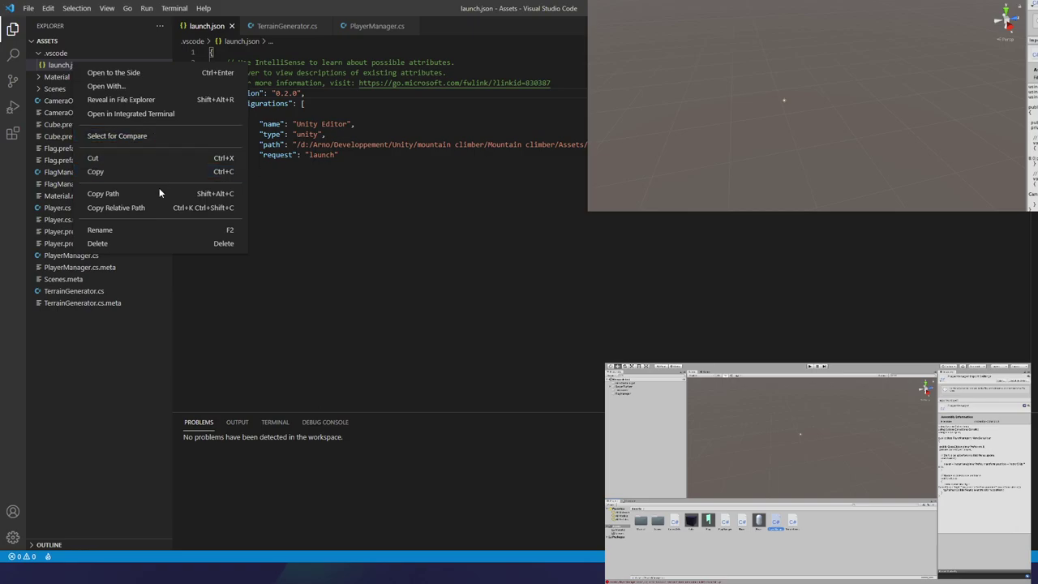
{"action": "key", "text": "Escape"}
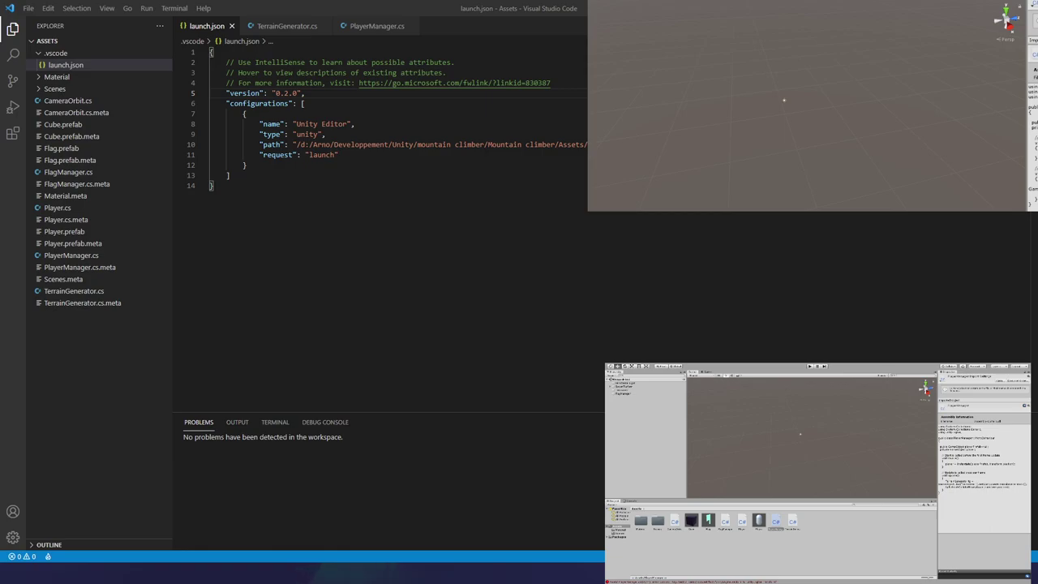
{"action": "key", "text": "alt+Tab"}
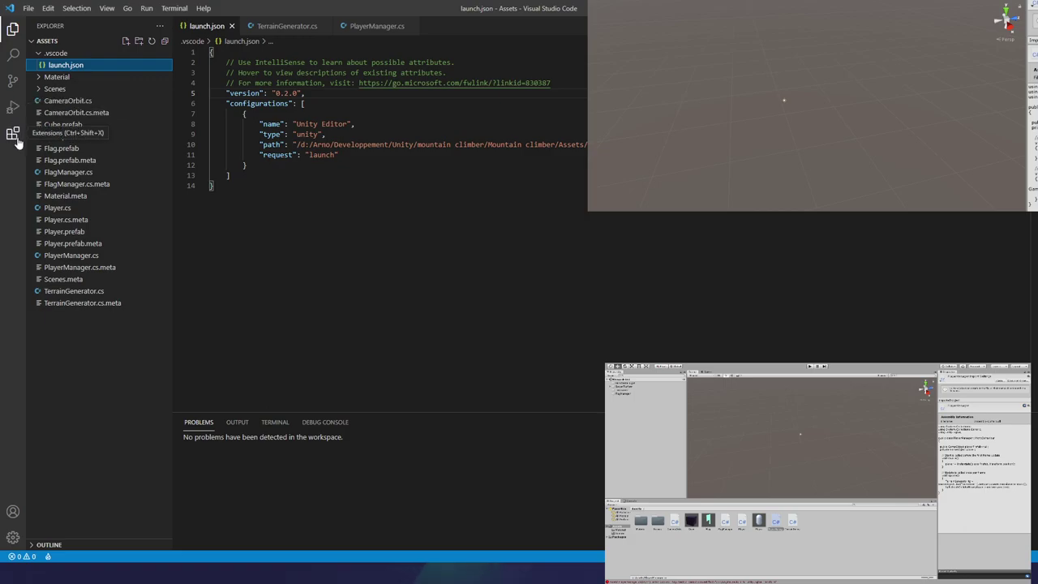
- Uninstall the Unity Tools extension from the Extensions view
{"action": "left_click", "coordinate": [13, 134]}
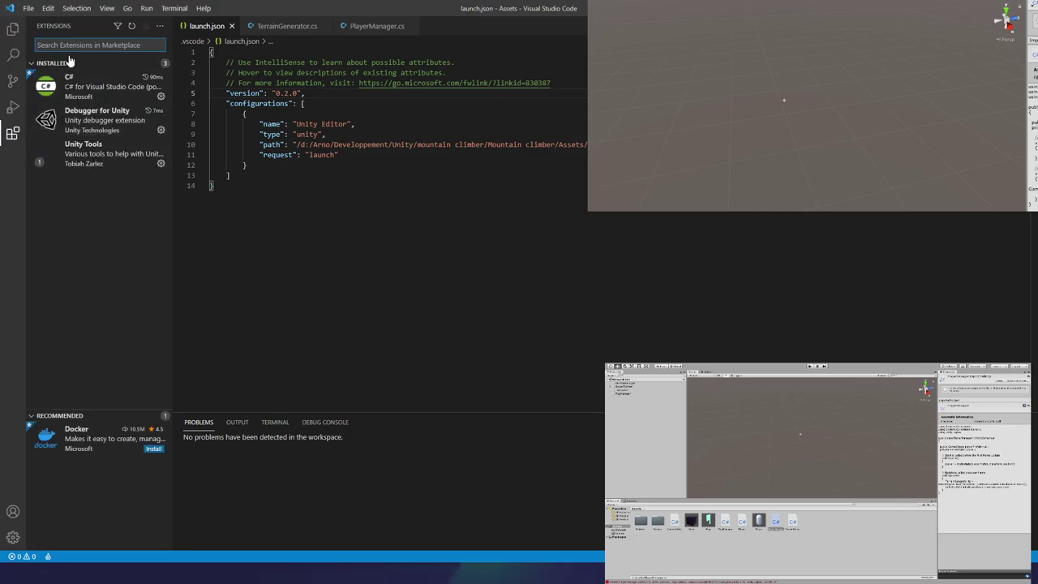
{"action": "left_click", "coordinate": [108, 162]}
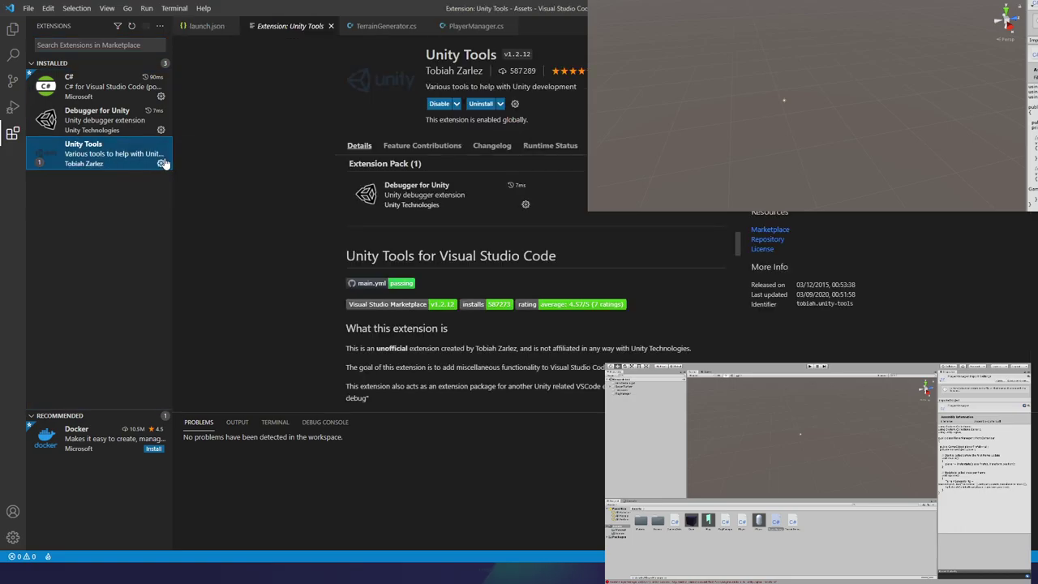
{"action": "left_click", "coordinate": [162, 163]}
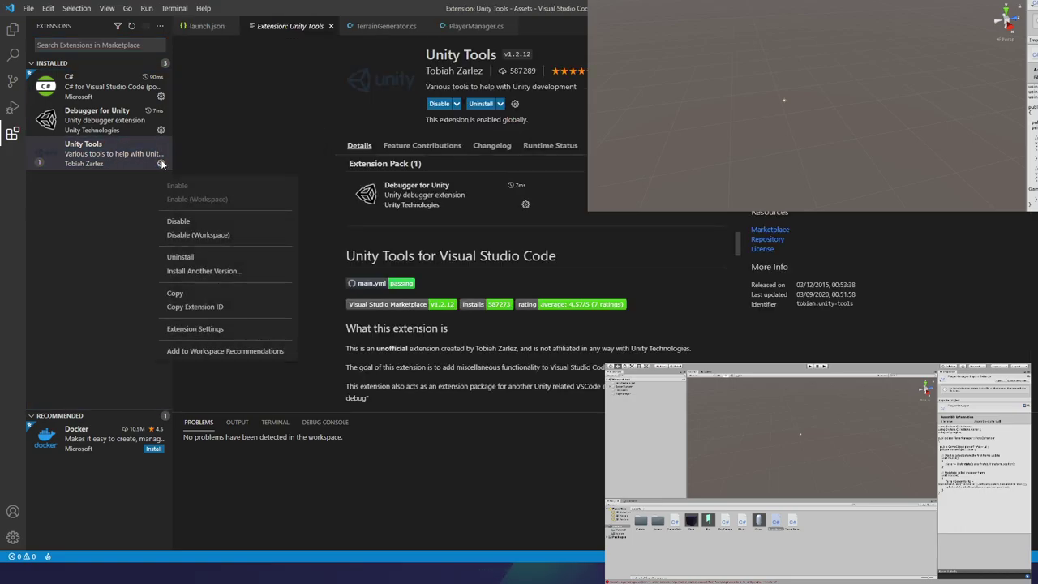
{"action": "left_click", "coordinate": [199, 256]}
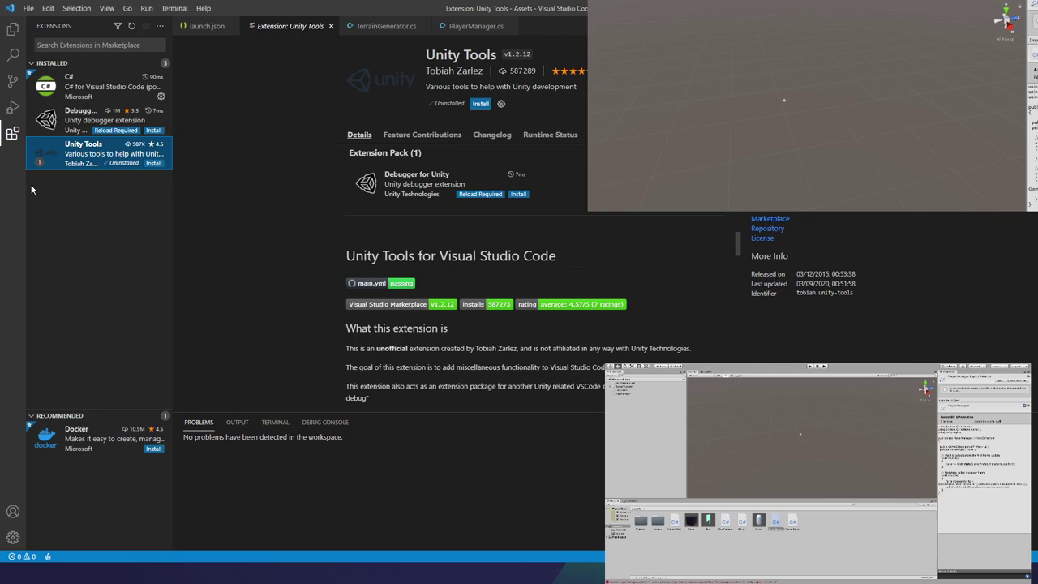
- Look through the Source Control, Search and Explorer panels, then reload the editor to finish the uninstall
{"action": "left_click", "coordinate": [14, 77]}
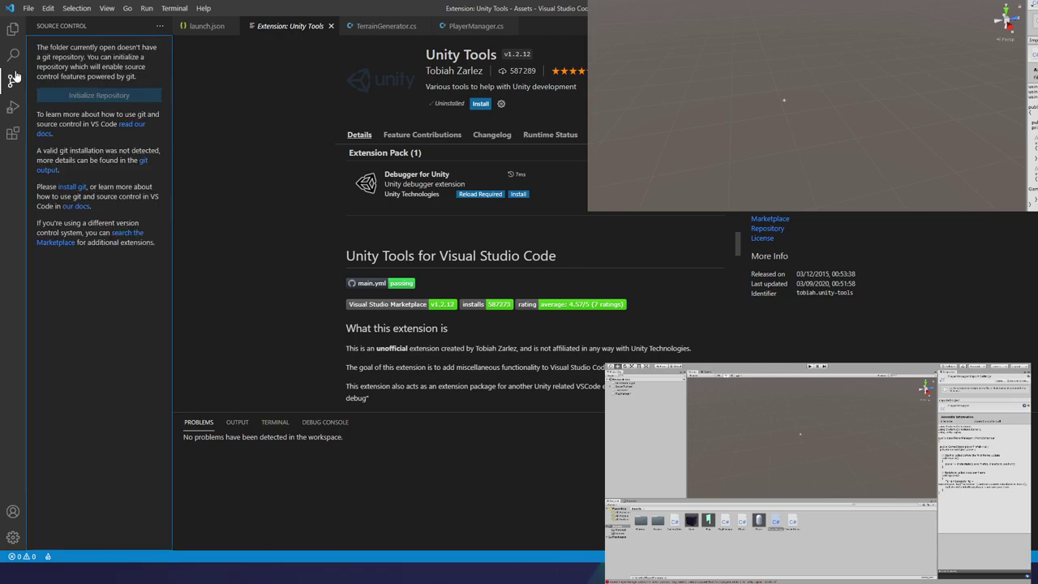
{"action": "left_click", "coordinate": [13, 55]}
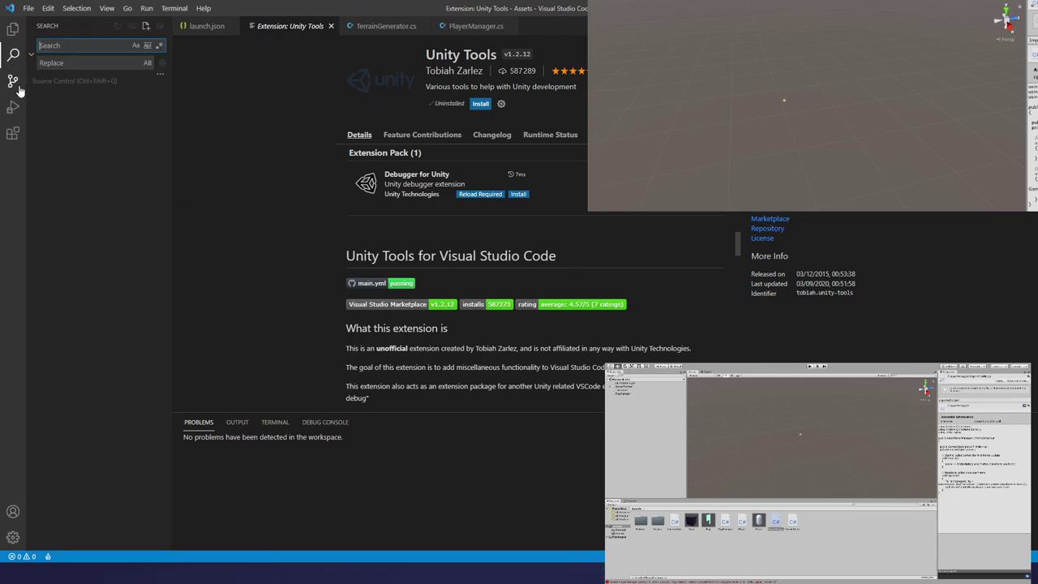
{"action": "left_click", "coordinate": [13, 30]}
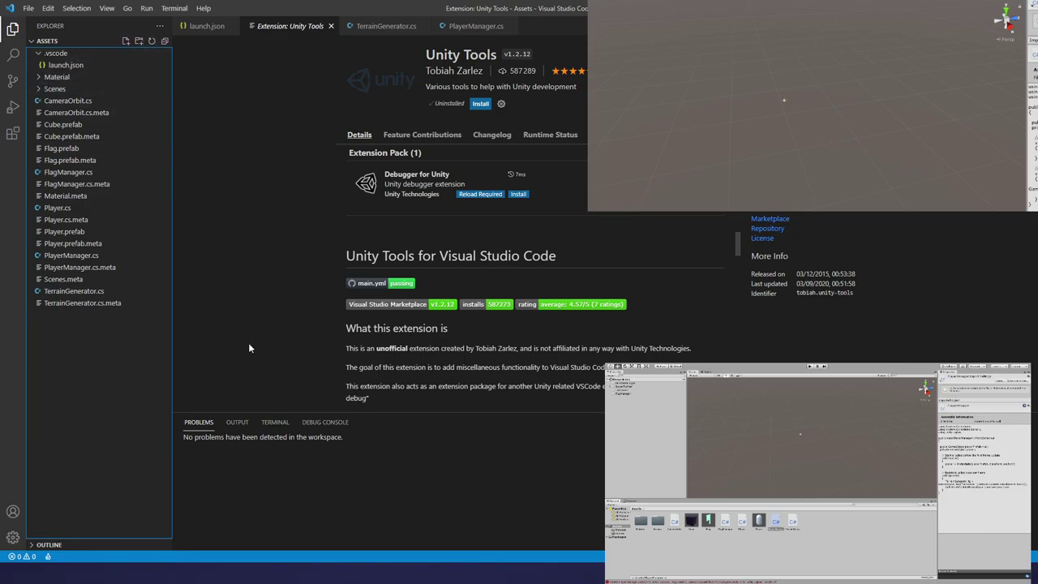
{"action": "mouse_move", "coordinate": [487, 196]}
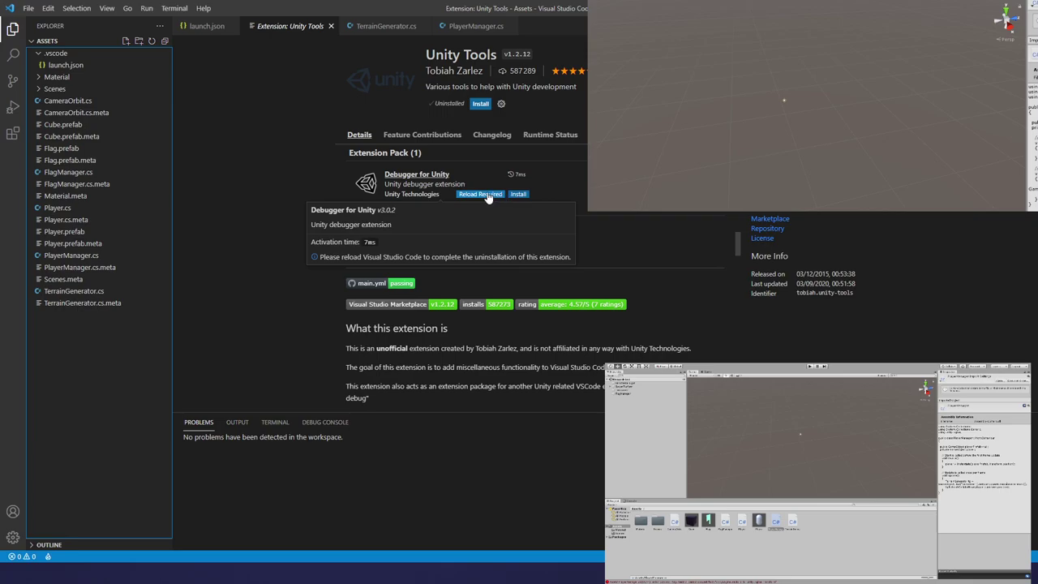
{"action": "left_click", "coordinate": [486, 195]}
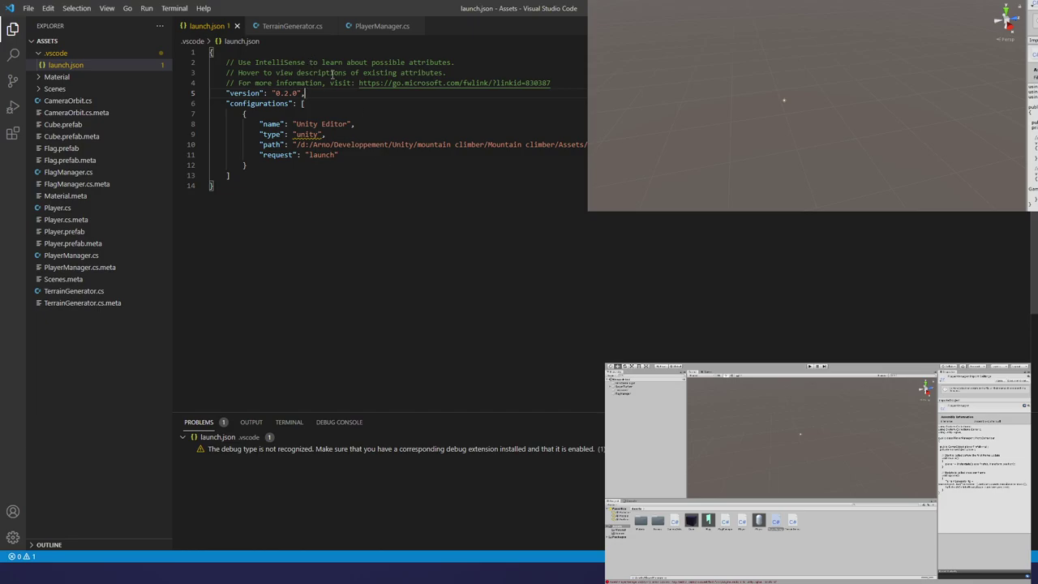
{"action": "left_click", "coordinate": [370, 130]}
{"action": "mouse_move", "coordinate": [297, 135]}
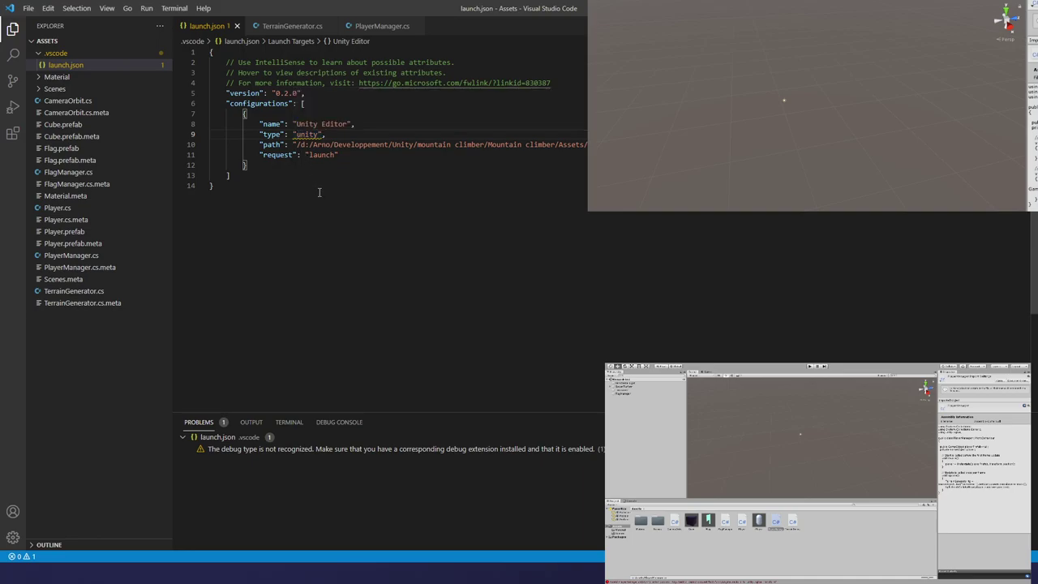
{"action": "left_click", "coordinate": [113, 54]}
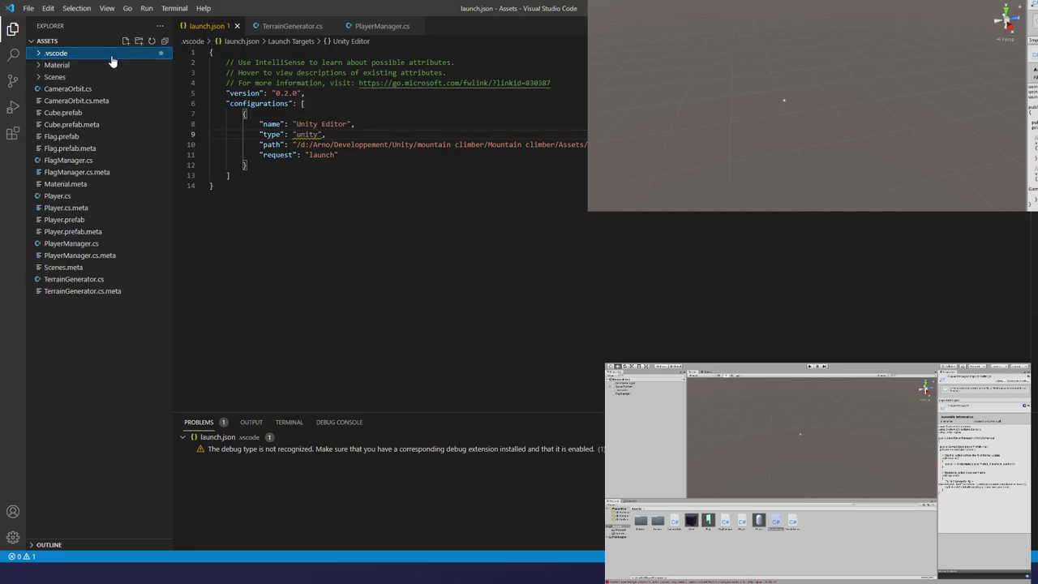
{"action": "double_click", "coordinate": [296, 135]}
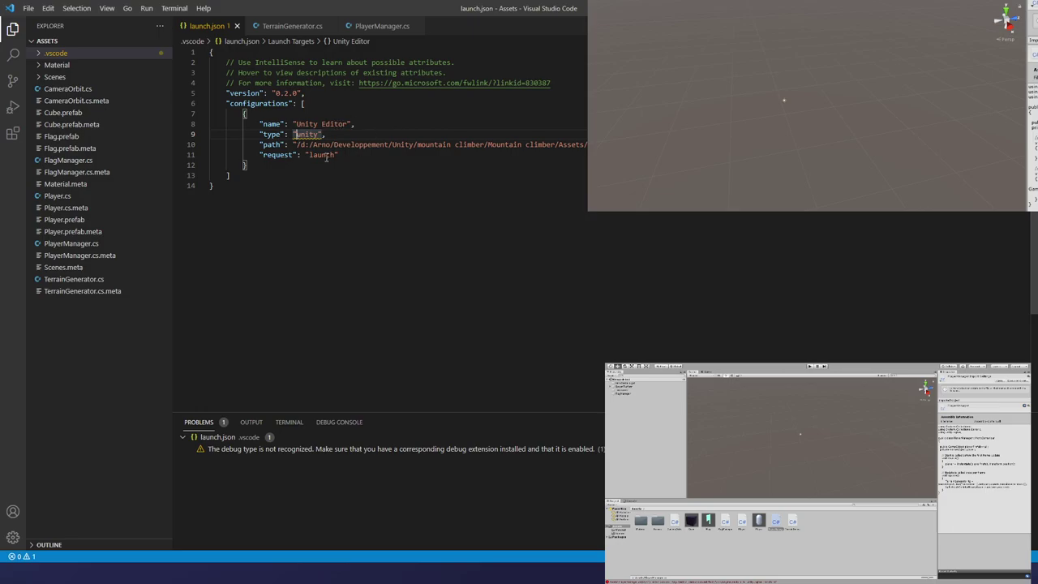
{"action": "left_click", "coordinate": [304, 163]}
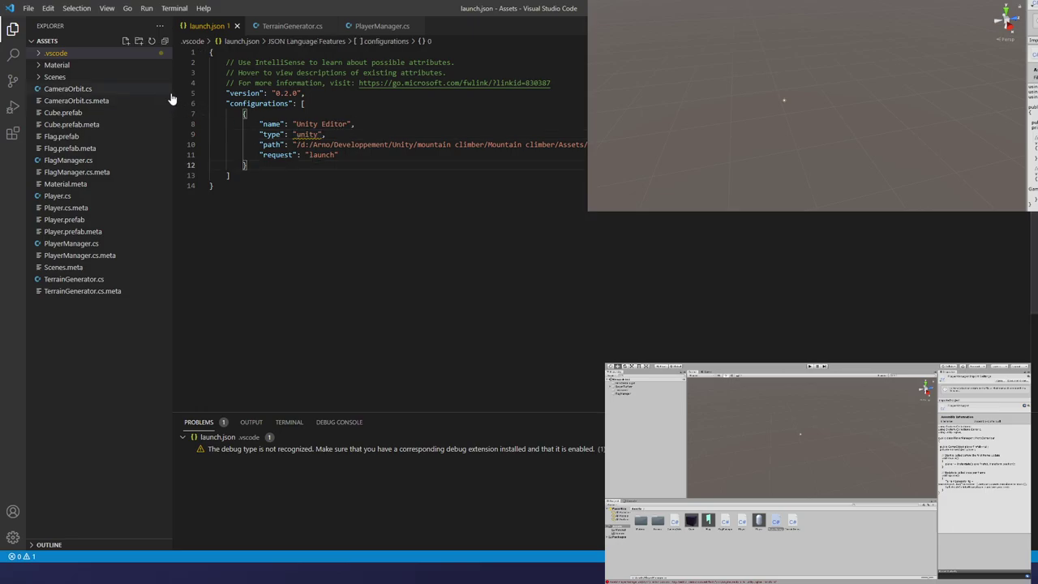
{"action": "right_click", "coordinate": [85, 55]}
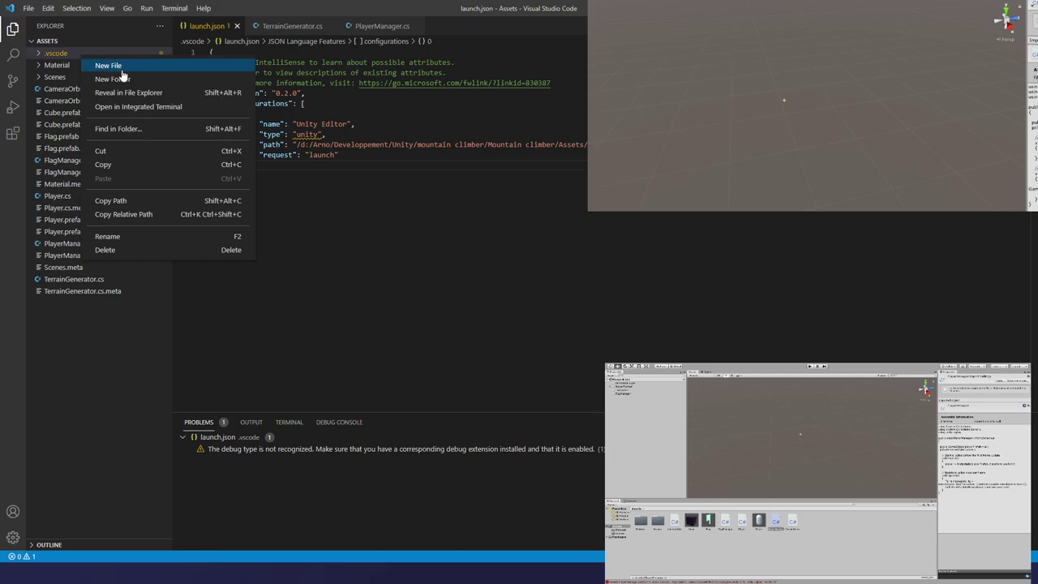
{"action": "left_click", "coordinate": [132, 248]}
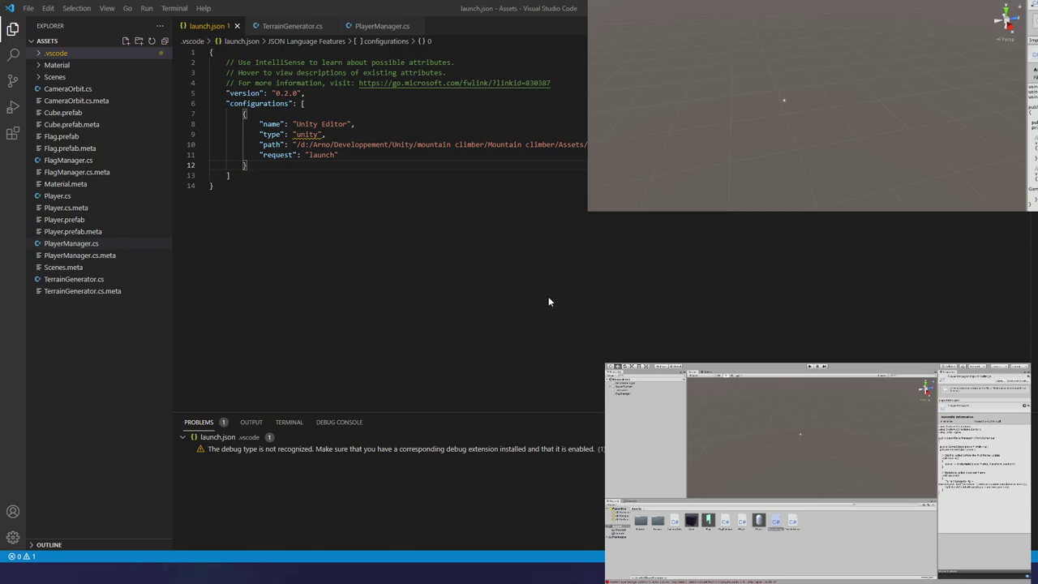
{"action": "key", "text": "Escape"}
- Switch back to the Visual Studio Code window
{"action": "key", "text": "alt+Tab"}
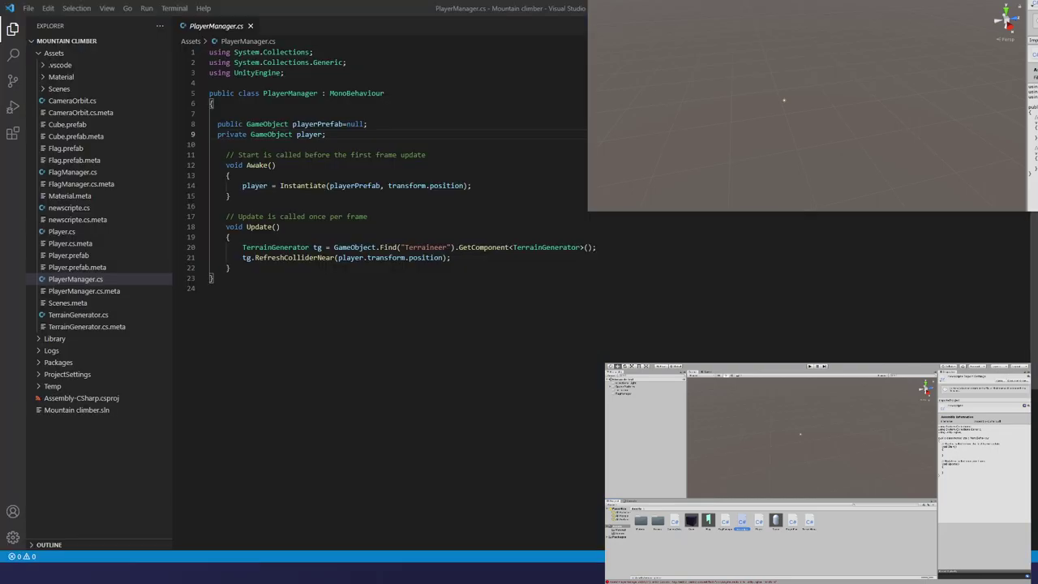
- Clean up the stray dot after transform.position in Awake's Instantiate call, then minimize VS Code
{"action": "left_click", "coordinate": [407, 121]}
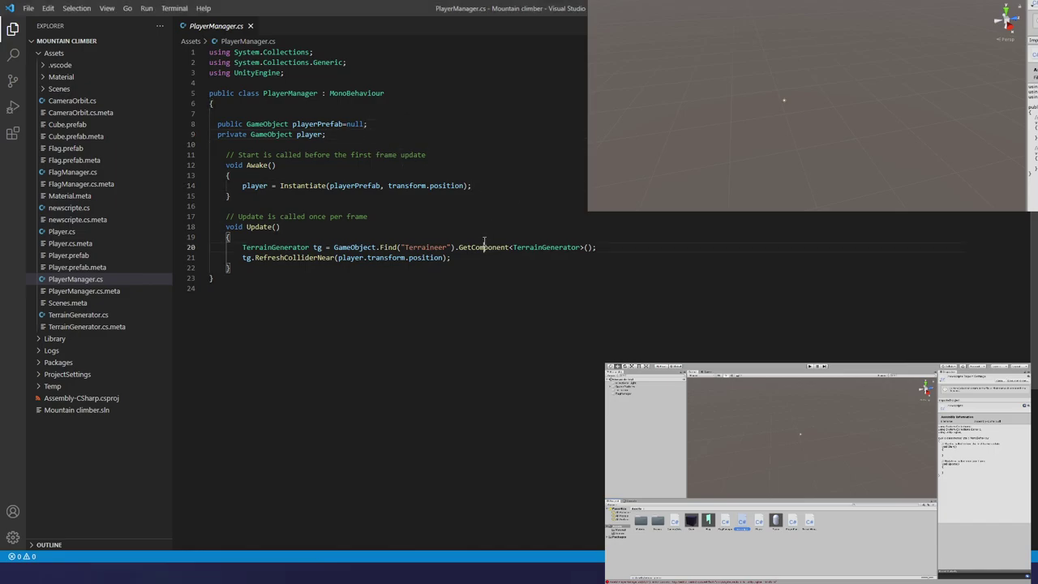
{"action": "left_click", "coordinate": [494, 187]}
{"action": "type", "text": "."}
{"action": "key", "text": "ctrl+space"}
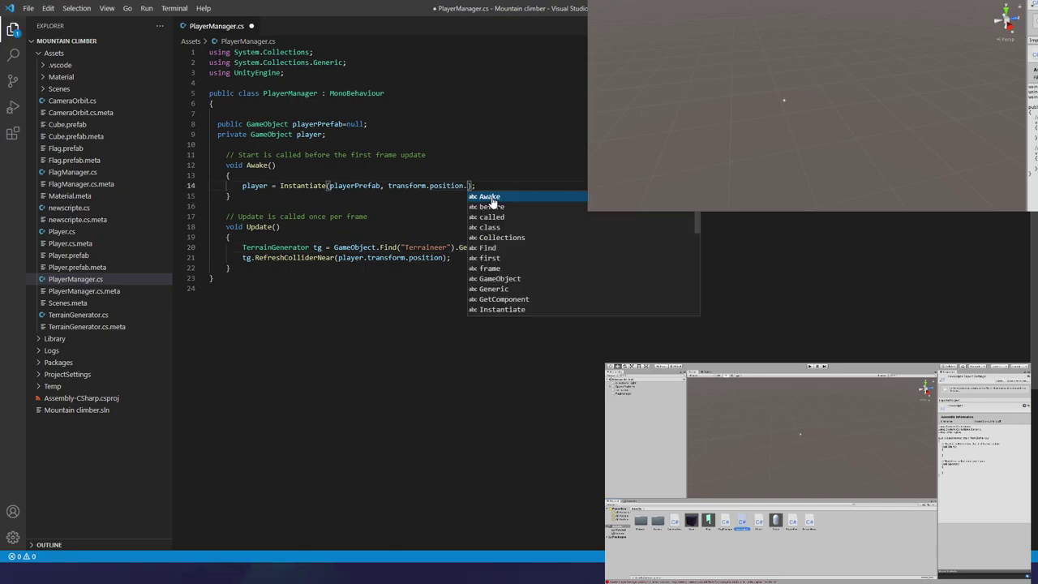
{"action": "key", "text": "BackSpace"}
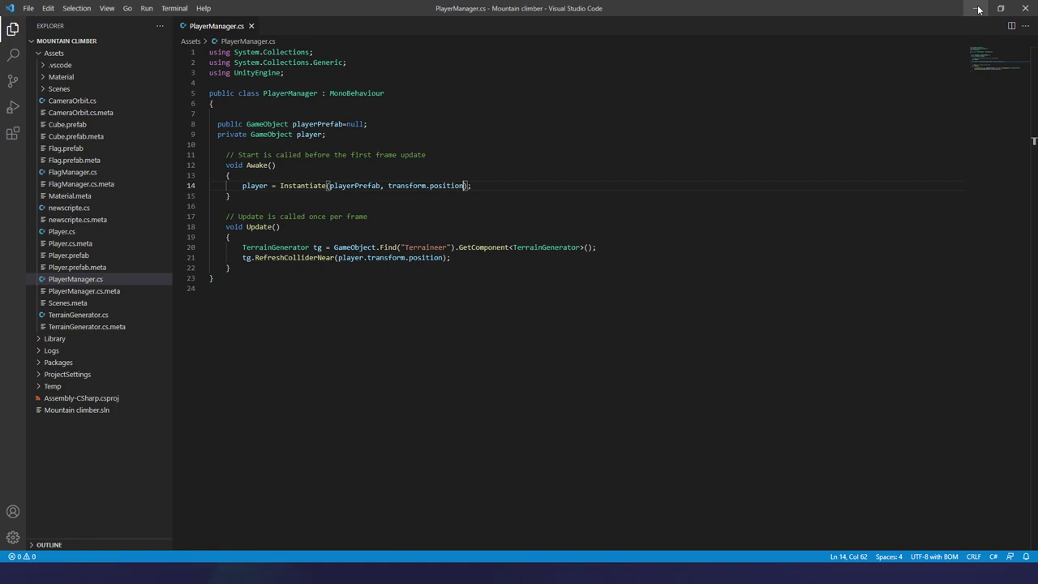
{"action": "left_click", "coordinate": [978, 9]}
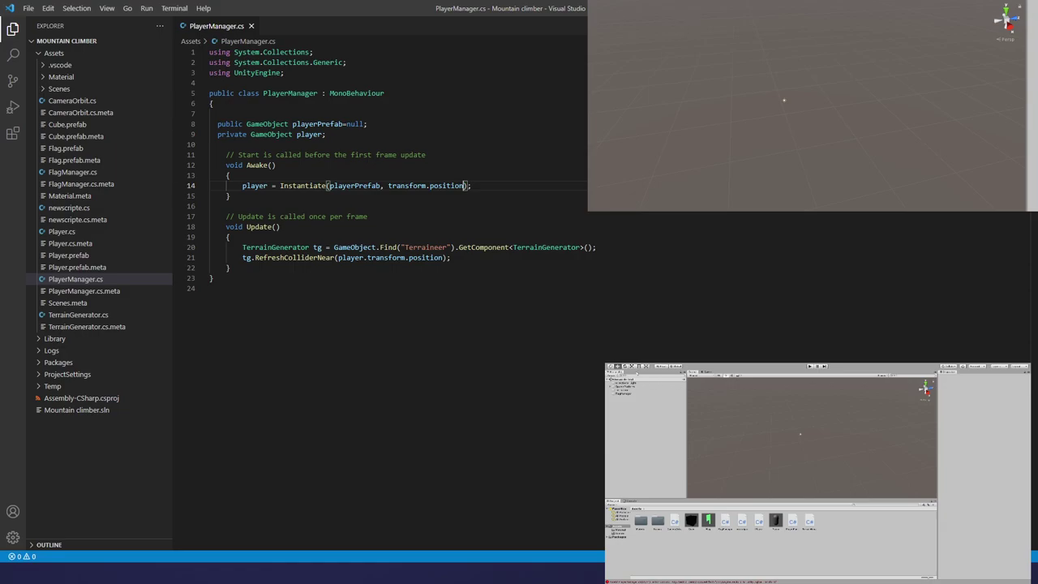
- Select the PlayerManager script in Unity's Assets folder to preview its code
{"action": "left_click", "coordinate": [792, 520]}
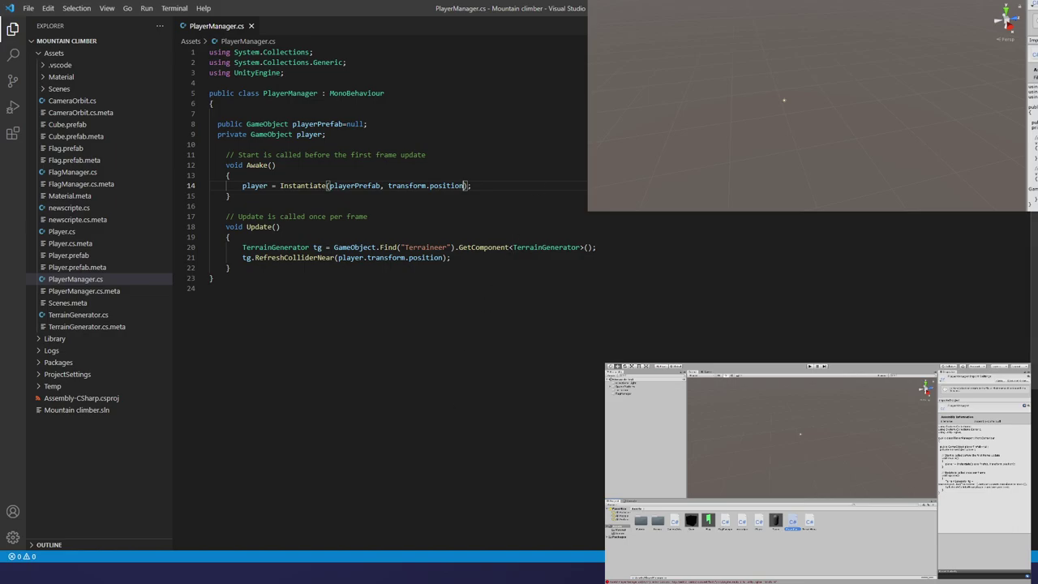
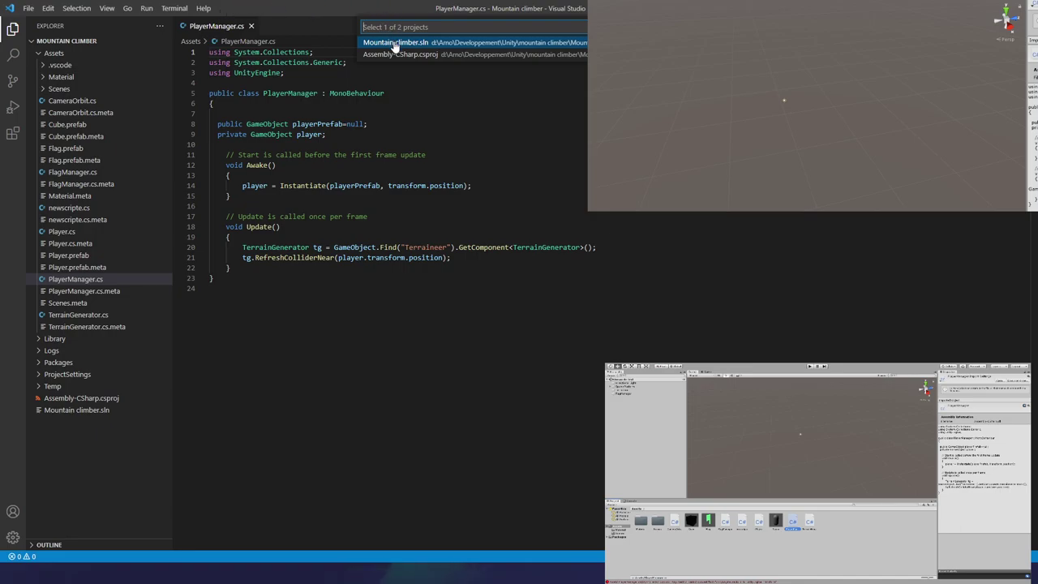
- Load Mountain climber.sln and delete transform.position from the Instantiate arguments on line 14
{"action": "left_click", "coordinate": [394, 45]}
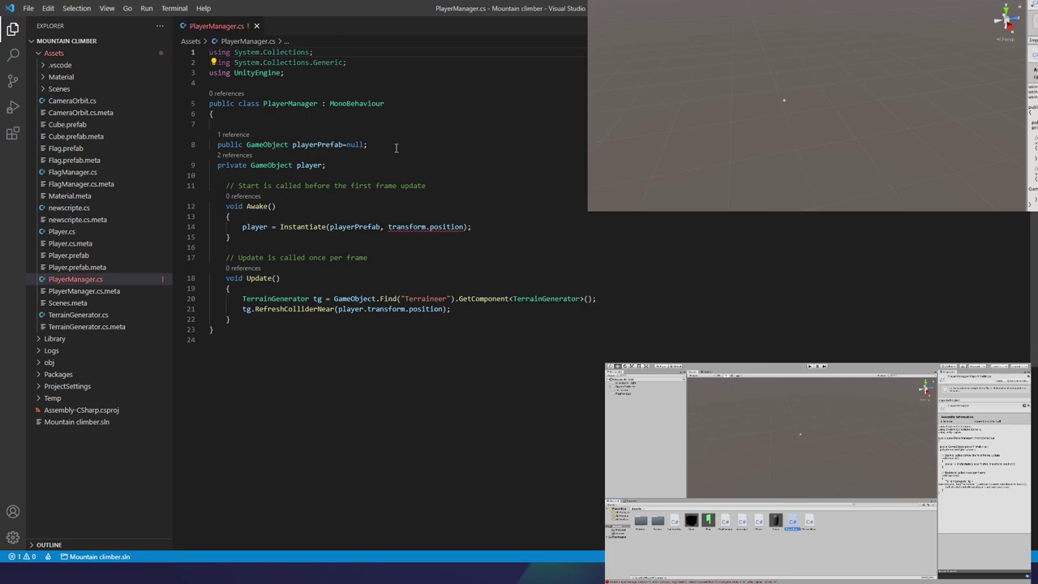
{"action": "left_click", "coordinate": [492, 228]}
{"action": "type", "text": "."}
{"action": "key", "text": "ctrl+space"}
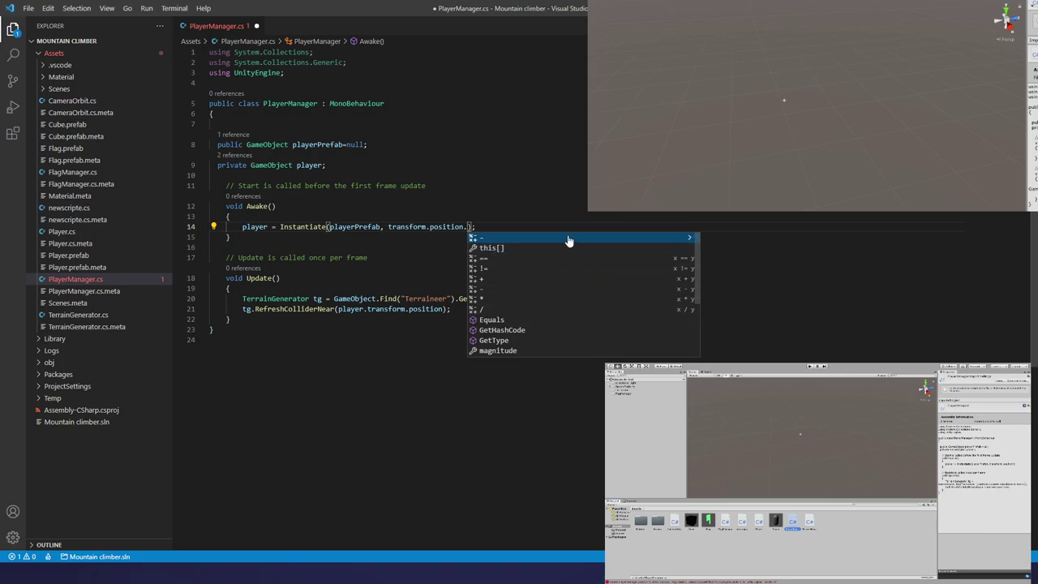
{"action": "key", "text": "BackSpace"}
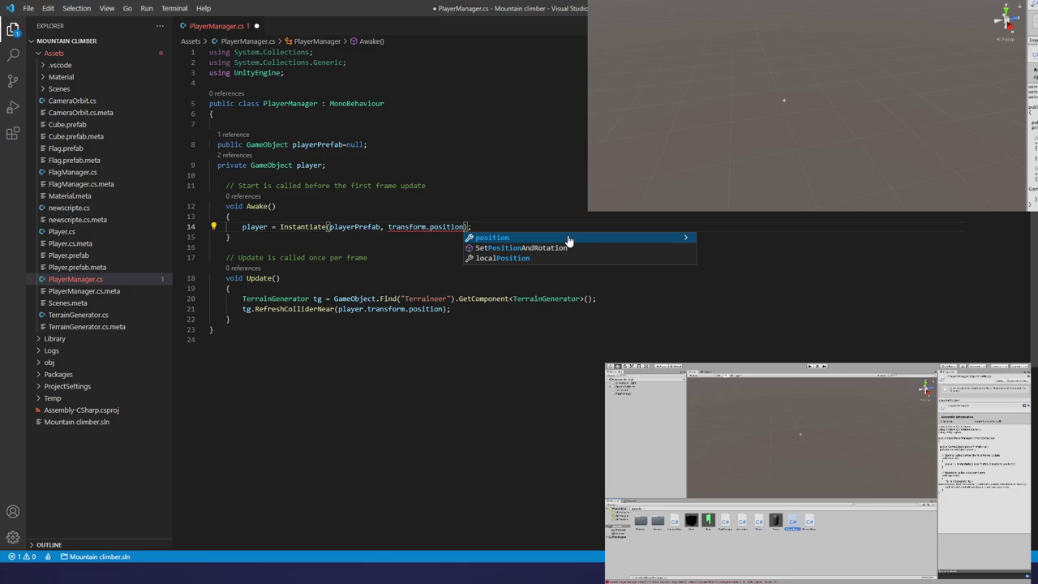
{"action": "key", "text": "BackSpace"}
{"action": "key", "text": "BackSpace"}
{"action": "key", "text": "BackSpace"}
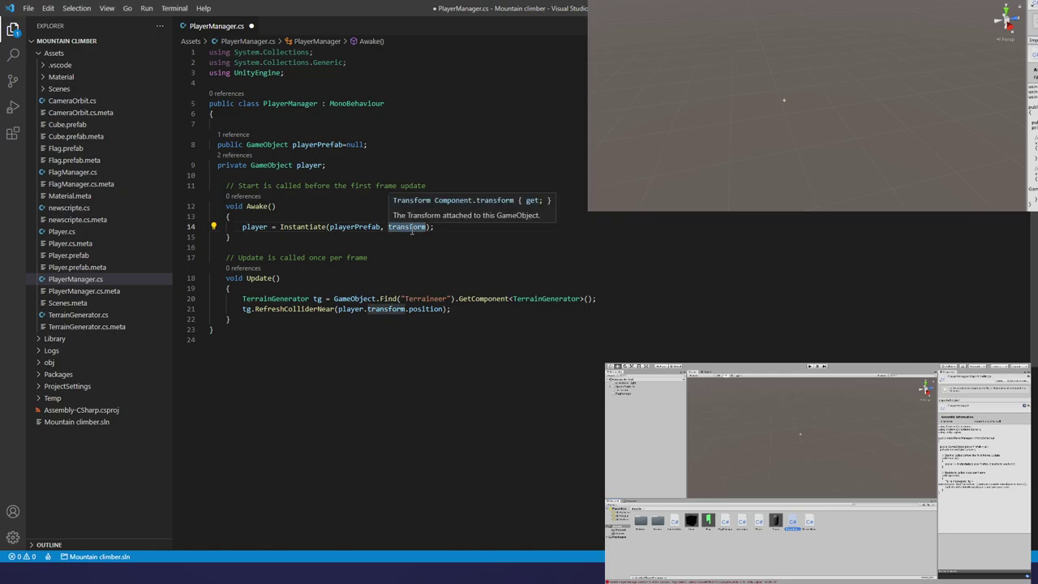
{"action": "key", "text": "BackSpace"}
{"action": "key", "text": "BackSpace"}
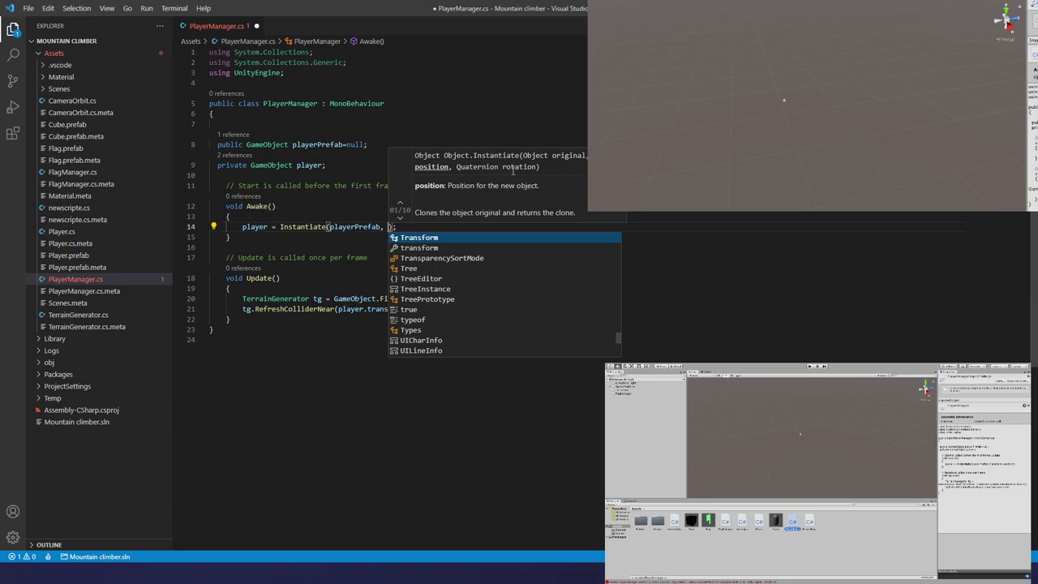
- Retype the position argument as transform.position plus Vector3.up using IntelliSense completions
{"action": "key", "text": "Escape"}
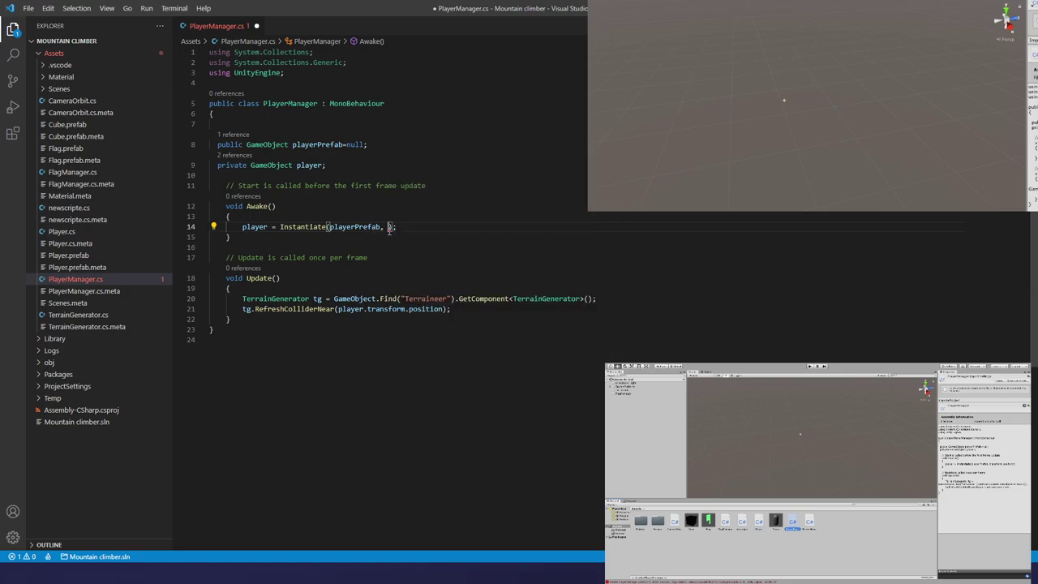
{"action": "type", "text": "transfr"}
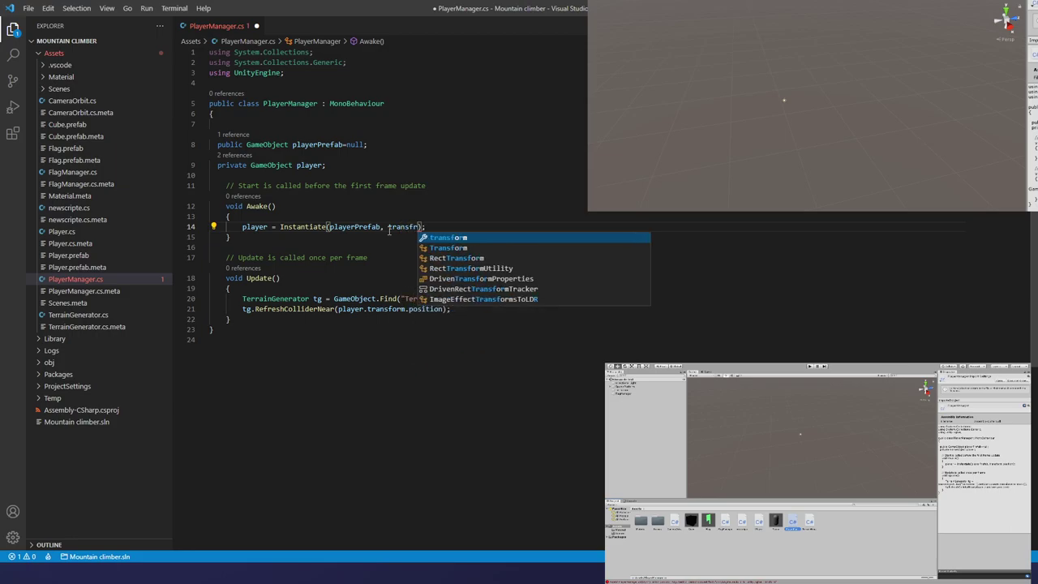
{"action": "key", "text": "Tab"}
{"action": "type", "text": ".Po"}
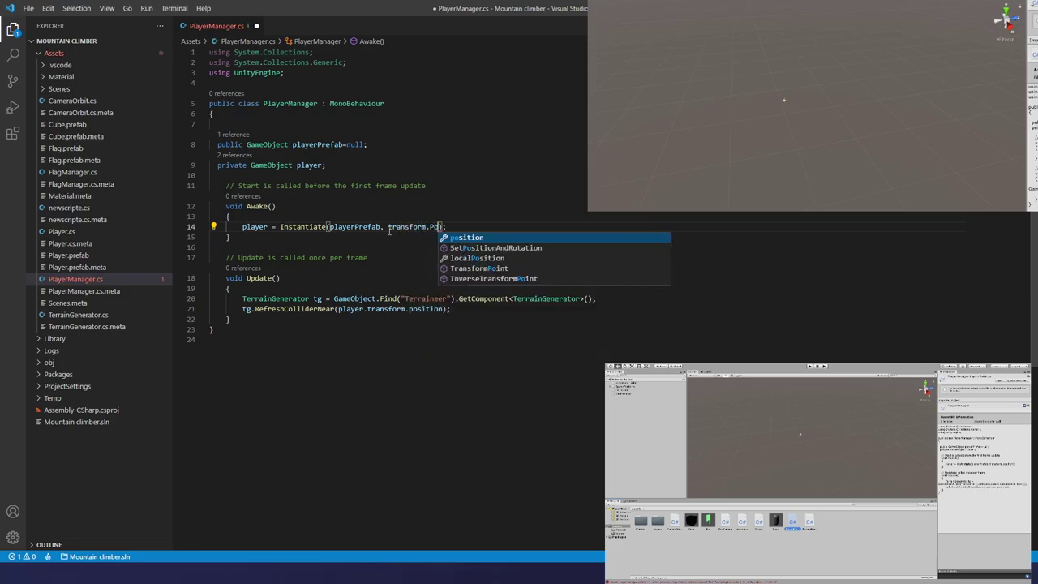
{"action": "key", "text": "Tab"}
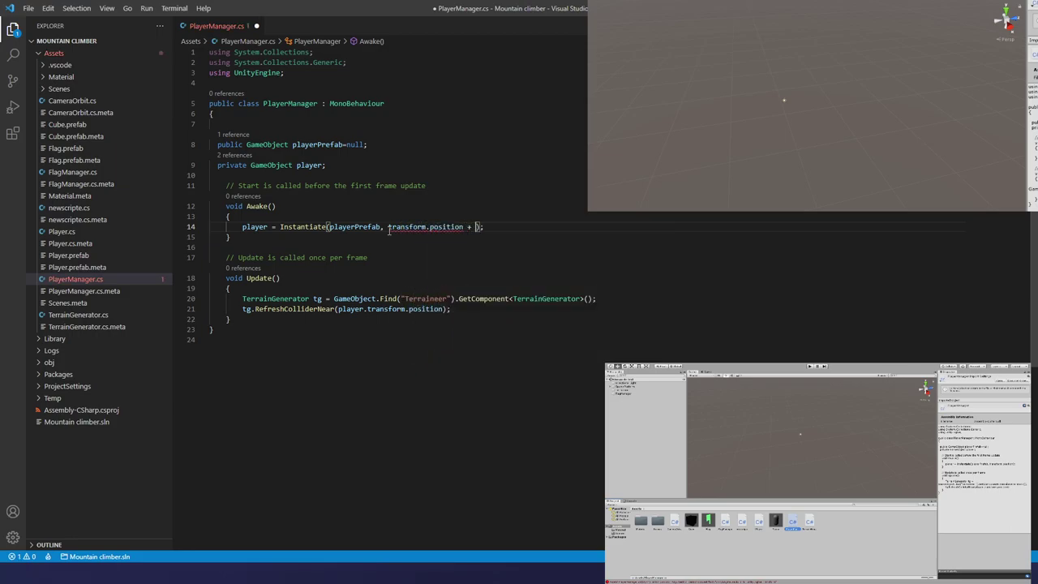
{"action": "type", "text": "Vec"}
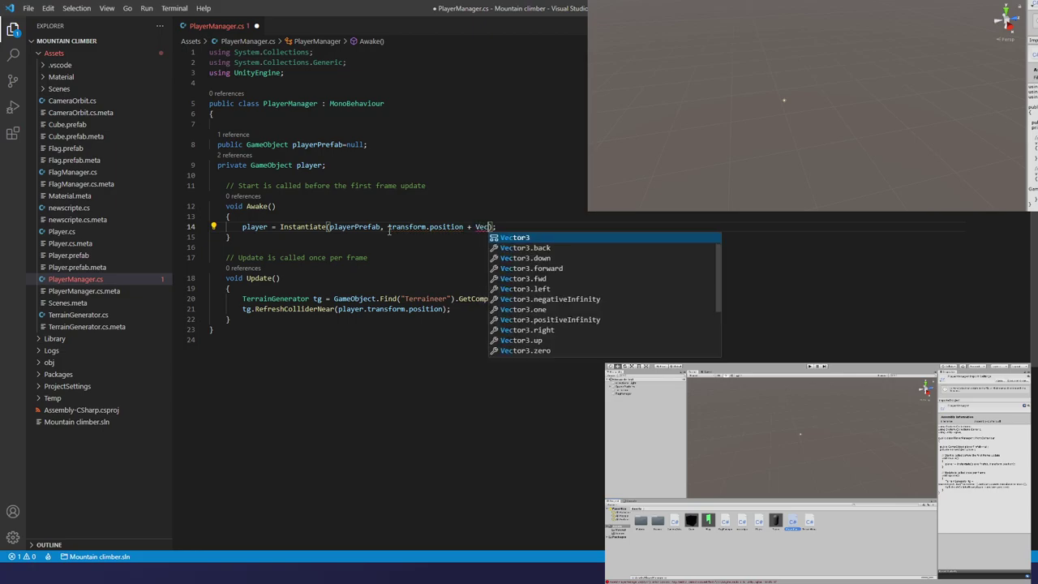
{"action": "key", "text": "Down"}
{"action": "key", "text": "Down"}
{"action": "key", "text": "Down"}
{"action": "key", "text": "Down"}
{"action": "key", "text": "Down"}
{"action": "key", "text": "Down"}
{"action": "key", "text": "Down"}
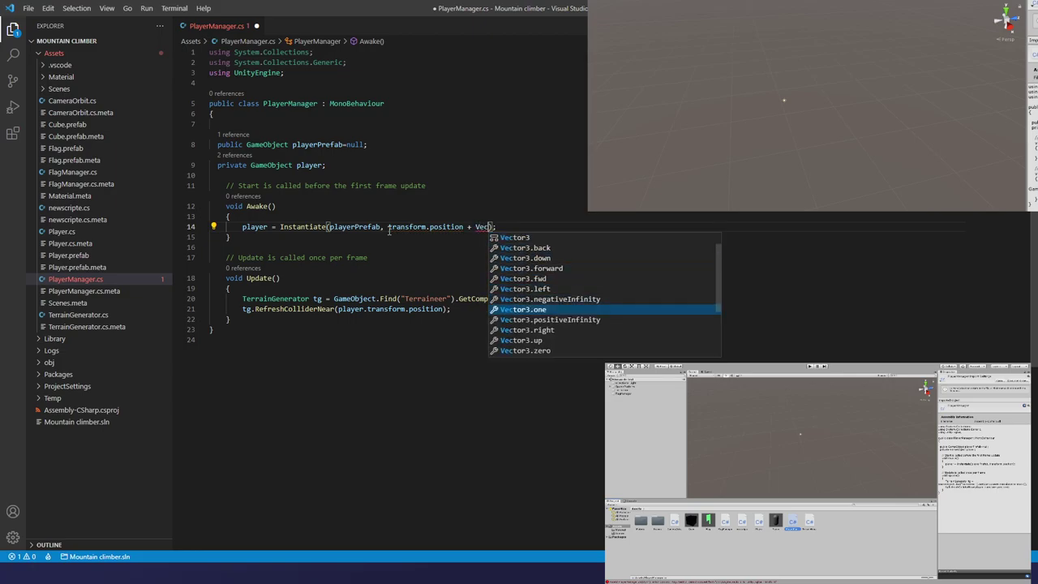
{"action": "key", "text": "Down"}
{"action": "key", "text": "Down"}
{"action": "key", "text": "Down"}
{"action": "key", "text": "Tab"}
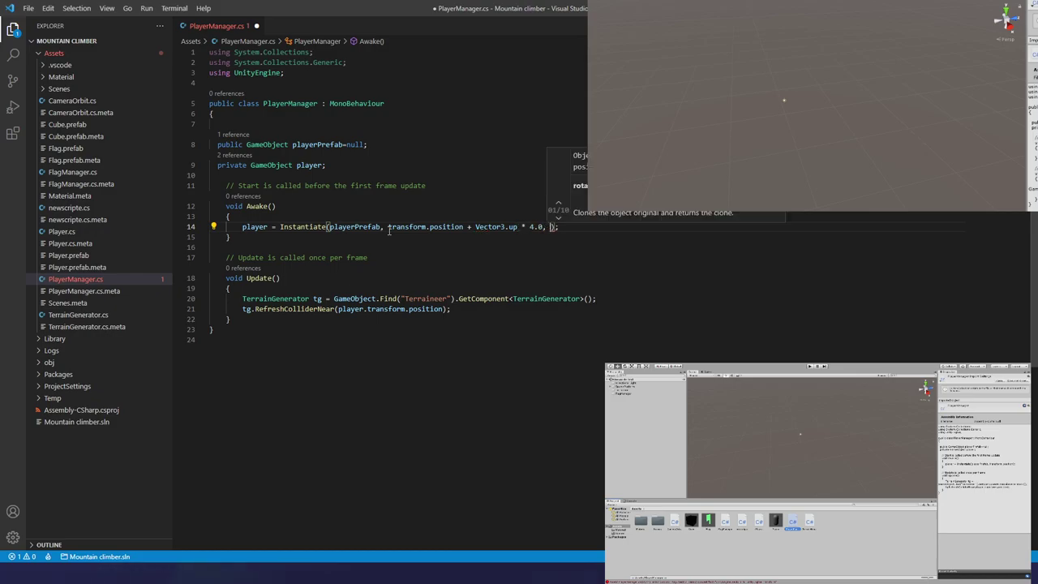
- Add Quaternion.identity as the rotation argument of Instantiate
{"action": "type", "text": "Quate"}
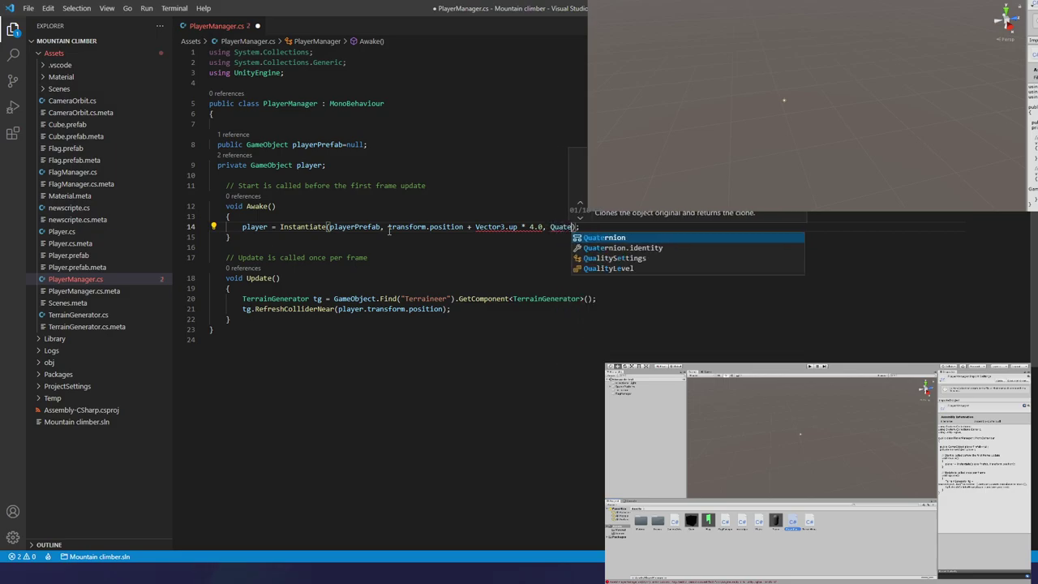
{"action": "key", "text": "Tab"}
{"action": "type", "text": "I"}
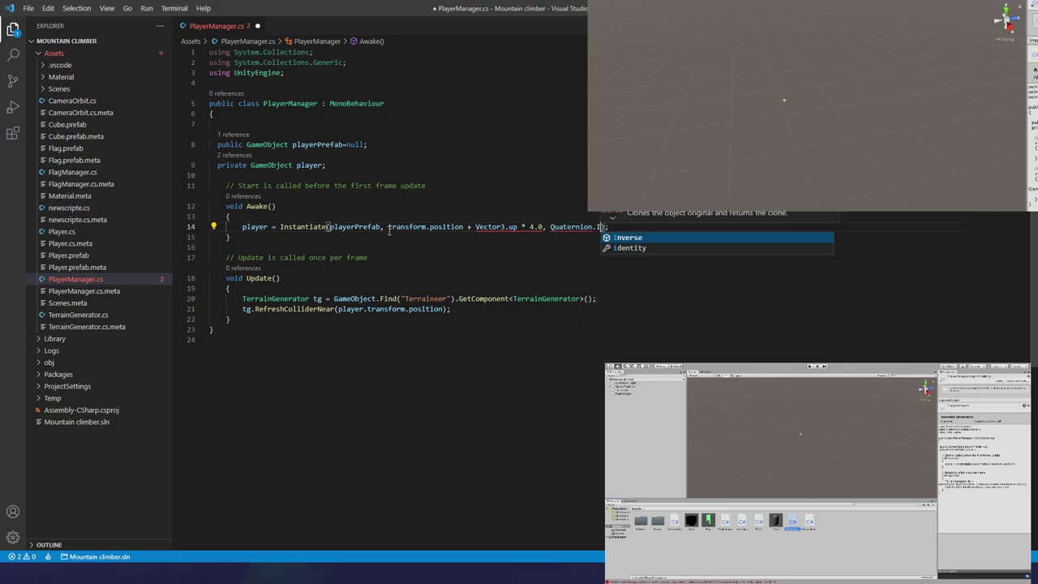
{"action": "key", "text": "BackSpace"}
{"action": "type", "text": "I"}
{"action": "type", "text": "d"}
{"action": "key", "text": "Tab"}
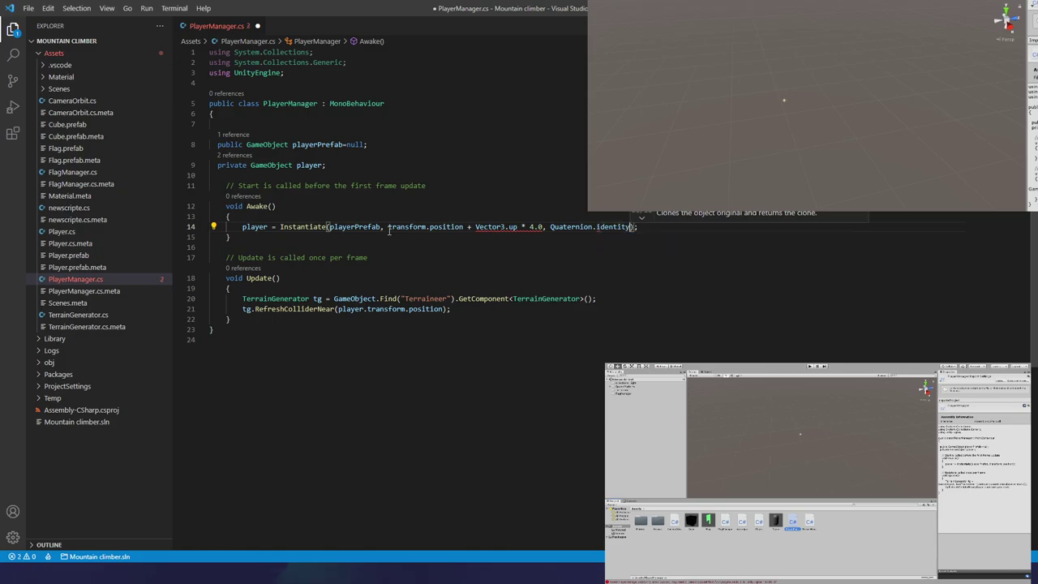
- Replace the trailing * 4.0 with a 4* prefix before Vector3.up and save PlayerManager.cs
{"action": "left_click", "coordinate": [530, 227]}
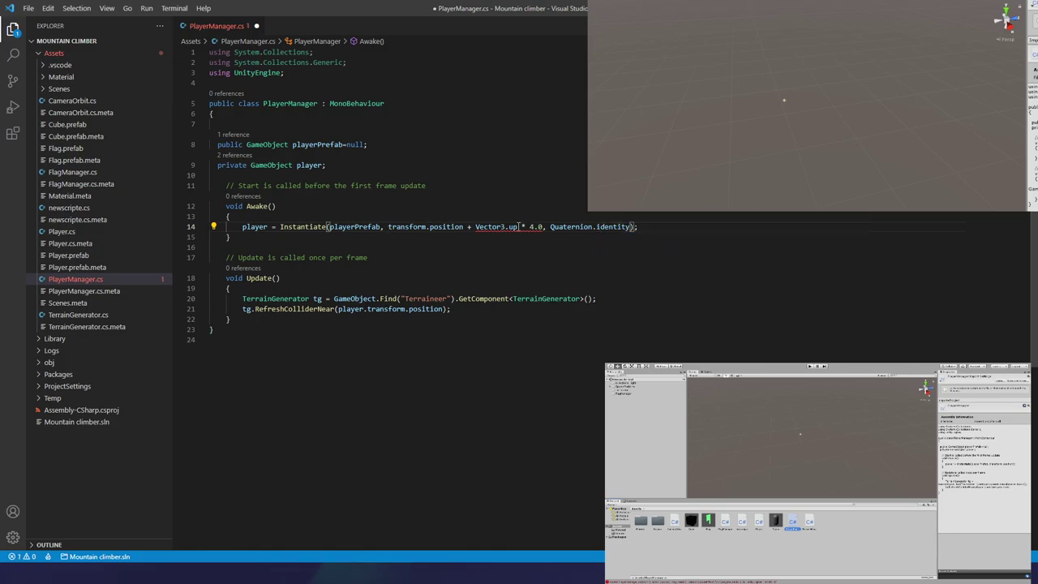
{"action": "mouse_move", "coordinate": [516, 230]}
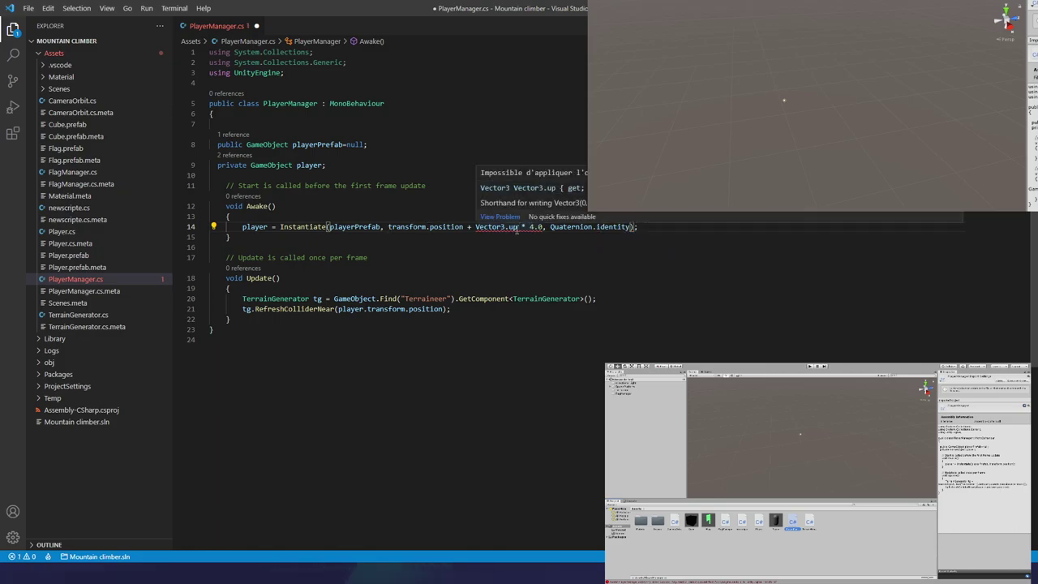
{"action": "left_click", "coordinate": [519, 236]}
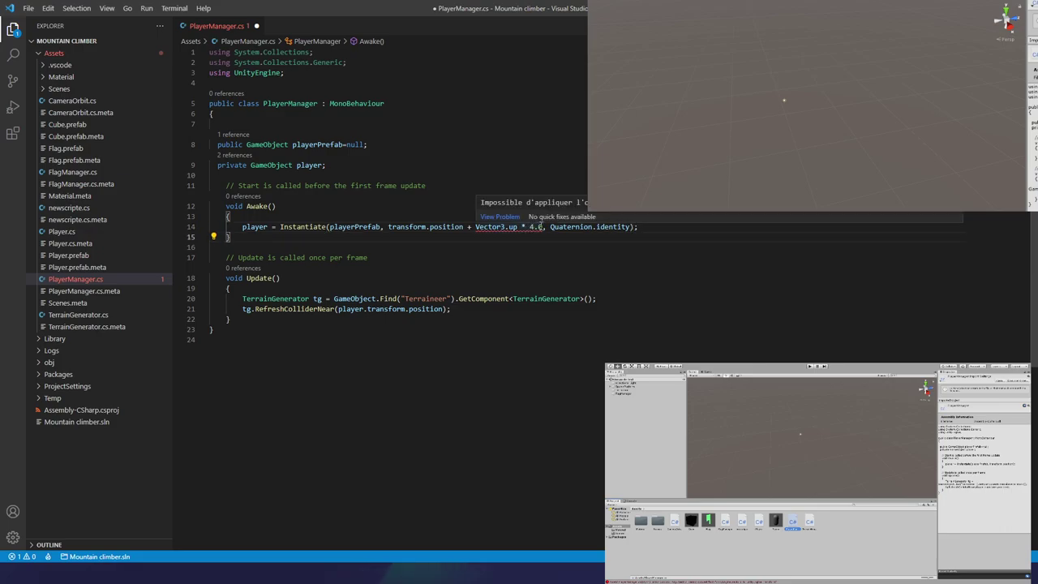
{"action": "left_click_drag", "start_coordinate": [542, 227], "coordinate": [517, 227]}
{"action": "key", "text": "BackSpace"}
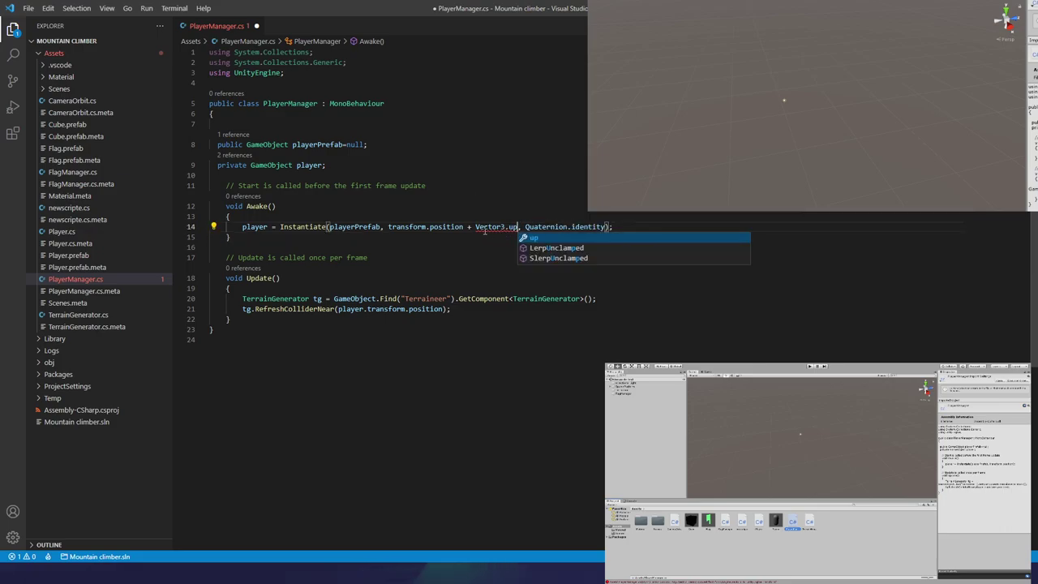
{"action": "left_click", "coordinate": [485, 228]}
{"action": "type", "text": "4*"}
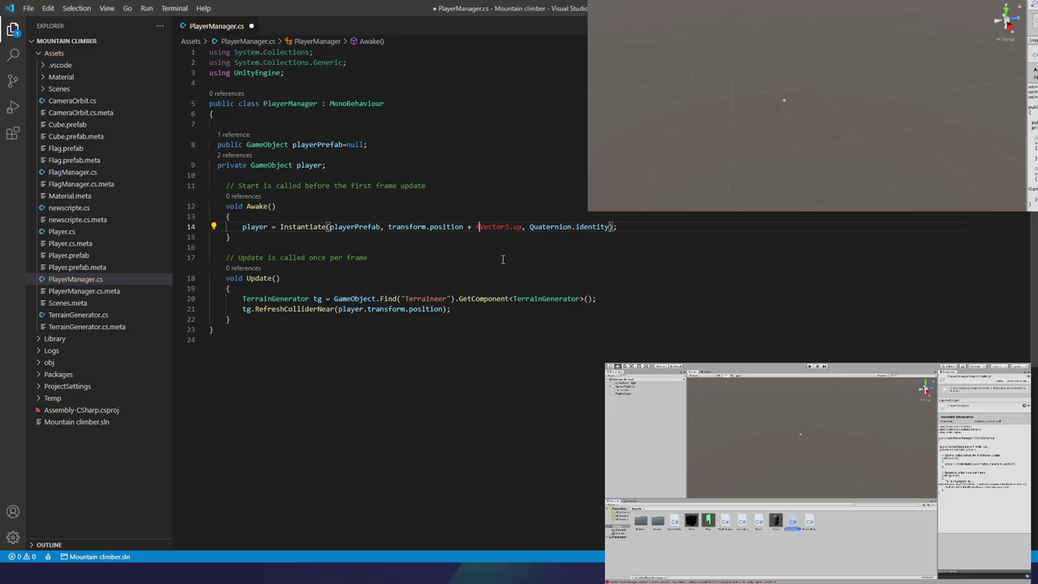
{"action": "left_click", "coordinate": [523, 254]}
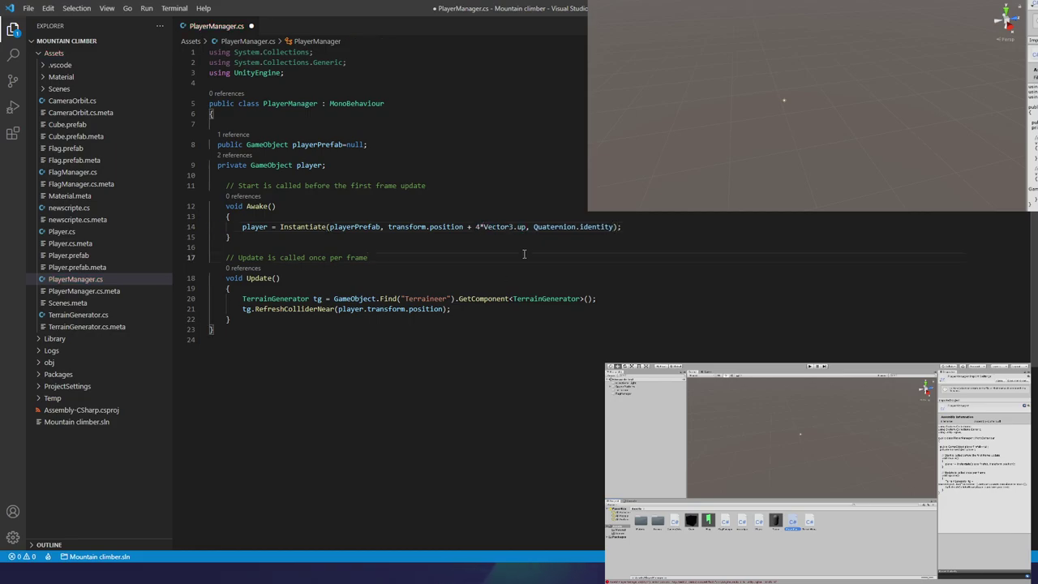
{"action": "key", "text": "ctrl+s"}
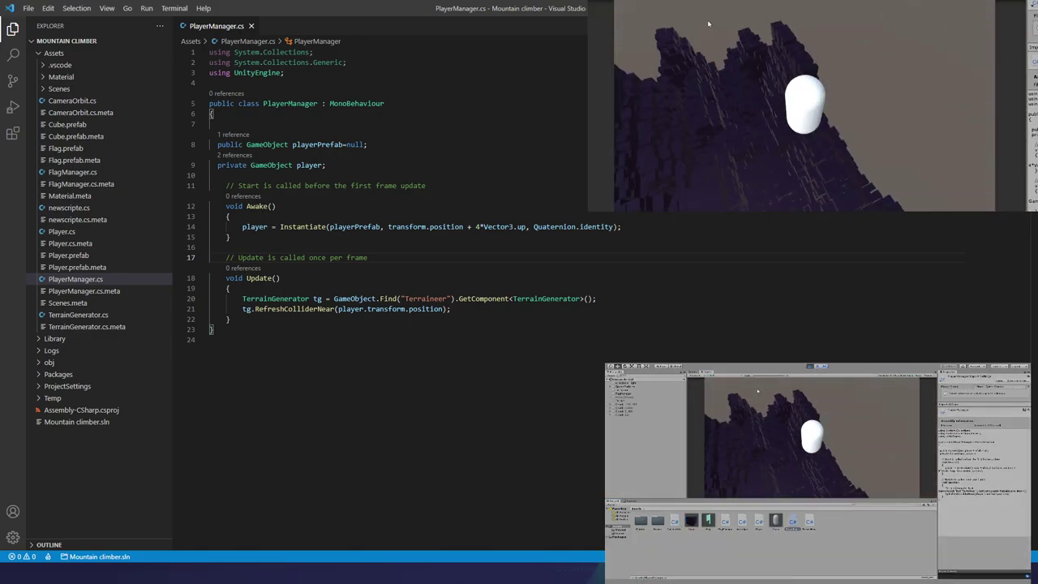
- Select the voxel terrain in the Hierarchy, frame it in the Scene view, and zoom in
{"action": "left_click", "coordinate": [640, 387]}
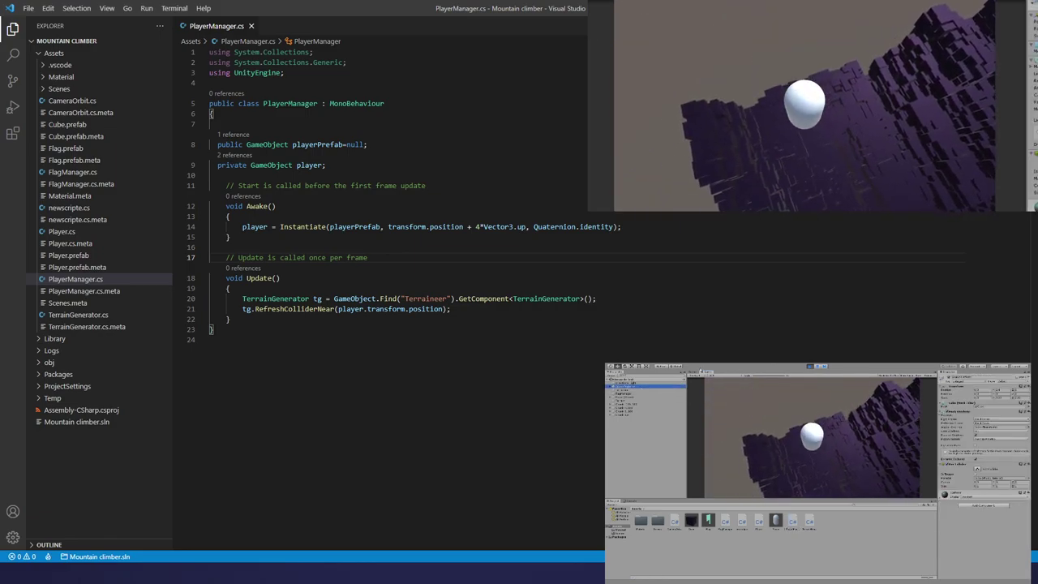
{"action": "key", "text": "f"}
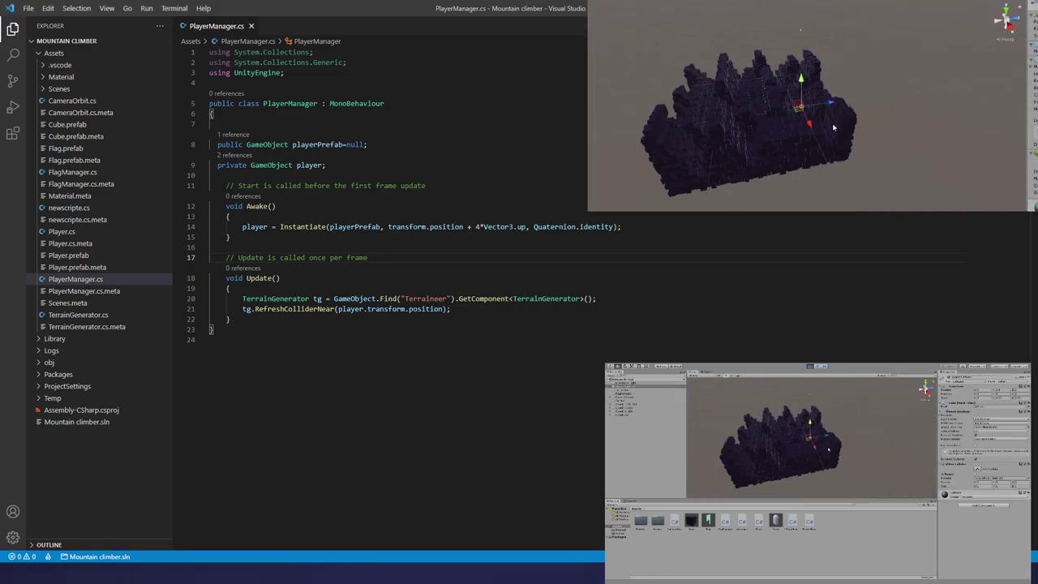
{"action": "scroll", "coordinate": [807, 44], "scroll_direction": "up", "scroll_amount": 5}
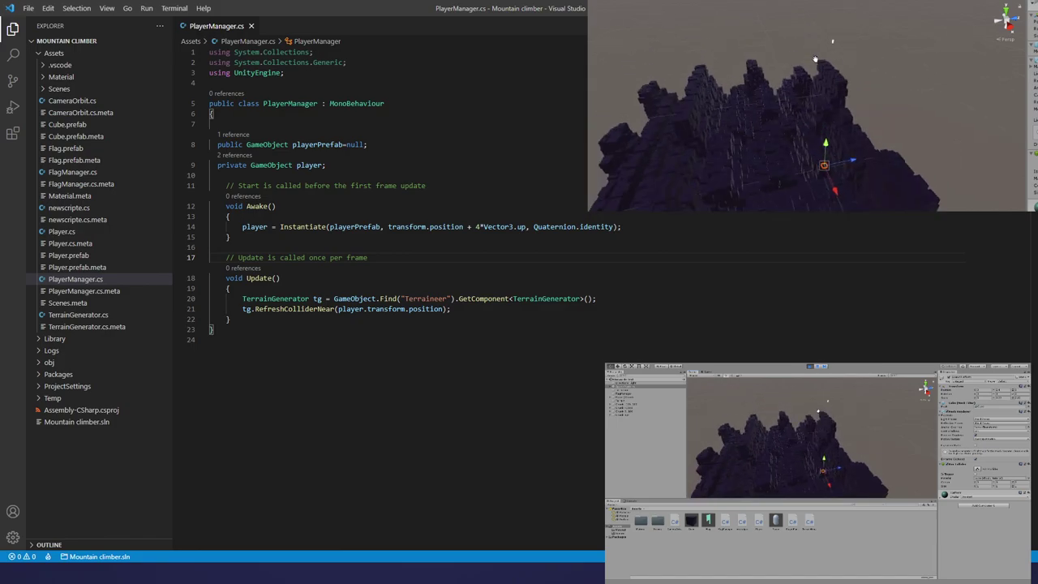
{"action": "scroll", "coordinate": [836, 94], "scroll_direction": "up", "scroll_amount": 3}
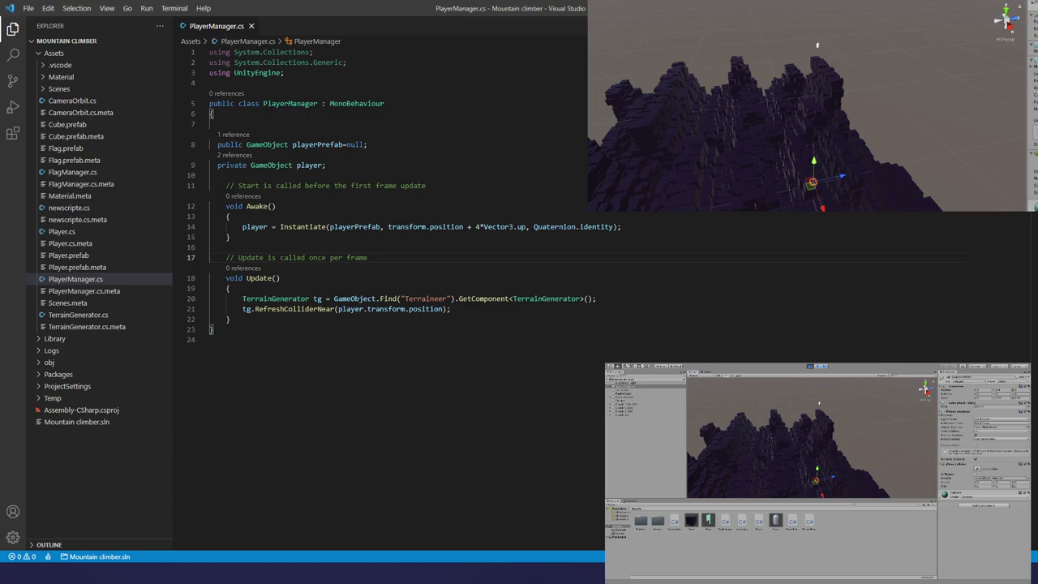
- Space the asterisk so line 14 reads 4 * Vector3.up, then save PlayerManager.cs
{"action": "left_click", "coordinate": [482, 228]}
{"action": "type", "text": "*"}
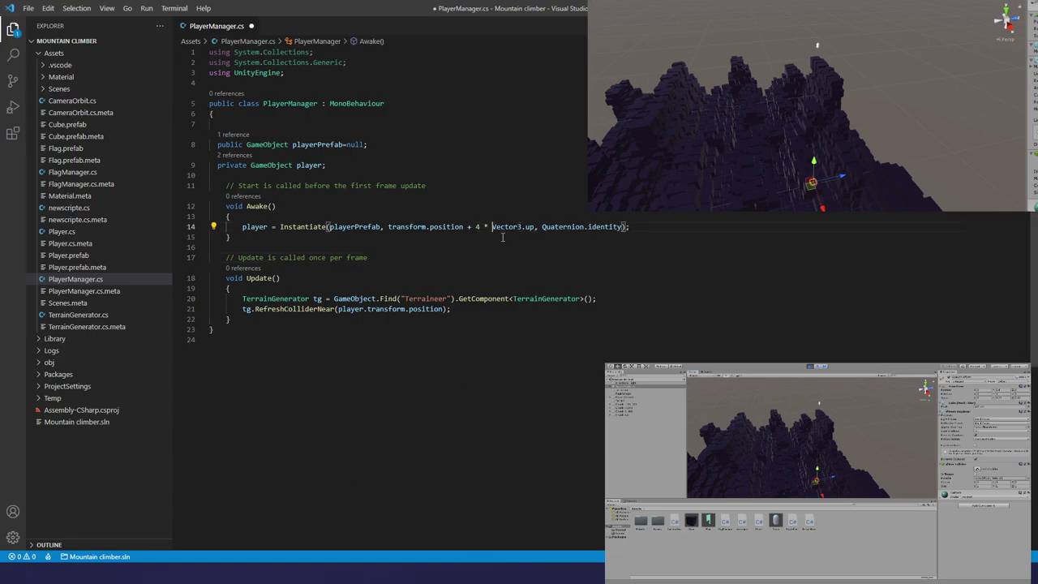
{"action": "key", "text": "ctrl+s"}
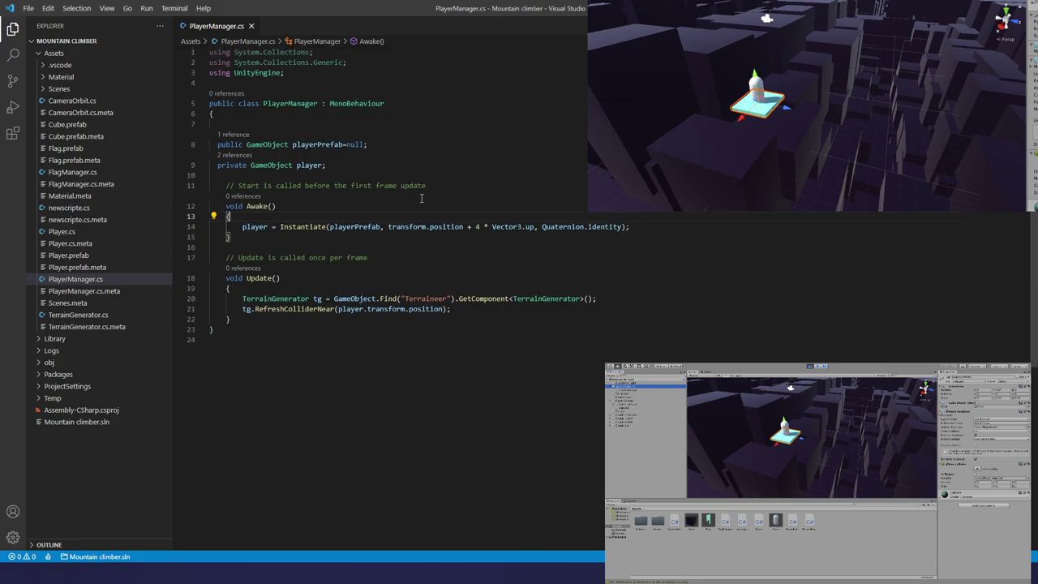
- Rename the Awake method on line 12 to Start
{"action": "left_click", "coordinate": [378, 144]}
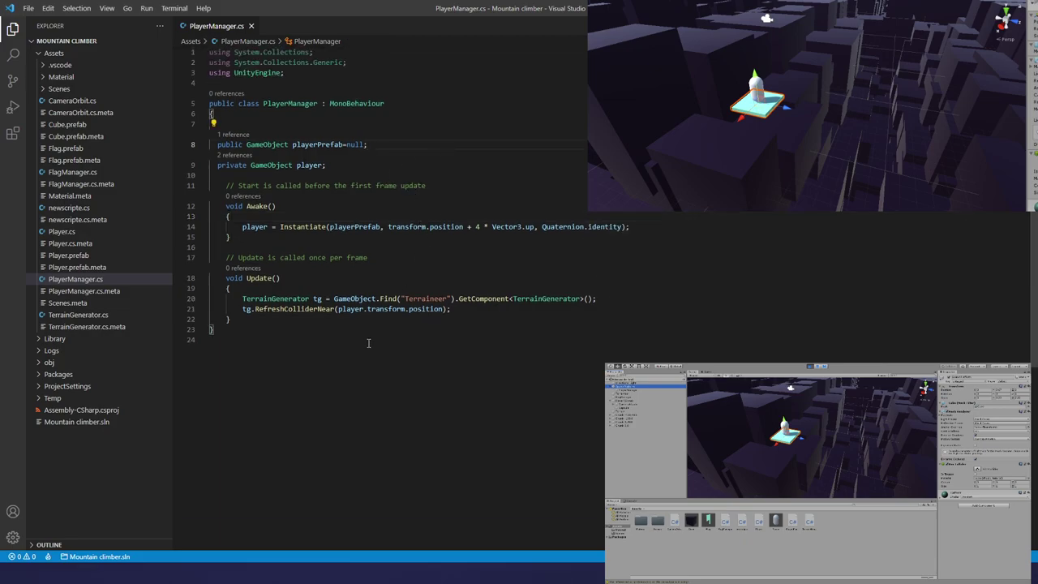
{"action": "left_click", "coordinate": [661, 229]}
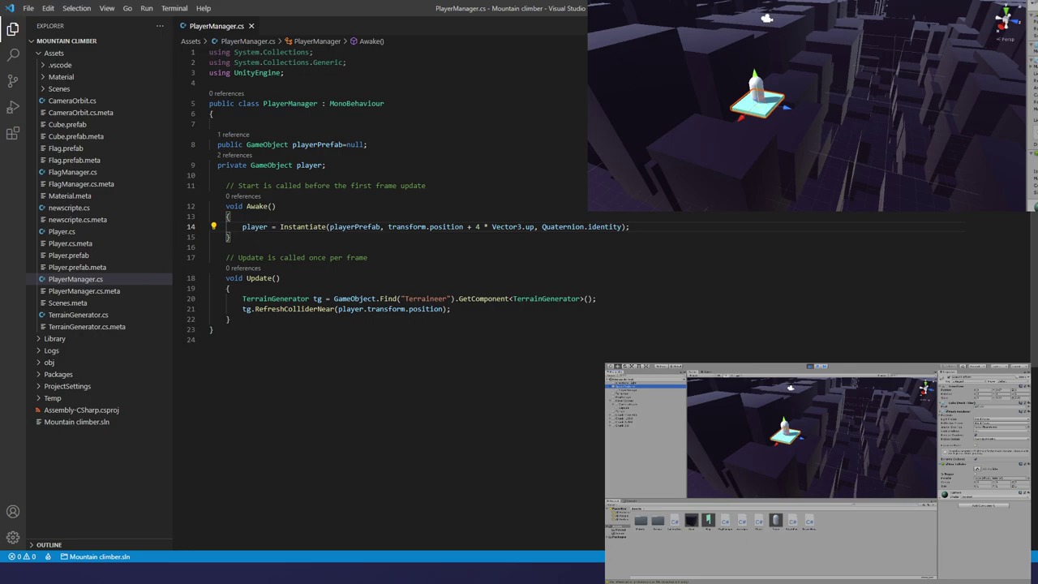
{"action": "left_click", "coordinate": [256, 205]}
{"action": "type", "text": "Start"}
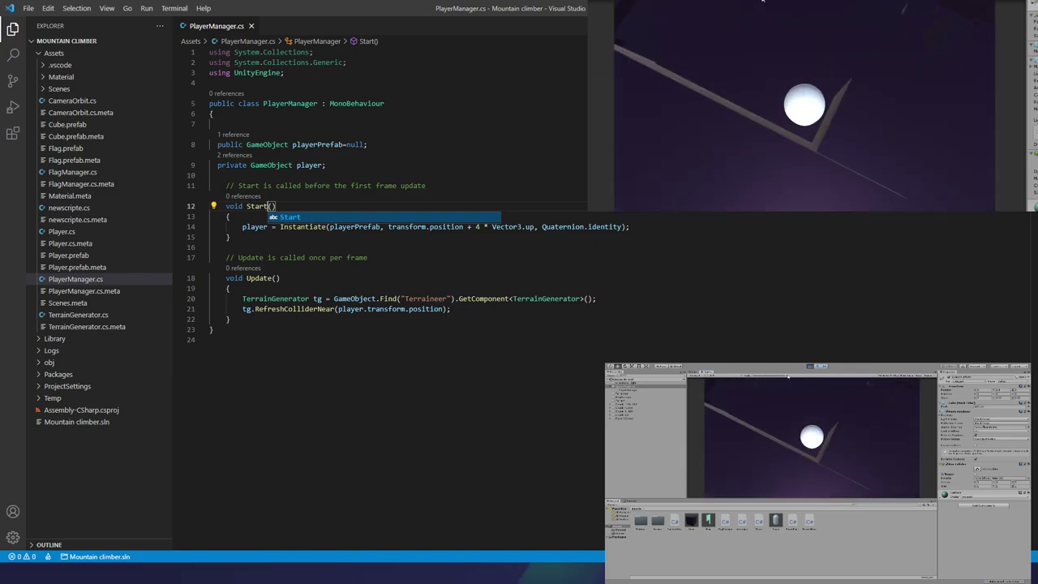
- Stop Play mode in Unity and open the Player prefab from the Project window
{"action": "key", "text": "ctrl+p"}
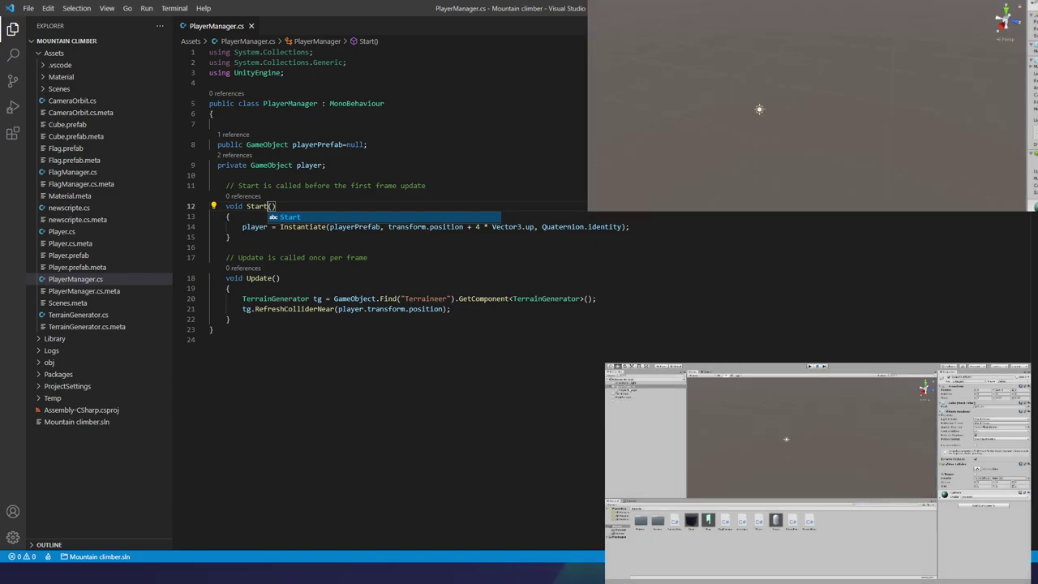
{"action": "double_click", "coordinate": [775, 521]}
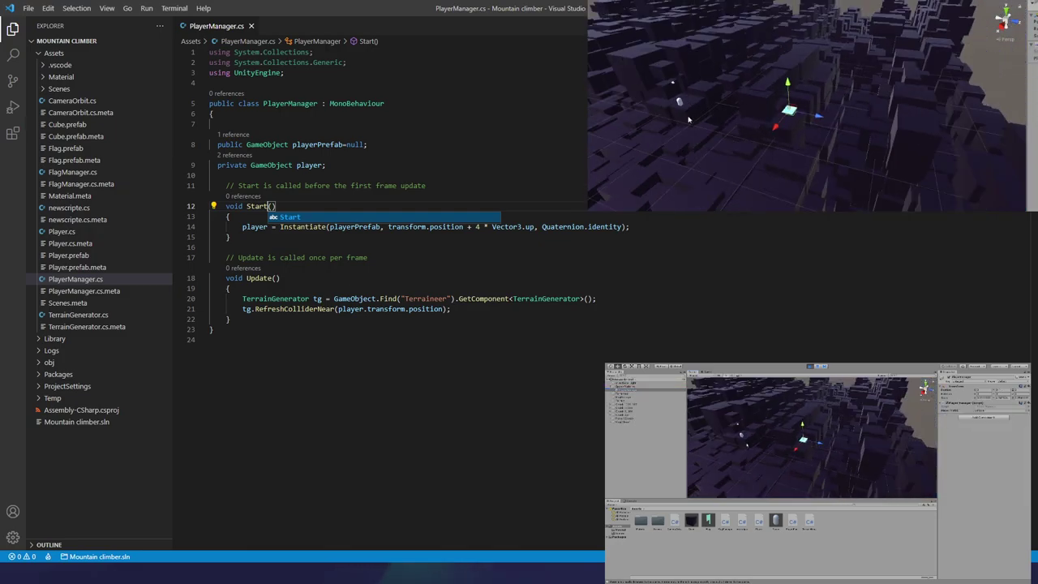
- Select the manager cube among the terrain blocks, then zoom and orbit to the floating capsule
{"action": "left_click", "coordinate": [688, 120]}
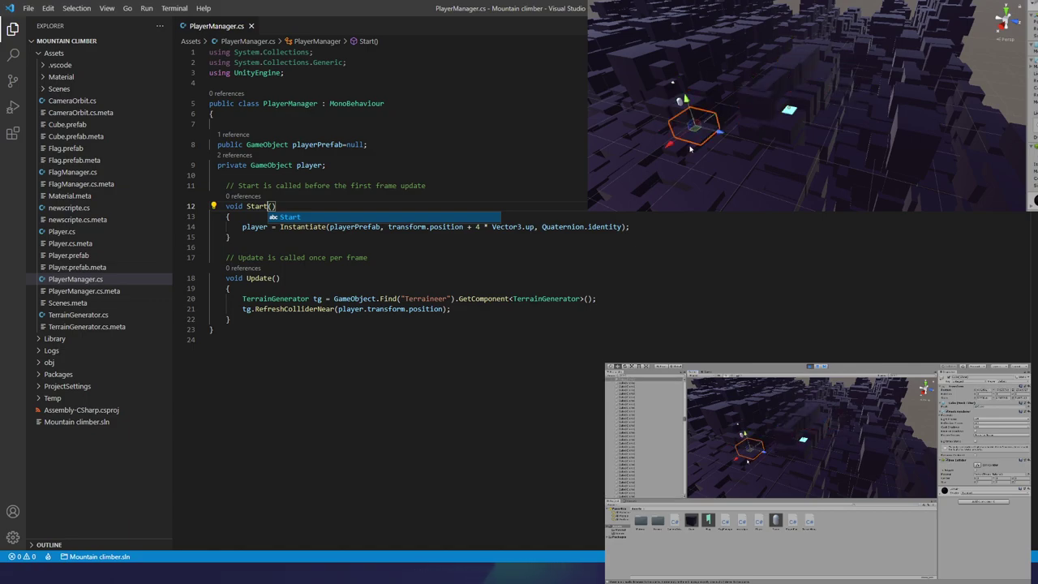
{"action": "mouse_move", "coordinate": [598, 40]}
{"action": "left_mouse_down"}
{"action": "mouse_move", "coordinate": [769, 163]}
{"action": "mouse_move", "coordinate": [852, 184]}
{"action": "left_mouse_up"}
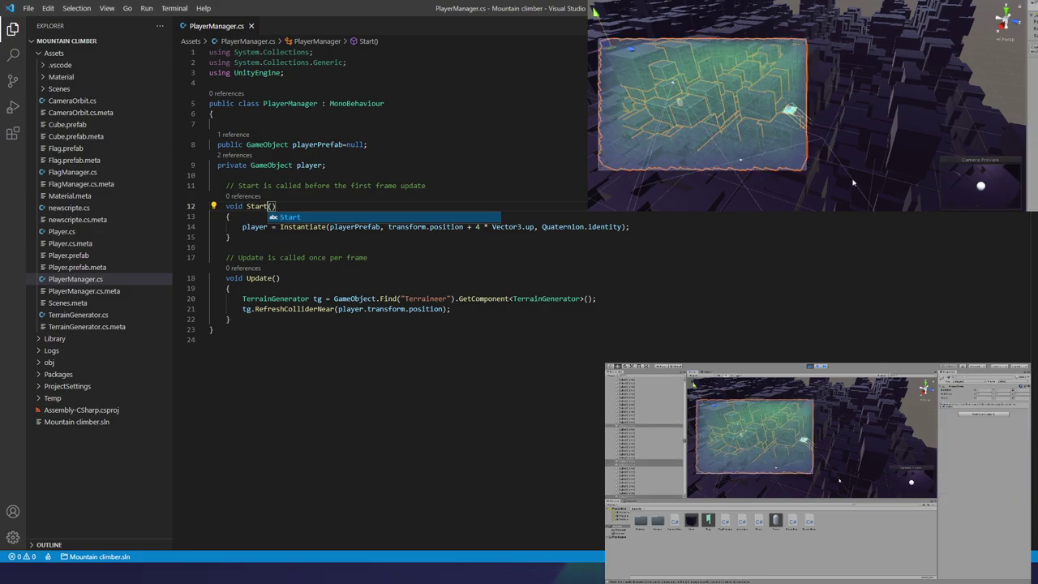
{"action": "left_click_drag", "start_coordinate": [783, 57], "coordinate": [783, 57]}
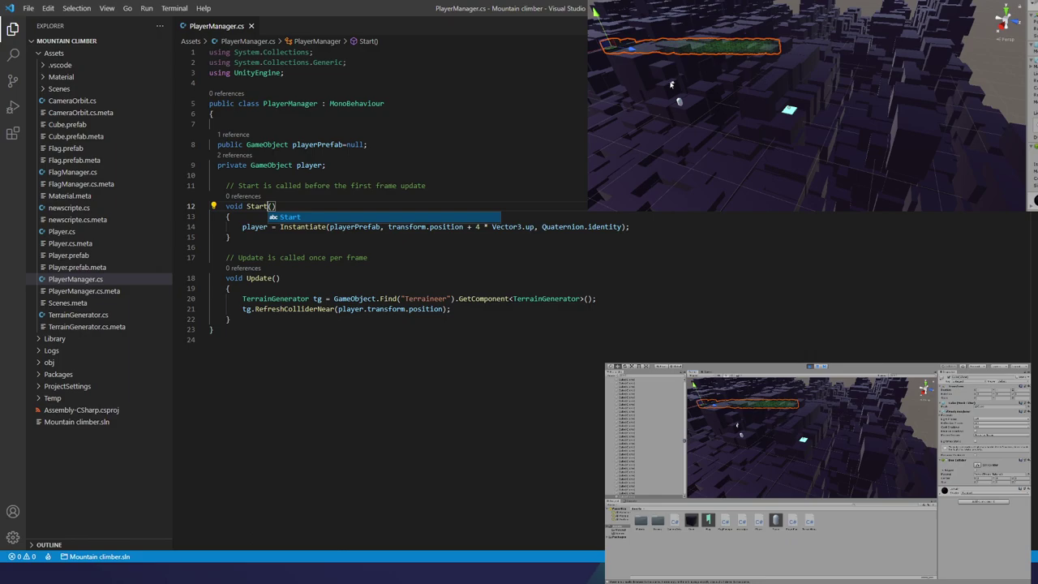
{"action": "left_click_drag", "start_coordinate": [665, 103], "coordinate": [703, 130]}
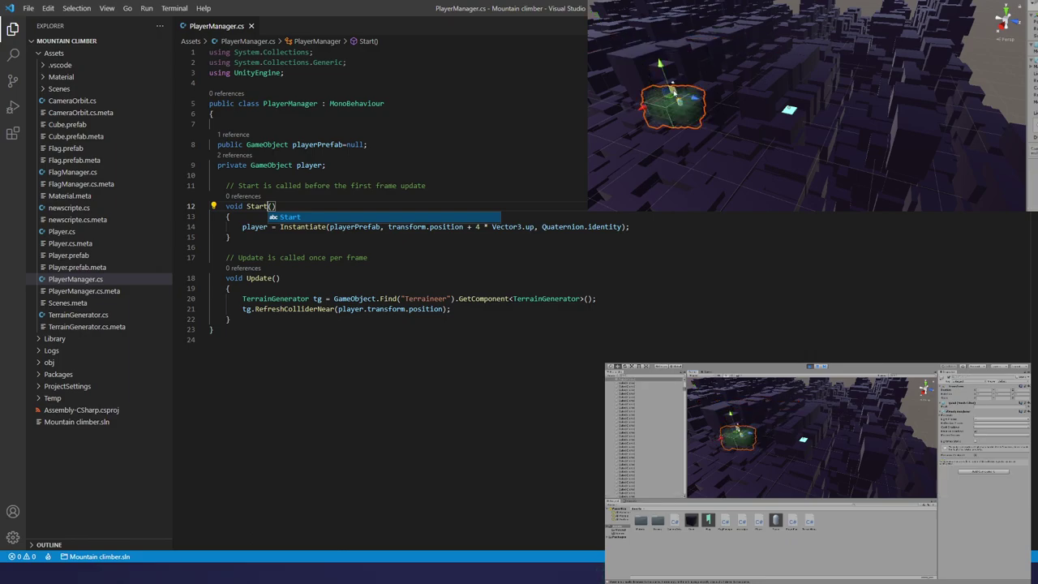
{"action": "left_click_drag", "start_coordinate": [737, 80], "coordinate": [843, 110], "text": "alt"}
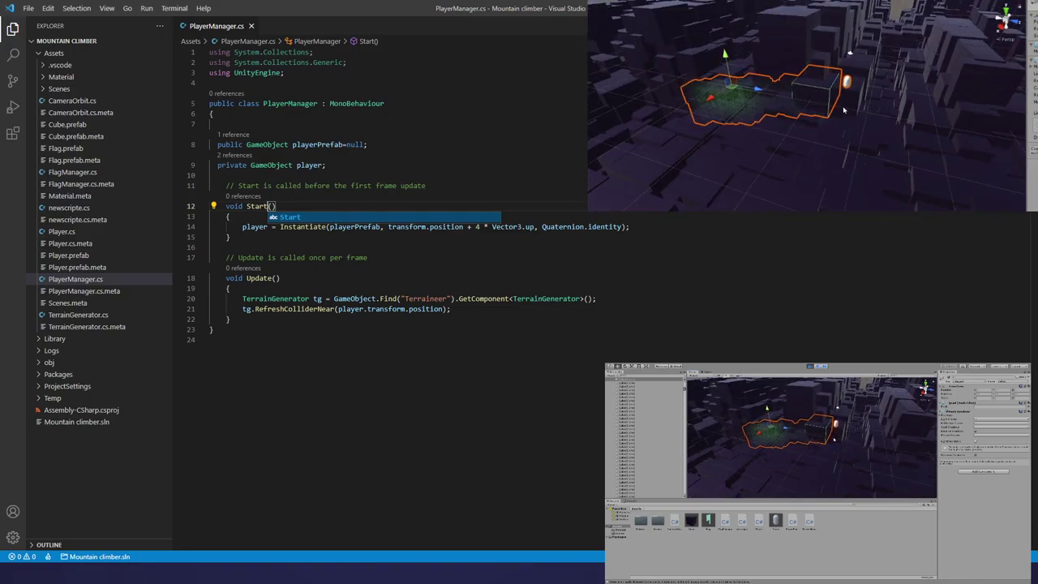
{"action": "left_click", "coordinate": [859, 87]}
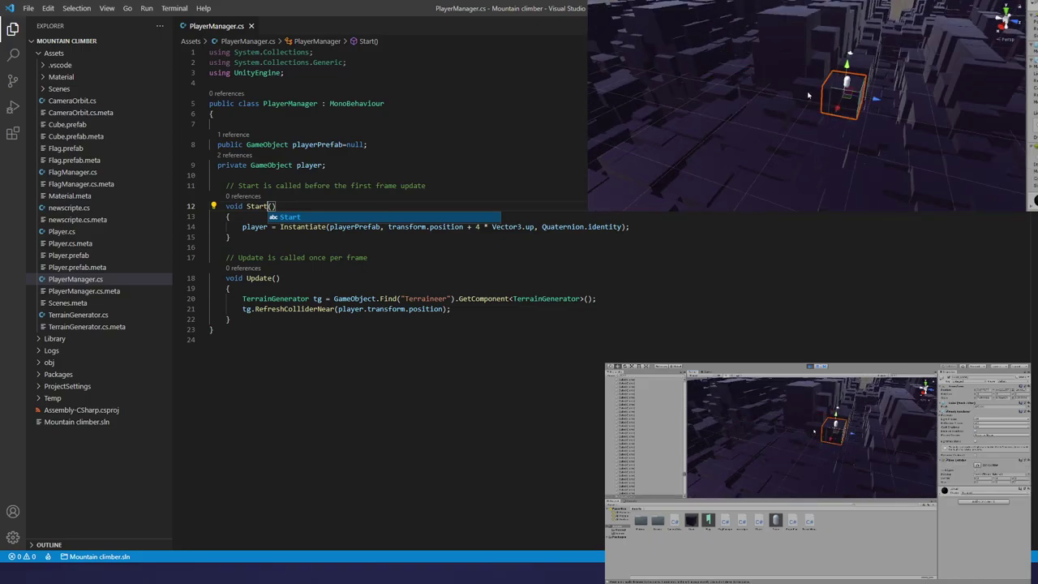
{"action": "scroll", "coordinate": [807, 95], "scroll_direction": "up", "scroll_amount": 3}
{"action": "scroll", "coordinate": [808, 101], "scroll_direction": "up", "scroll_amount": 2}
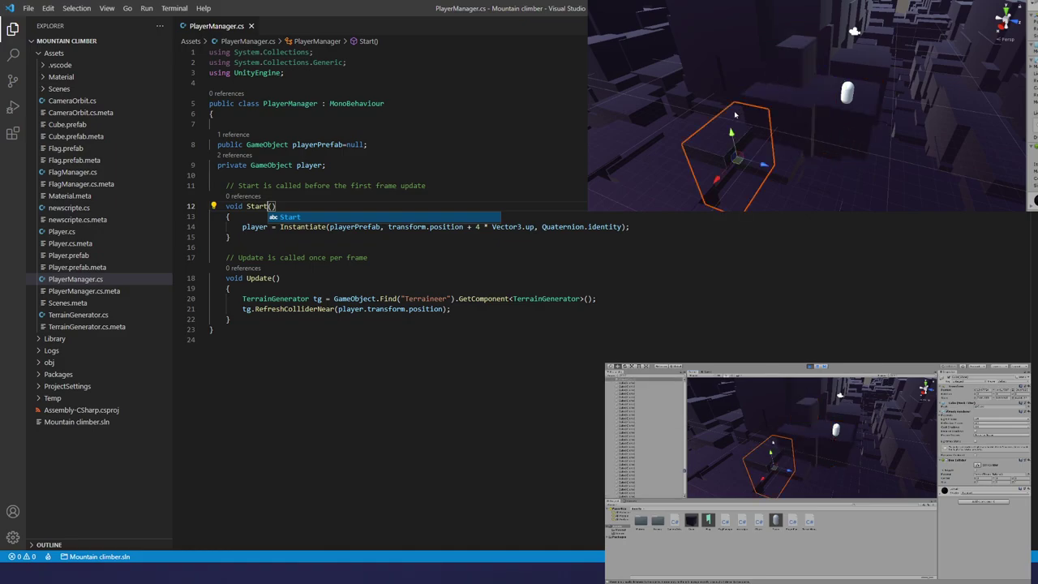
{"action": "left_click_drag", "start_coordinate": [735, 115], "coordinate": [851, 101], "text": "alt"}
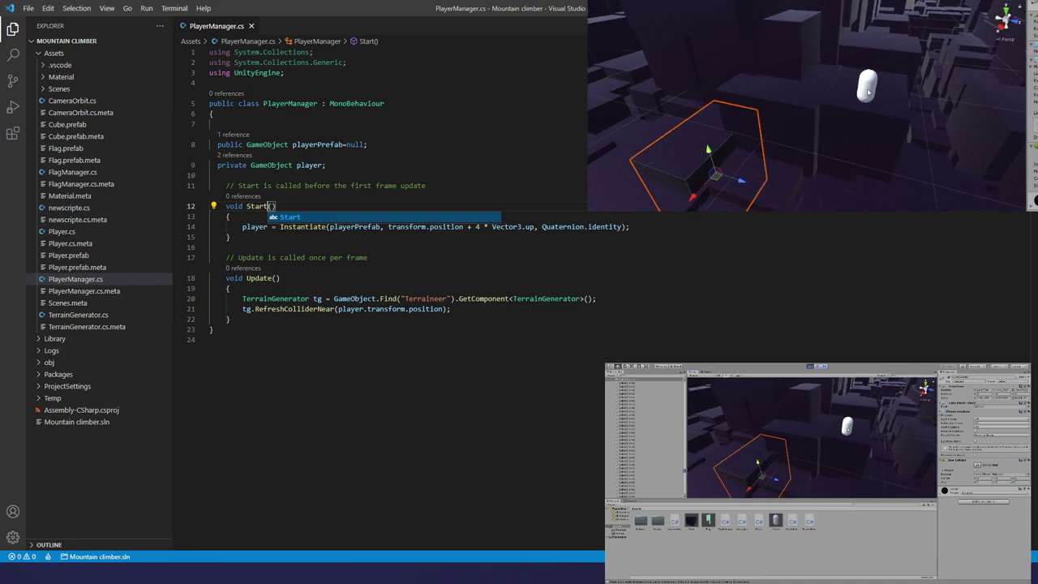
- Enter Play mode to watch the player spawn, then exit Play mode
{"action": "key", "text": "ctrl+p"}
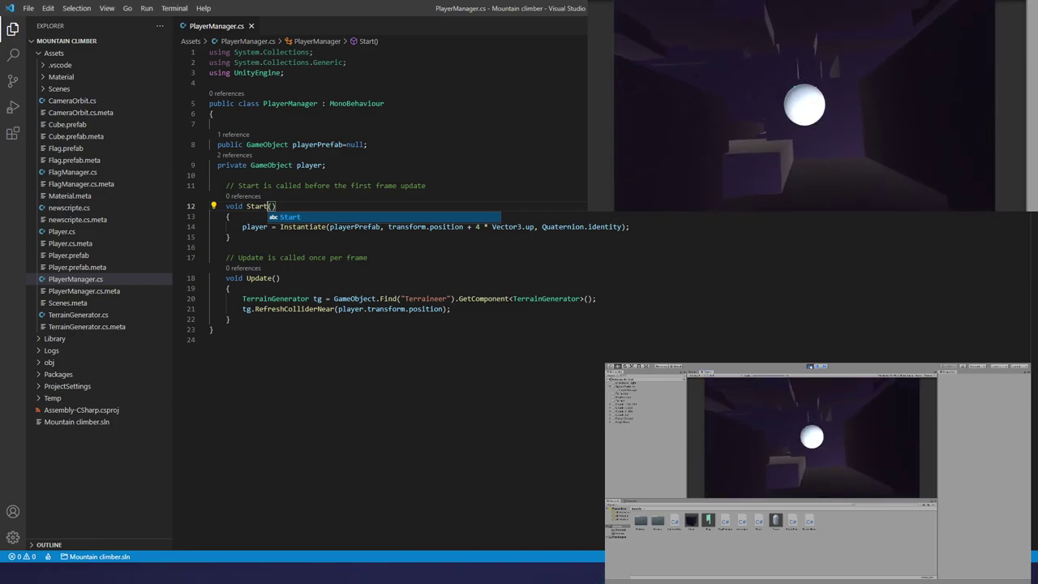
{"action": "key", "text": "ctrl+p"}
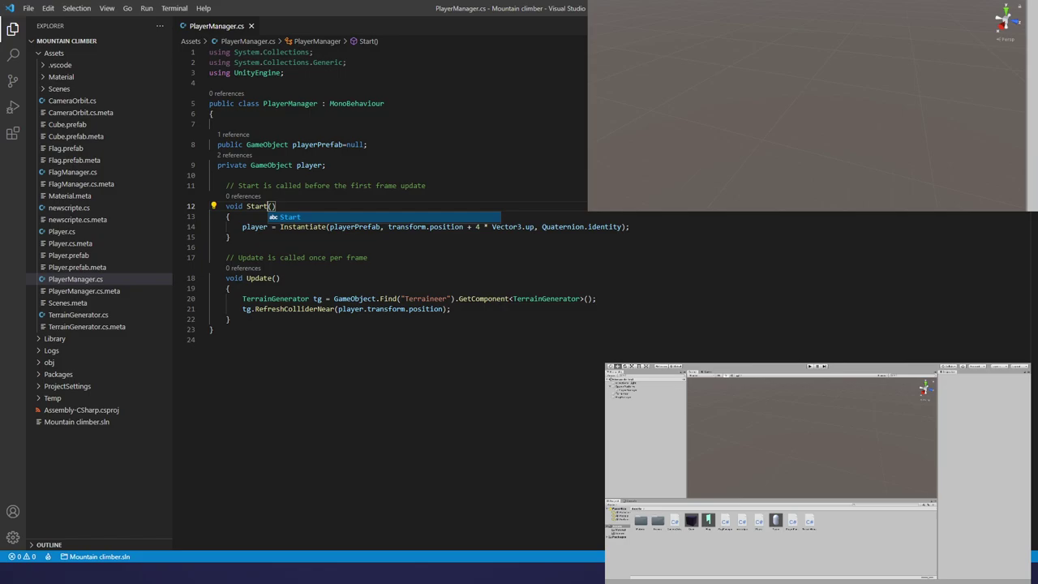